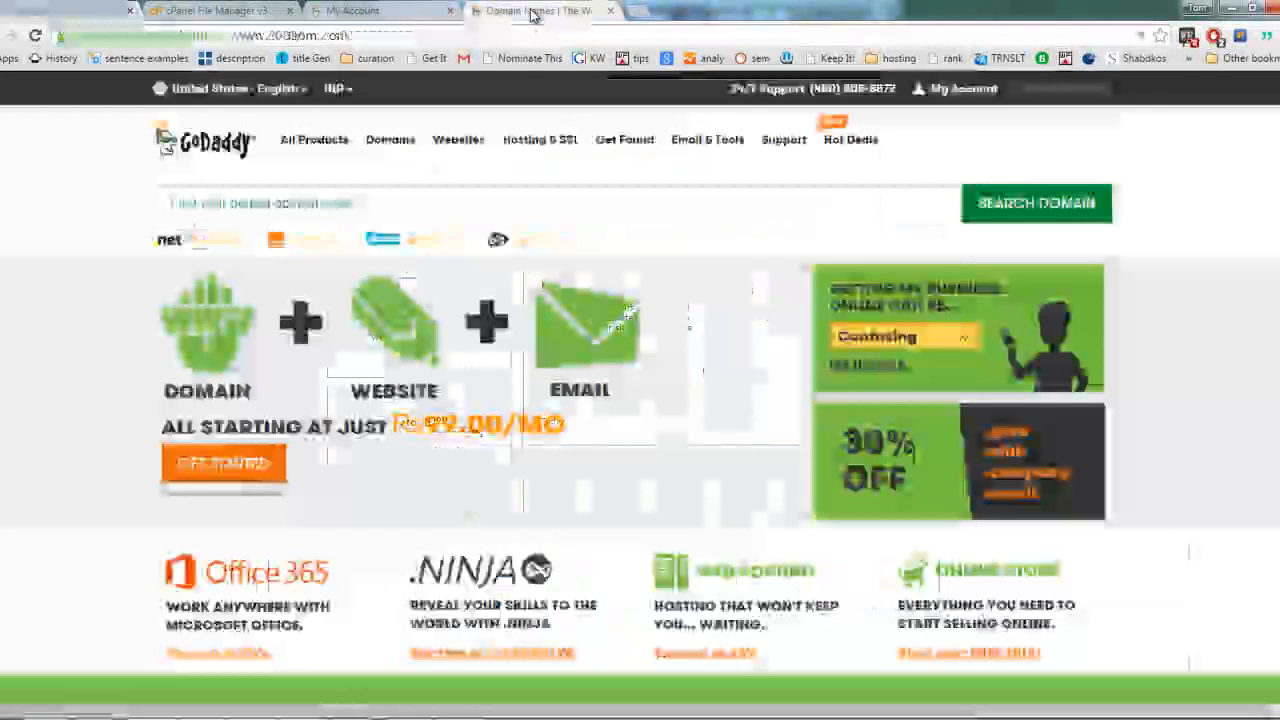
Step: Enter "hd" as the domain name to look up on the GoDaddy home page
left_click(455, 209)
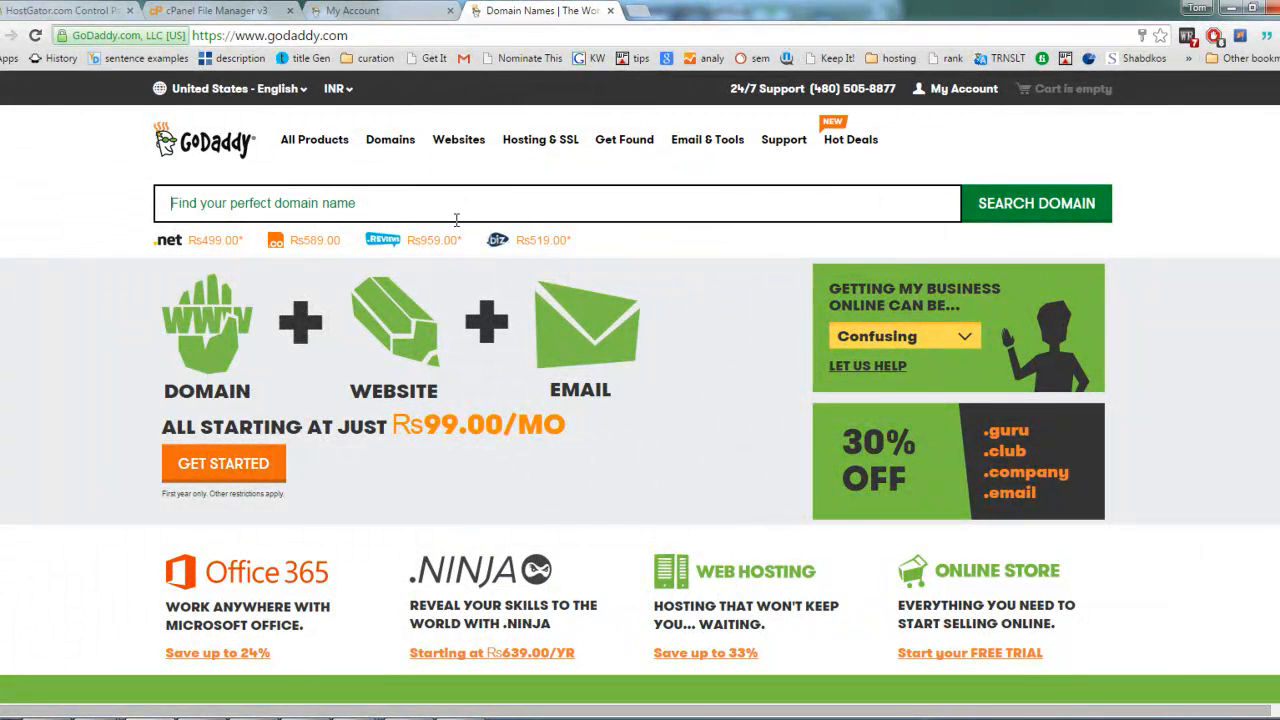
type("hd")
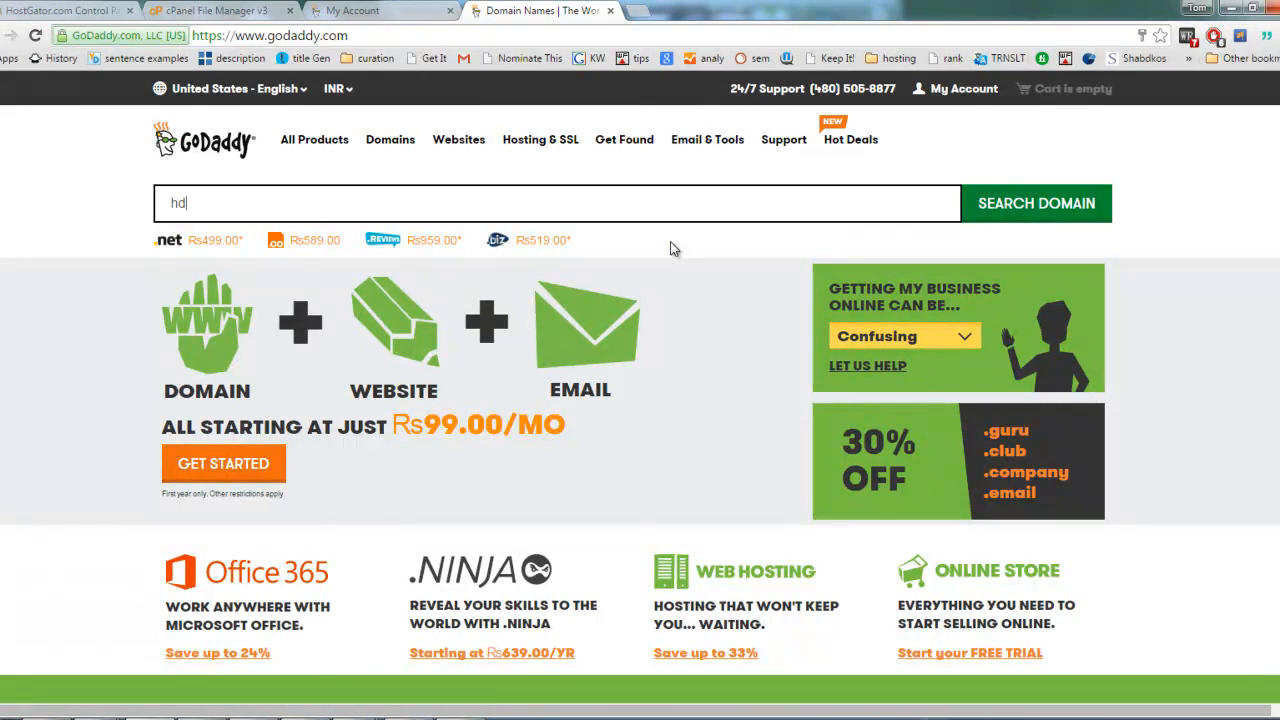
Step: Expand the Domains product in the GoDaddy account and open its full domain management page
left_click(418, 21)
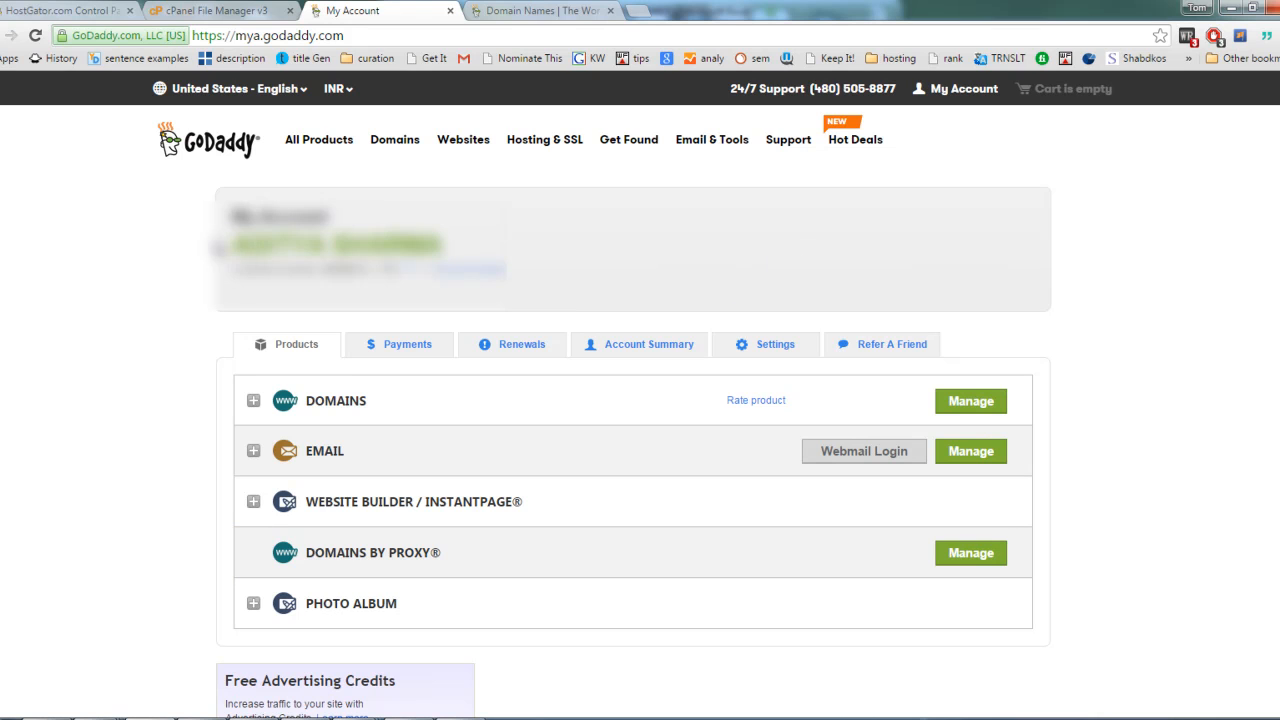
left_click_drag(232, 245, 445, 245)
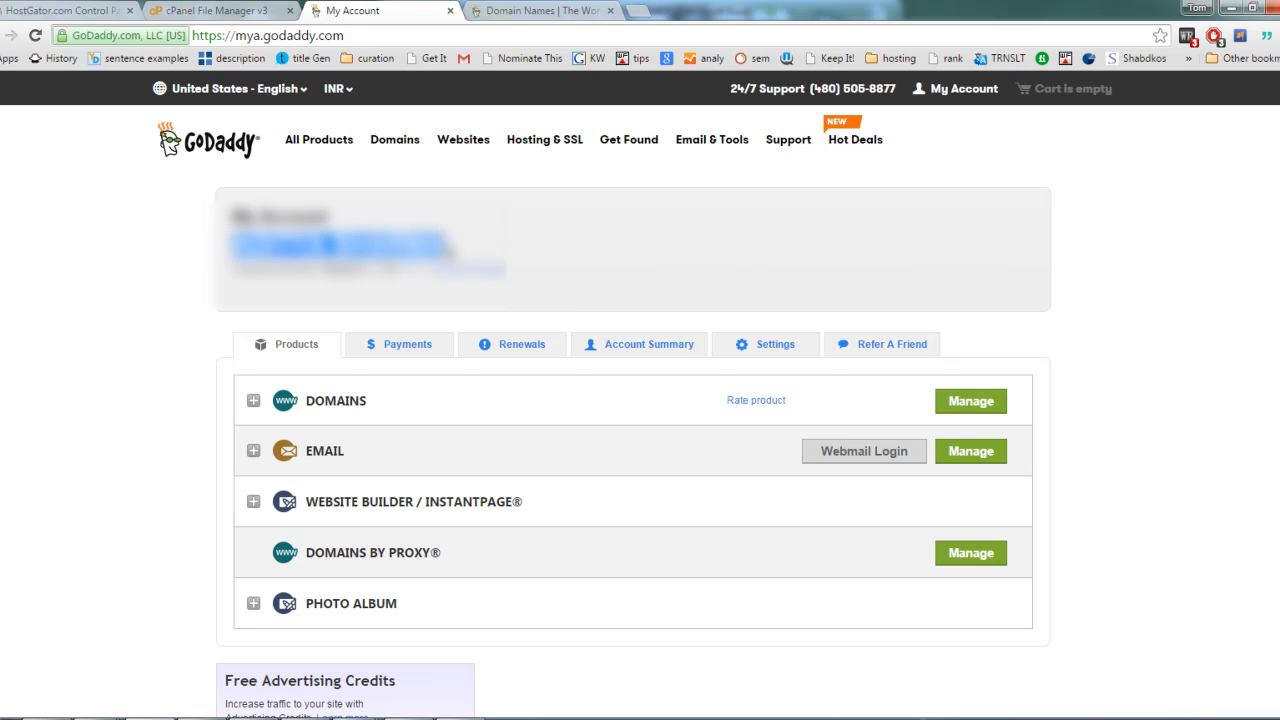
left_click(445, 248)
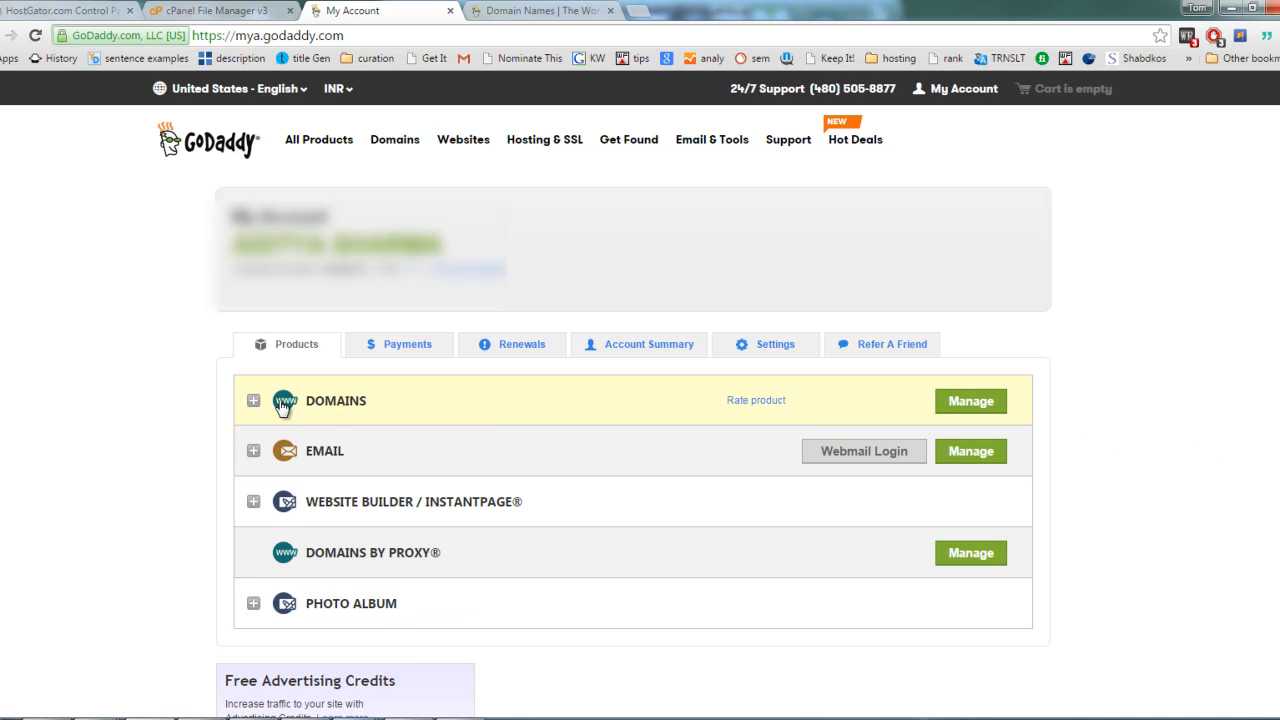
left_click(406, 407)
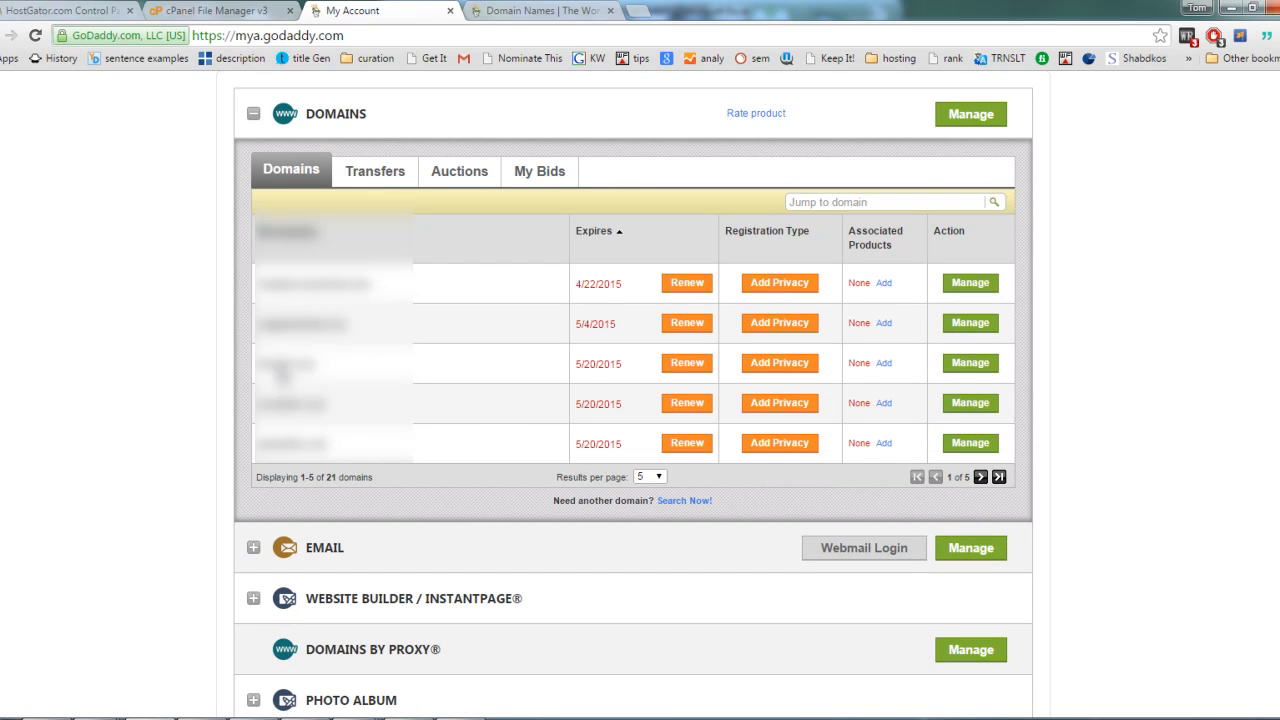
scroll(449, 371, "up", 1)
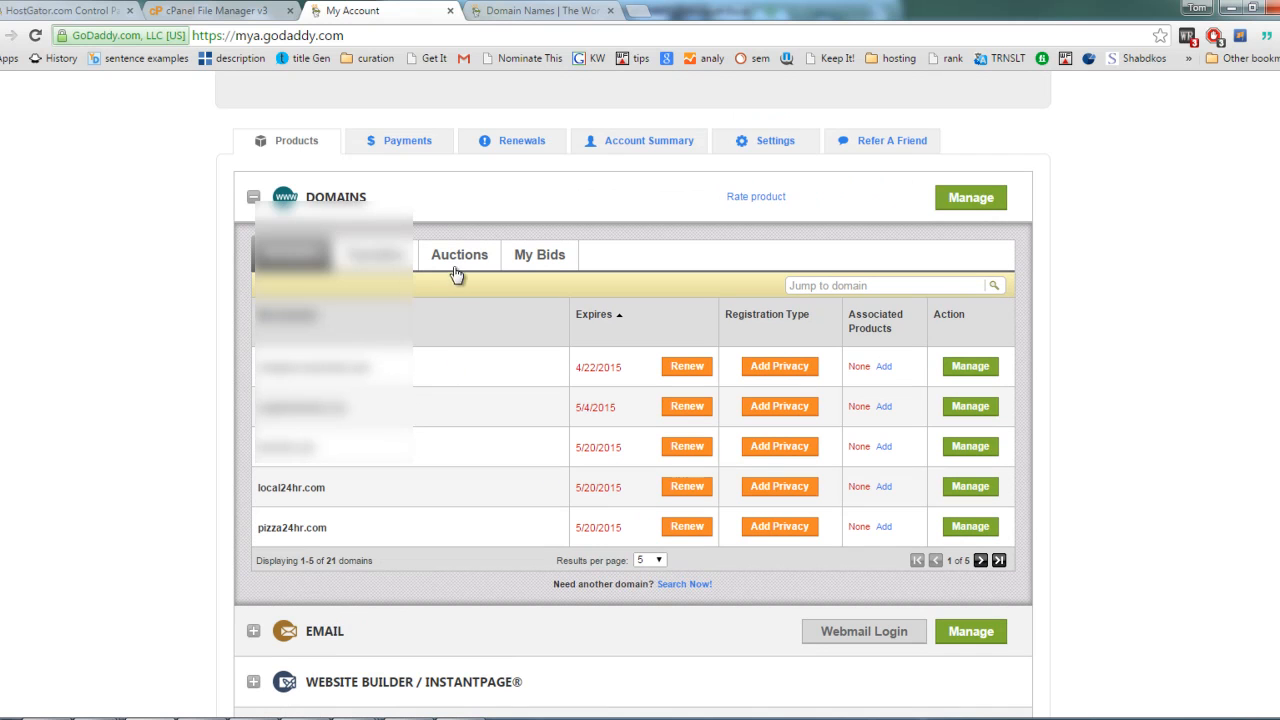
left_click(980, 205)
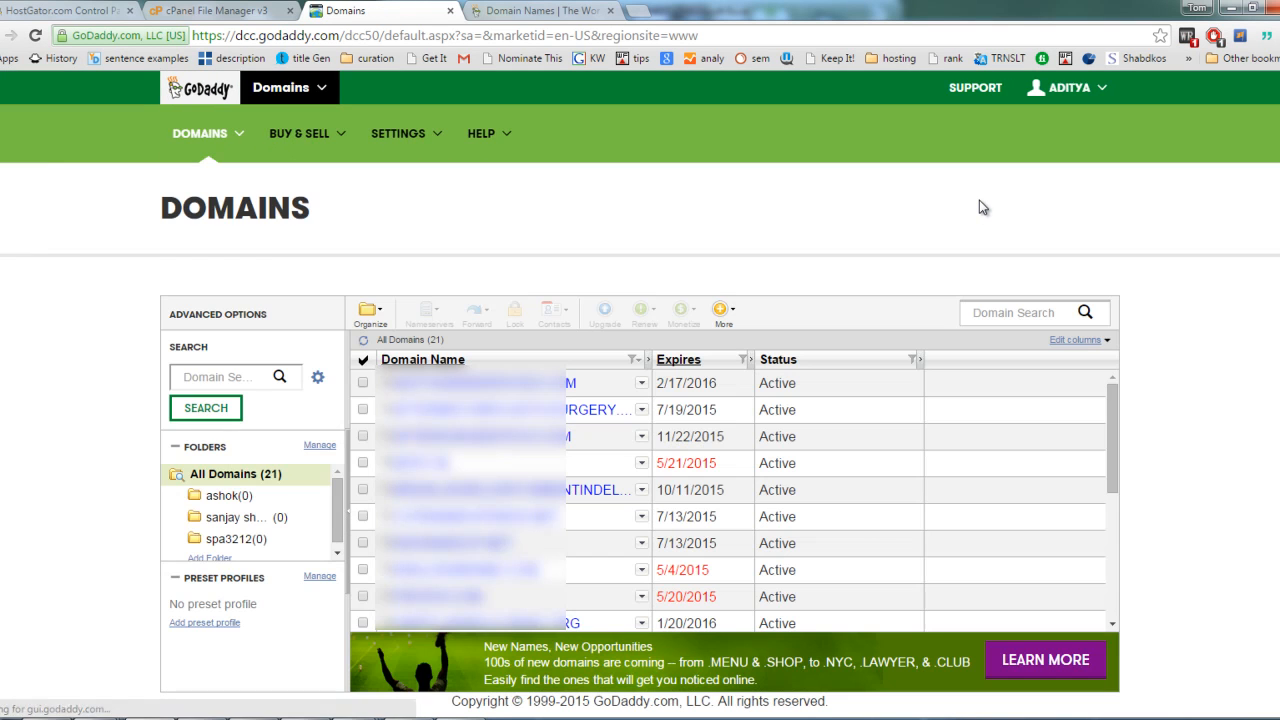
Step: Select hdwallpapersbuzz.com in the domain list and load its website in a new browser tab using the copied name
left_click_drag(1115, 401, 1111, 470)
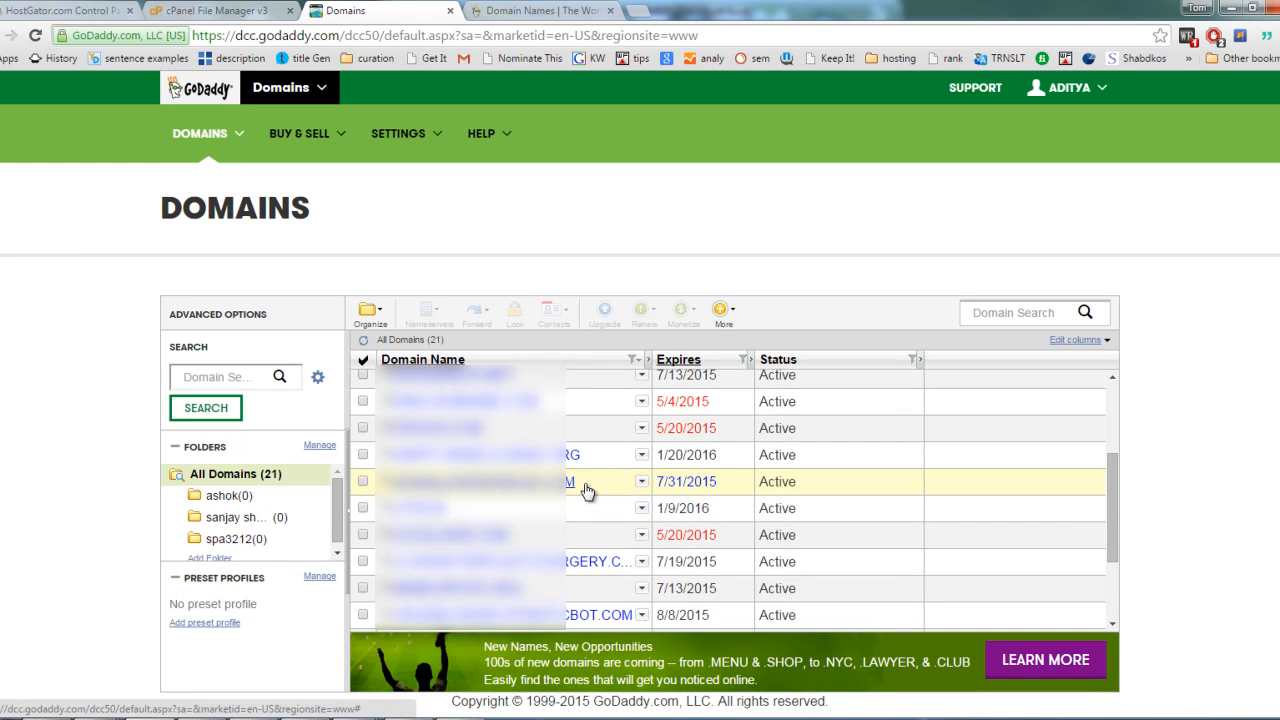
left_click(363, 483)
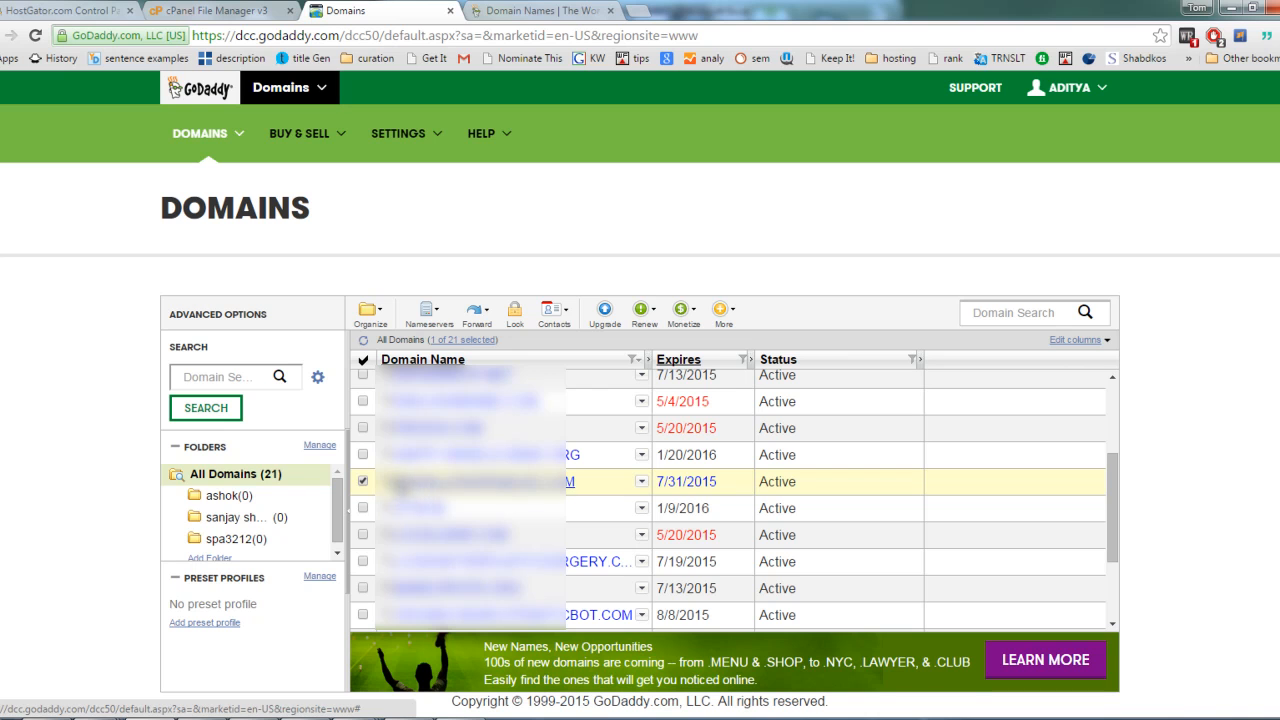
left_click_drag(424, 471, 634, 490)
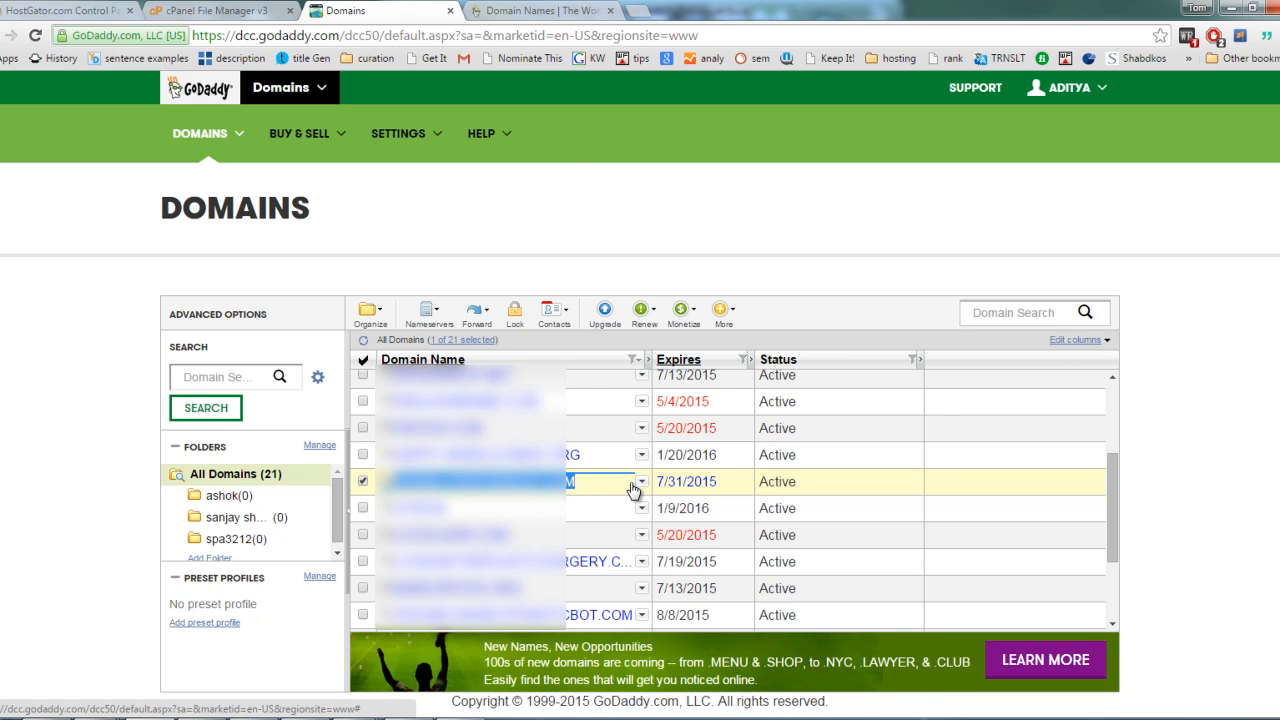
left_click(638, 12)
type("HDWALLPAPERSBUZZ.COM")
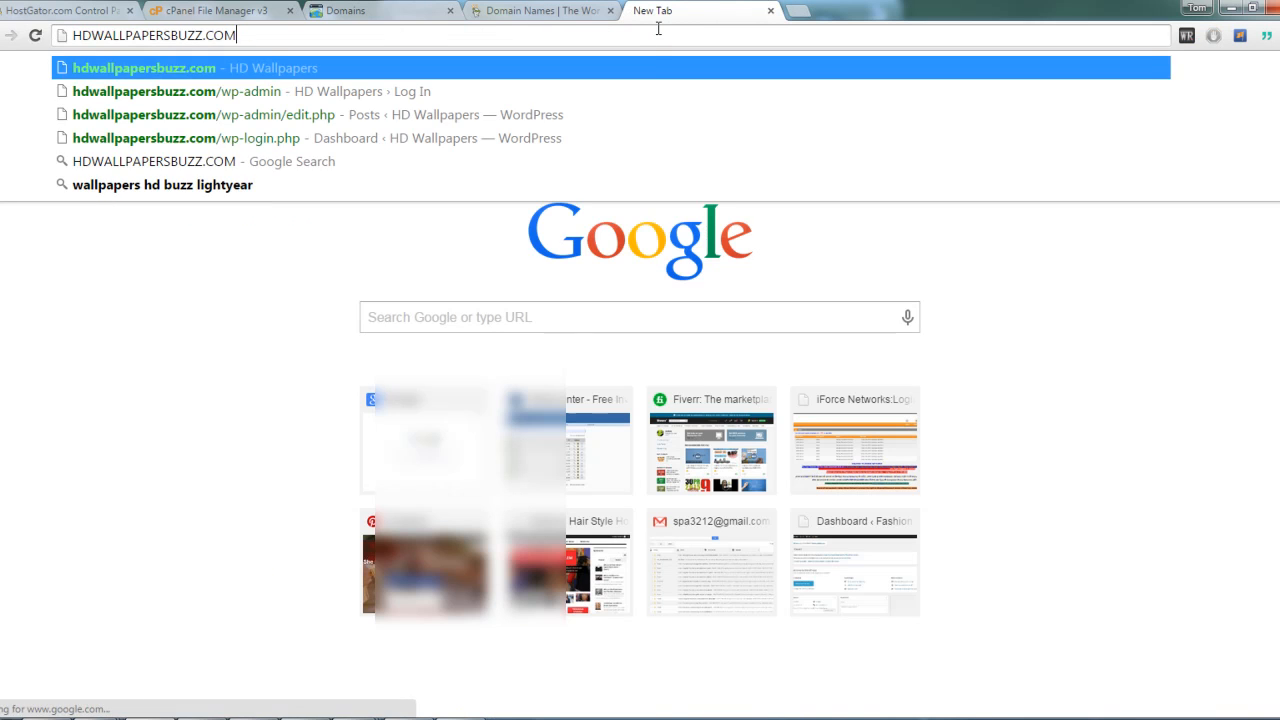
key("Return")
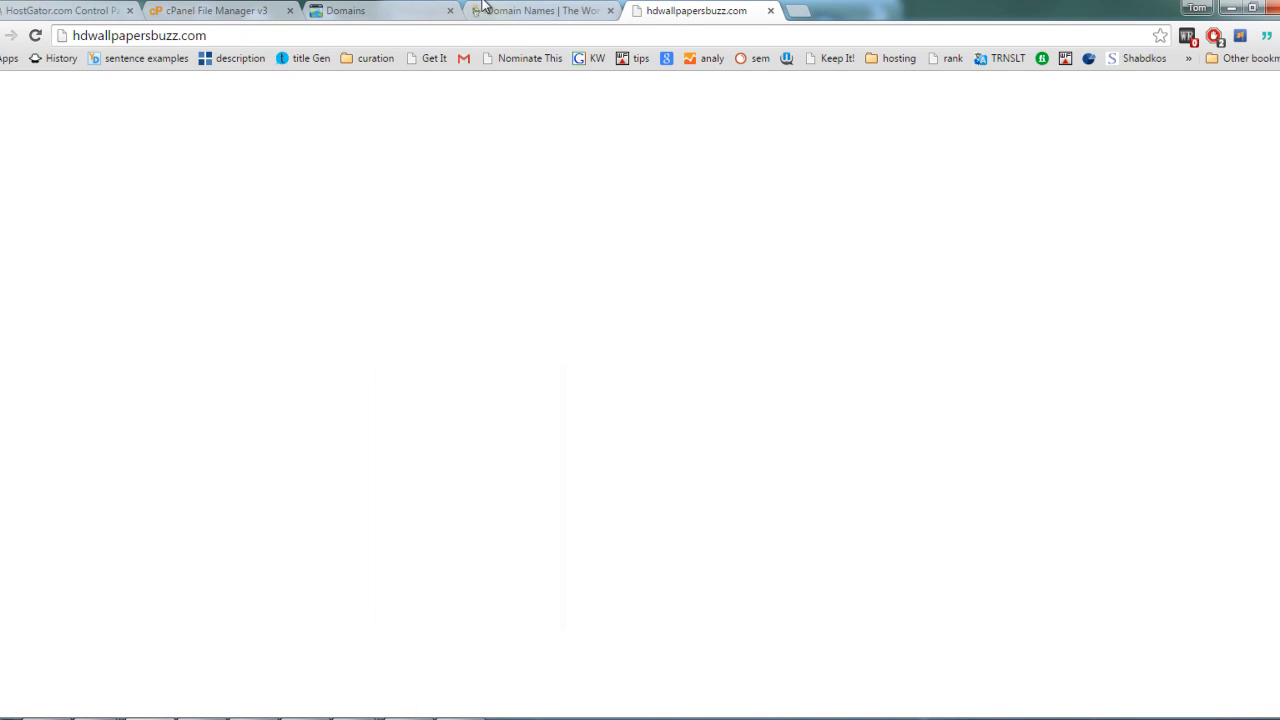
Step: Return to the domain list and open the nameserver settings for hdwallpapersbuzz.com
left_click(527, 11)
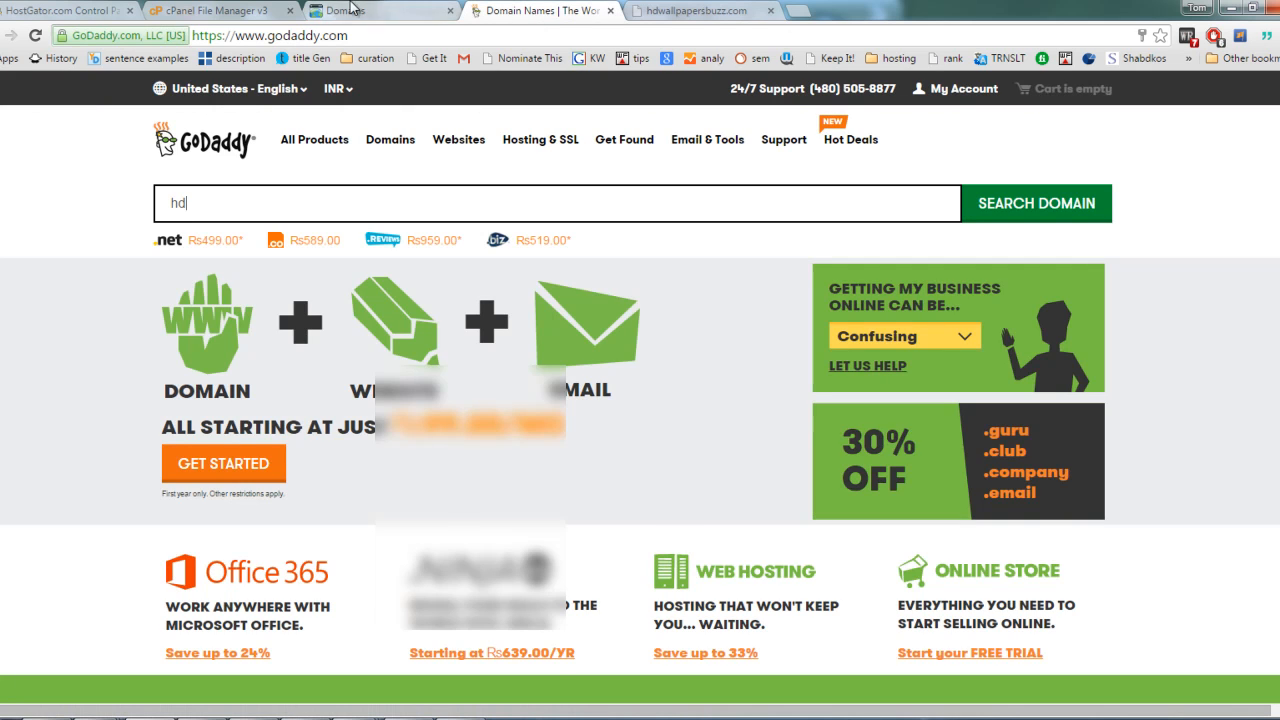
left_click(350, 10)
left_click(1274, 478)
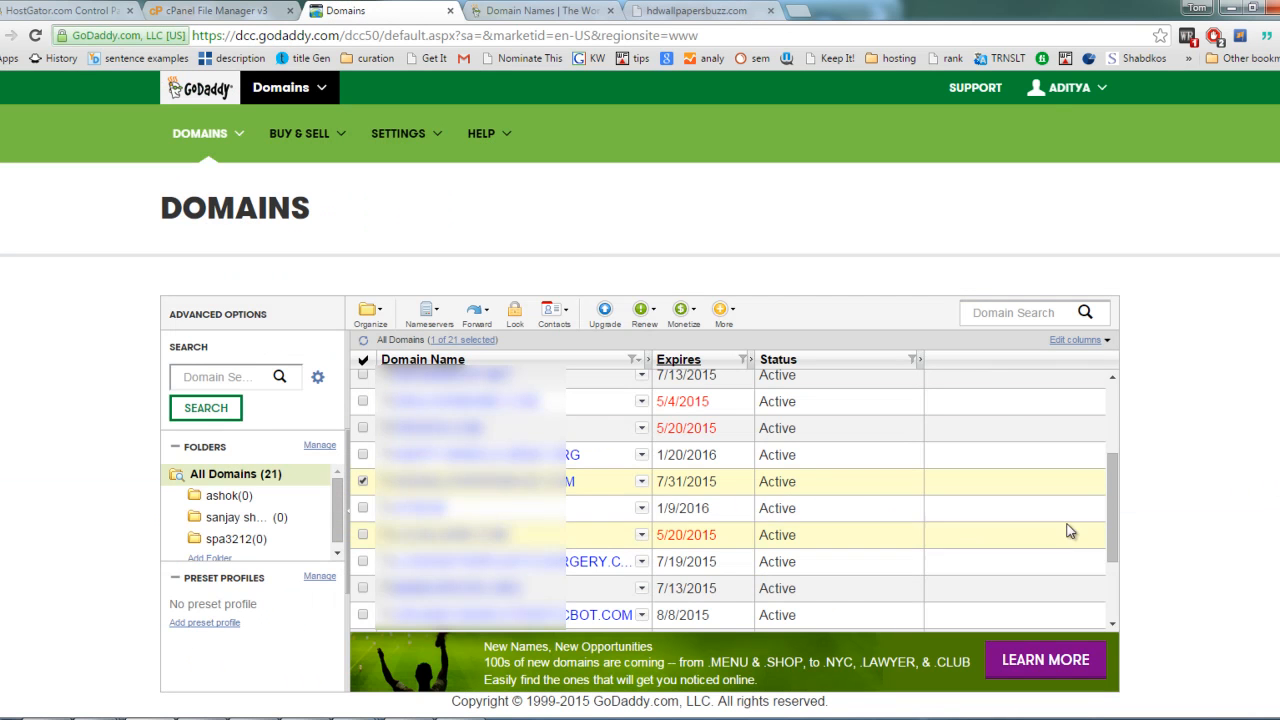
left_click(641, 483)
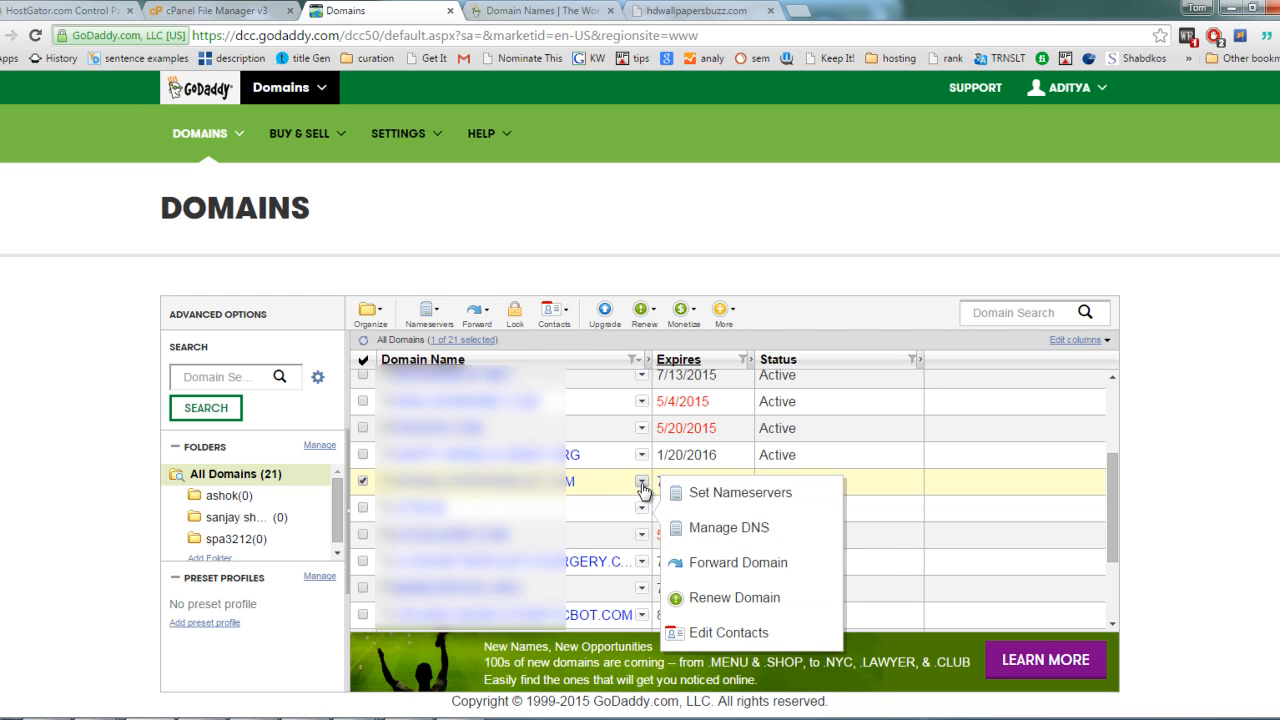
left_click(642, 483)
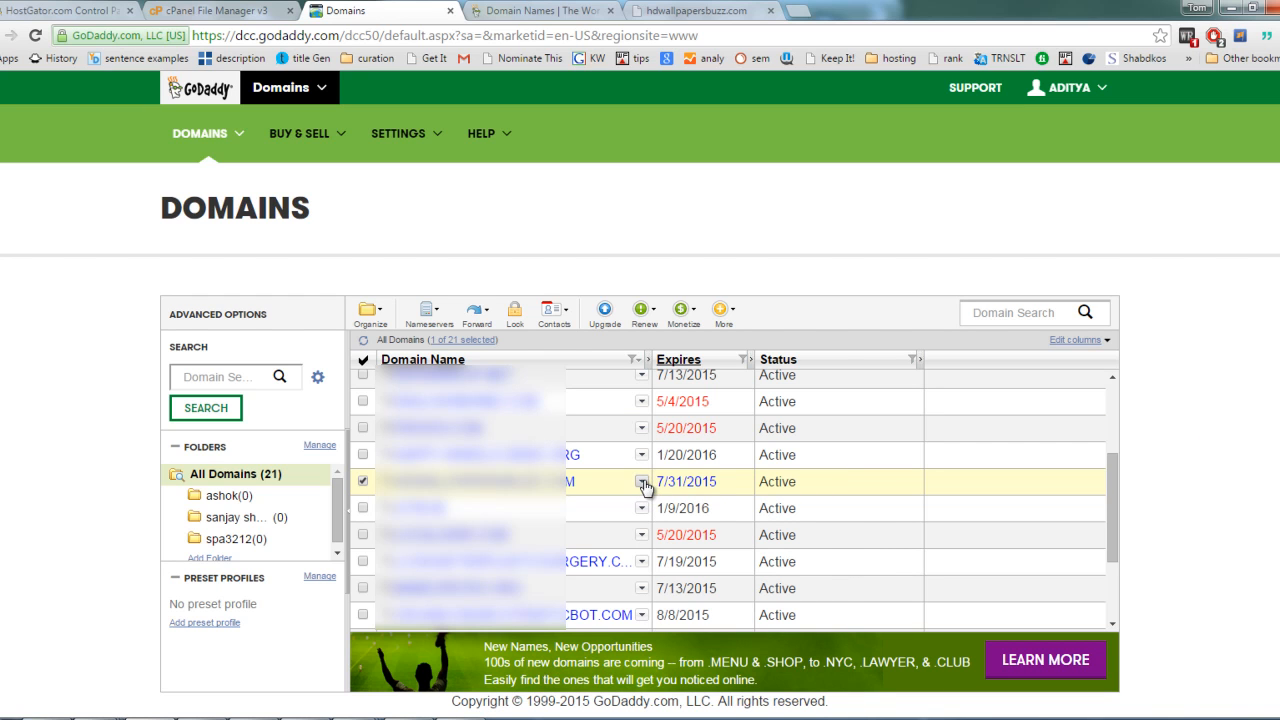
left_click(642, 483)
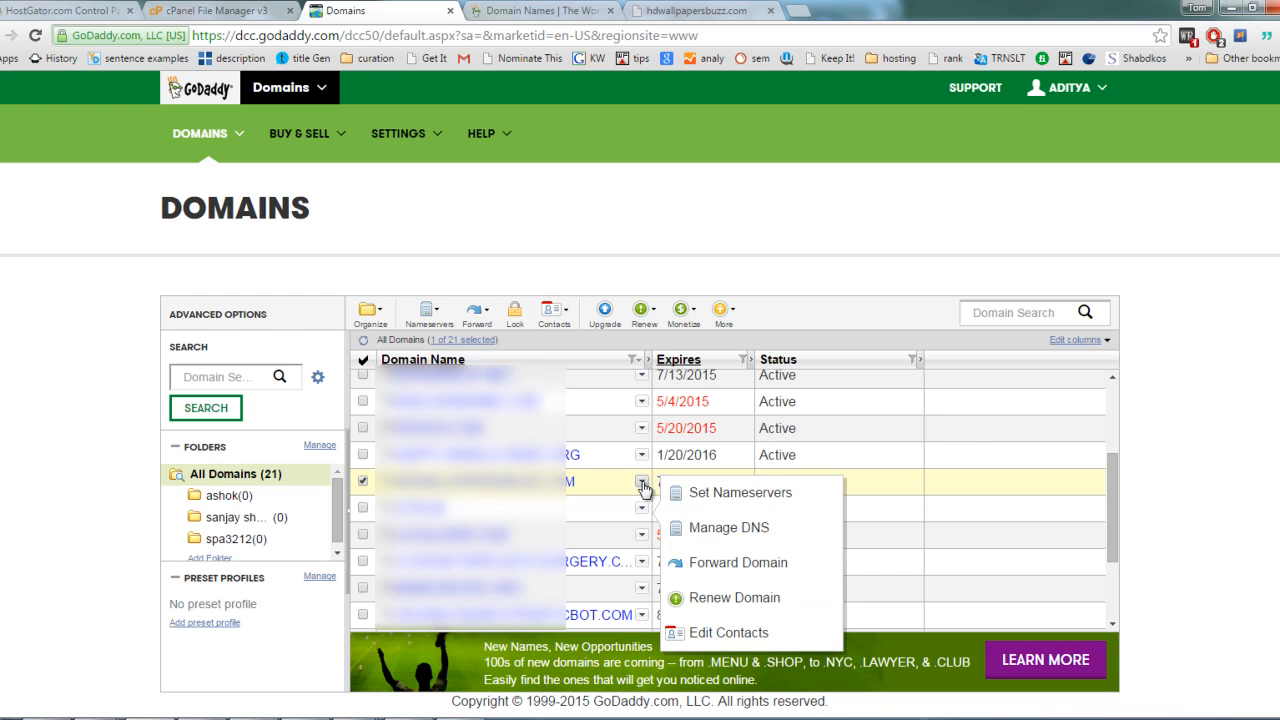
left_click(710, 495)
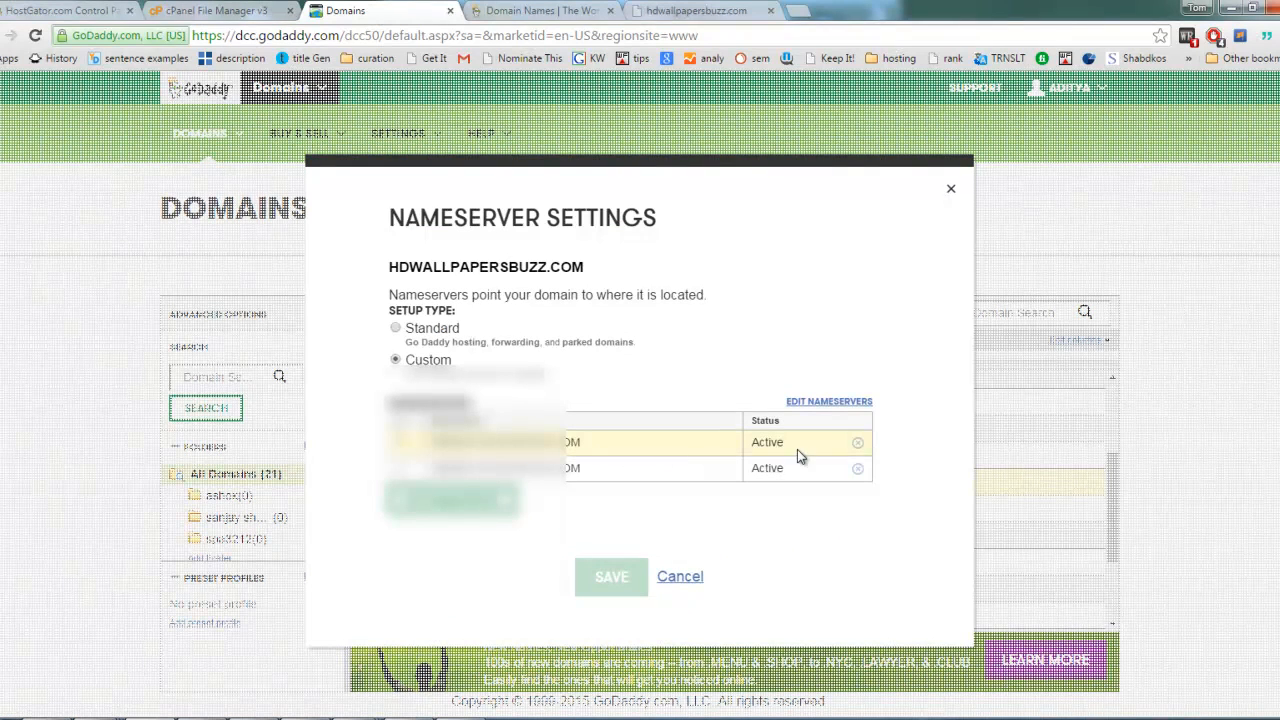
Step: Look over the HostGator pages, then highlight the first nameserver in the settings of hdwallpapersbuzz.com
left_click(88, 12)
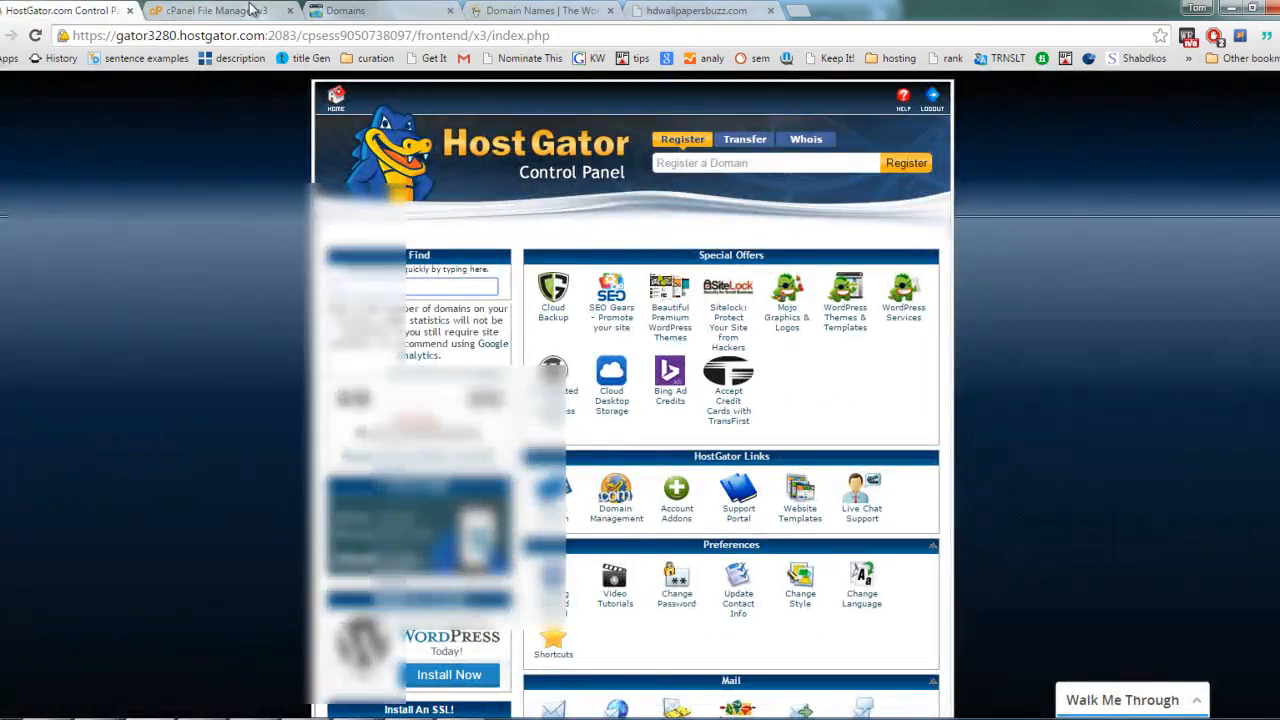
left_click(215, 10)
left_click(345, 10)
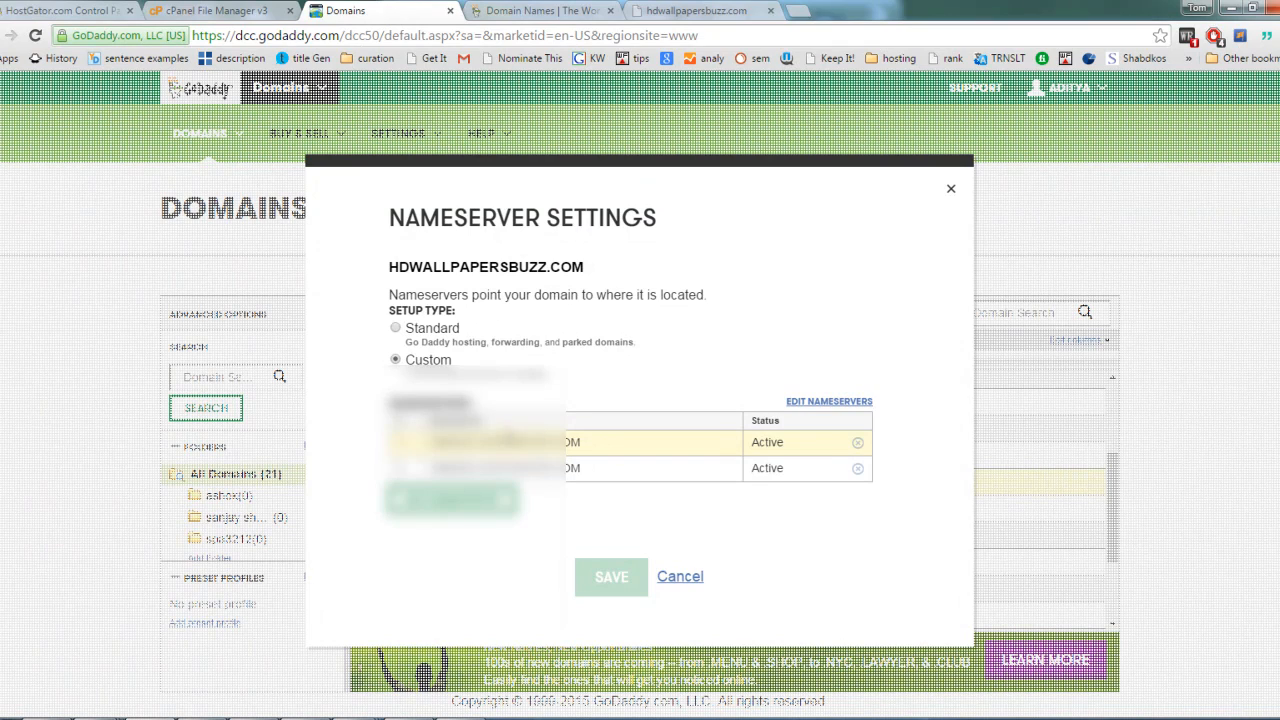
left_click_drag(434, 442, 608, 454)
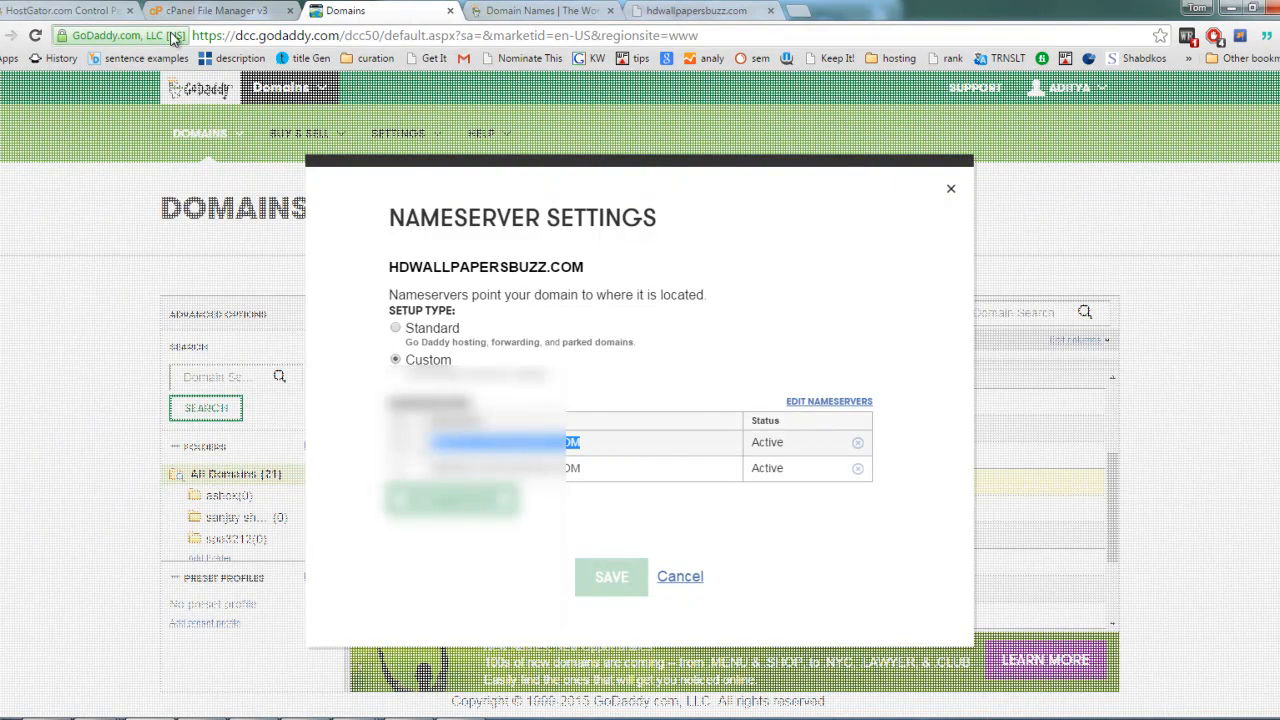
Step: Find the Name Servers entry in the HostGator control panel's account details and copy the first name server
left_click(65, 10)
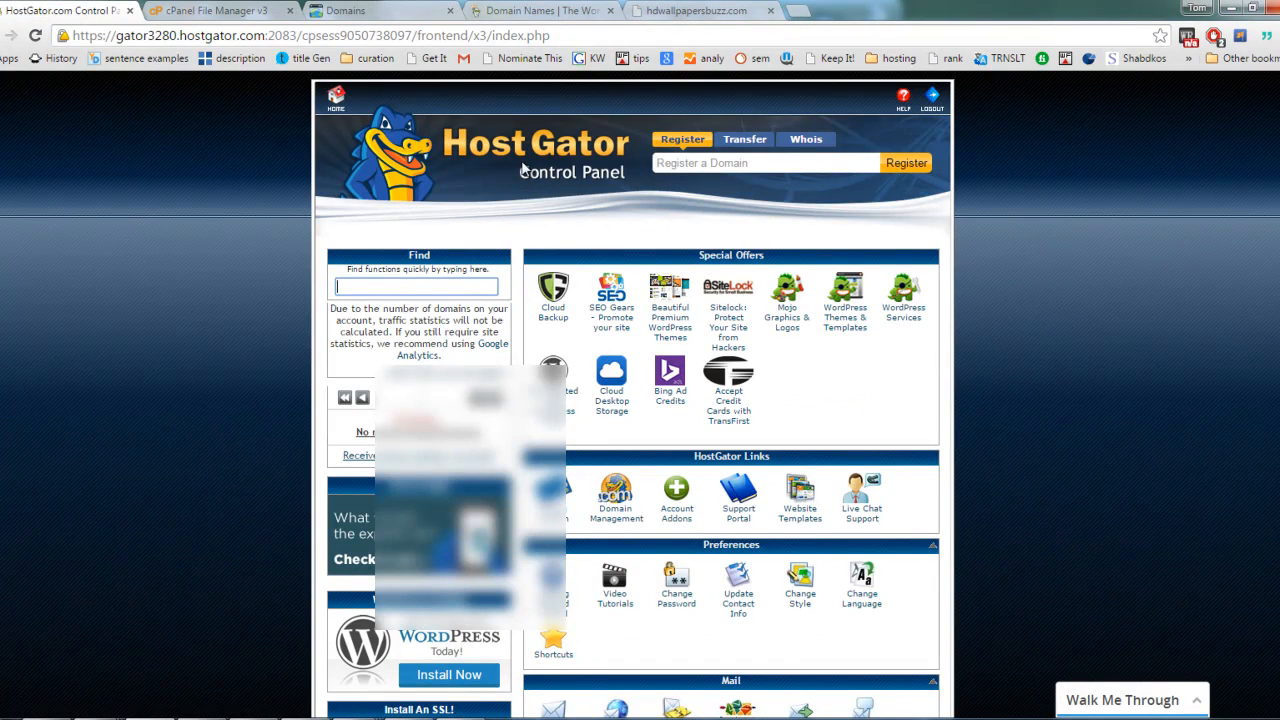
scroll(934, 388, "down", 3)
scroll(934, 386, "down", 15)
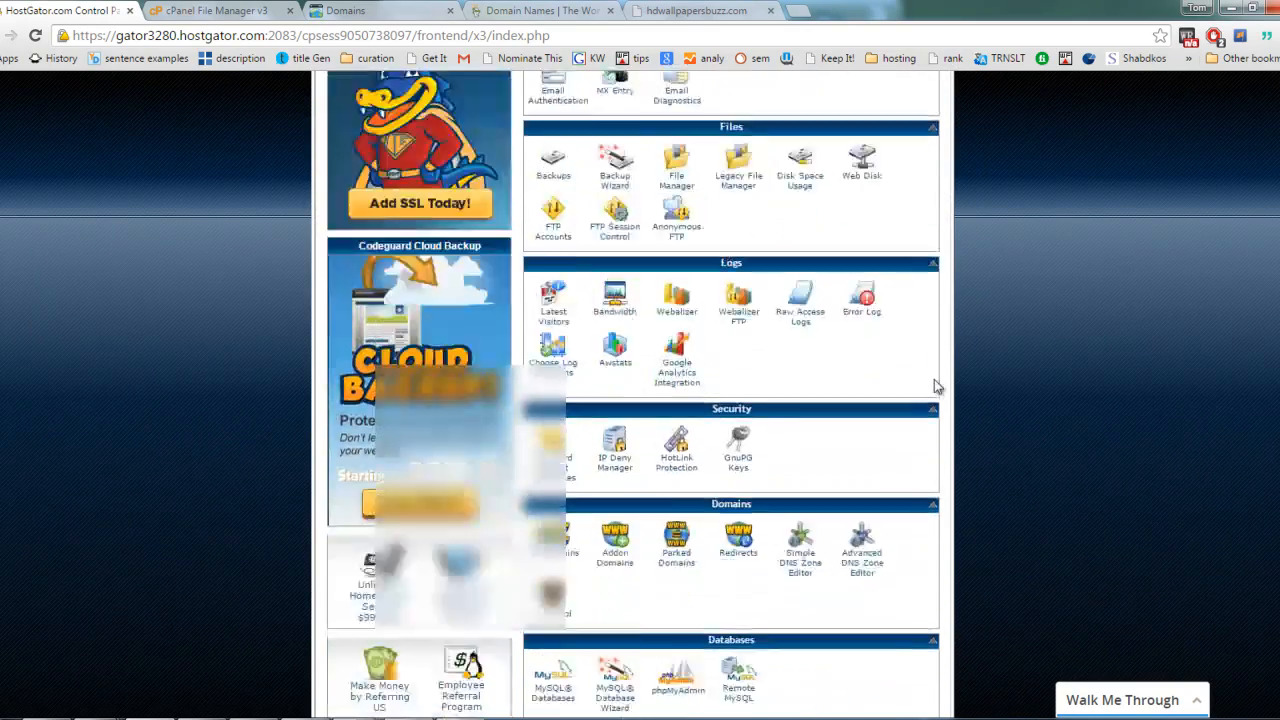
scroll(934, 386, "up", 20)
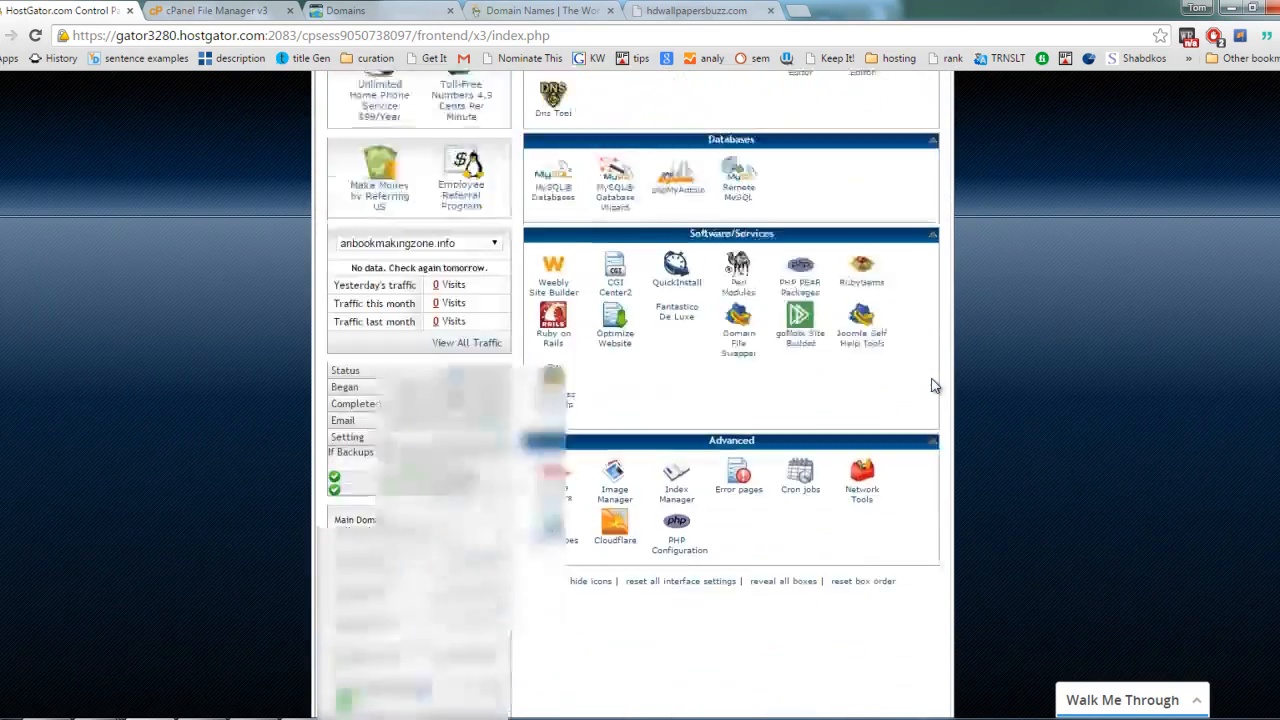
scroll(934, 386, "down", 12)
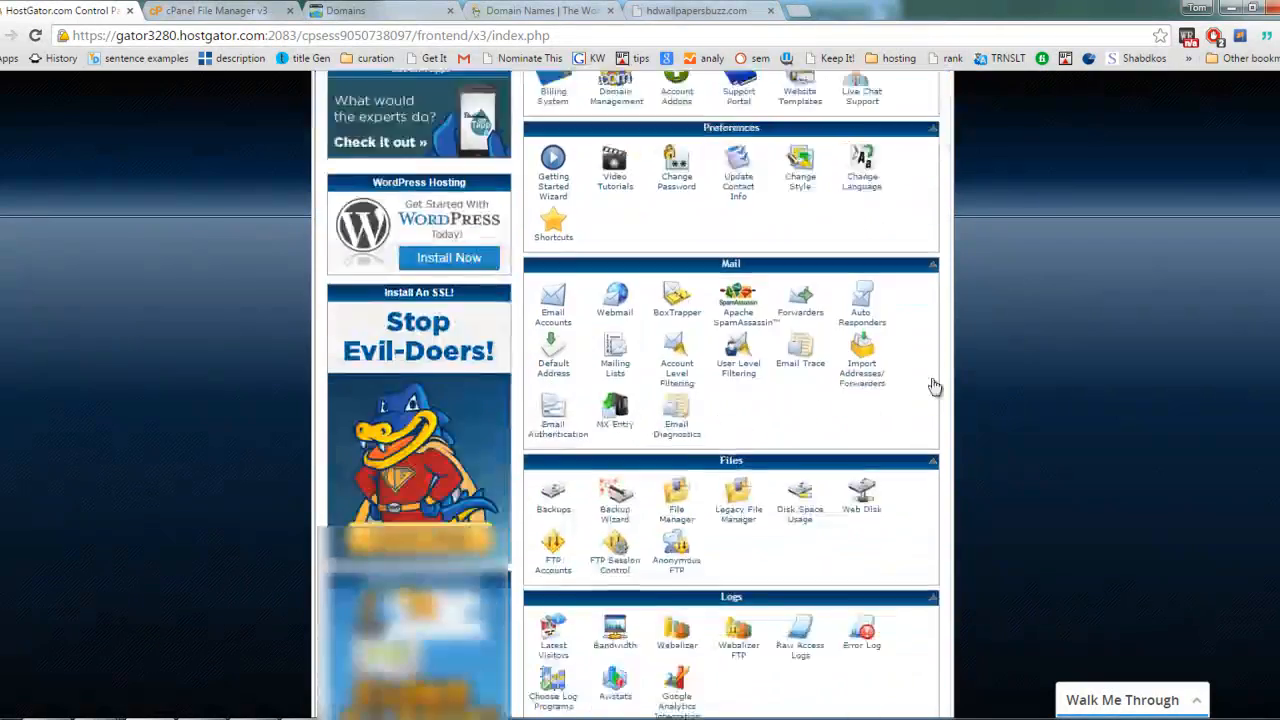
scroll(934, 386, "down", 10)
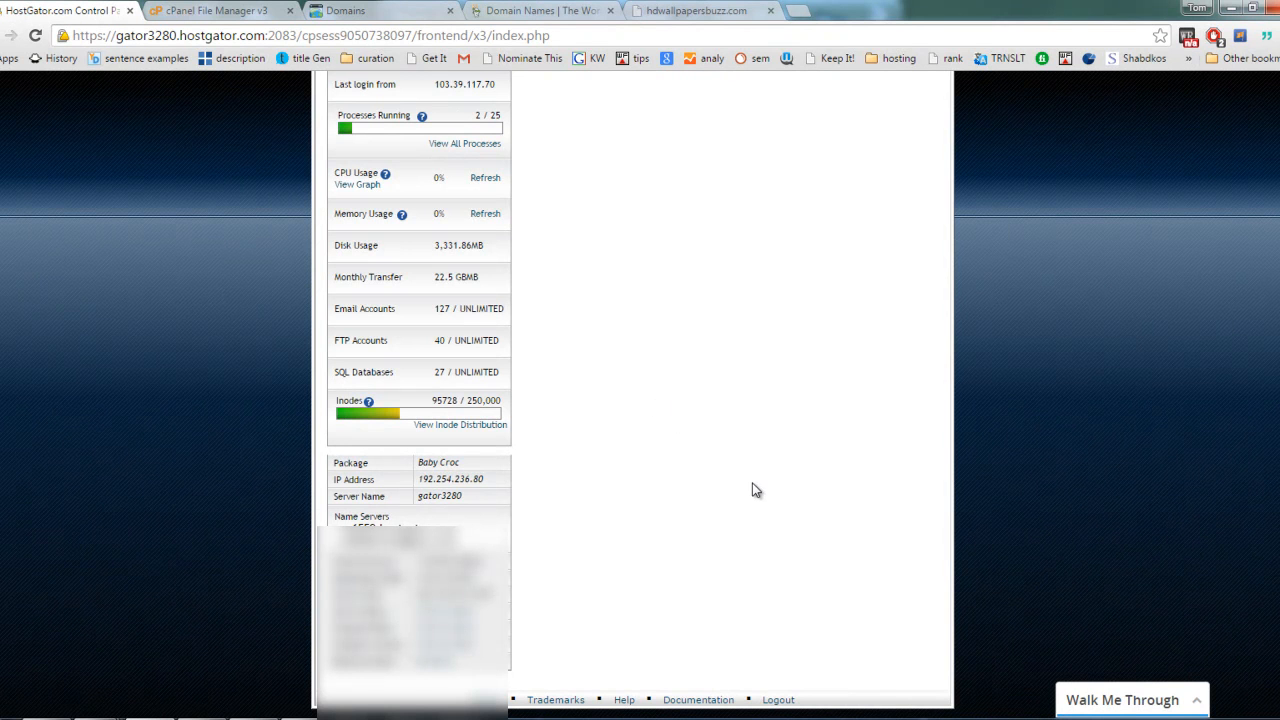
scroll(637, 482, "up", 5)
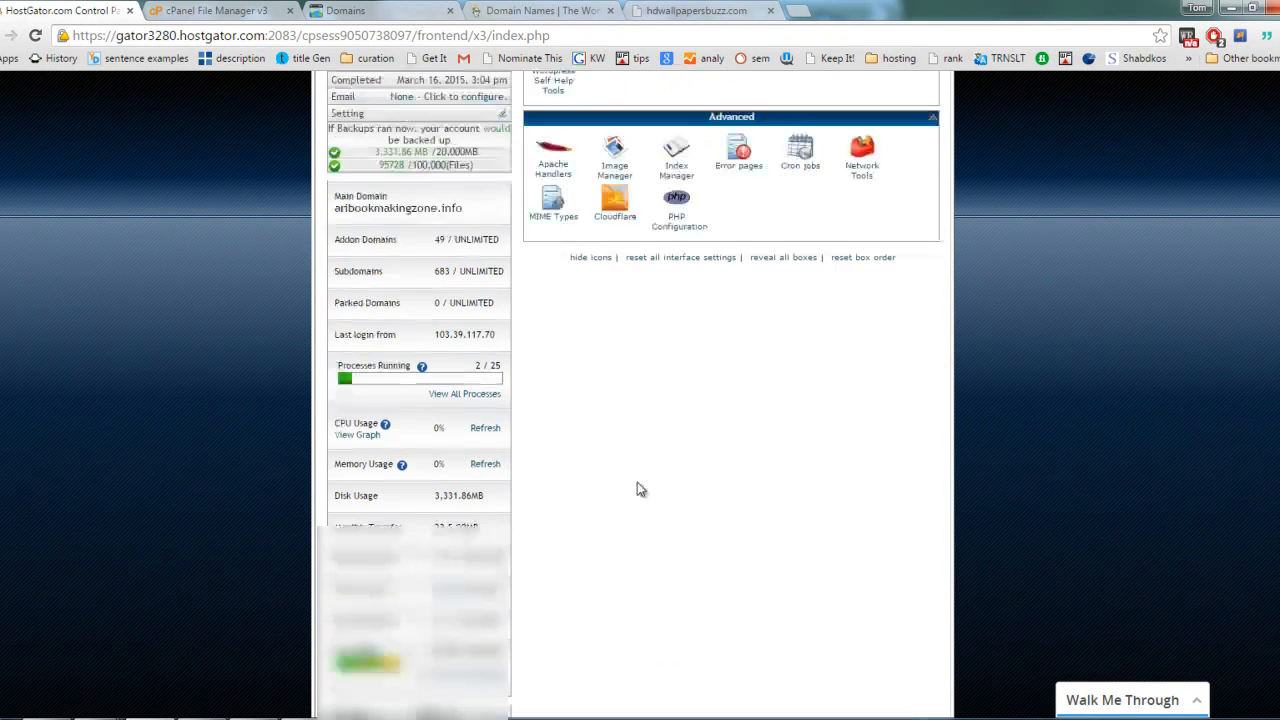
scroll(640, 482, "down", 5)
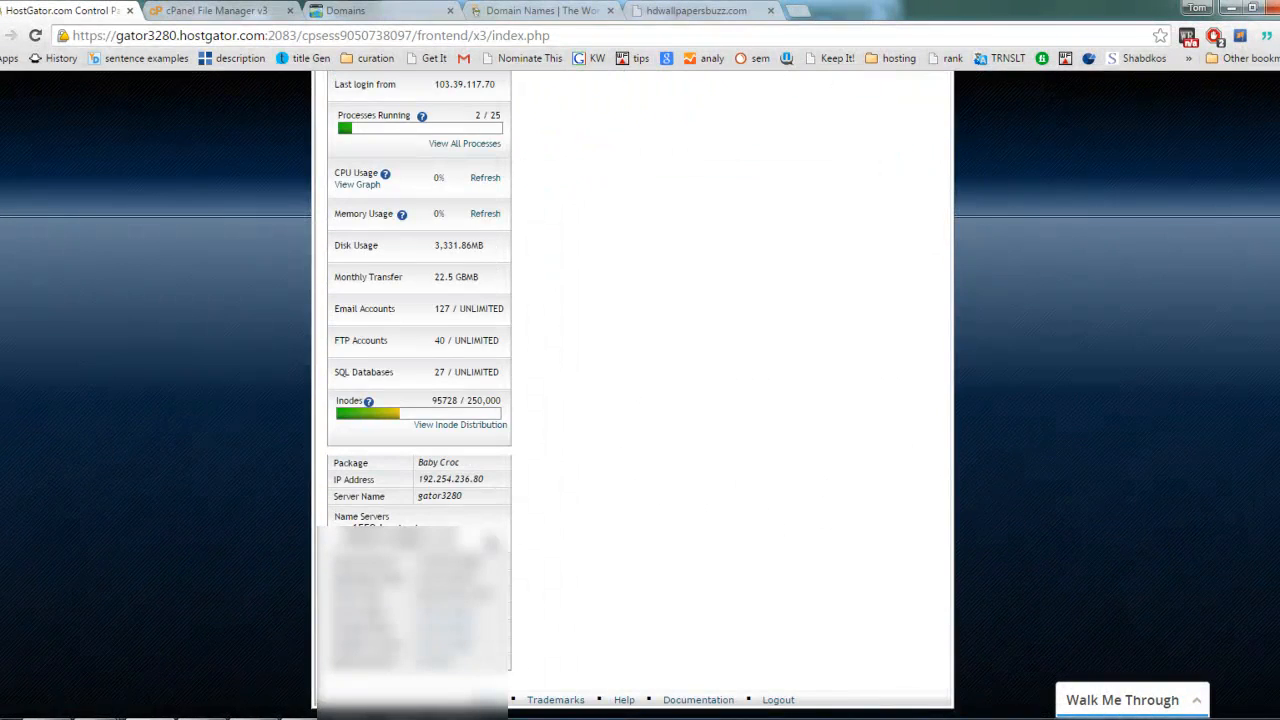
left_click_drag(341, 526, 461, 525)
mouse_move(335, 518)
left_mouse_down()
mouse_move(391, 519)
mouse_move(337, 530)
left_mouse_up()
left_click(392, 521)
triple_click(397, 527)
left_click(459, 527)
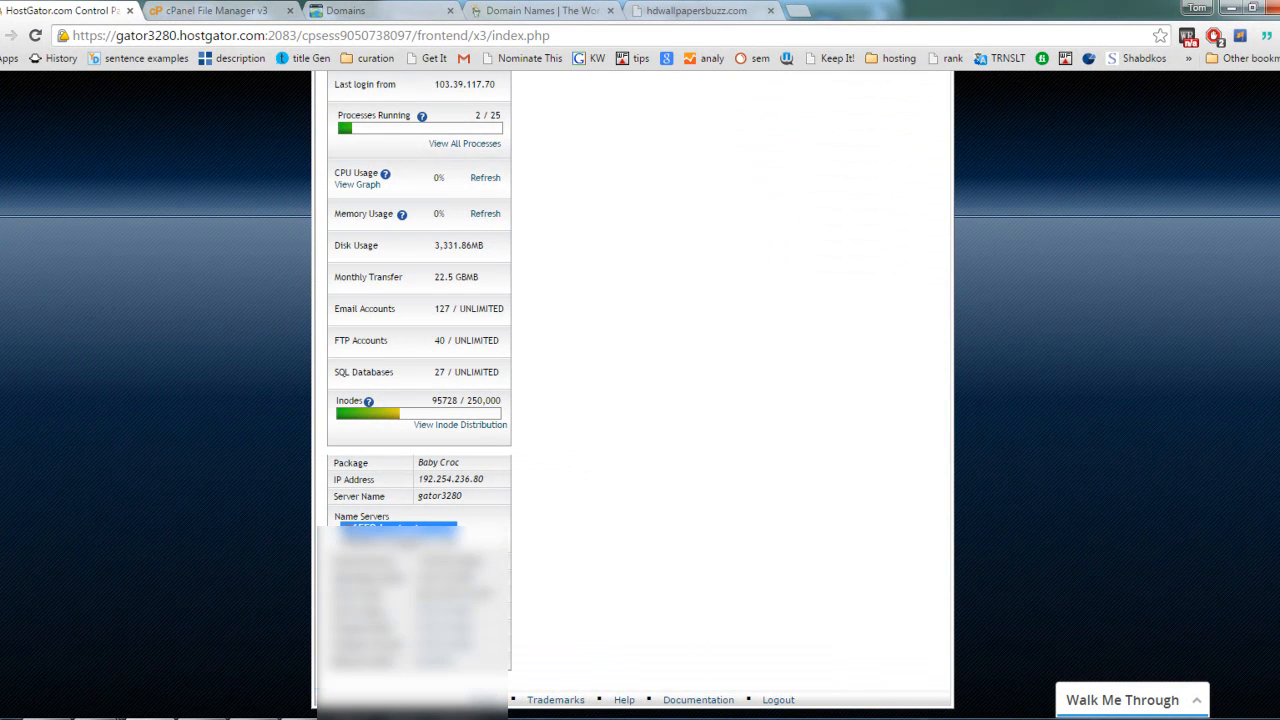
Step: Start adding a nameserver to hdwallpapersbuzz.com in GoDaddy and paste the copied HostGator name server as its value
left_click(387, 12)
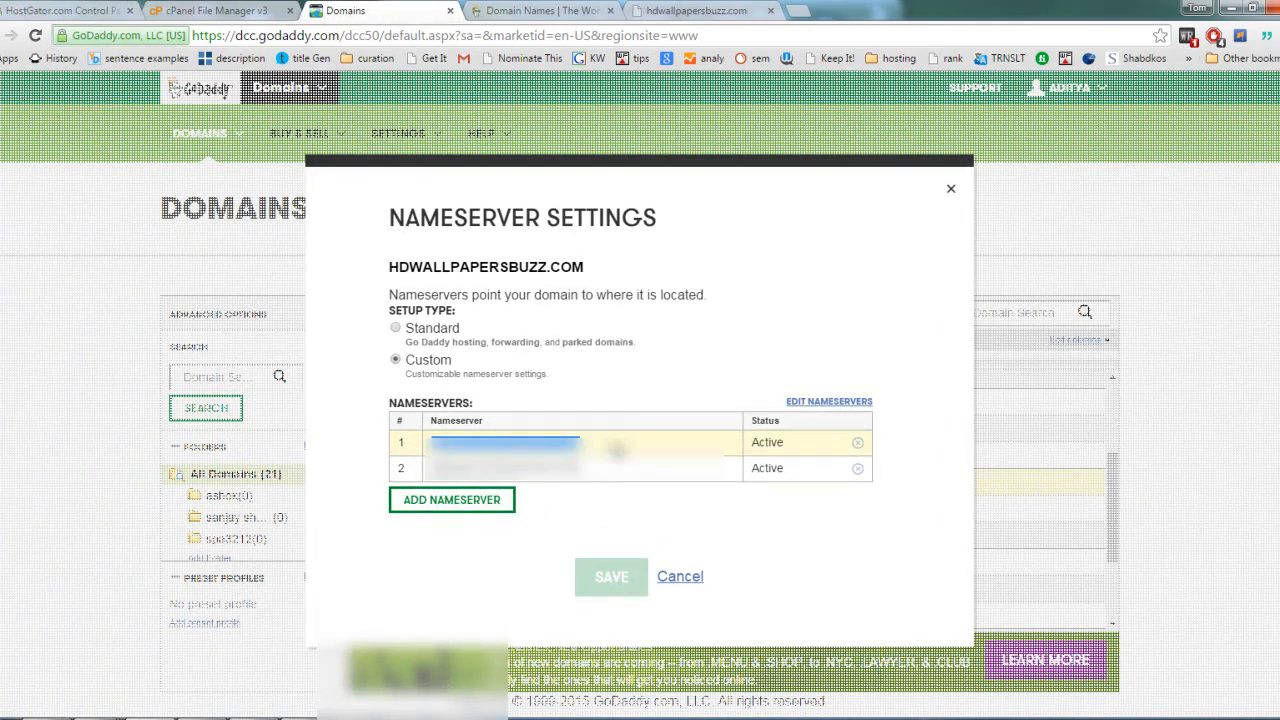
left_click(617, 450)
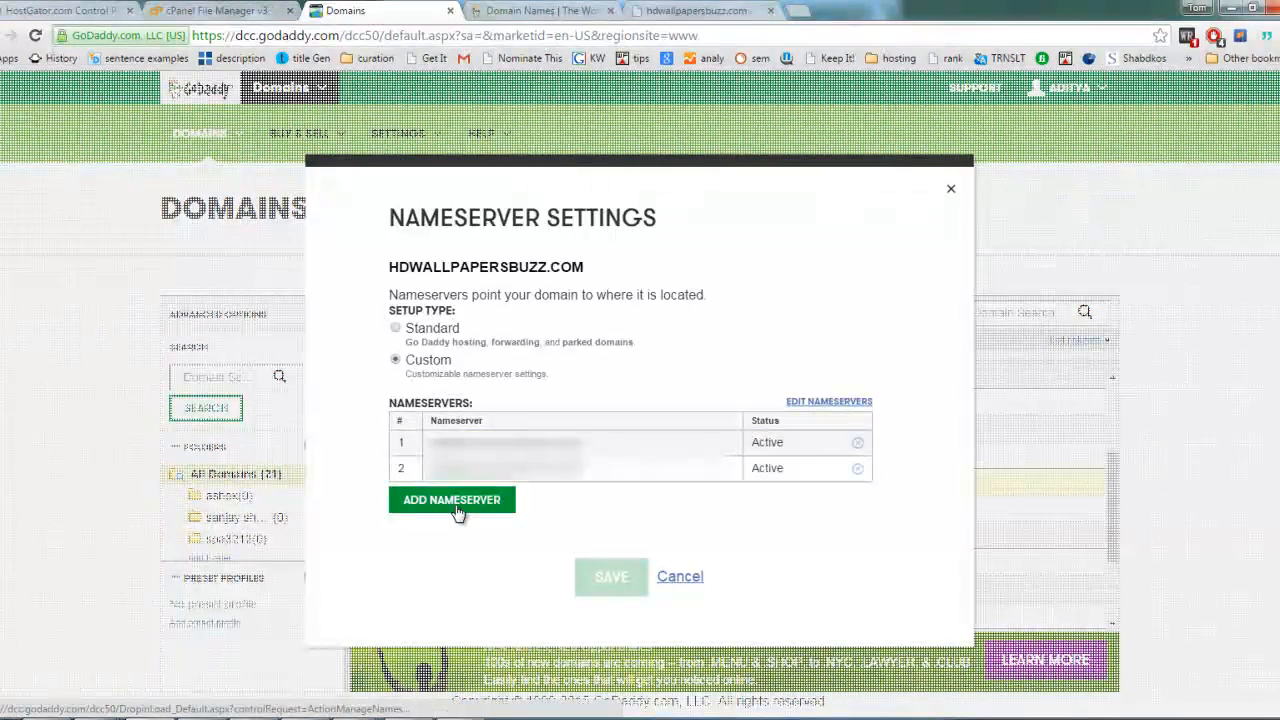
left_click(457, 505)
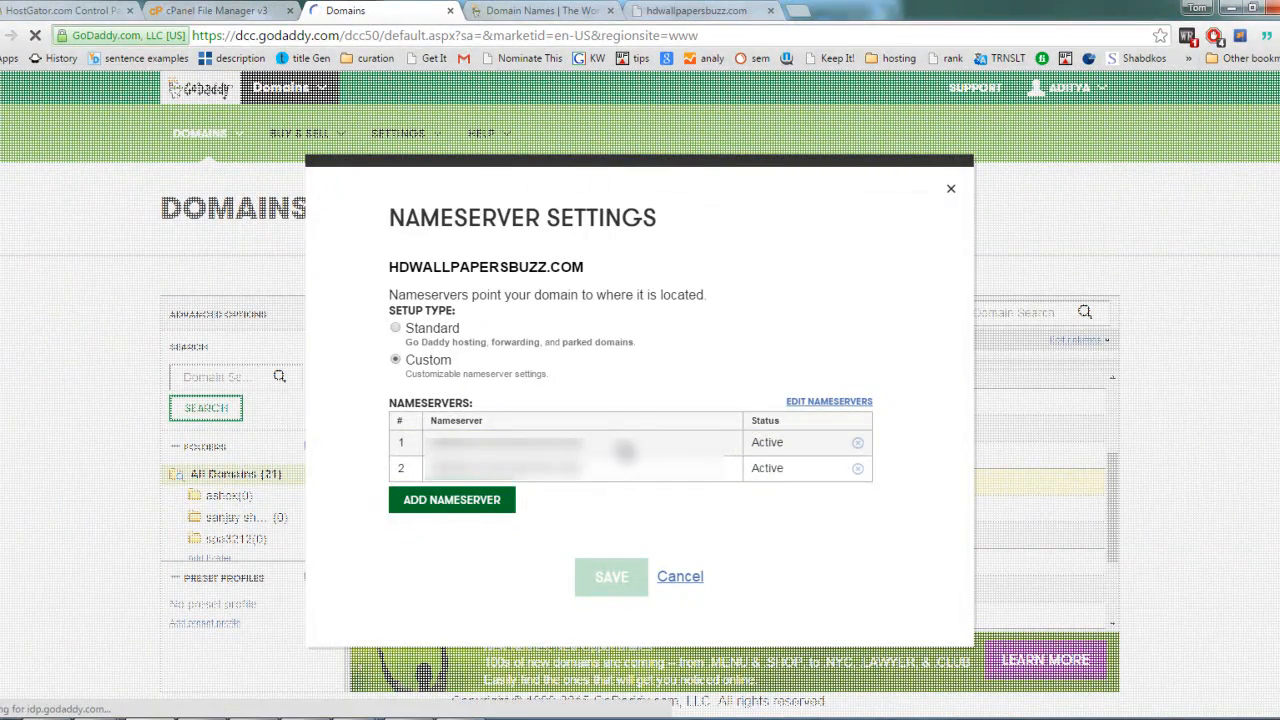
left_click(544, 273)
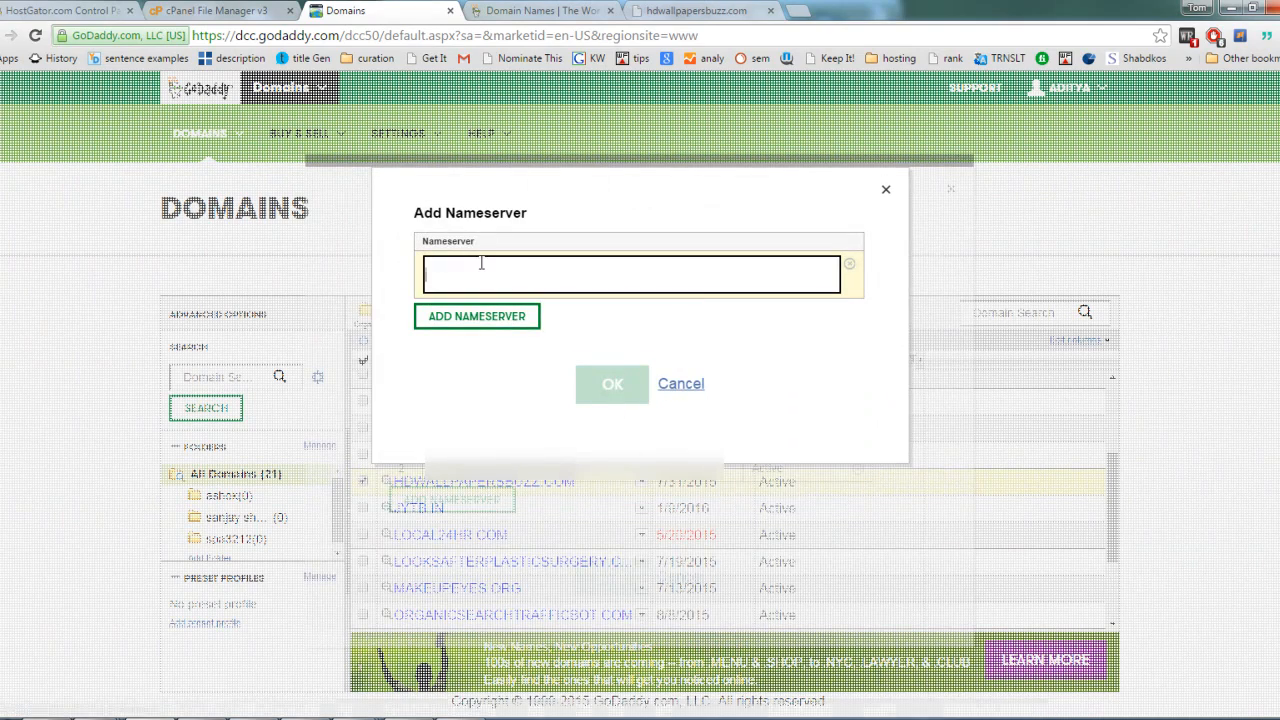
right_click(486, 266)
left_click(540, 363)
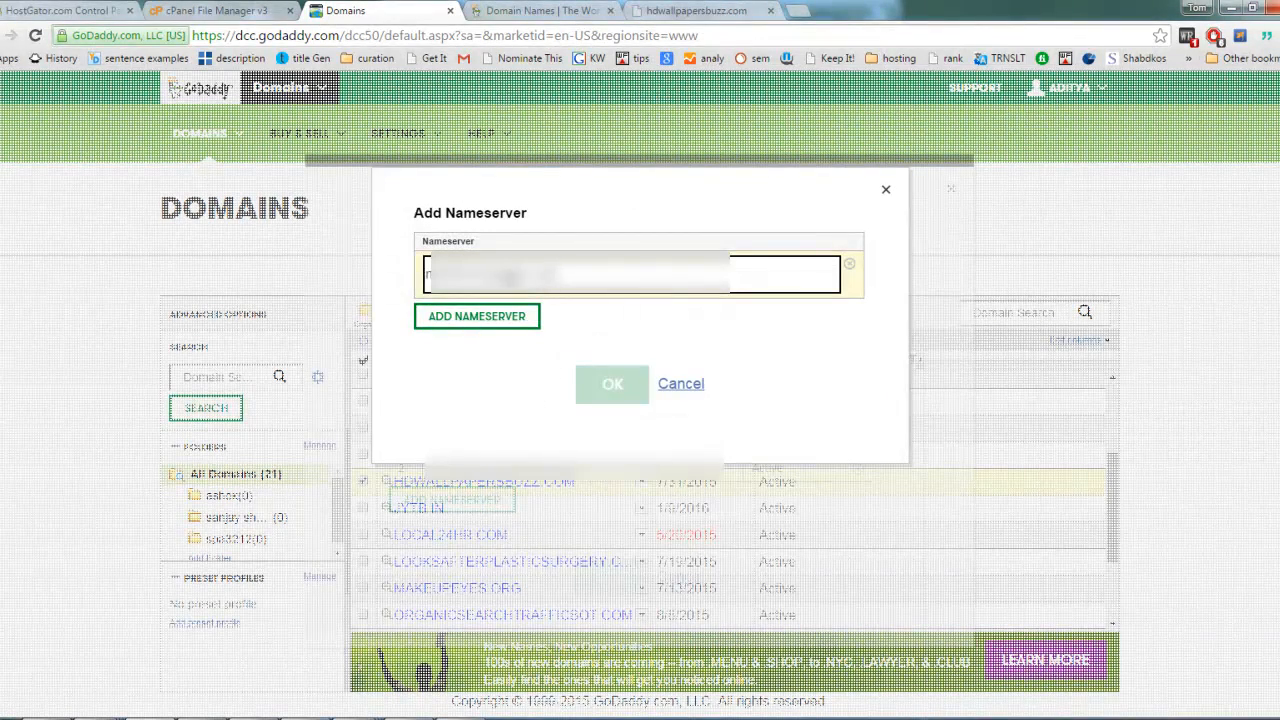
Step: Discard the new nameserver entry and leave the nameserver settings of hdwallpapersbuzz.com without saving
left_click_drag(580, 273, 428, 273)
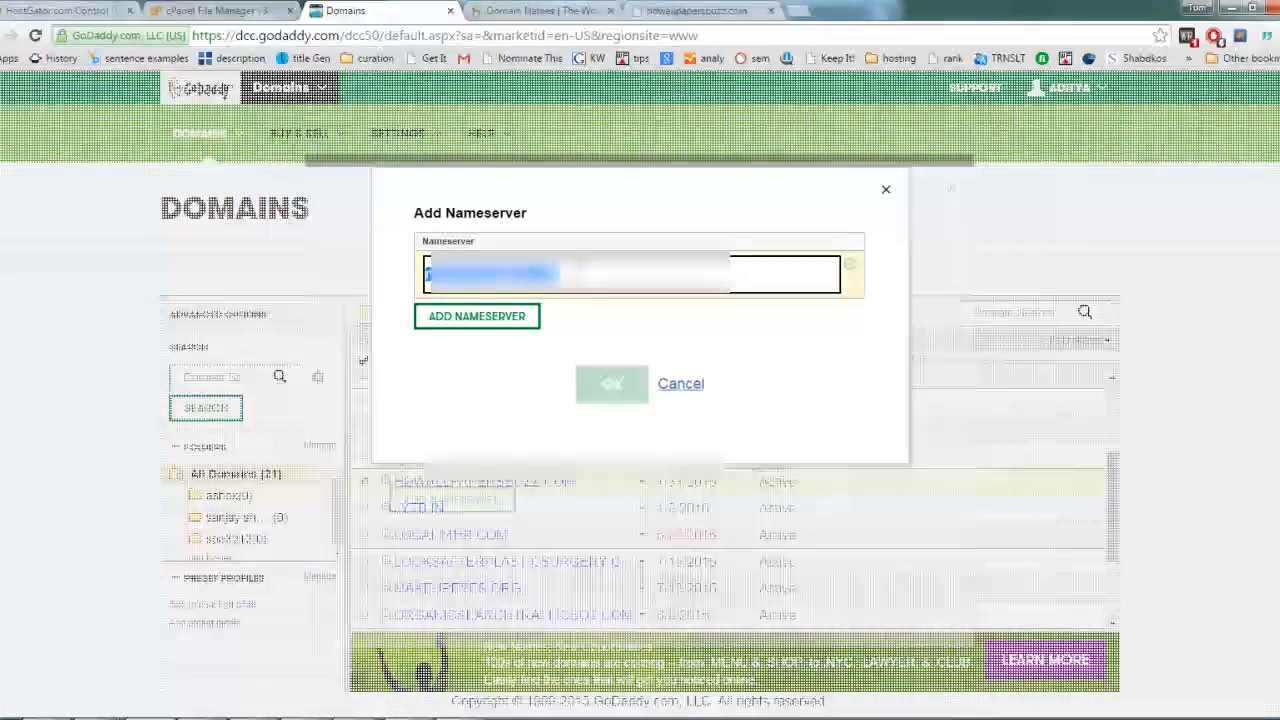
left_click(679, 383)
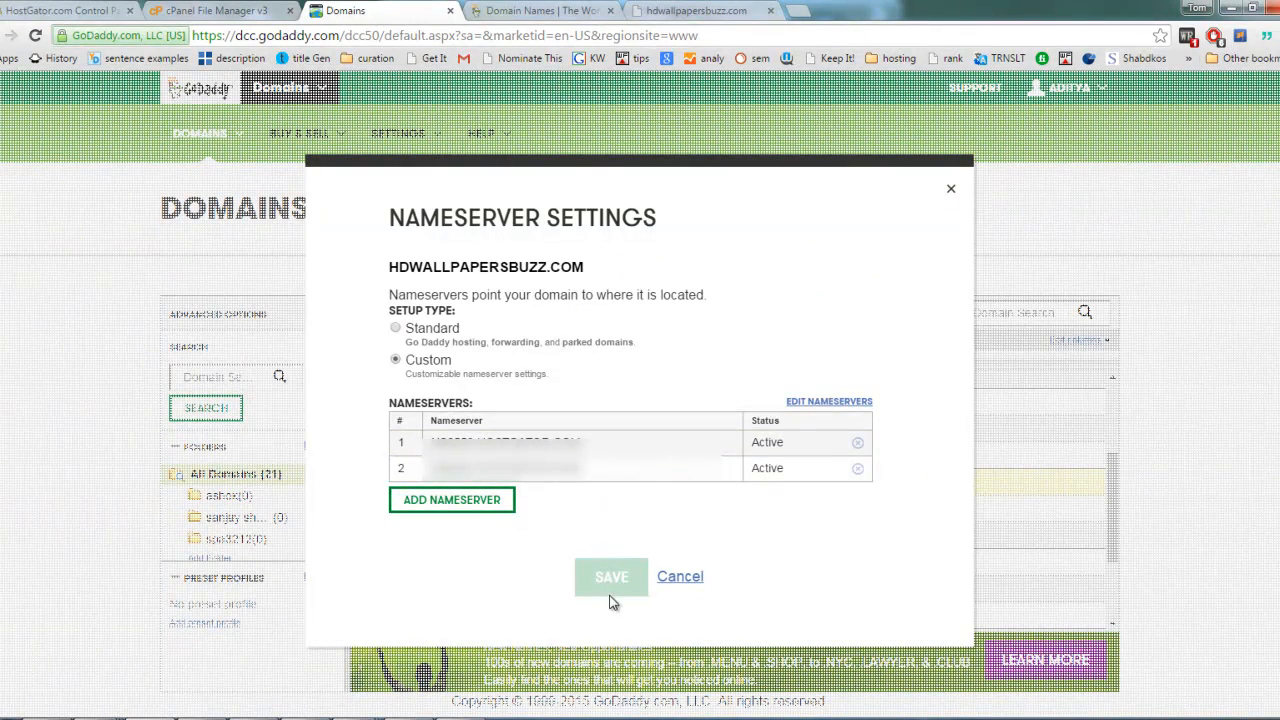
left_click(687, 588)
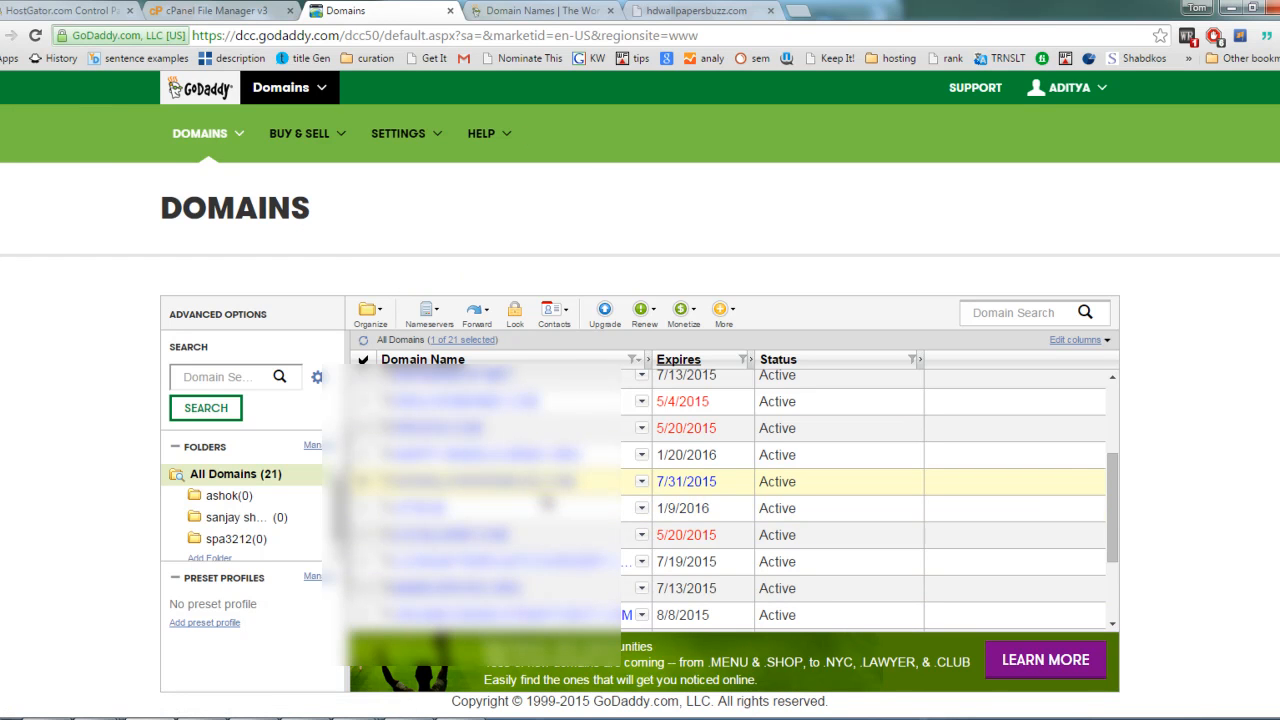
Step: Switch to the HostGator control panel and open Addon Domains in its Domains section
left_click(14, 8)
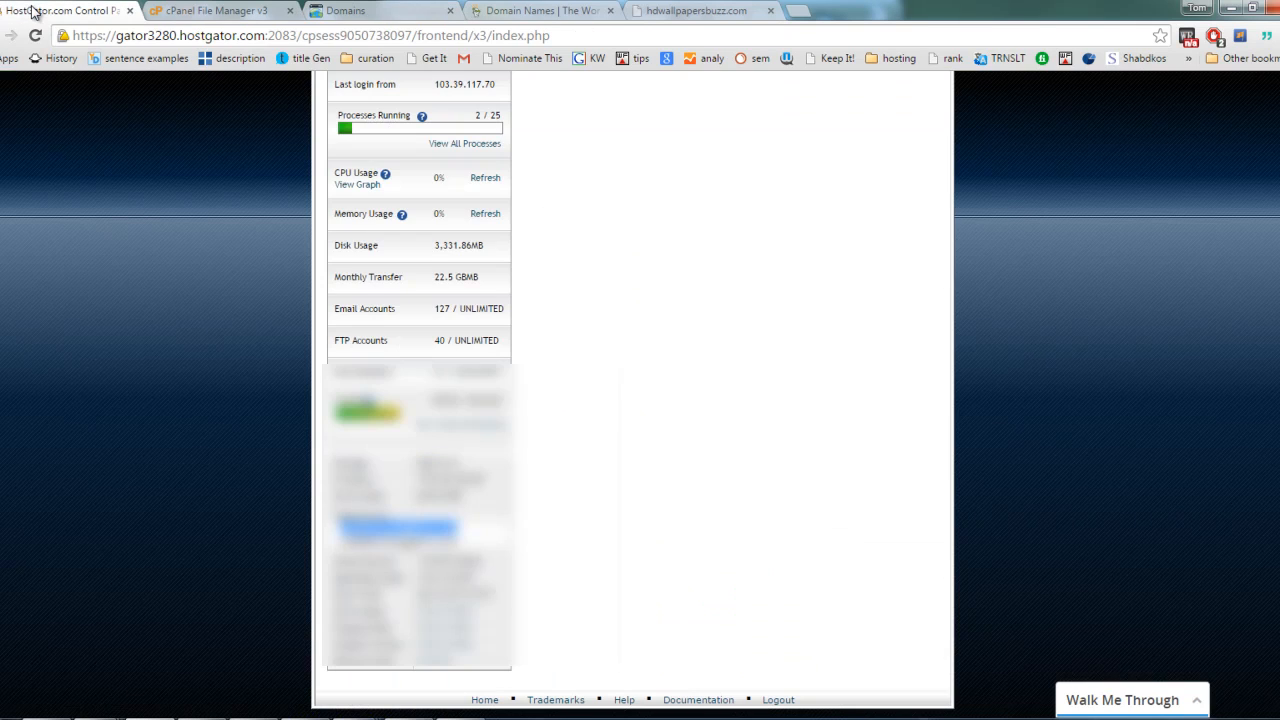
scroll(663, 429, "down", 10)
scroll(663, 429, "up", 10)
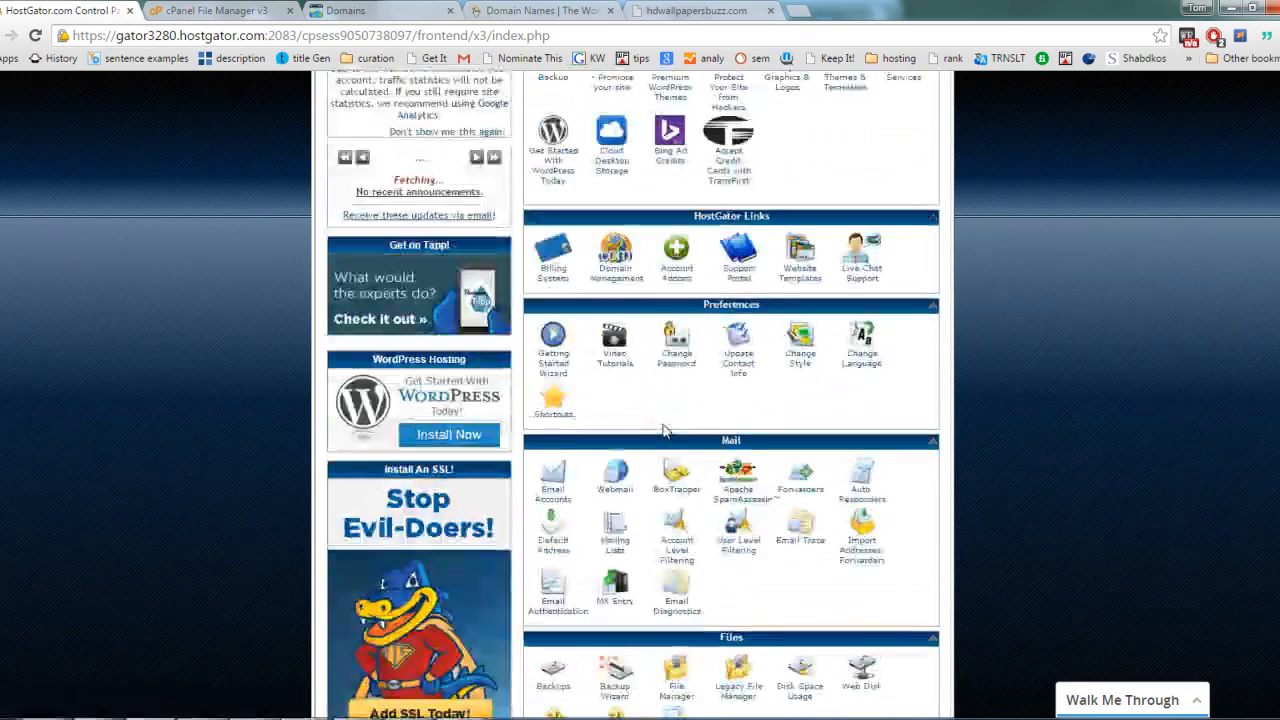
scroll(633, 400, "up", 2)
scroll(633, 400, "down", 2)
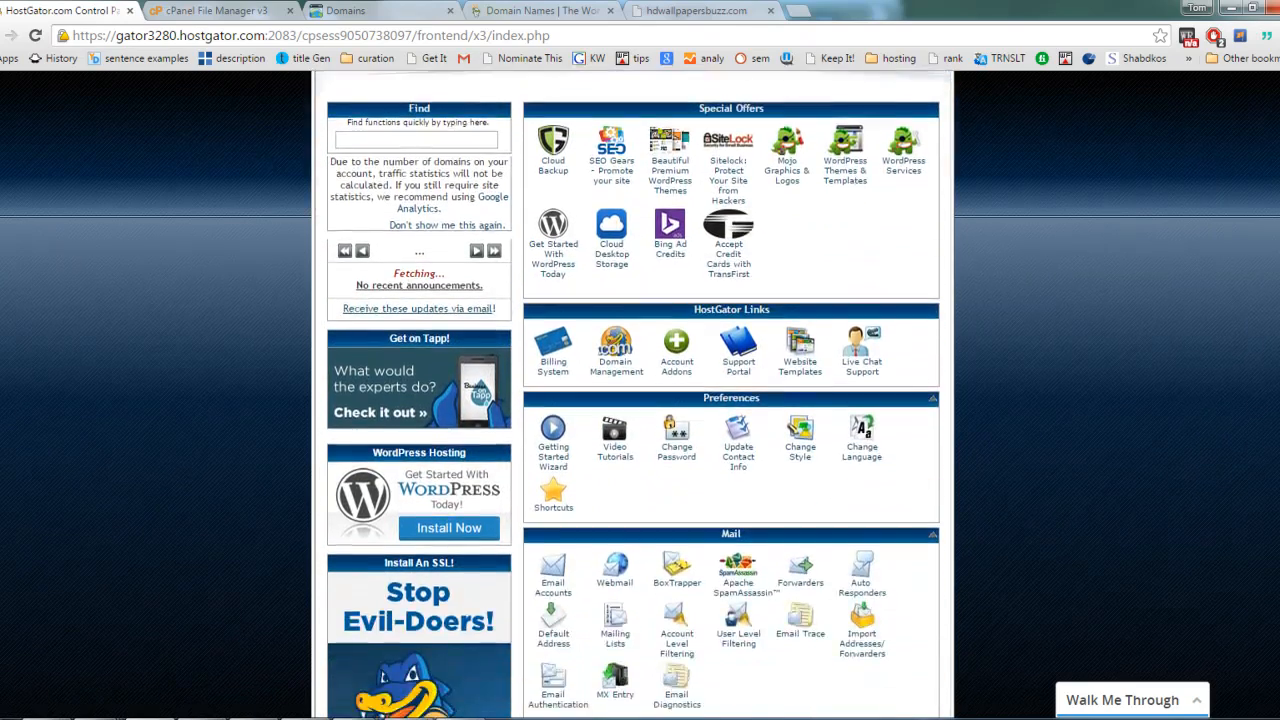
scroll(633, 400, "up", 2)
scroll(633, 400, "down", 3)
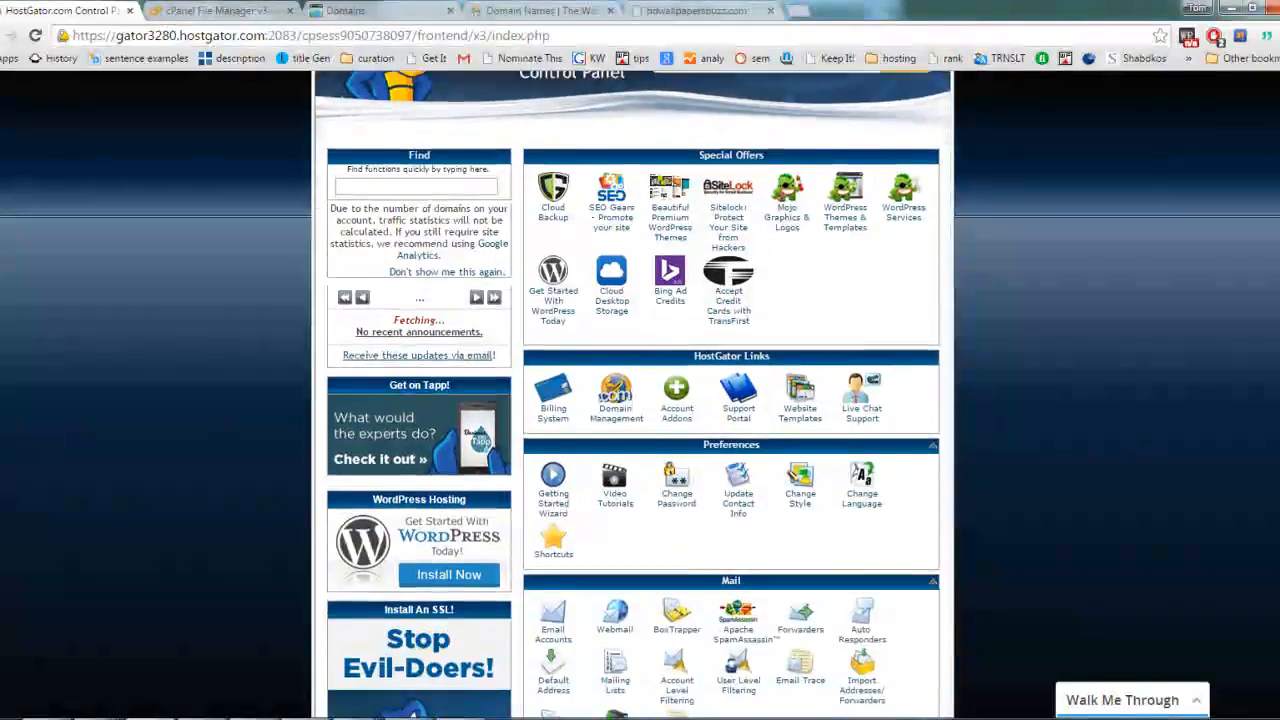
scroll(929, 424, "down", 1)
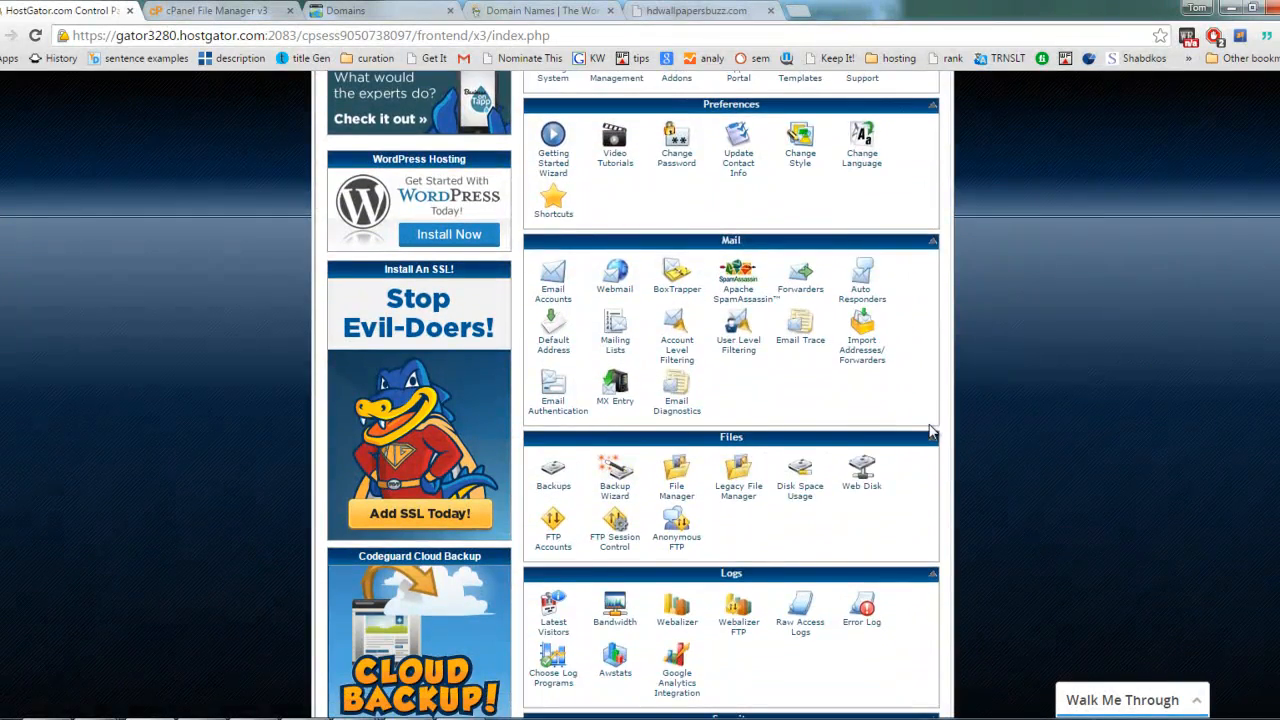
scroll(929, 424, "down", 2)
scroll(929, 424, "down", 1)
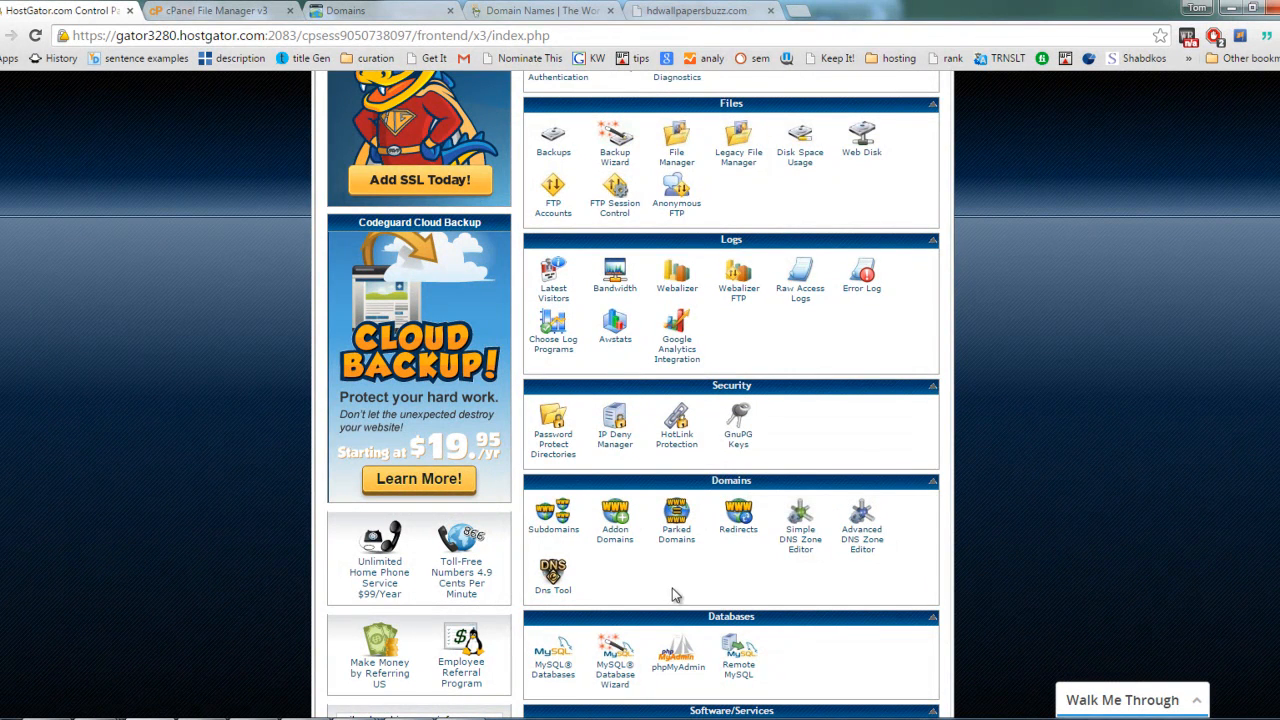
left_click(622, 516)
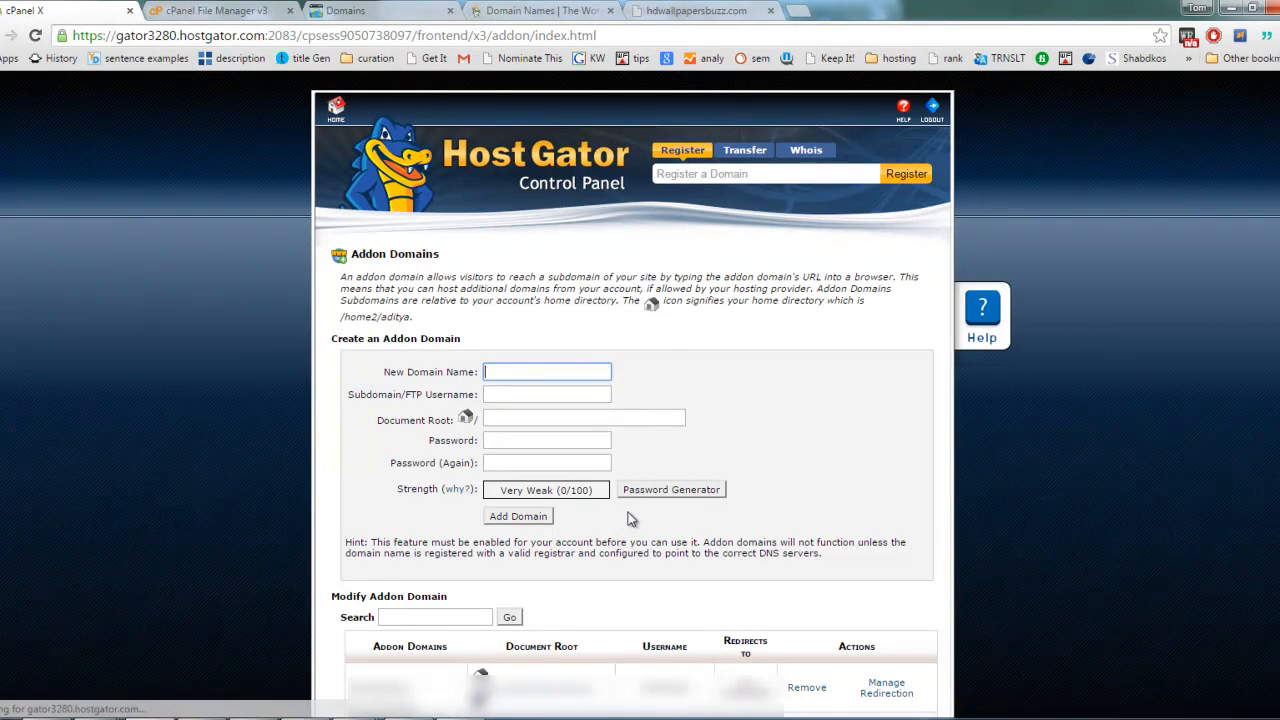
Step: Copy the address of the open hdwallpapersbuzz.com page and paste it as the new addon domain's name
left_click(655, 12)
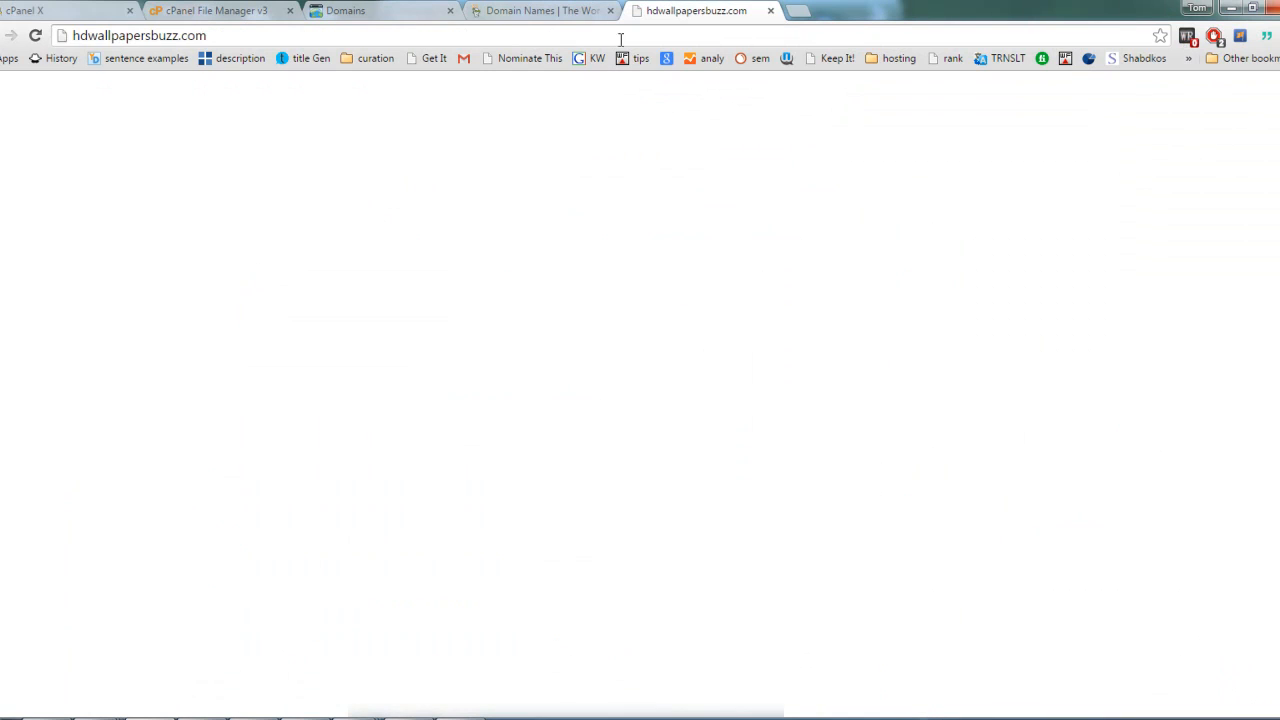
left_click(596, 42)
key("ctrl+c")
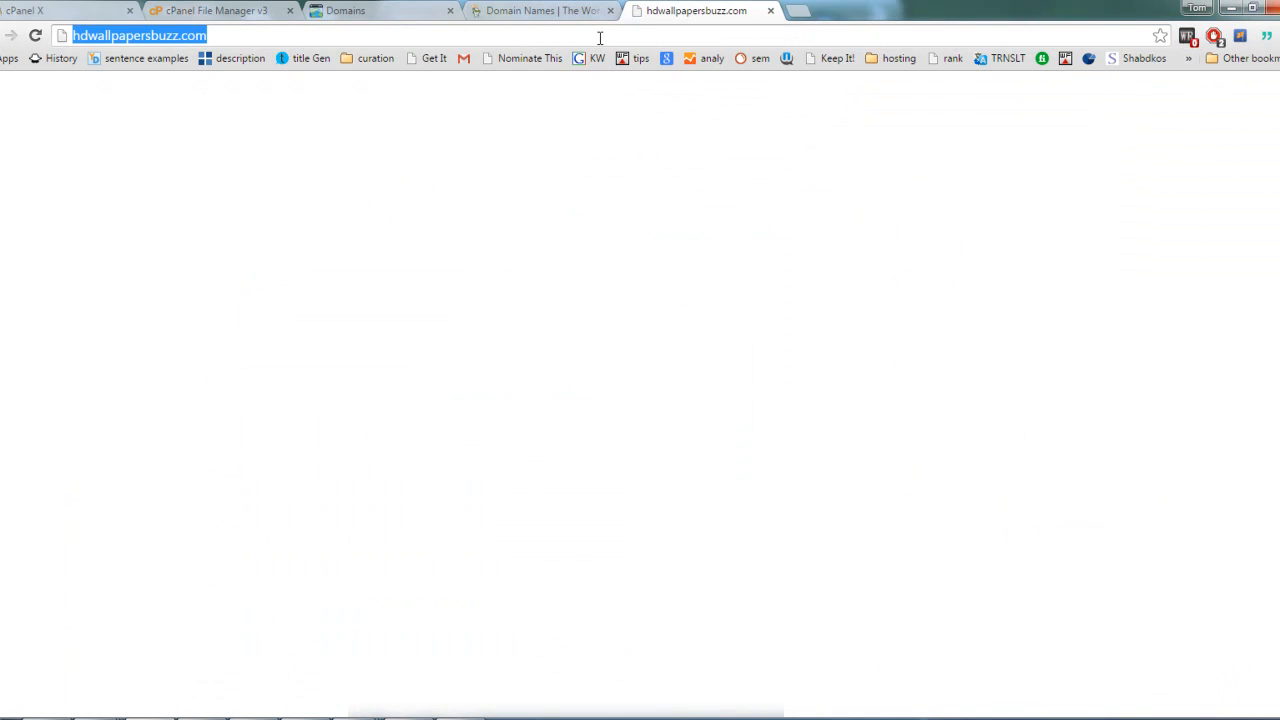
left_click(82, 10)
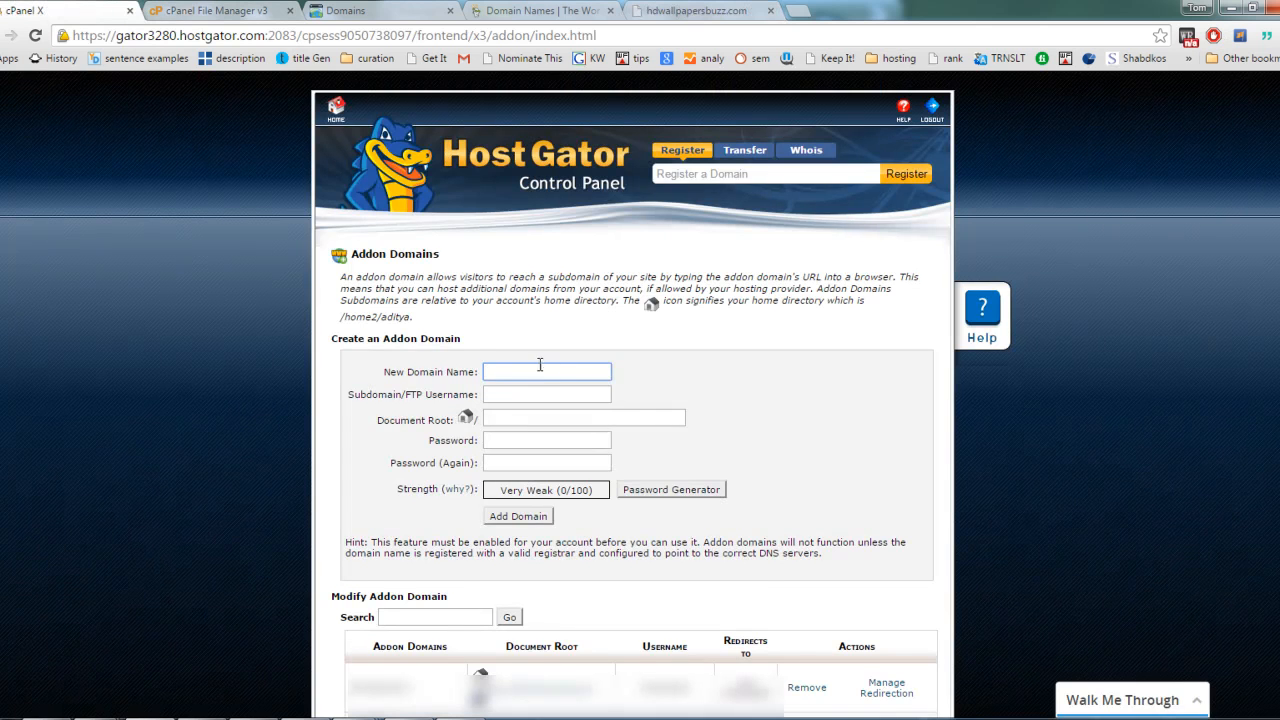
key("ctrl+v")
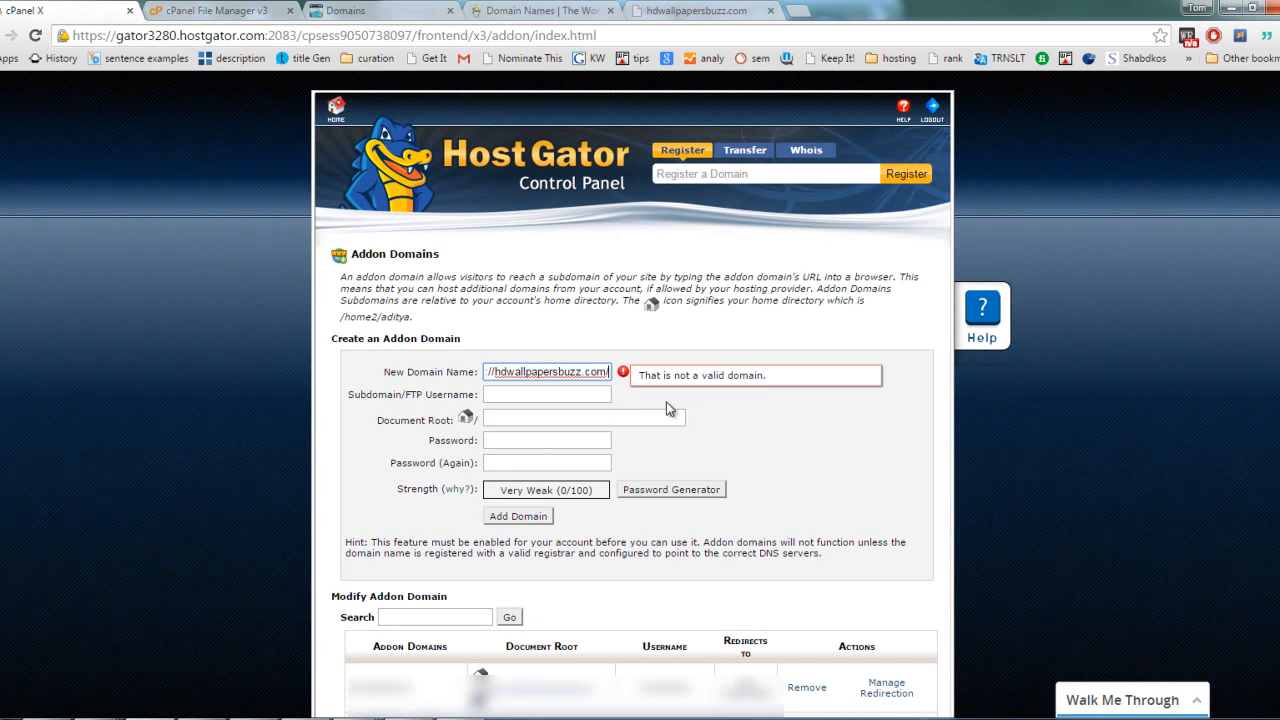
key("Home")
key("Delete")
key("Delete")
key("Delete")
key("Delete")
key("Delete")
key("Delete")
key("Delete")
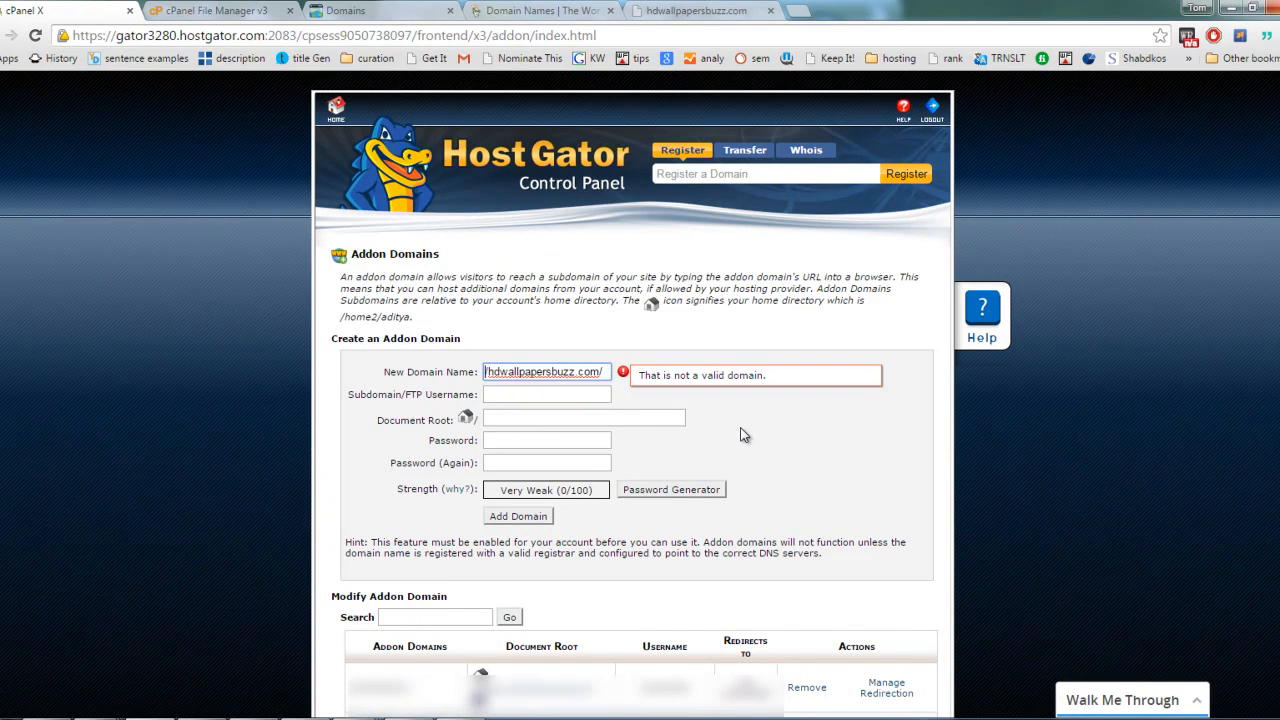
key("Tab")
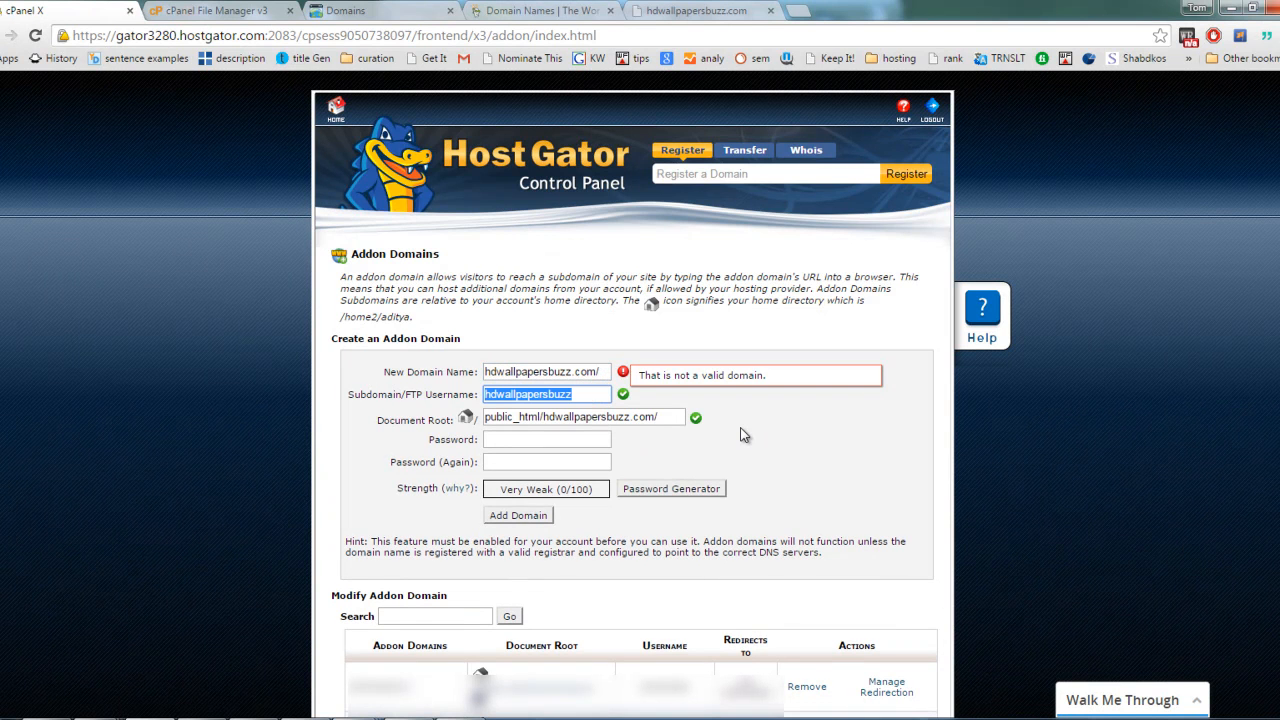
left_click(608, 371)
key("BackSpace")
left_click(686, 377)
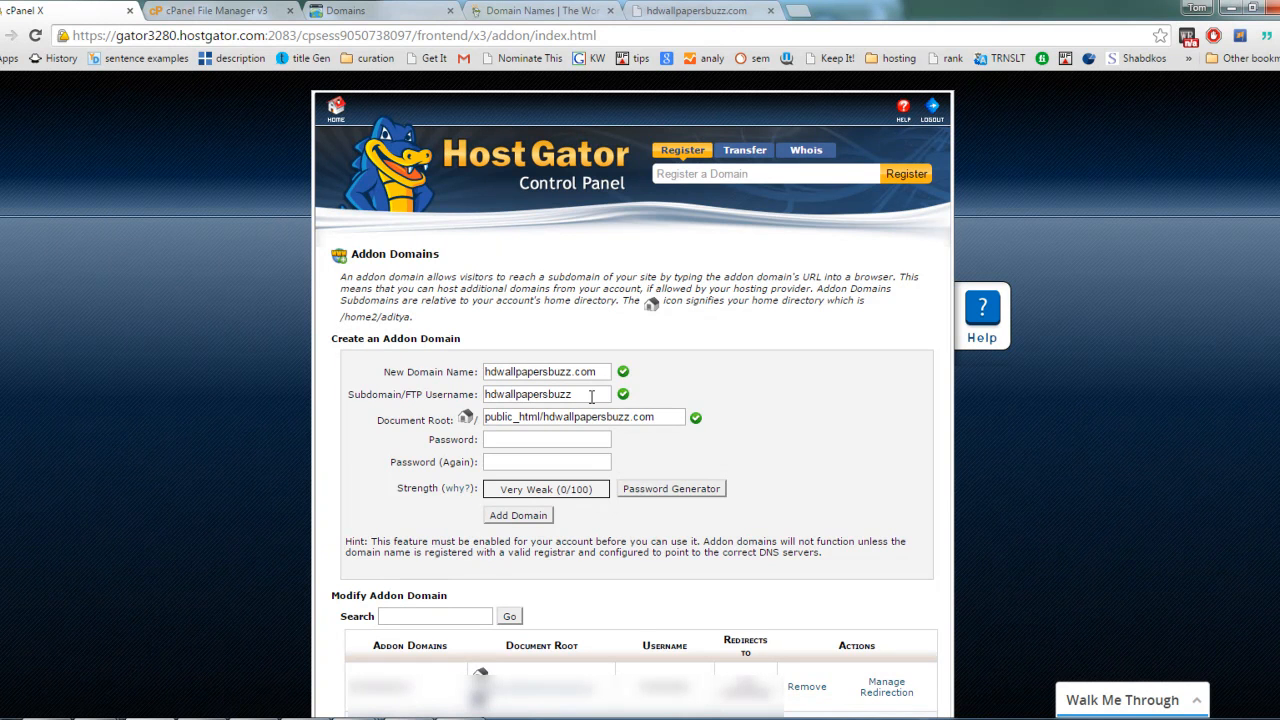
Step: Check the subdomain/FTP username and the document root folder filled in for the addon domain
left_click_drag(591, 396, 490, 395)
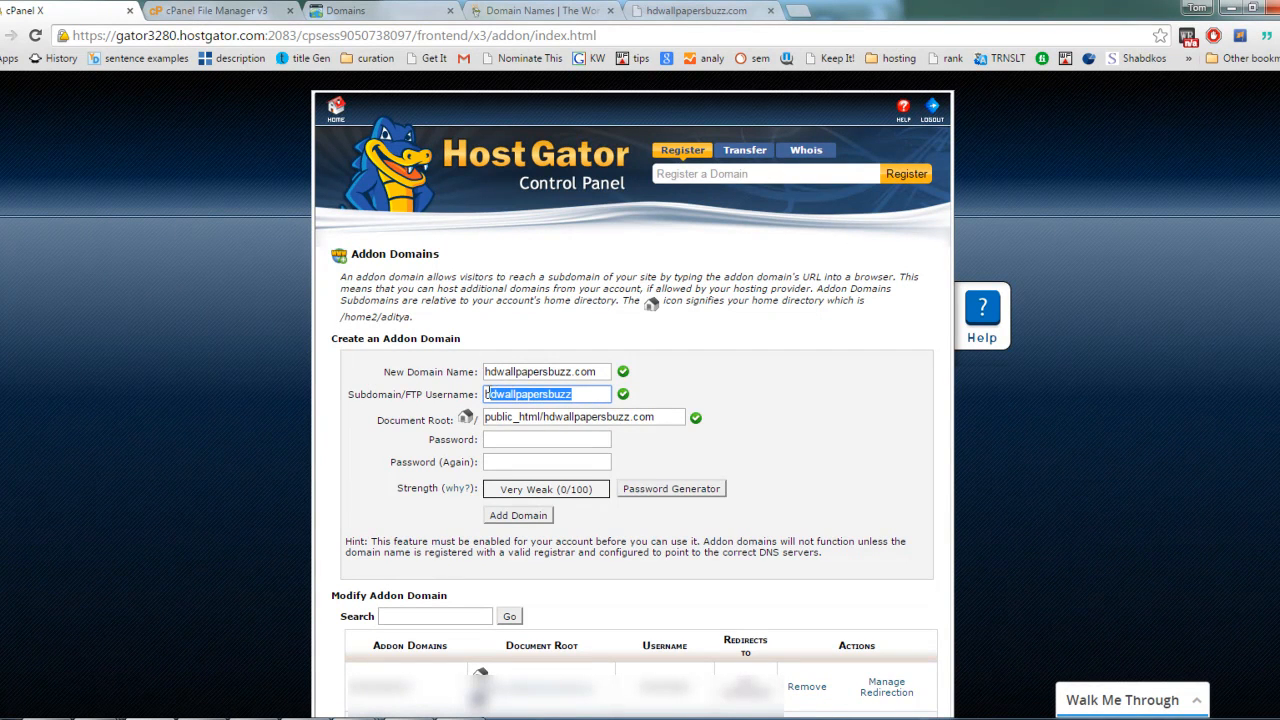
left_click(750, 397)
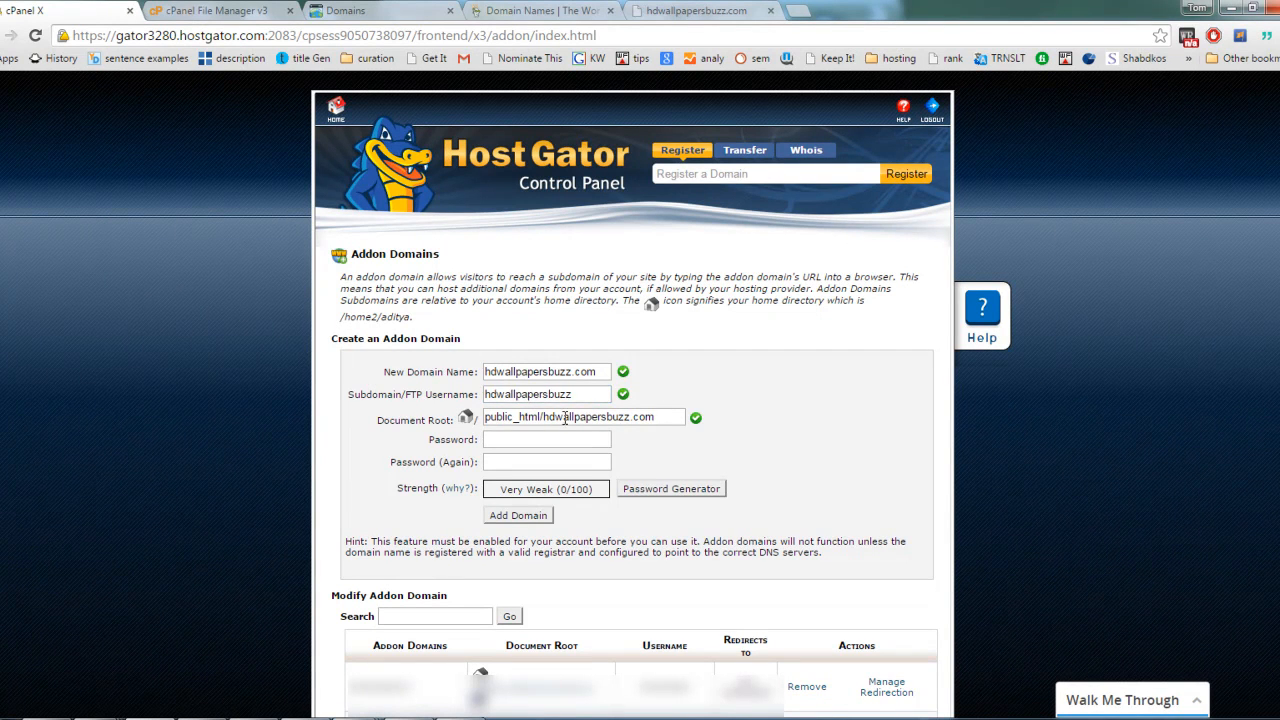
mouse_move(548, 417)
left_mouse_down()
mouse_move(660, 417)
mouse_move(545, 420)
left_mouse_up()
left_click(660, 417)
left_click(546, 420)
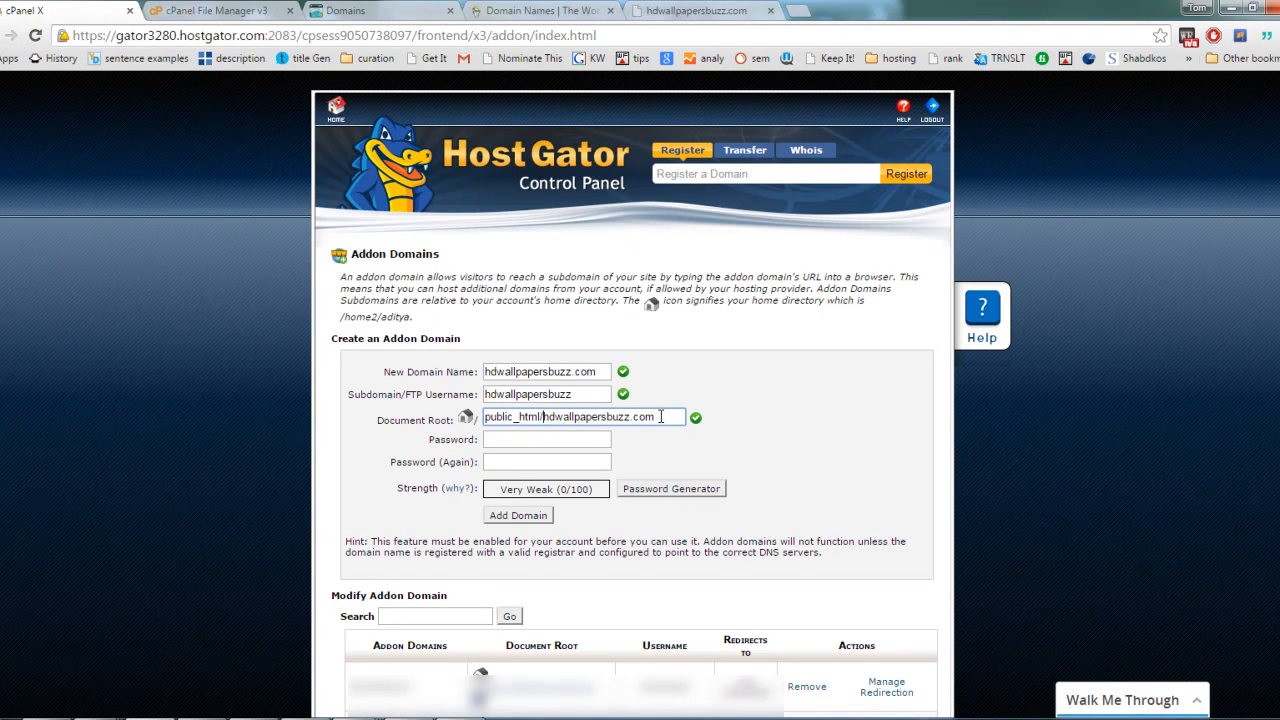
left_click_drag(661, 417, 545, 421)
key("ctrl+c")
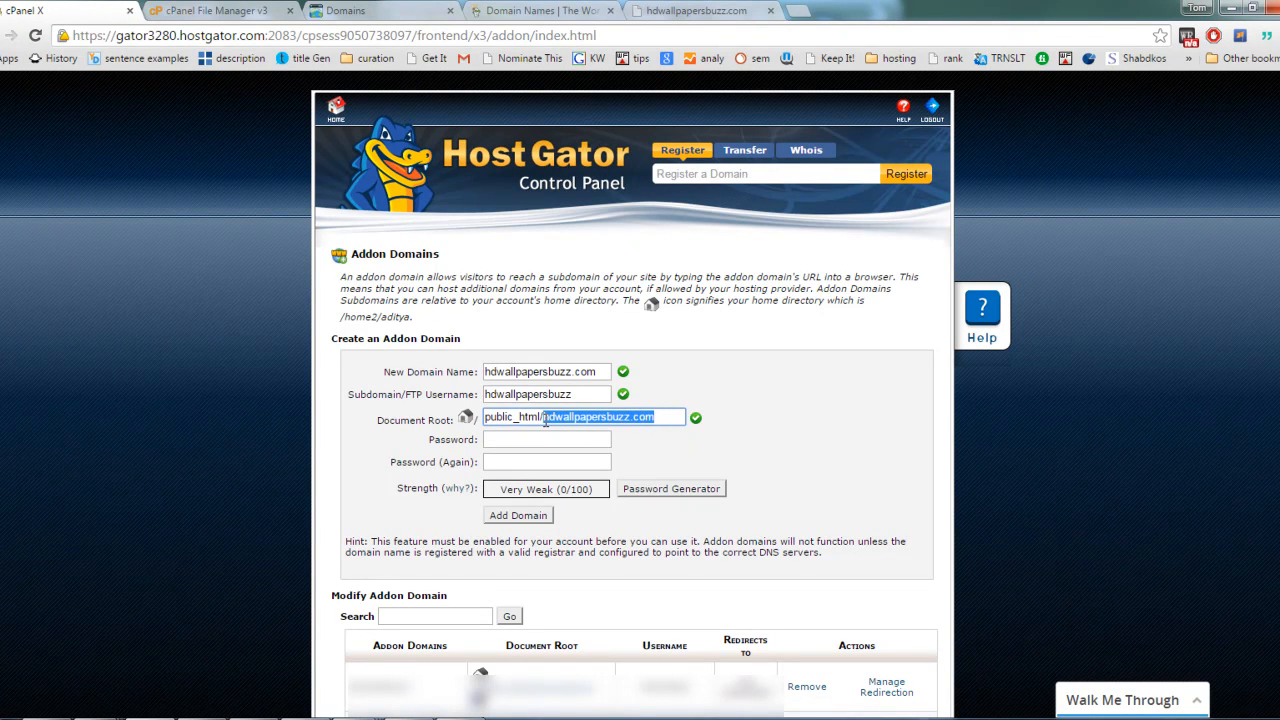
left_click(729, 398)
left_click_drag(664, 421, 555, 425)
left_click(597, 373)
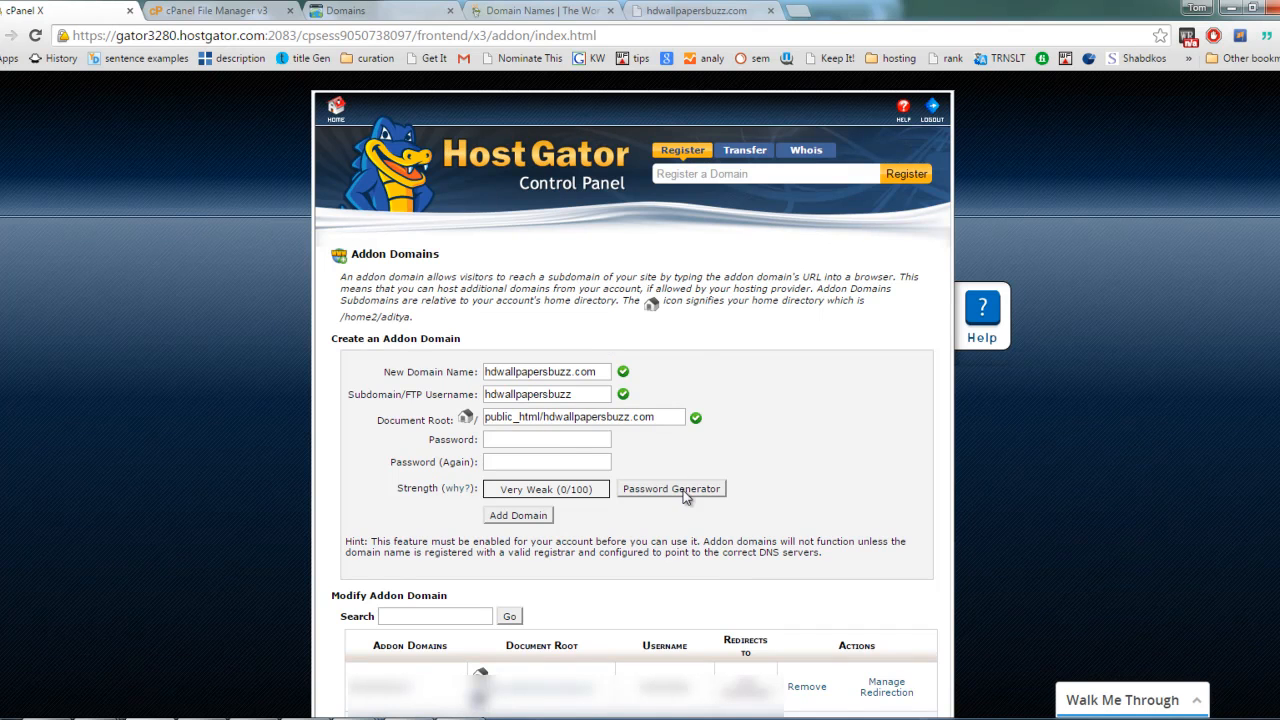
Step: Fill both password fields with a generated password, acknowledging that it has been copied, and add the domain
left_click(558, 440)
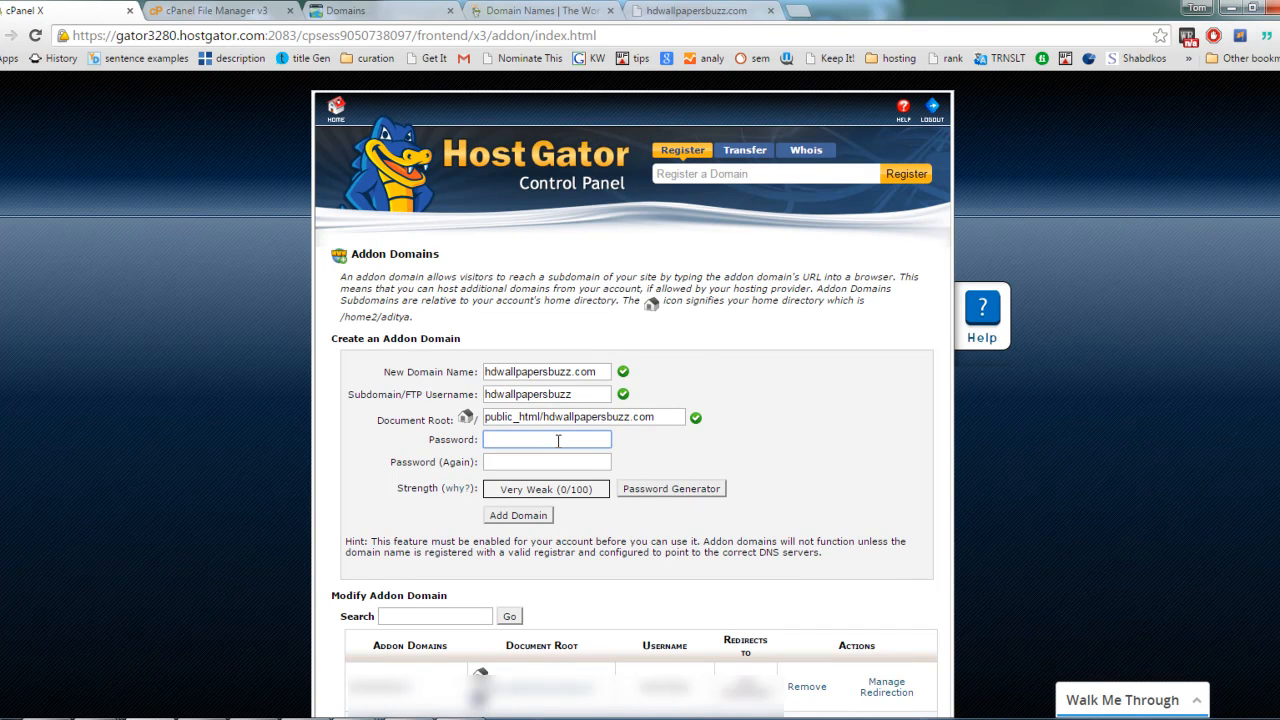
left_click(642, 490)
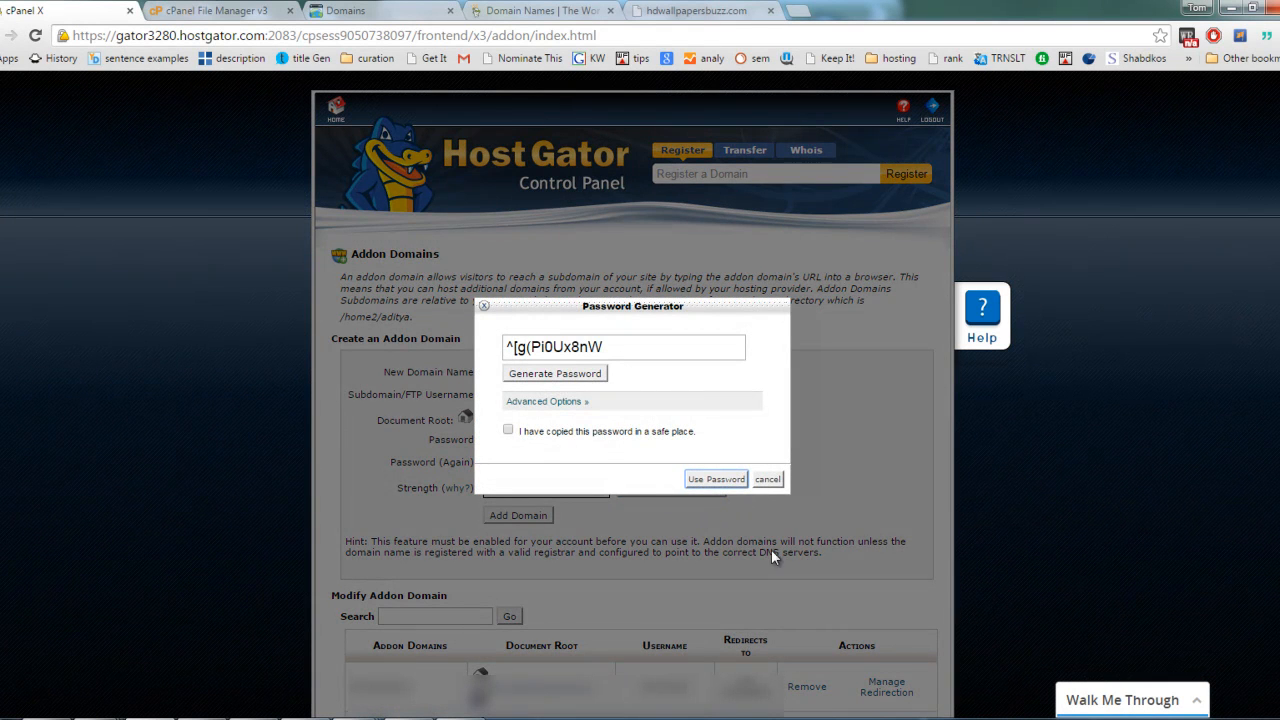
left_click(574, 433)
left_click_drag(634, 349, 499, 346)
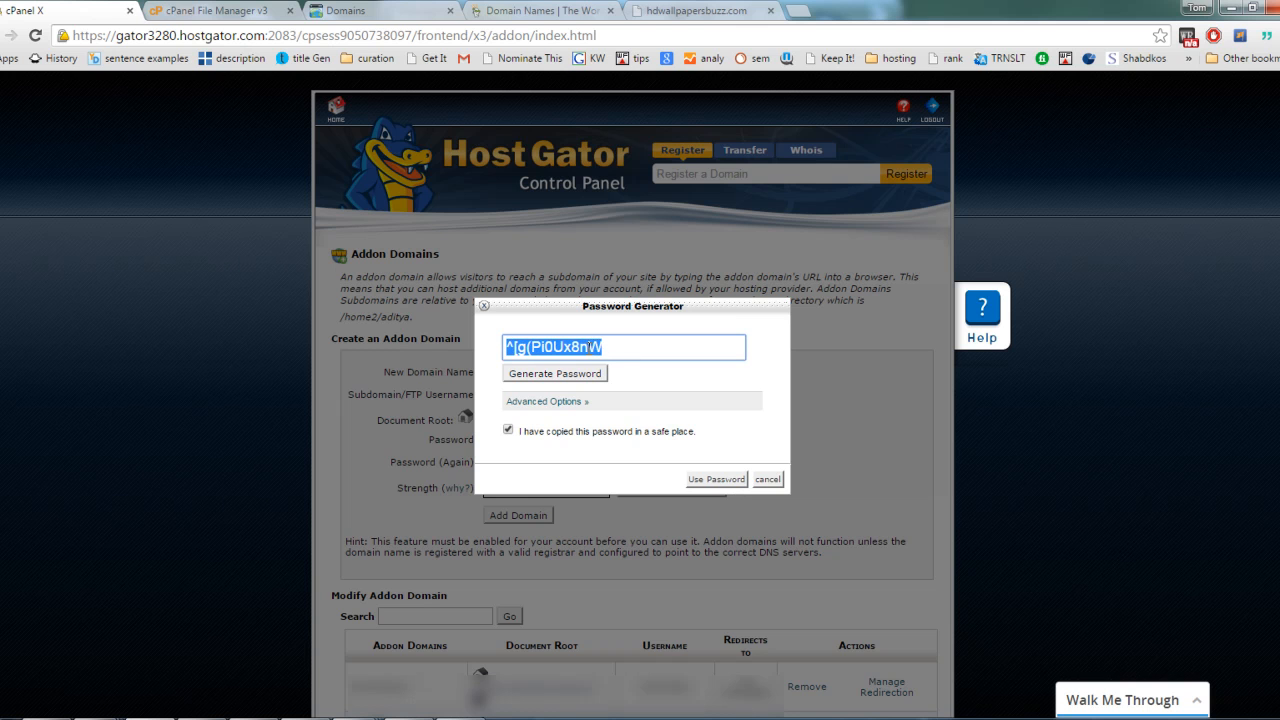
left_click(720, 479)
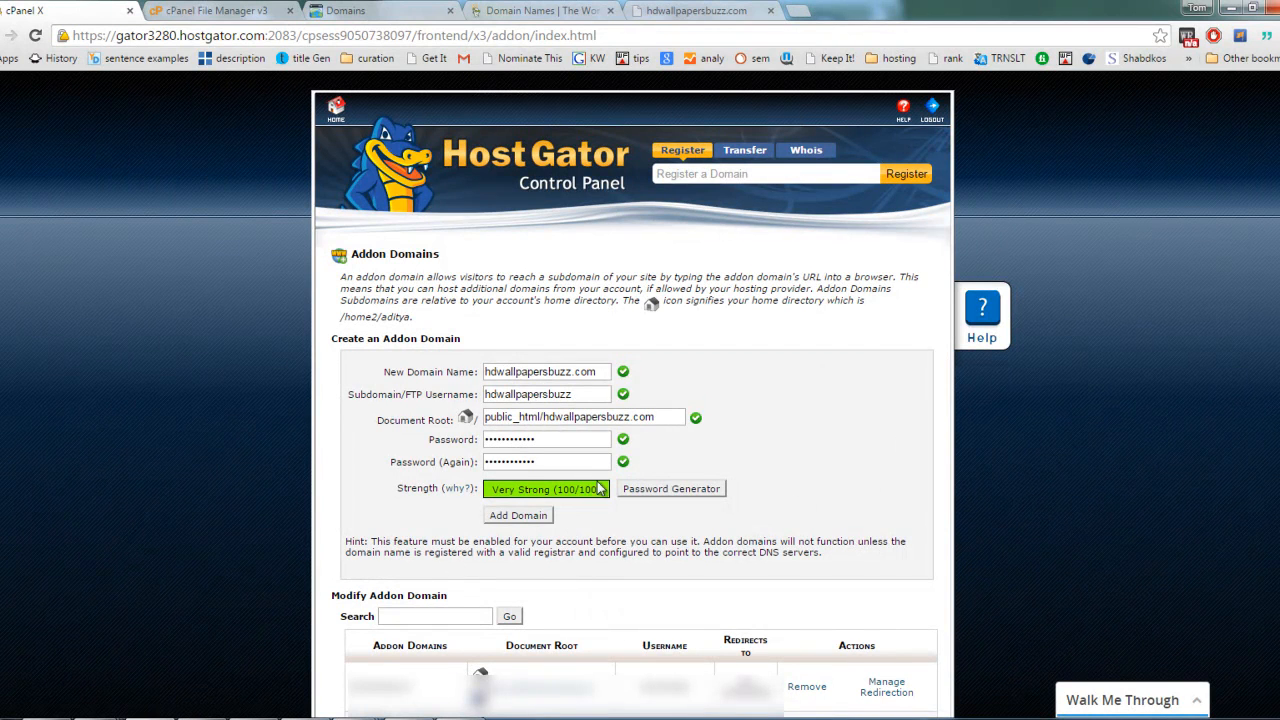
left_click(541, 516)
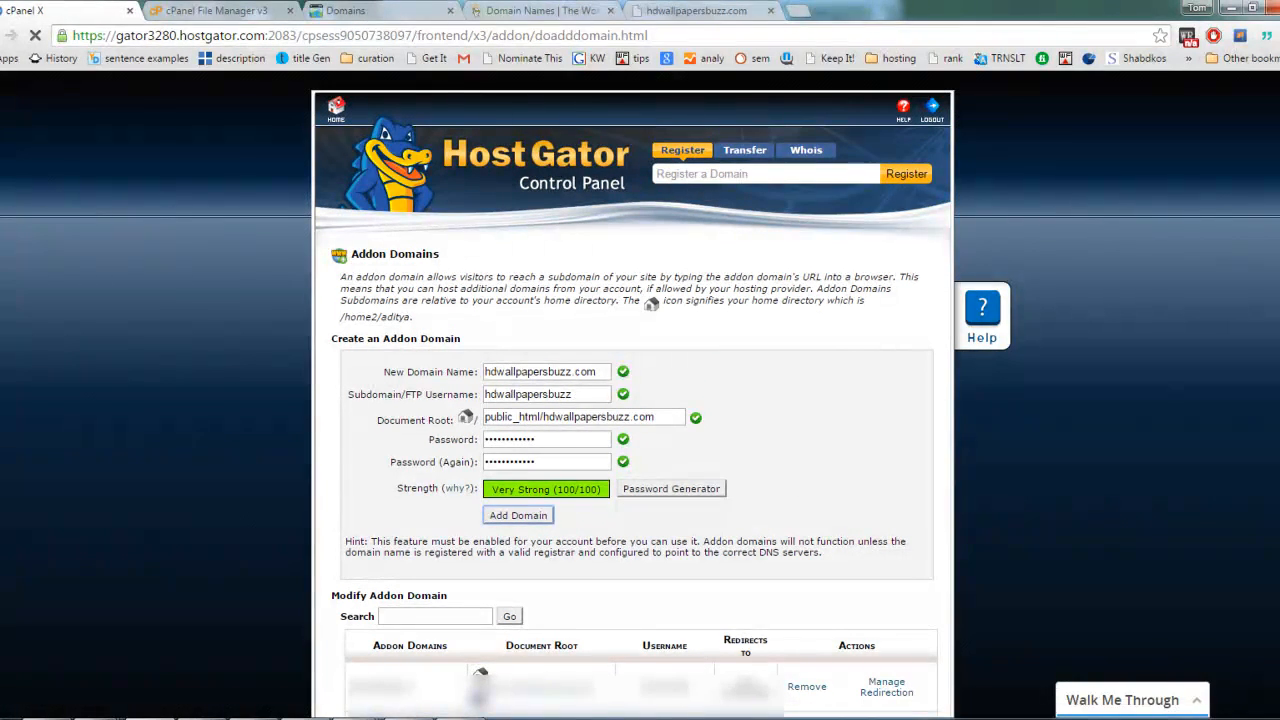
key("super")
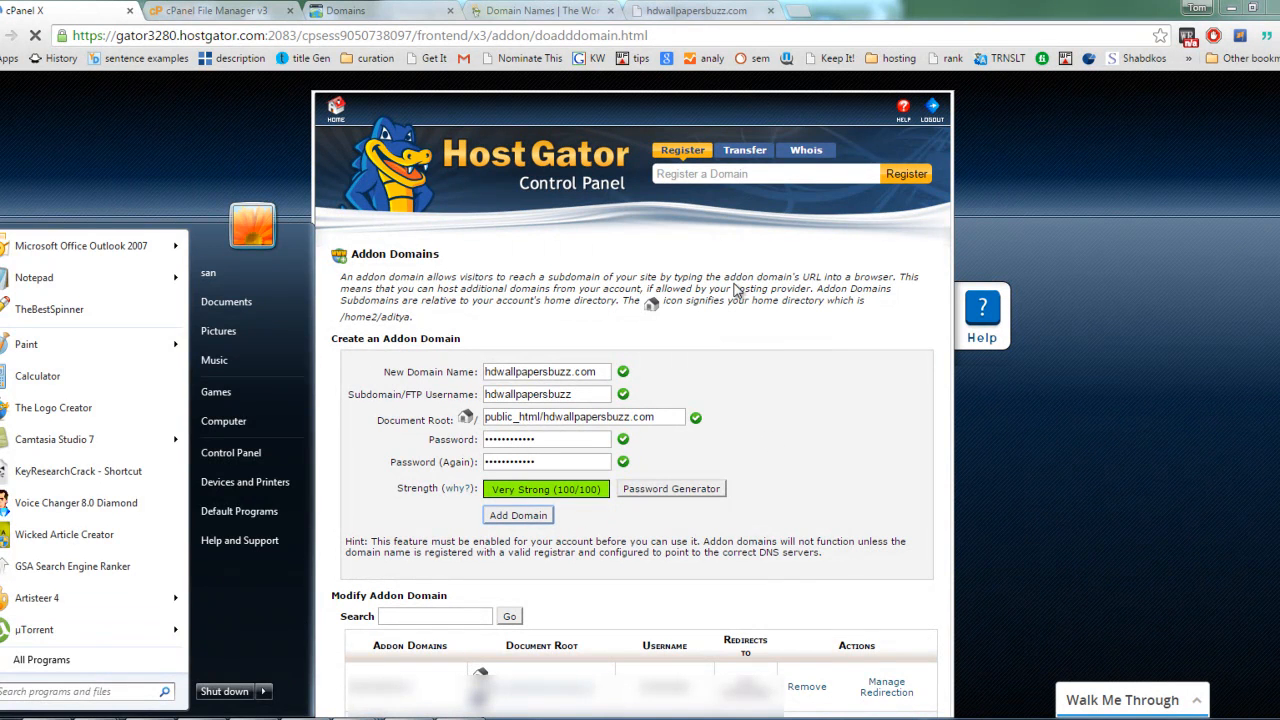
key("super")
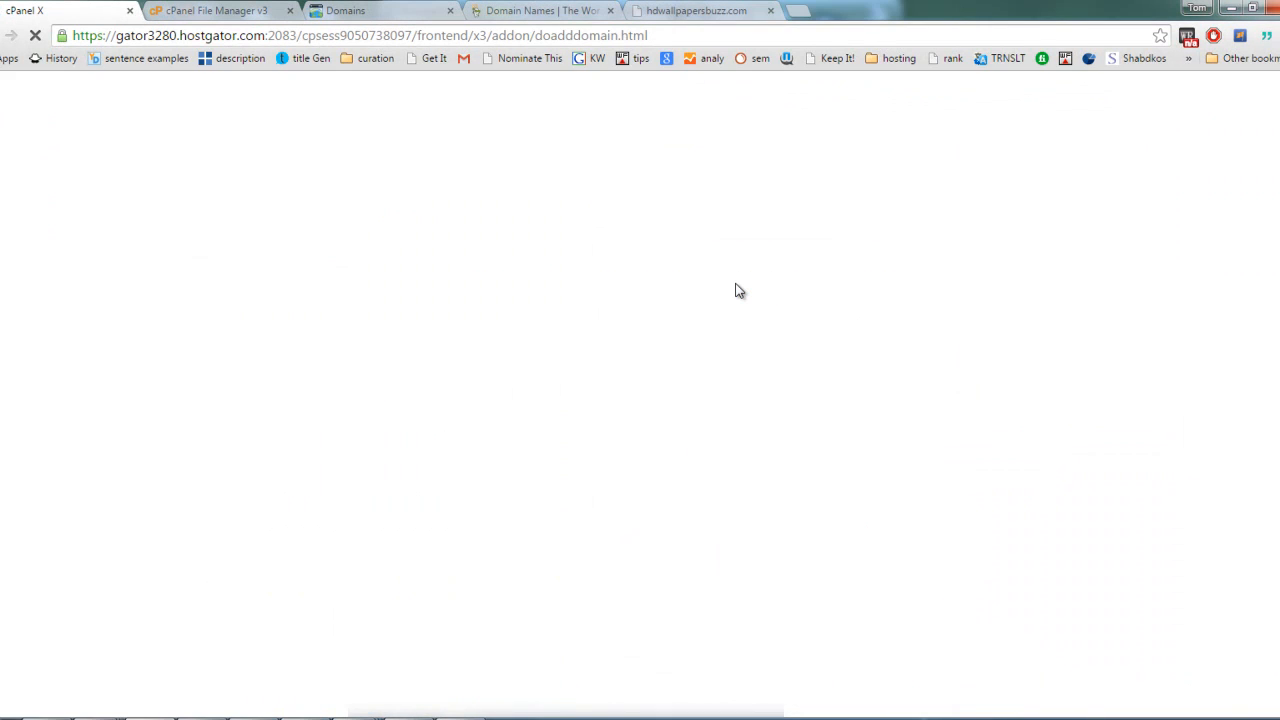
key("super+r")
key("Return")
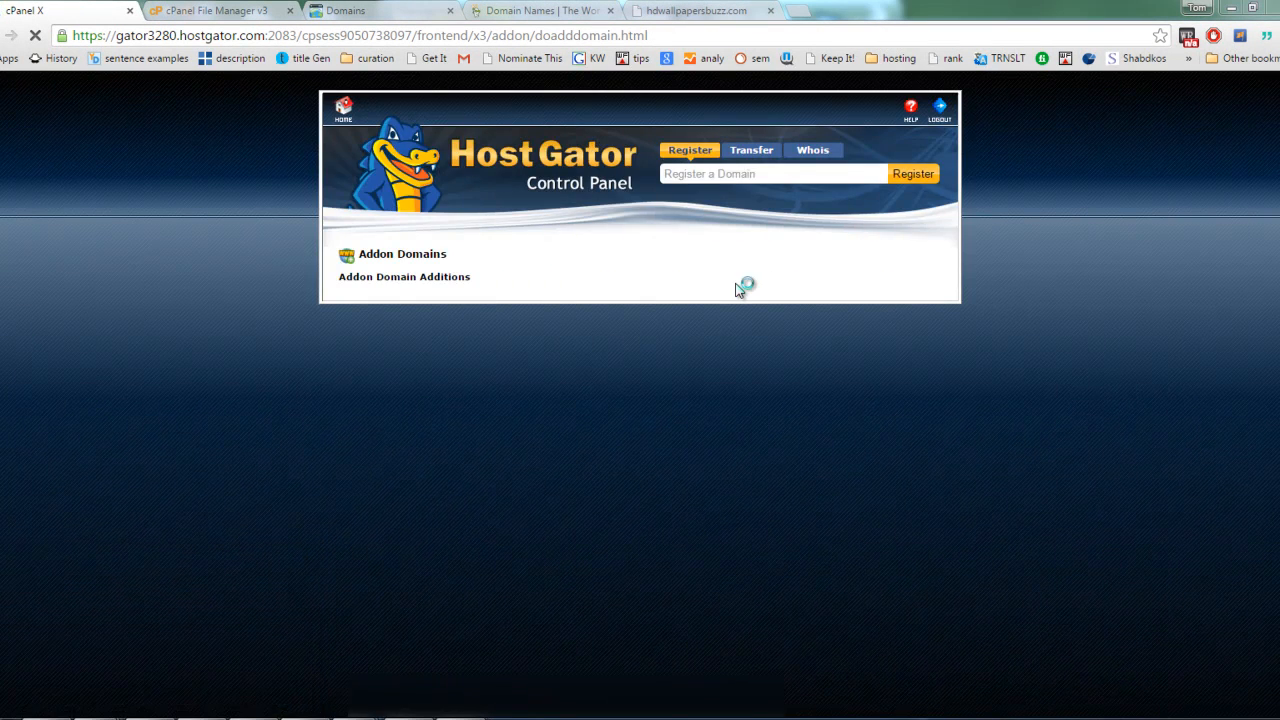
key("ctrl+v")
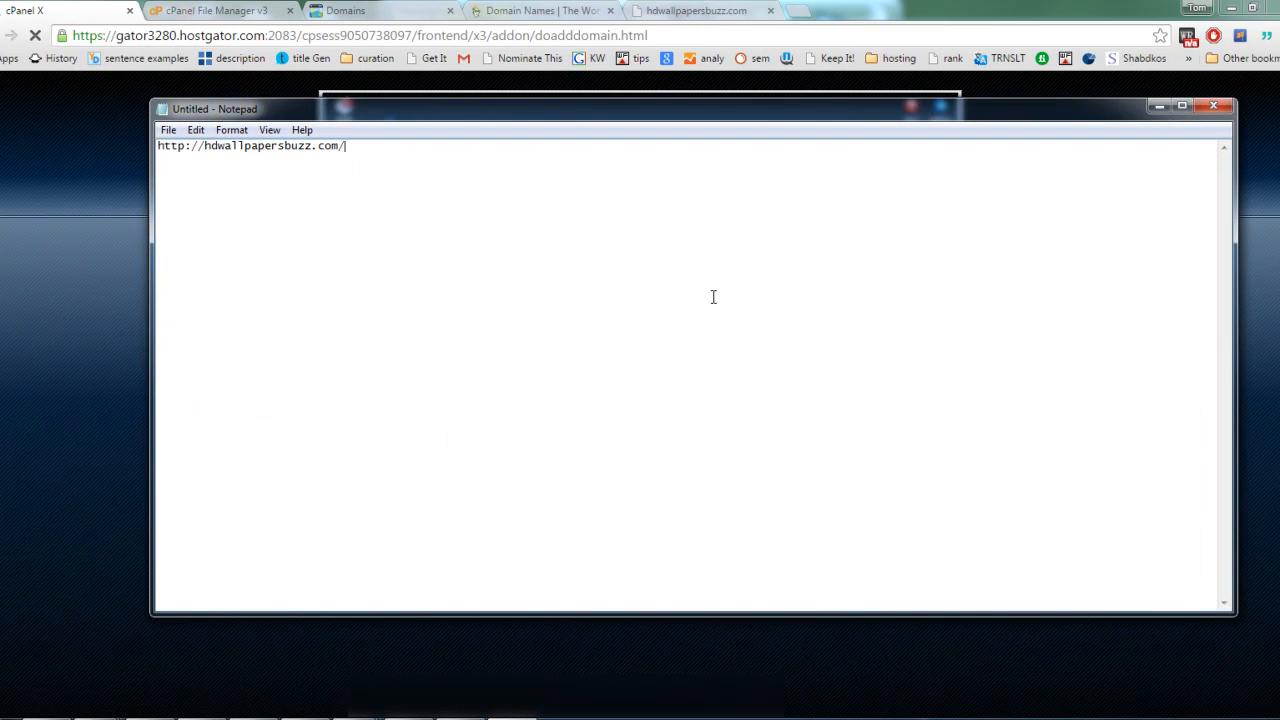
key("ctrl+a")
key("Delete")
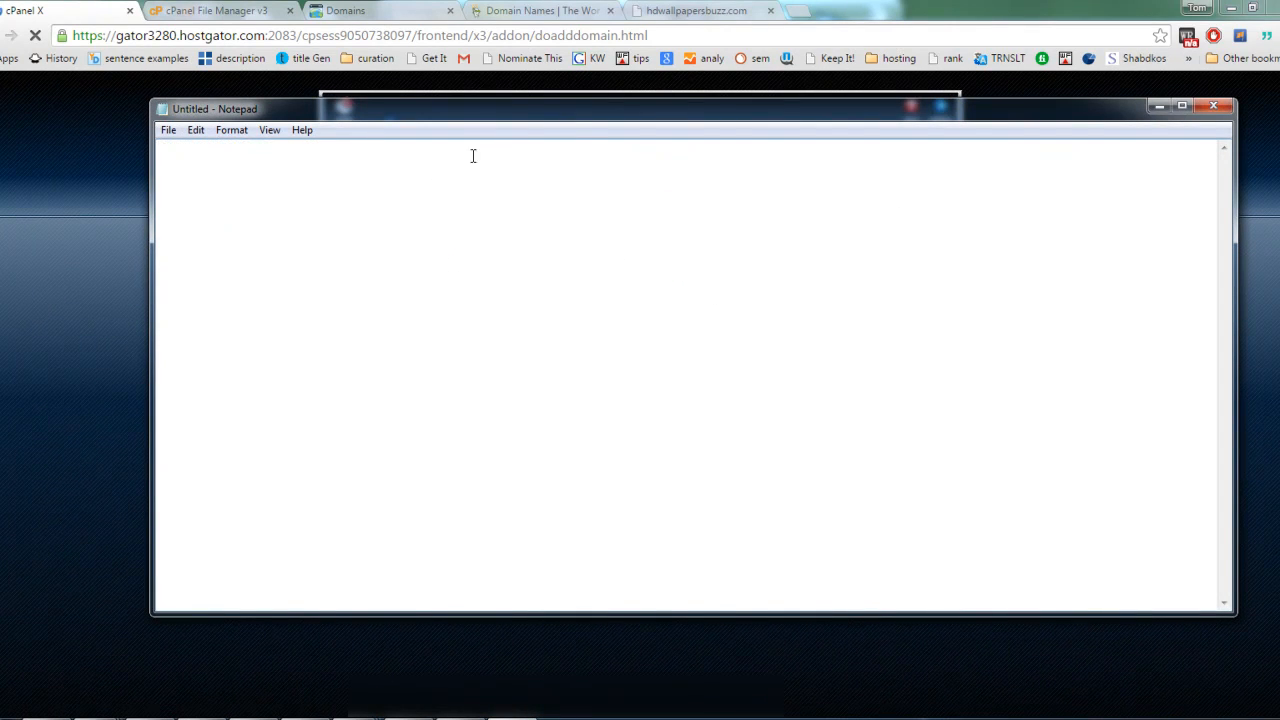
left_click_drag(574, 118, 756, 395)
Step: Look over the addon domain creation messages and go back to the Addon Domains form
double_click(715, 278)
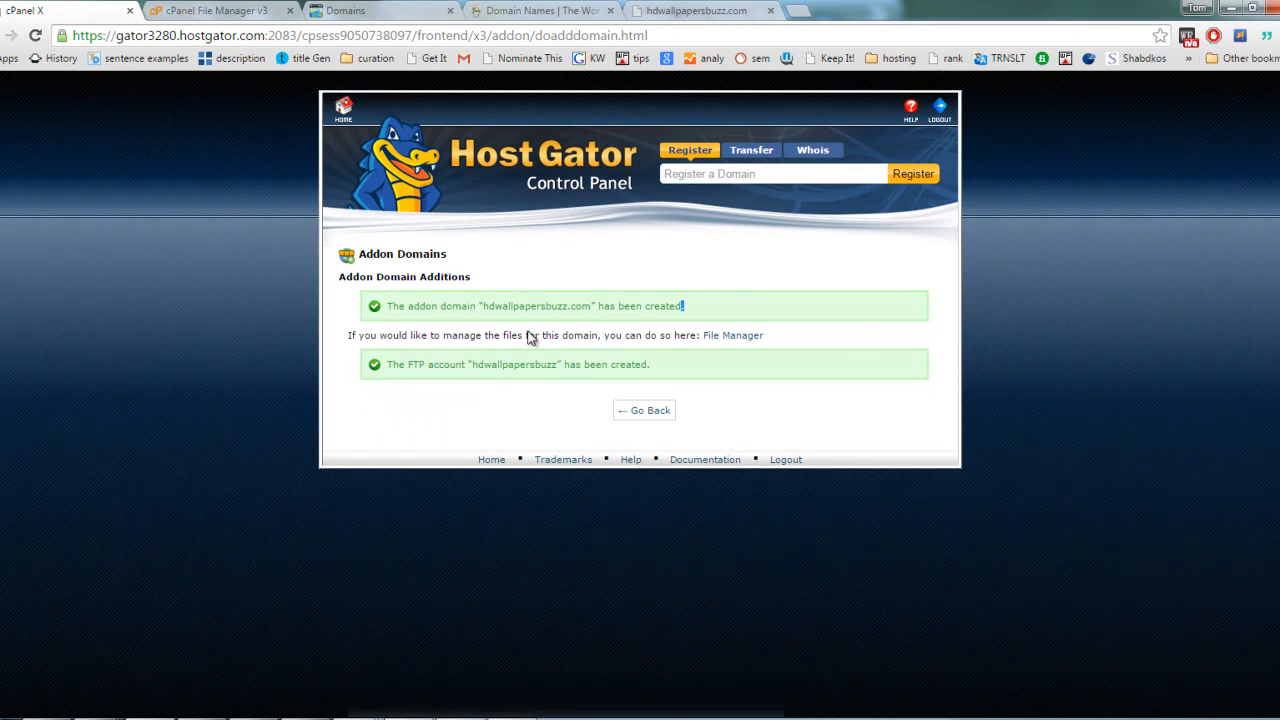
left_click(1087, 160)
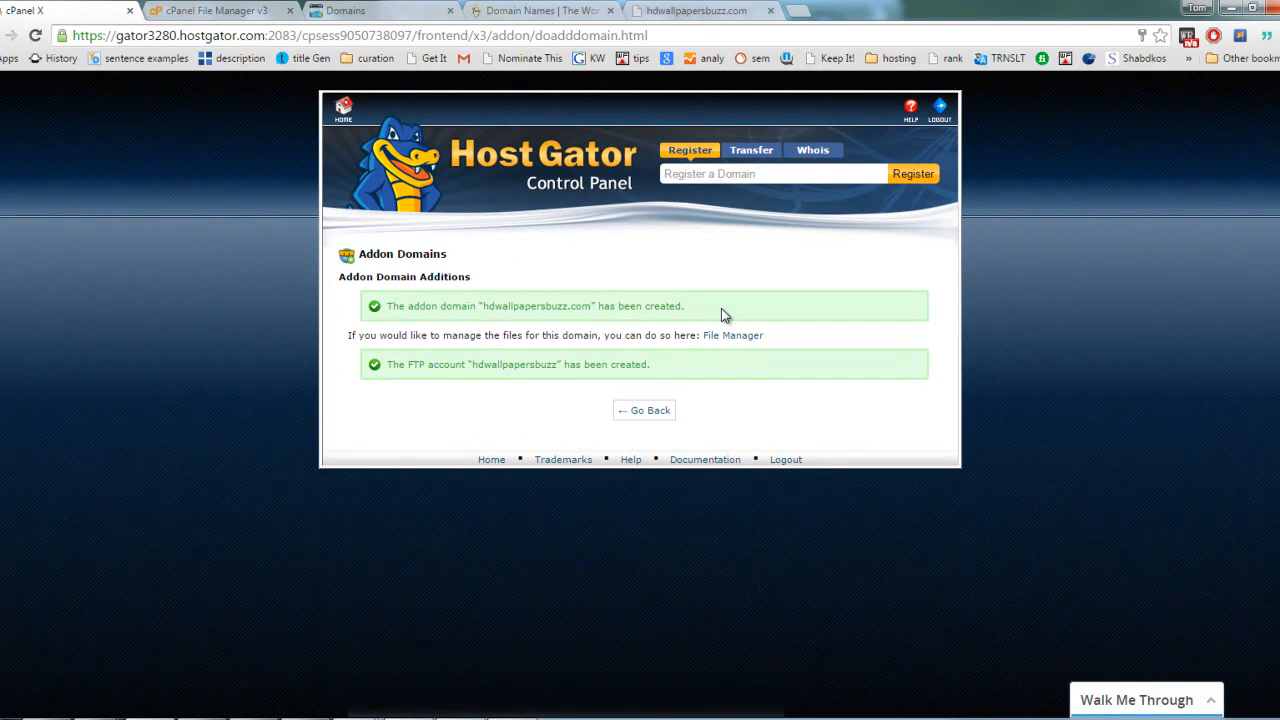
left_click(658, 414)
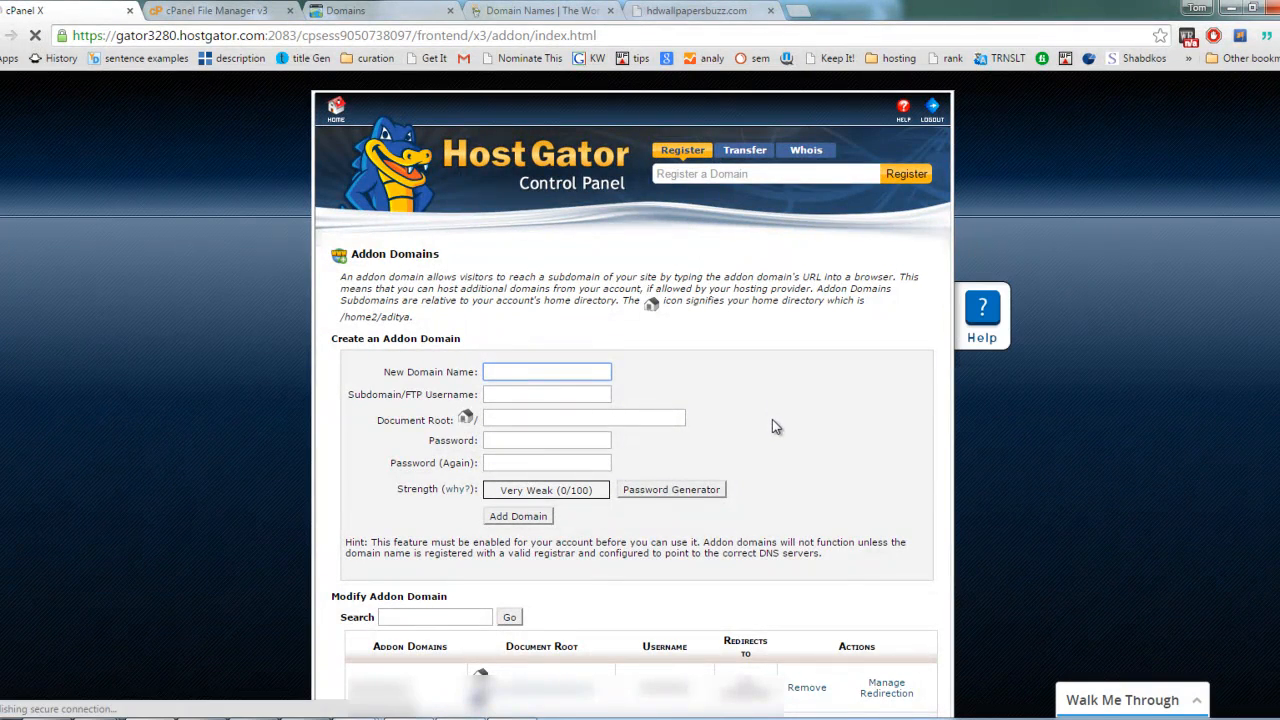
Step: Return from the Addon Domains page to the control panel home and open the MySQL Databases tool
scroll(763, 422, "down", 2)
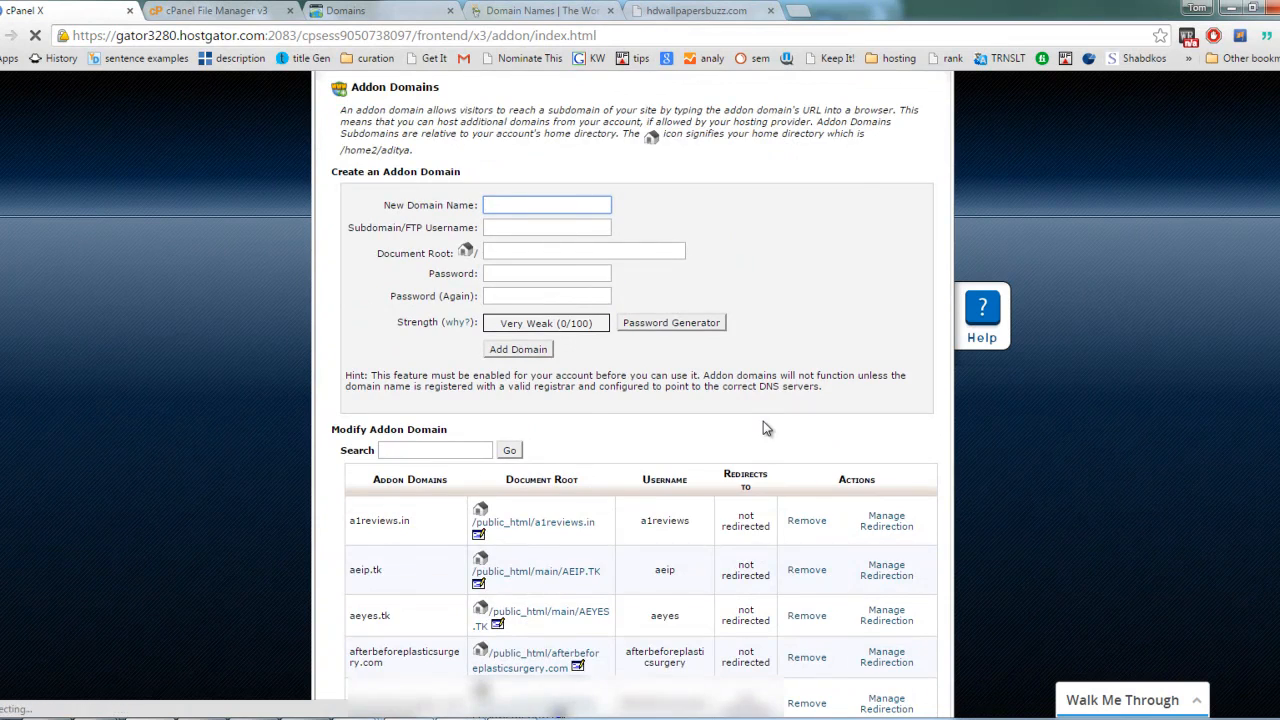
scroll(763, 419, "up", 1)
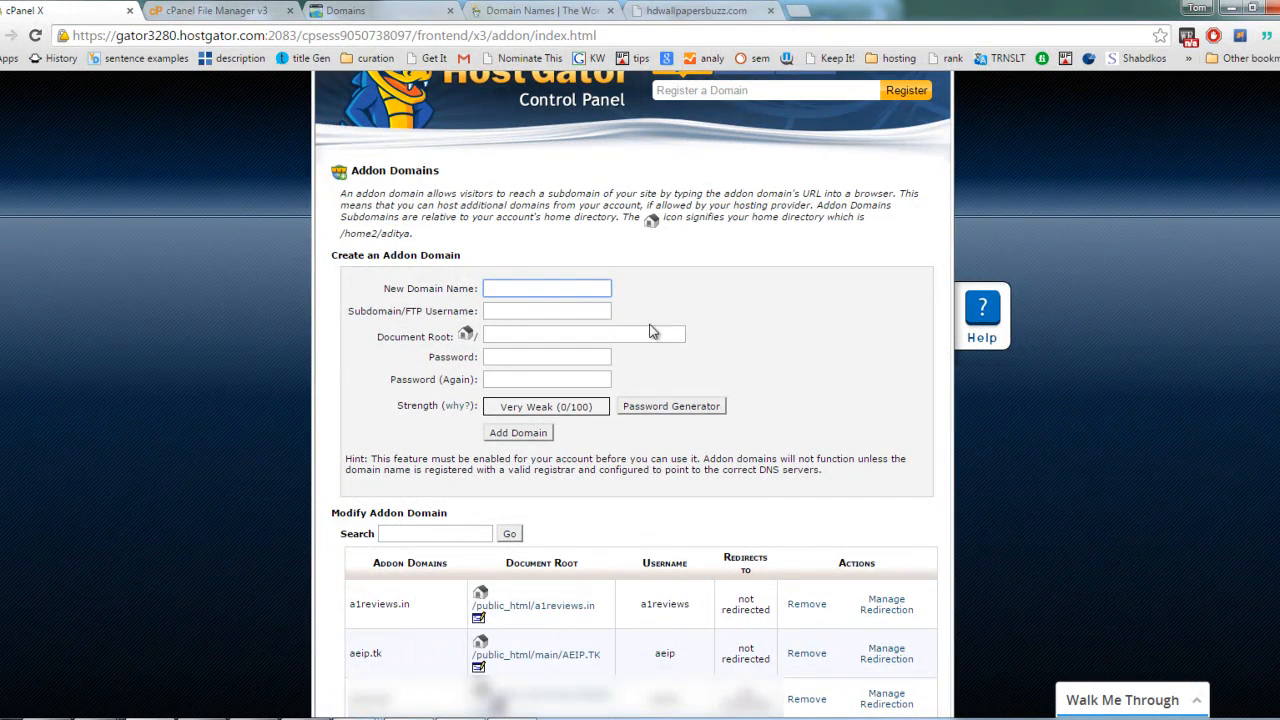
scroll(390, 133, "up", 1)
left_click(336, 112)
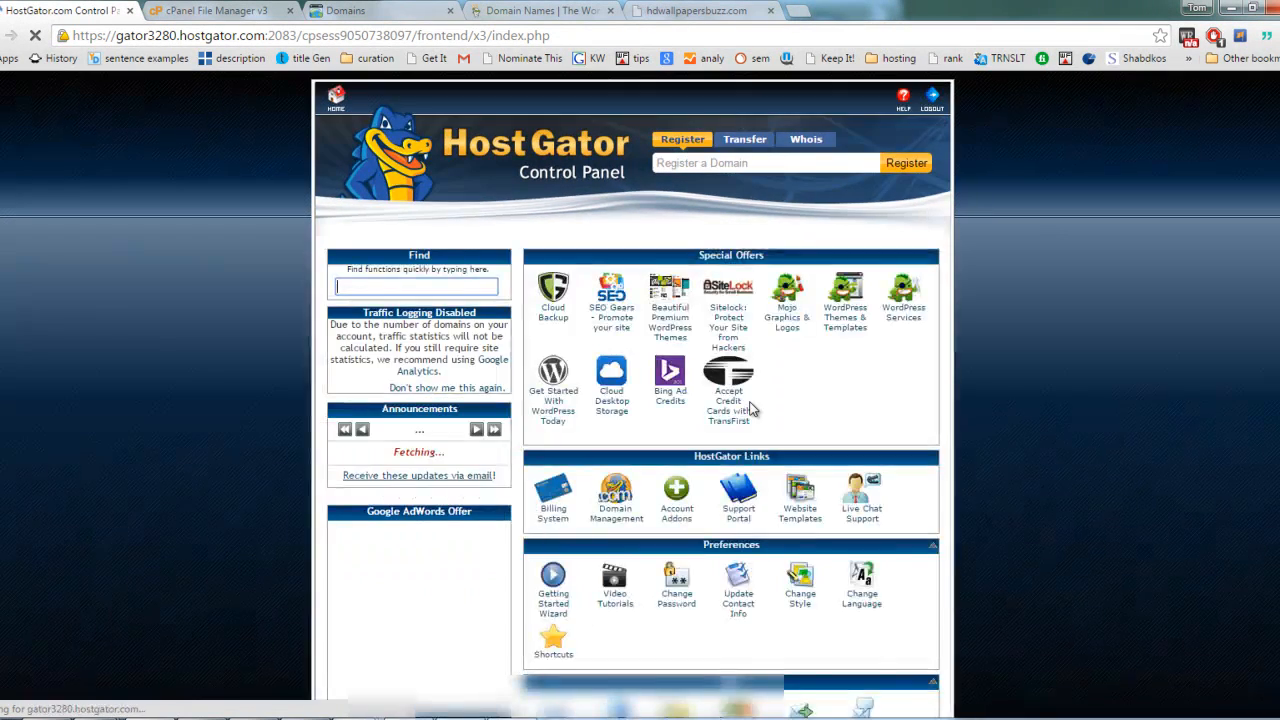
scroll(814, 402, "down", 4)
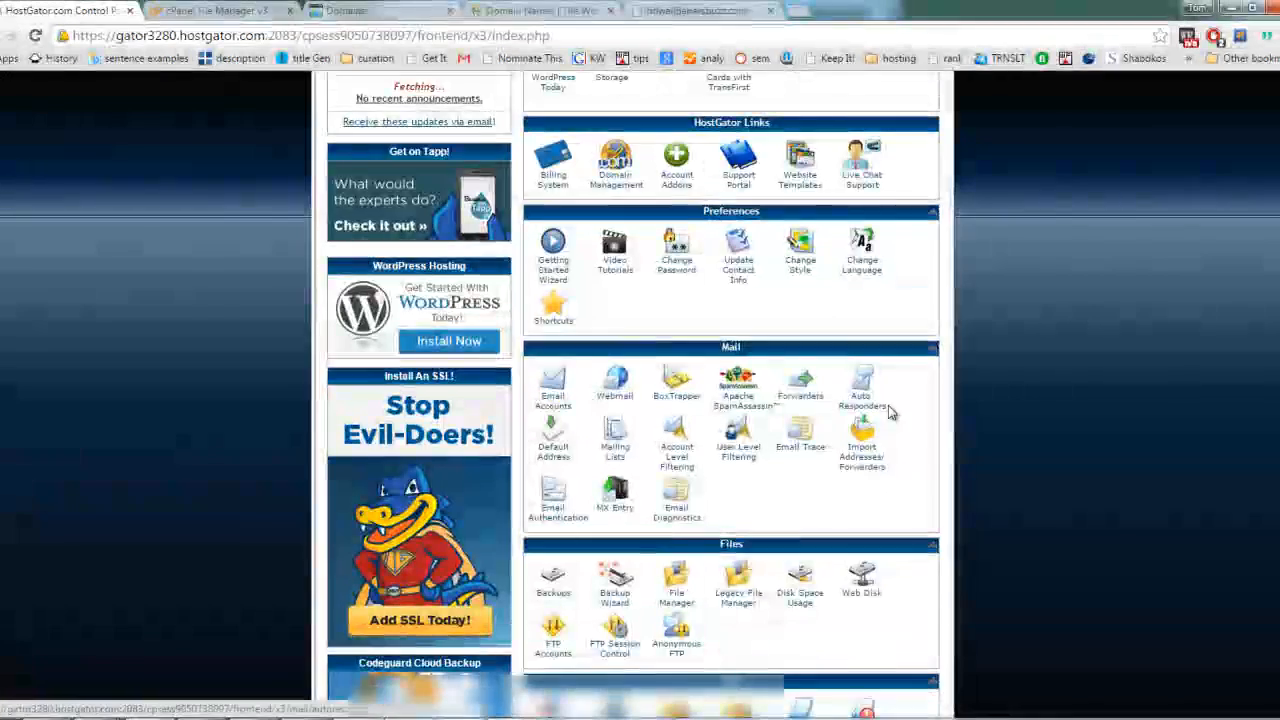
scroll(935, 450, "down", 3)
scroll(920, 489, "down", 2)
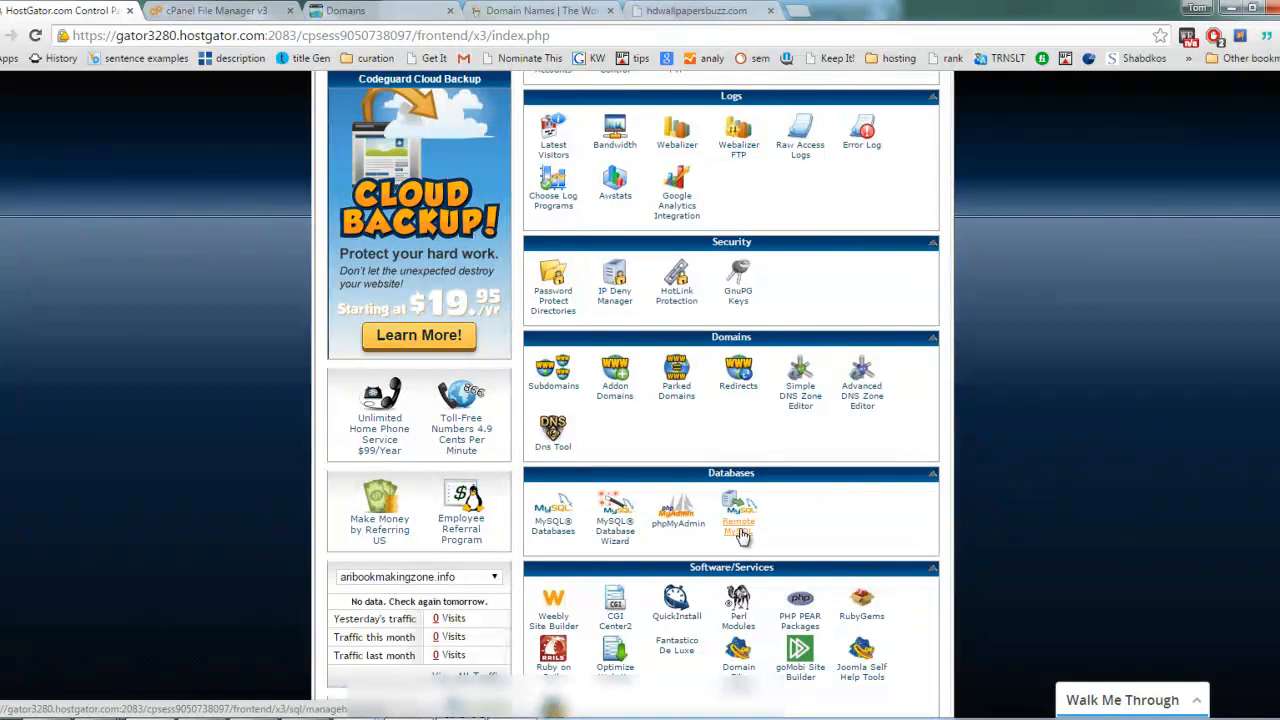
scroll(817, 517, "down", 1)
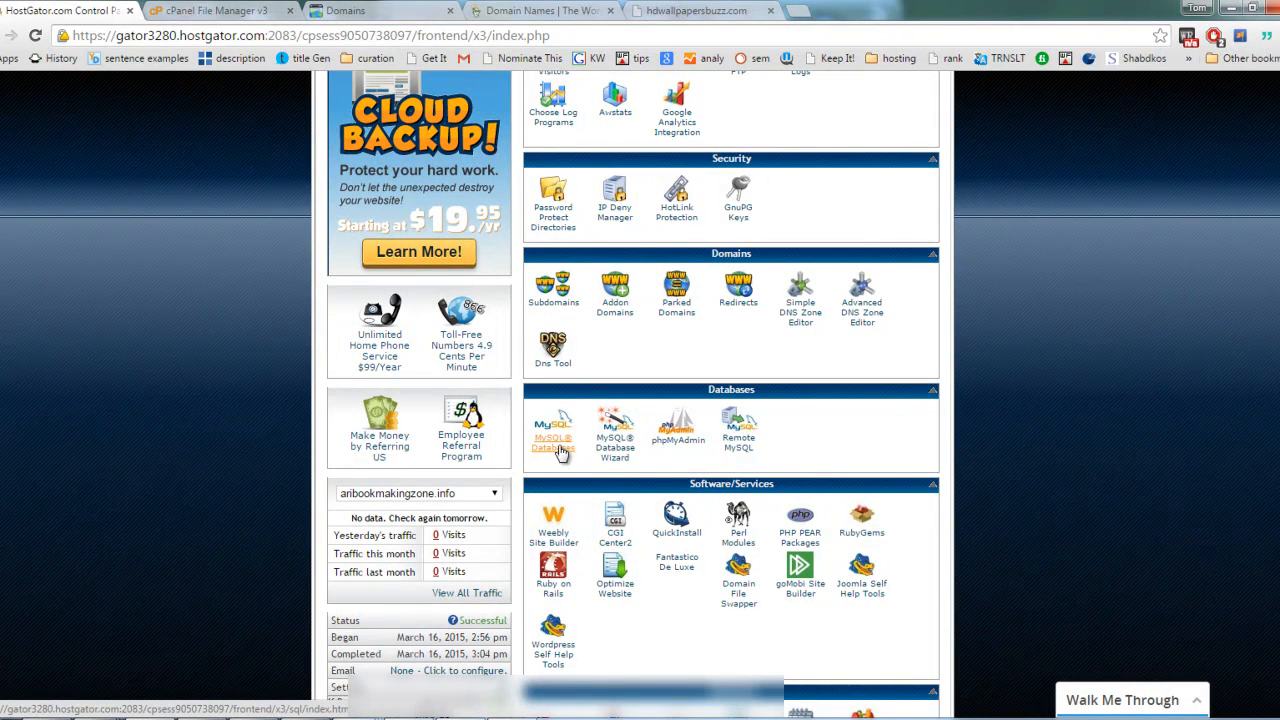
left_click(556, 449)
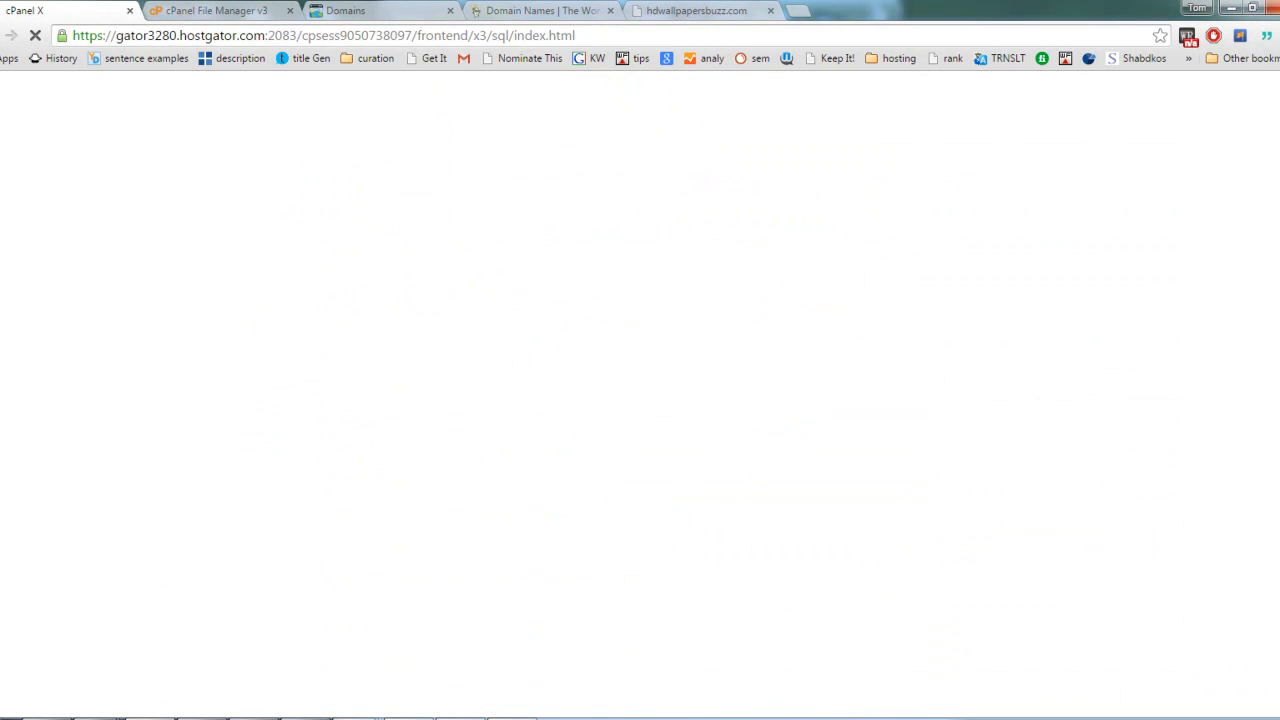
Step: Create a new MySQL database for the wallpaper site, entering hdwalls after the account prefix
mouse_move(512, 718)
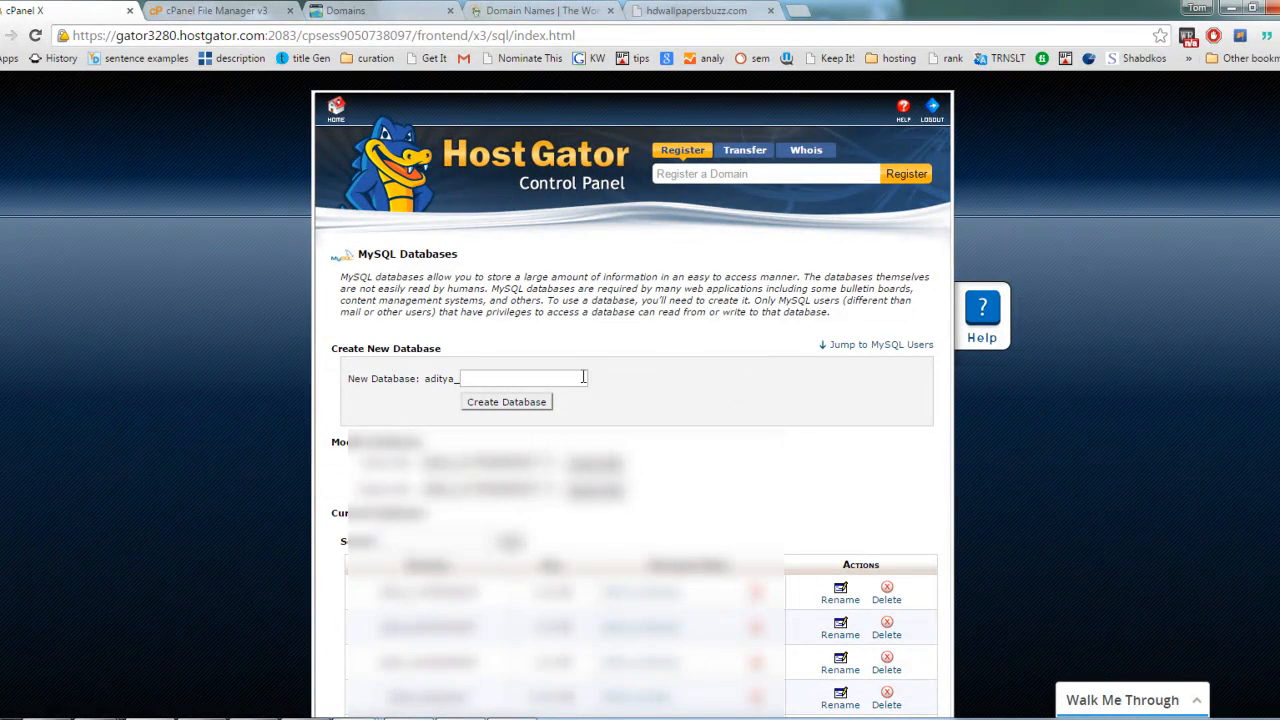
scroll(673, 304, "down", 7)
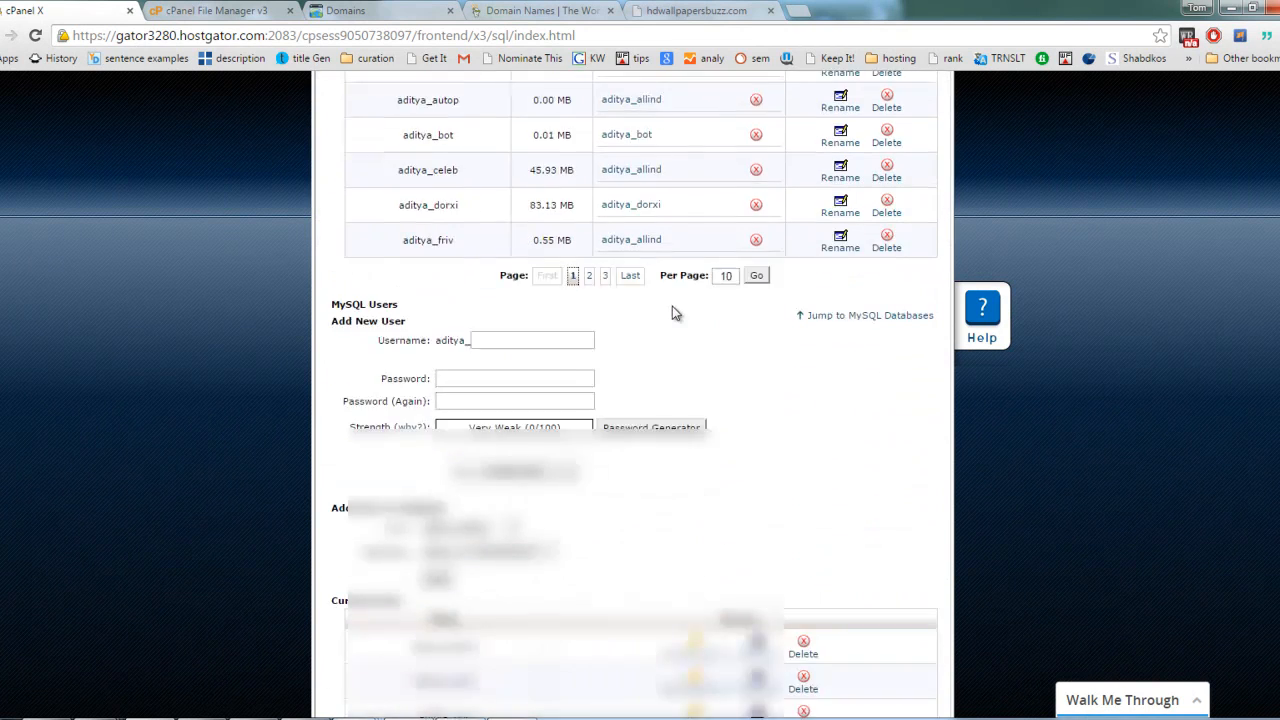
scroll(673, 304, "up", 3)
scroll(673, 304, "up", 4)
left_click(569, 380)
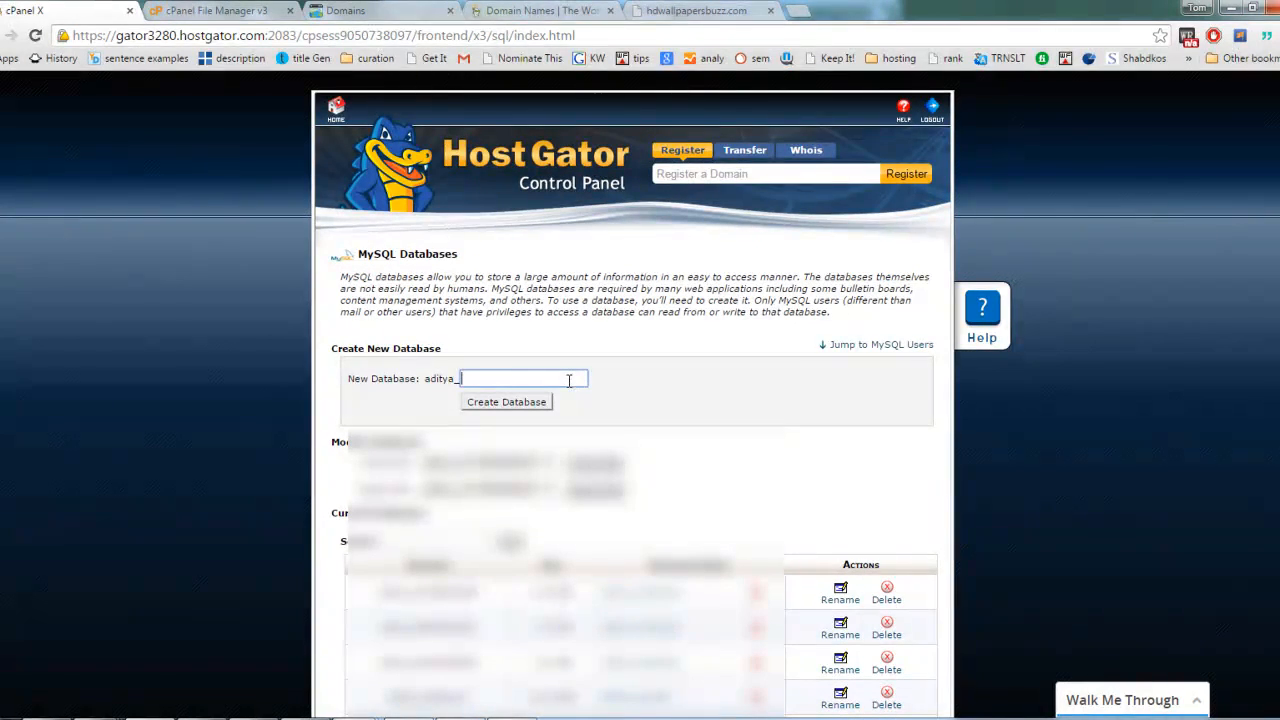
left_click(692, 12)
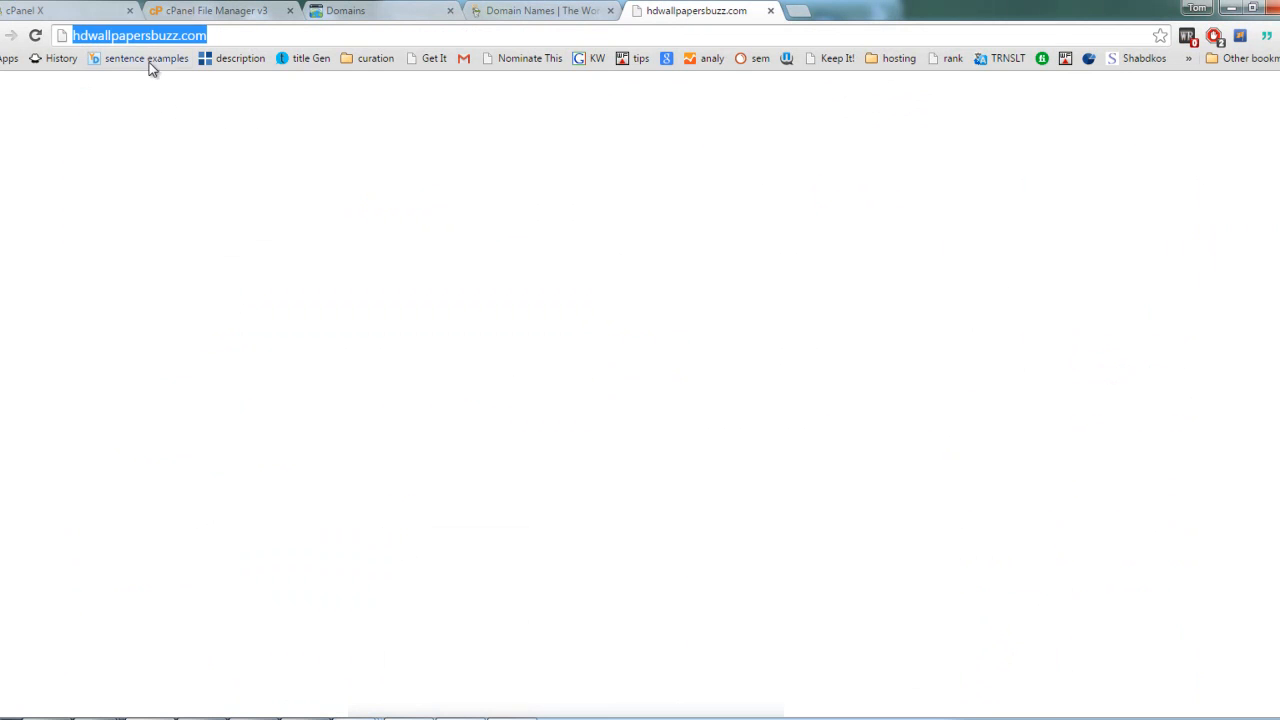
left_click(82, 8)
left_click(486, 380)
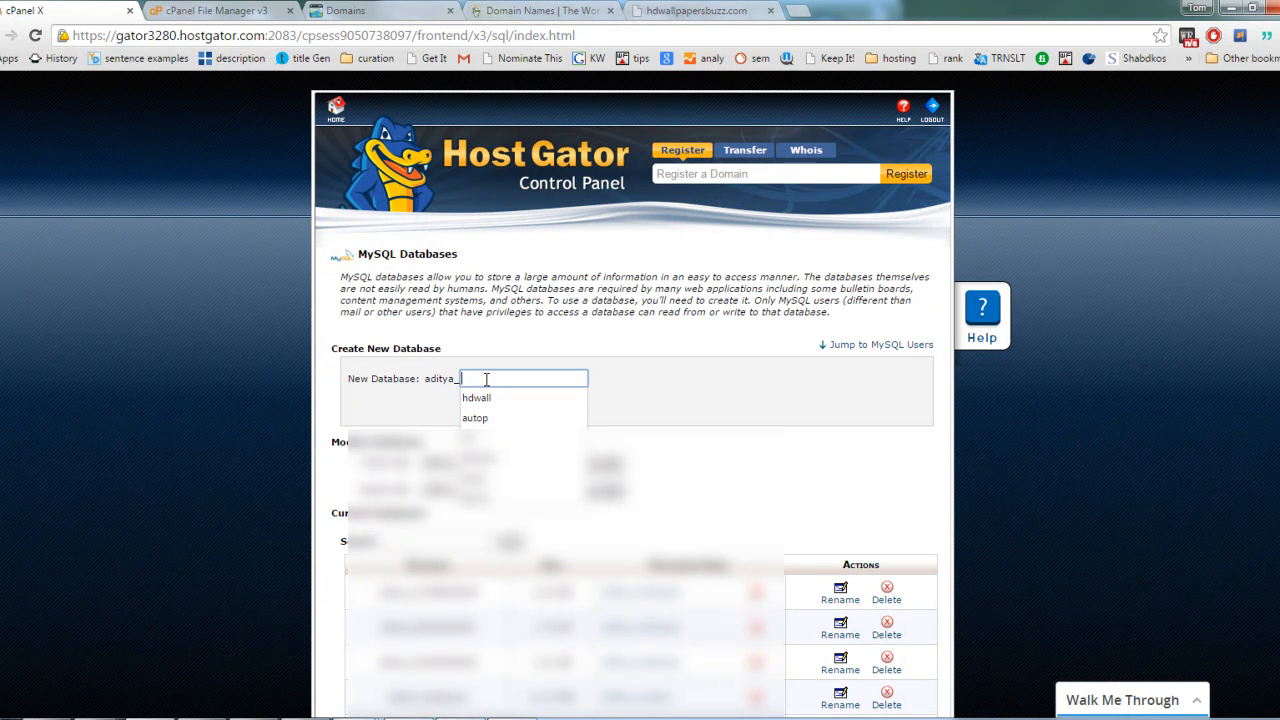
key("Escape")
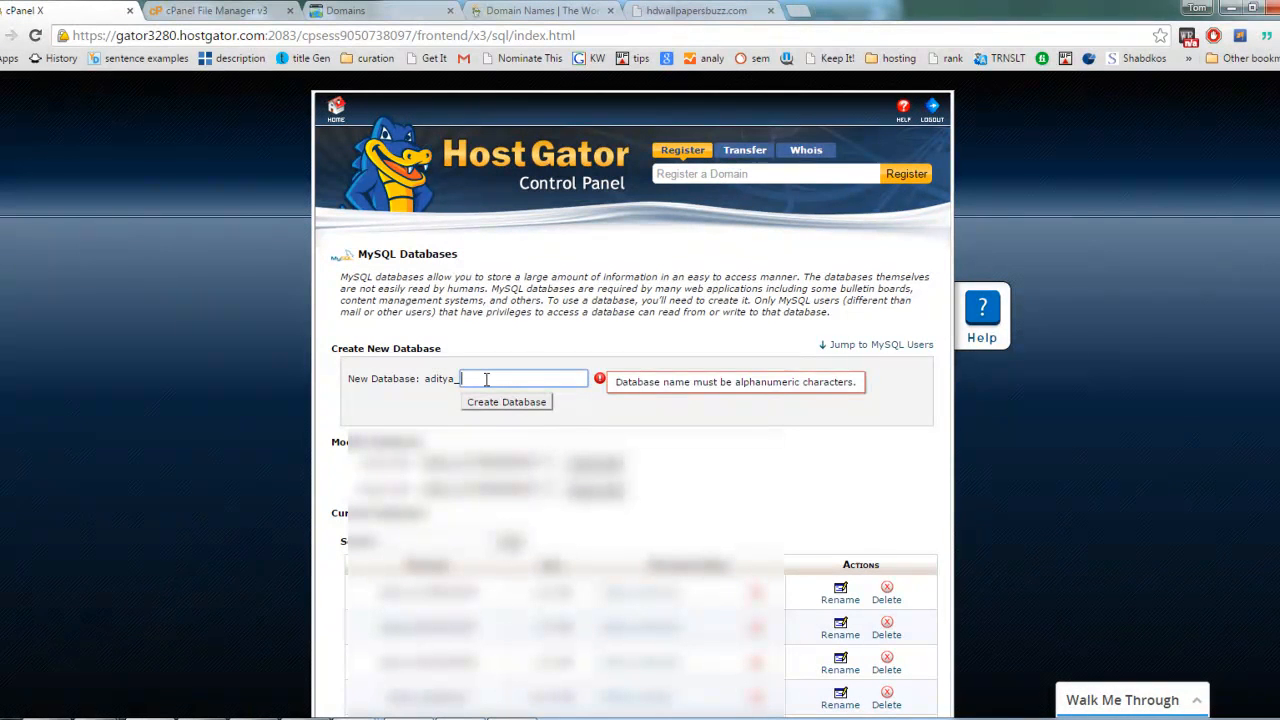
type("hdwalls")
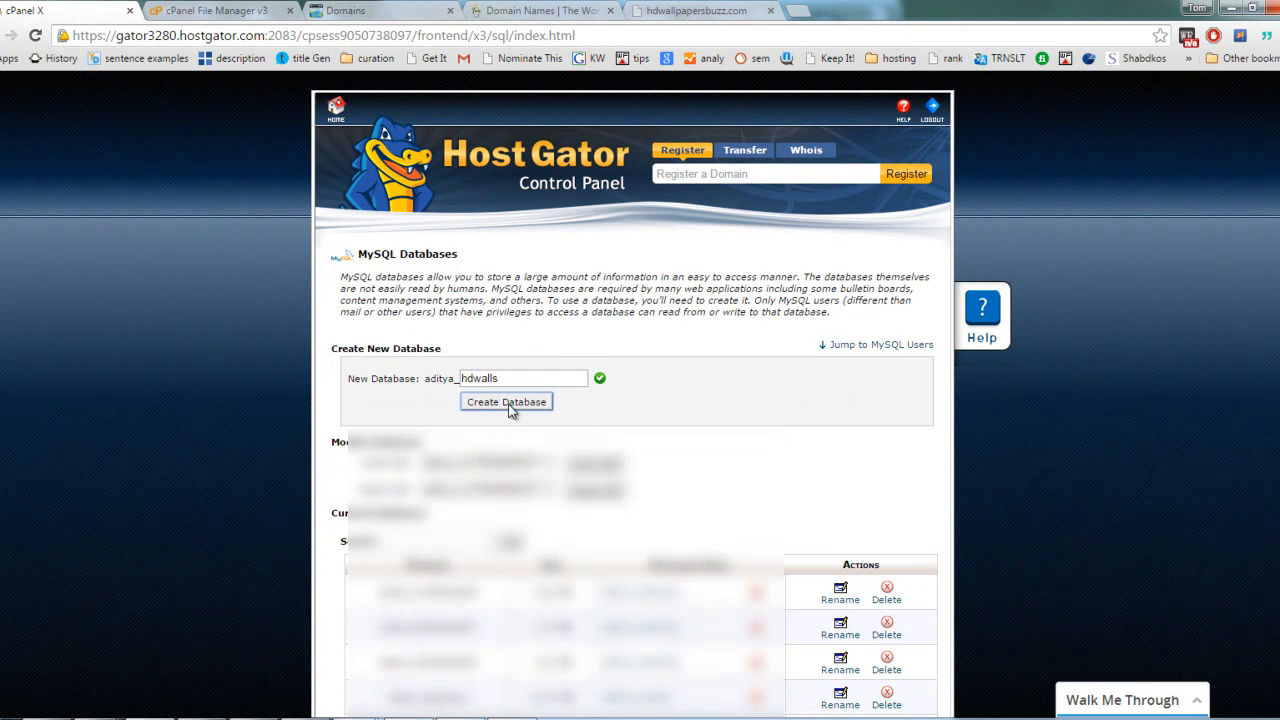
left_click(516, 410)
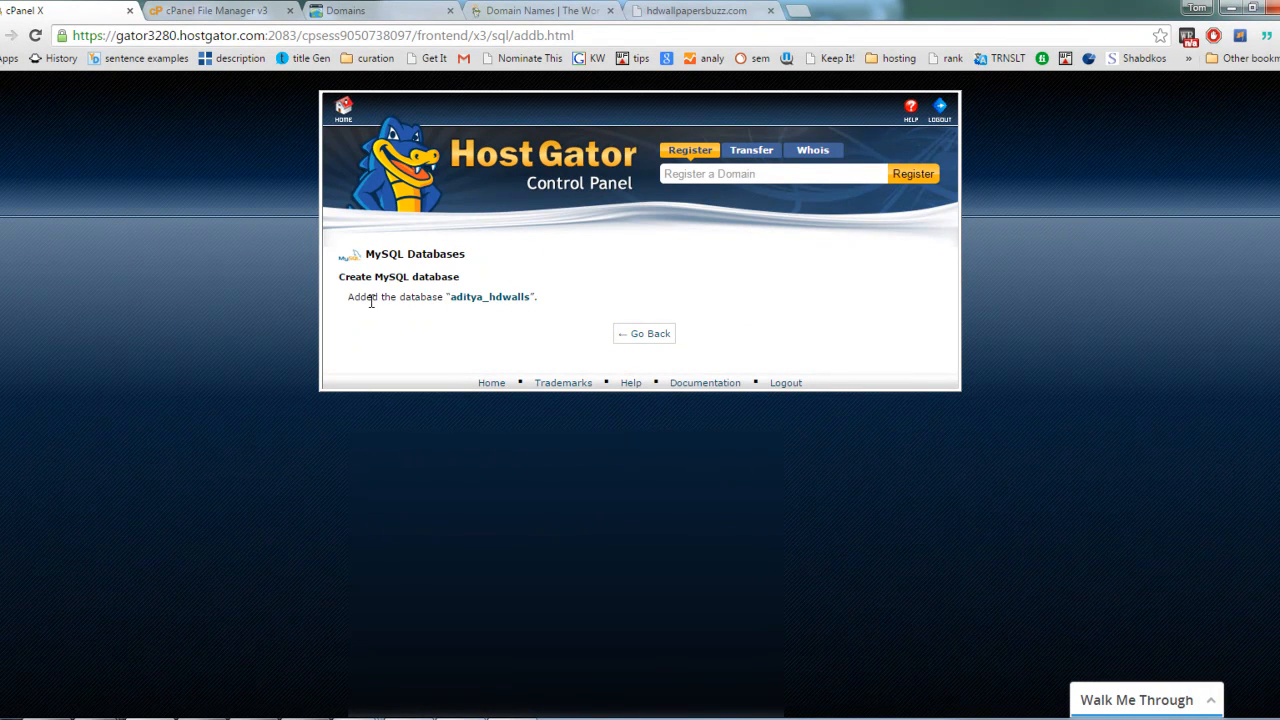
Step: Copy the new database's full name into Notepad with the label "as database name", and go back to the MySQL Databases page
left_click_drag(451, 300, 516, 304)
right_click(516, 304)
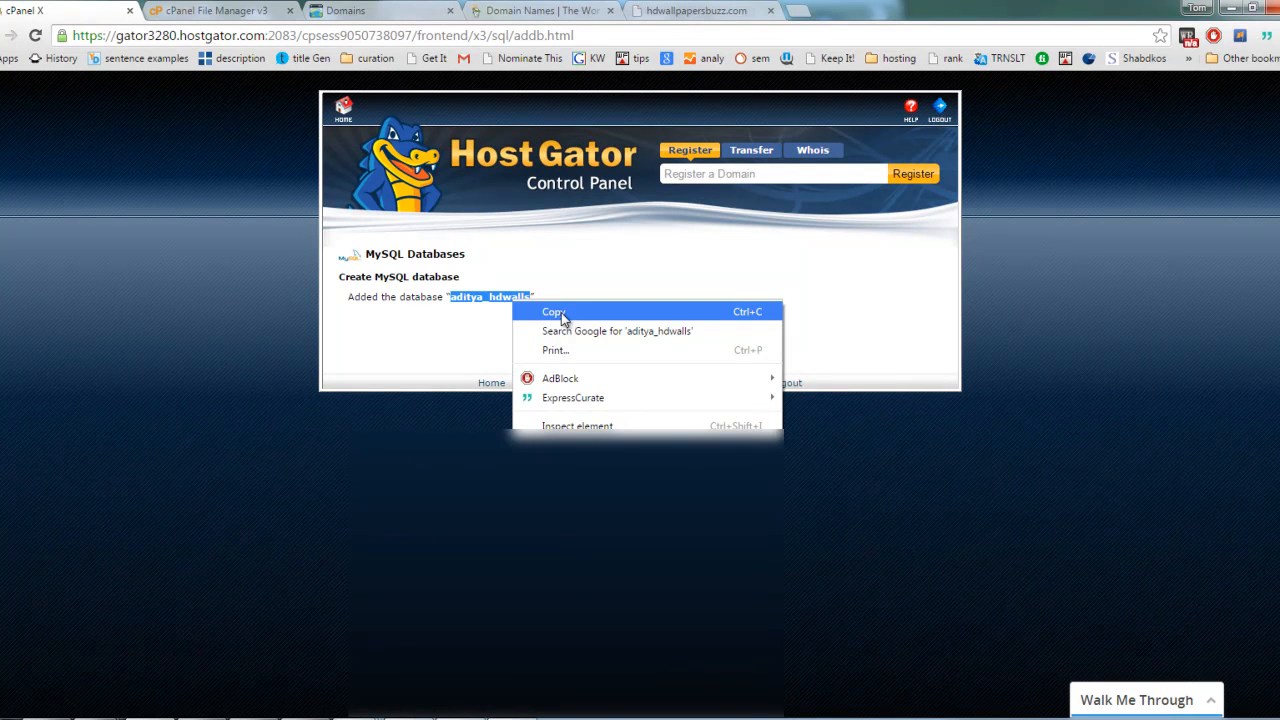
left_click(559, 314)
left_click(651, 338)
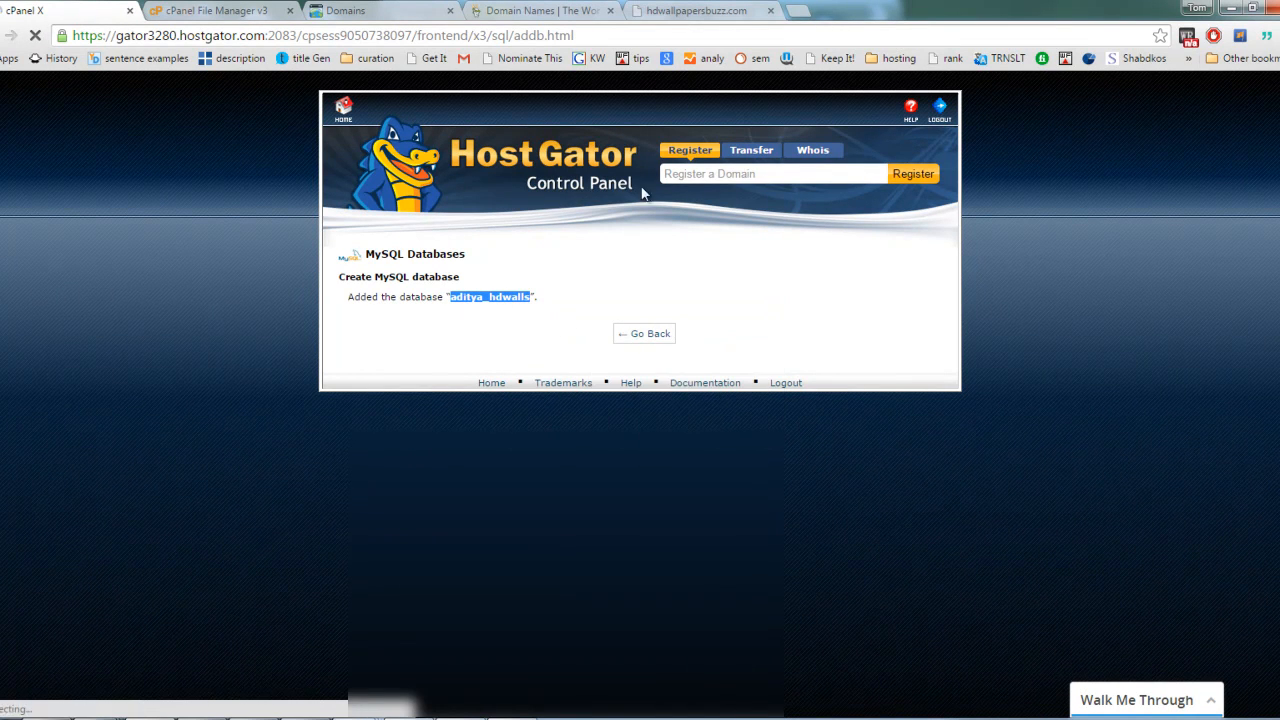
left_click(520, 718)
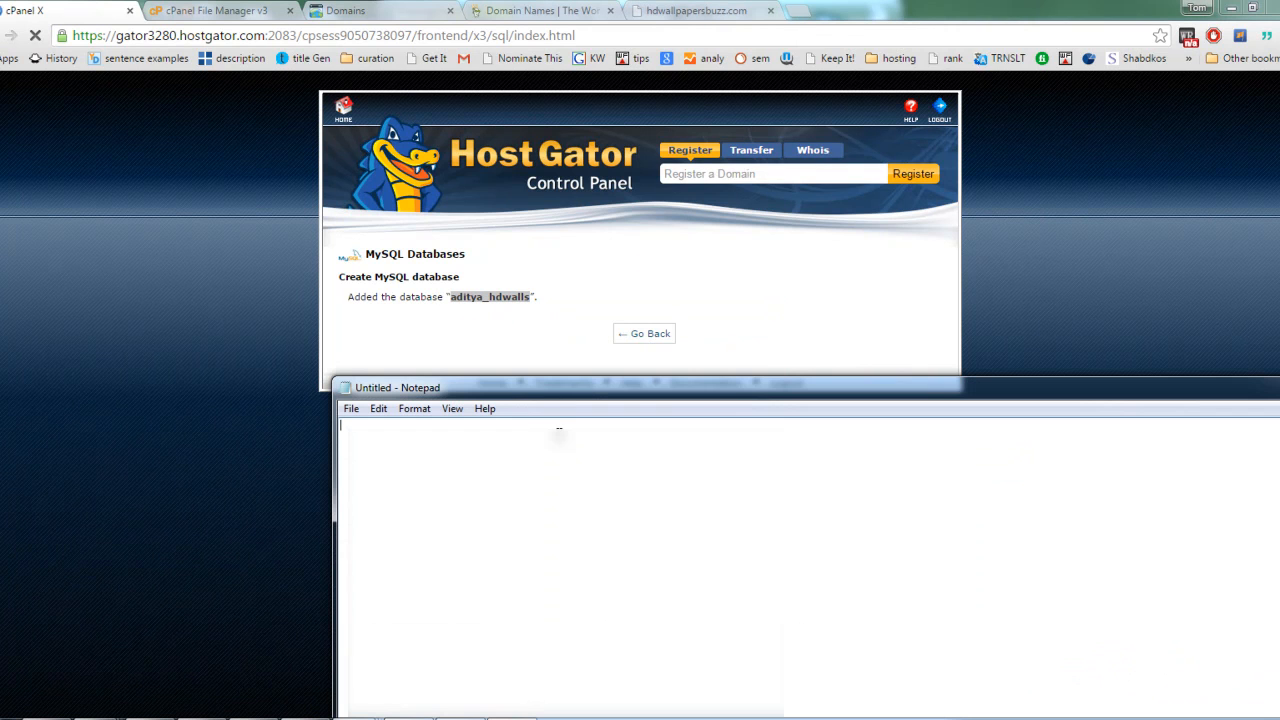
key("ctrl+v")
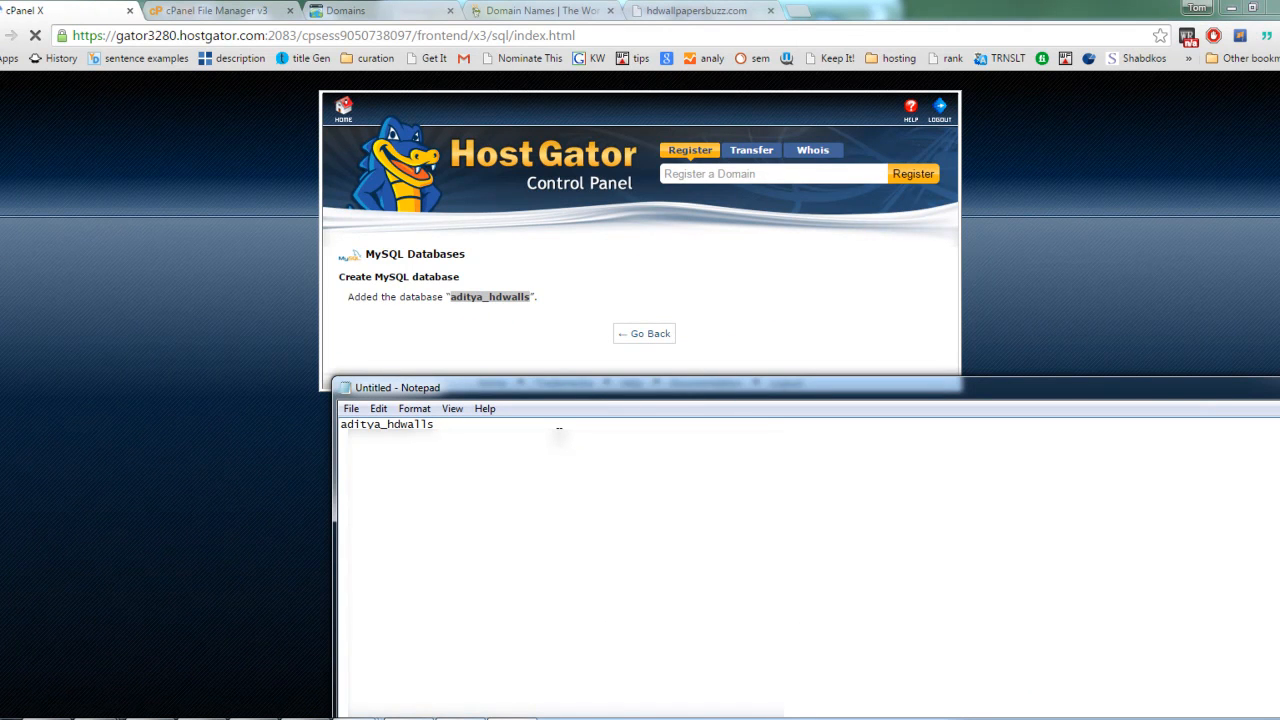
type("as database name")
key("alt+Tab")
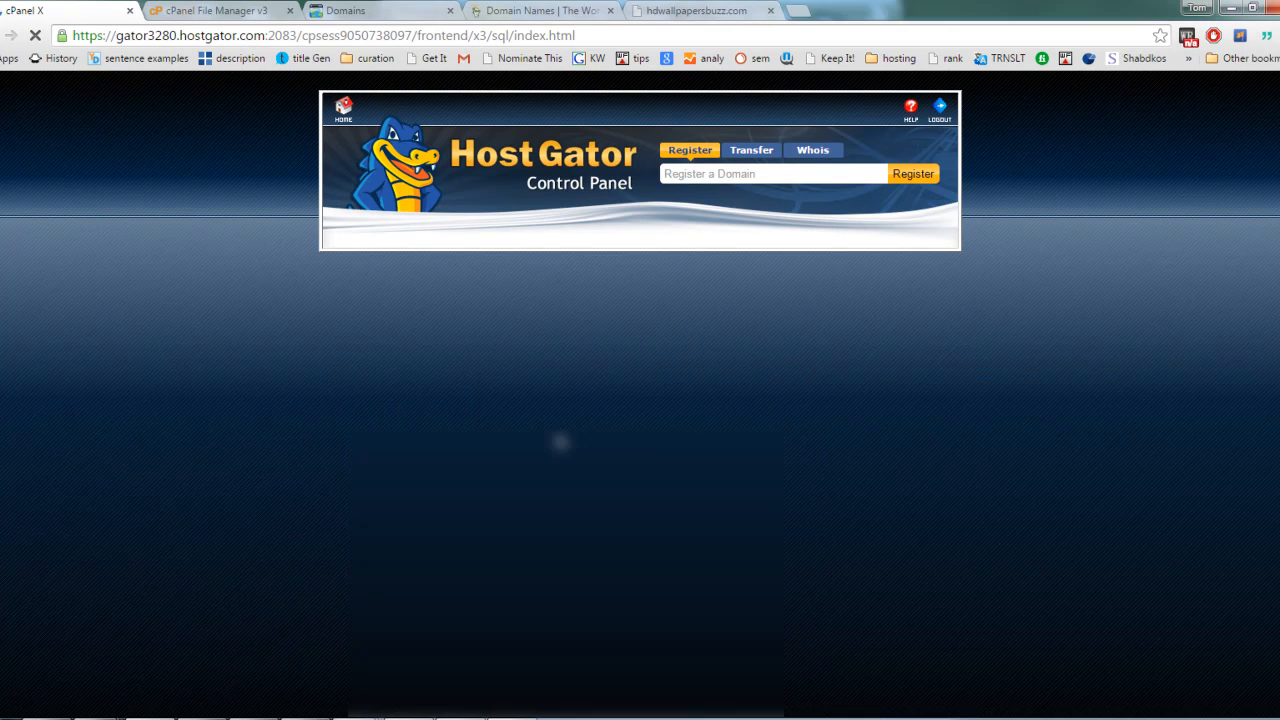
key("alt+Tab")
key("alt+Tab")
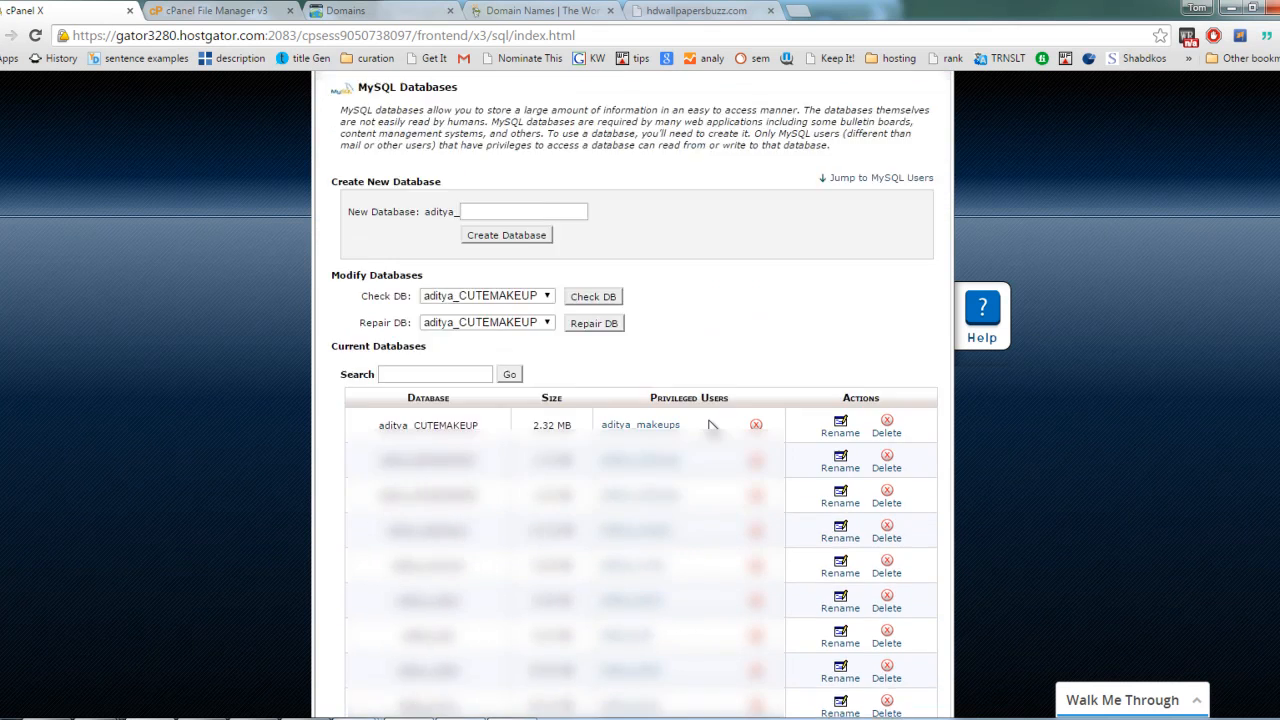
Step: Enter hduser as the username for a new MySQL user
scroll(729, 409, "down", 6)
scroll(709, 426, "down", 1)
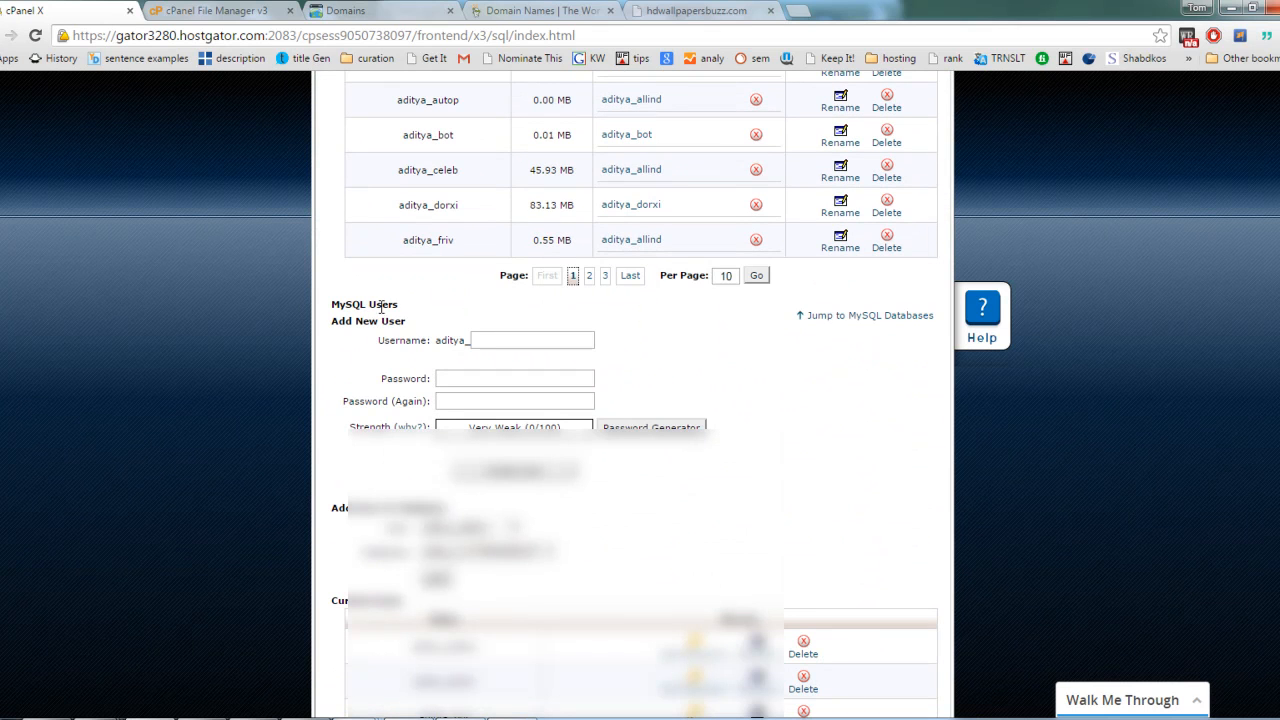
left_click_drag(334, 321, 404, 306)
left_click(415, 332)
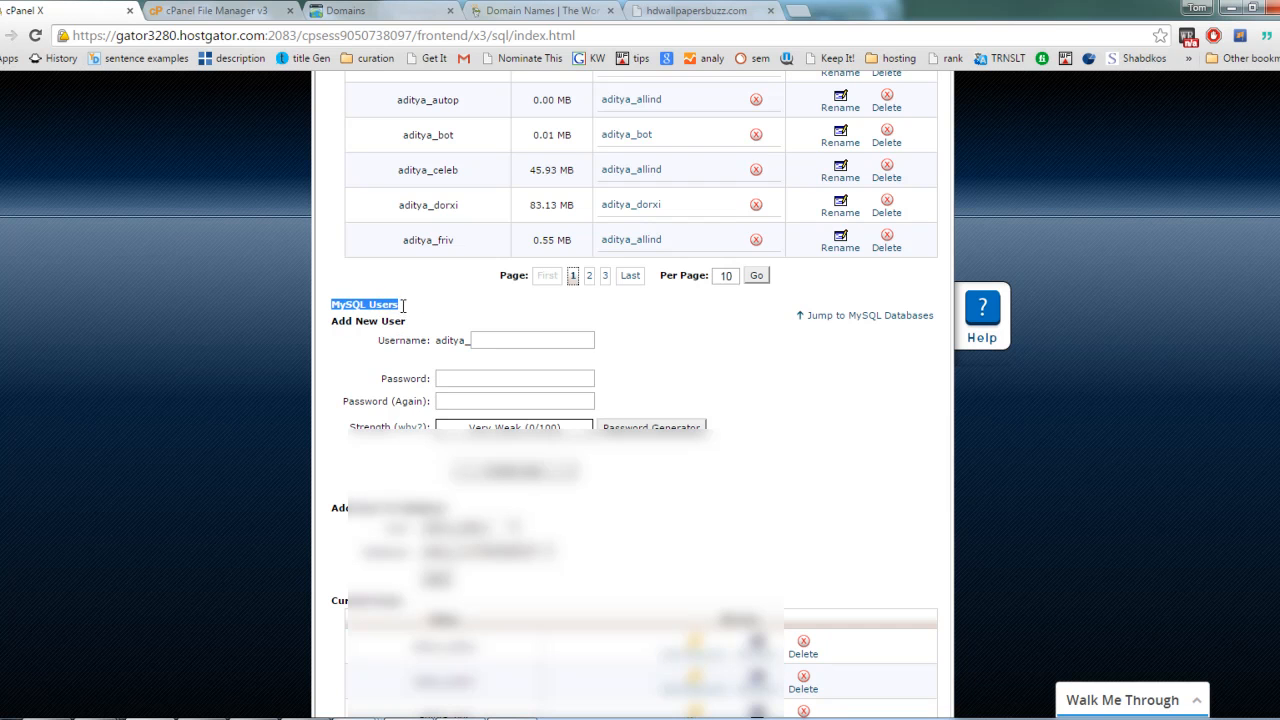
left_click(482, 339)
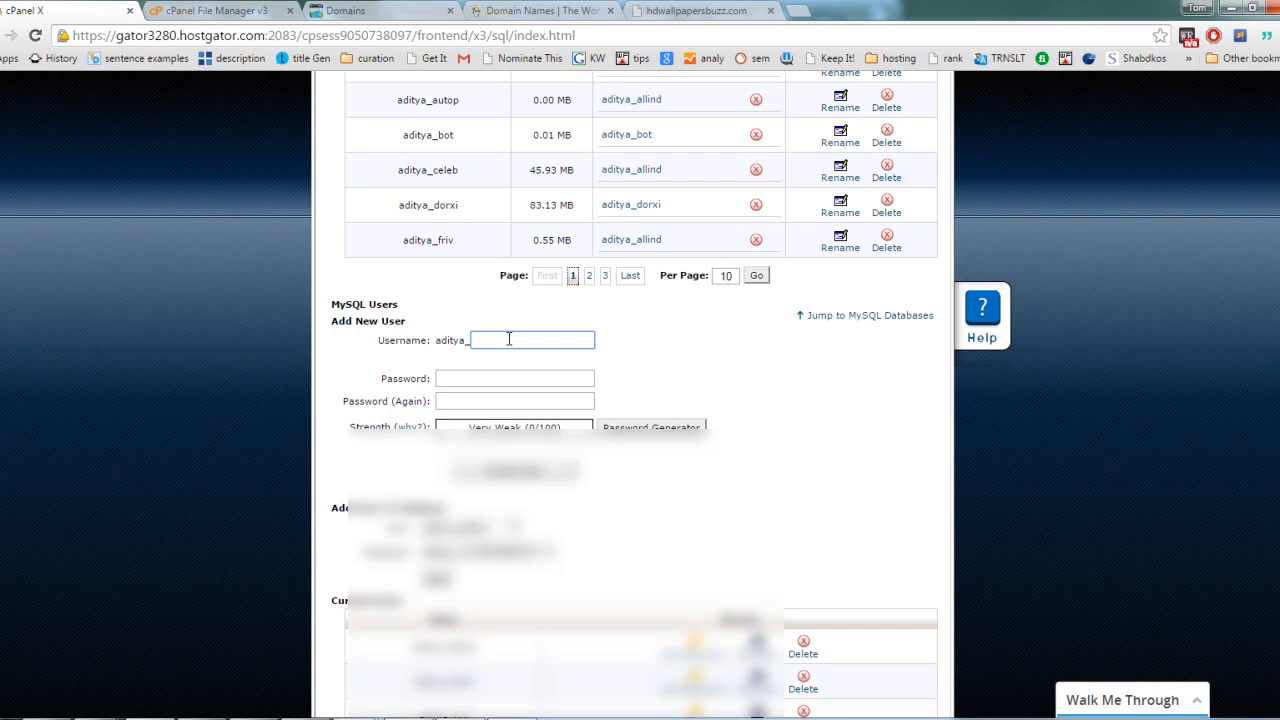
type("hda")
key("BackSpace")
type("user")
key("Tab")
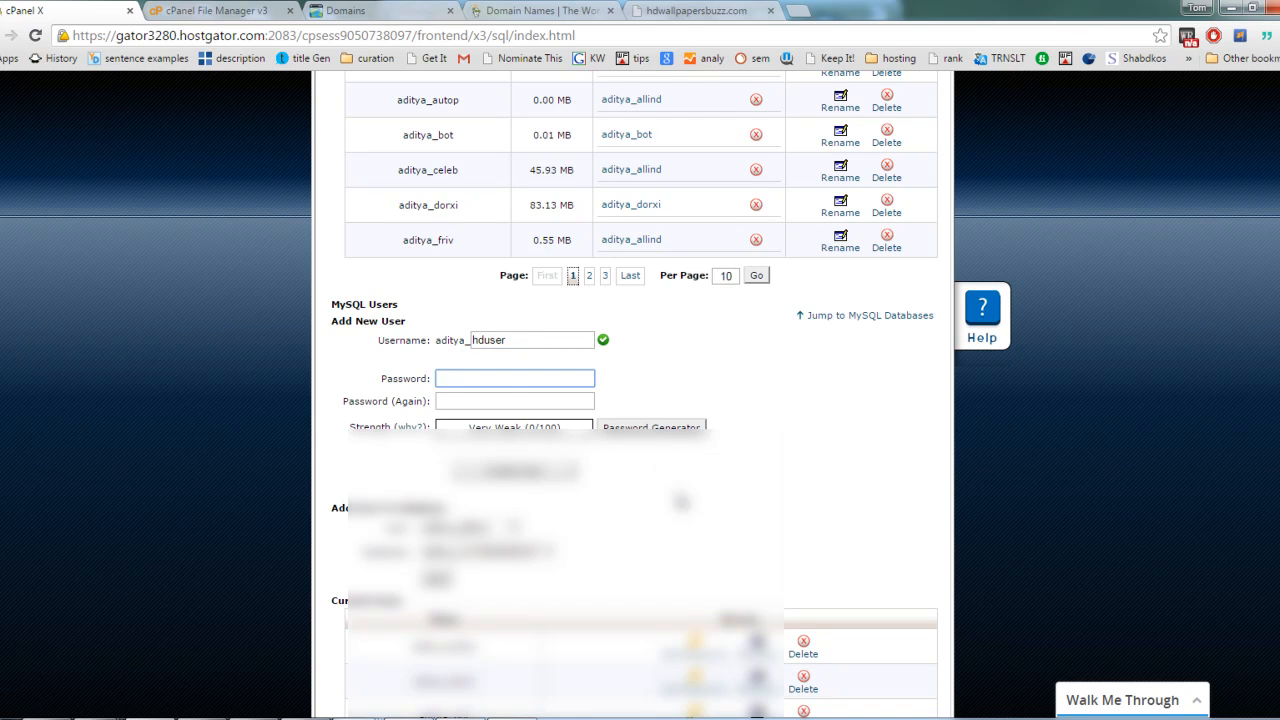
Step: Fill both password fields with a generated password, acknowledging that it has been copied, and create the MySQL user
left_click(654, 427)
left_click(566, 435)
left_click(659, 349)
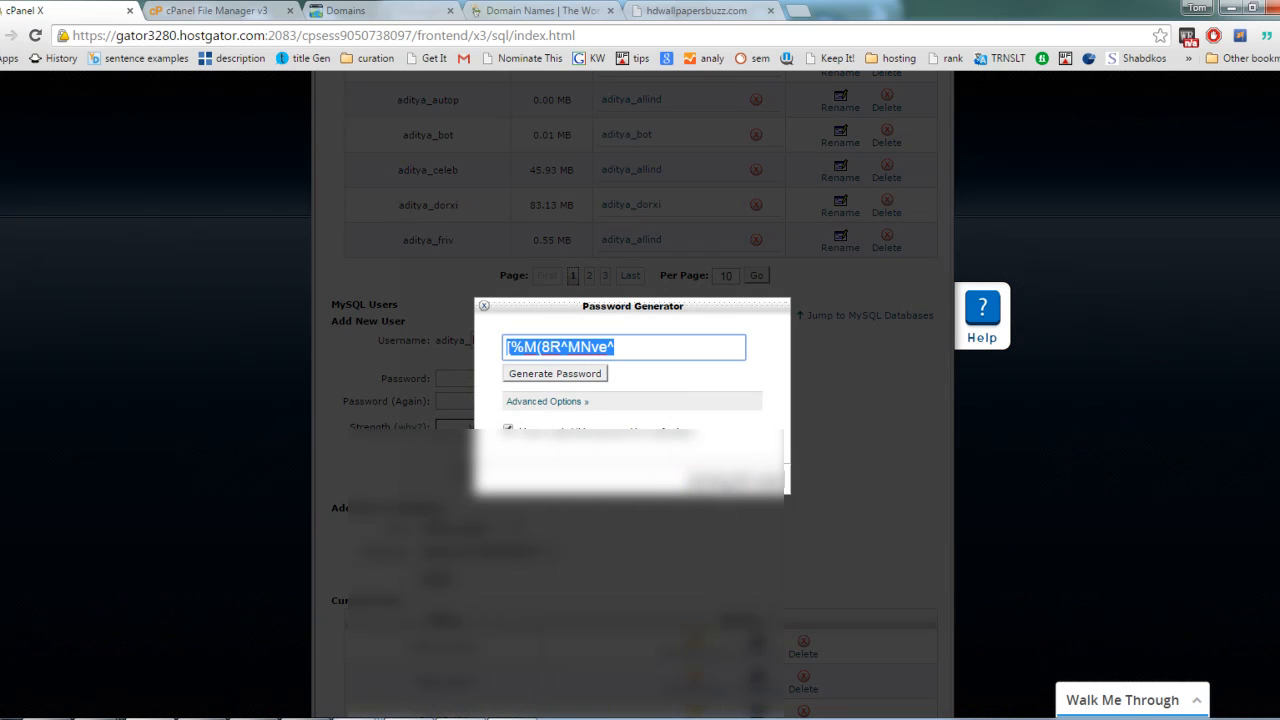
left_click(713, 477)
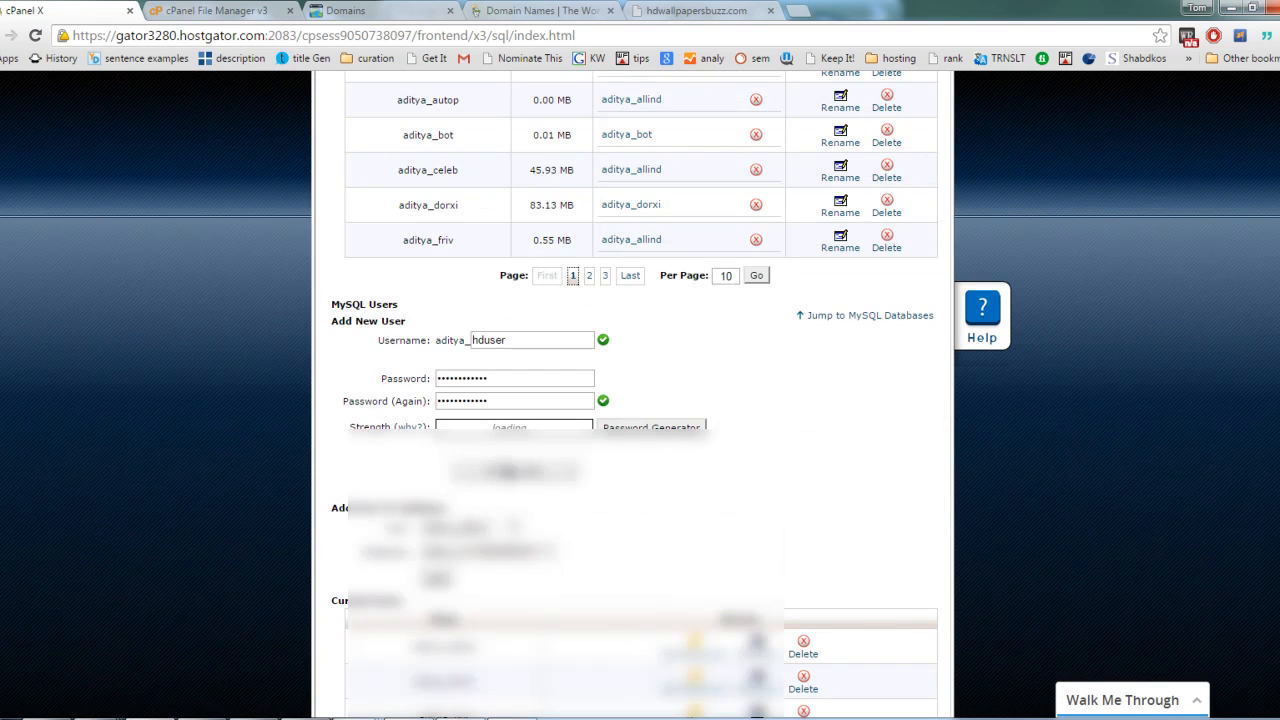
left_click(552, 475)
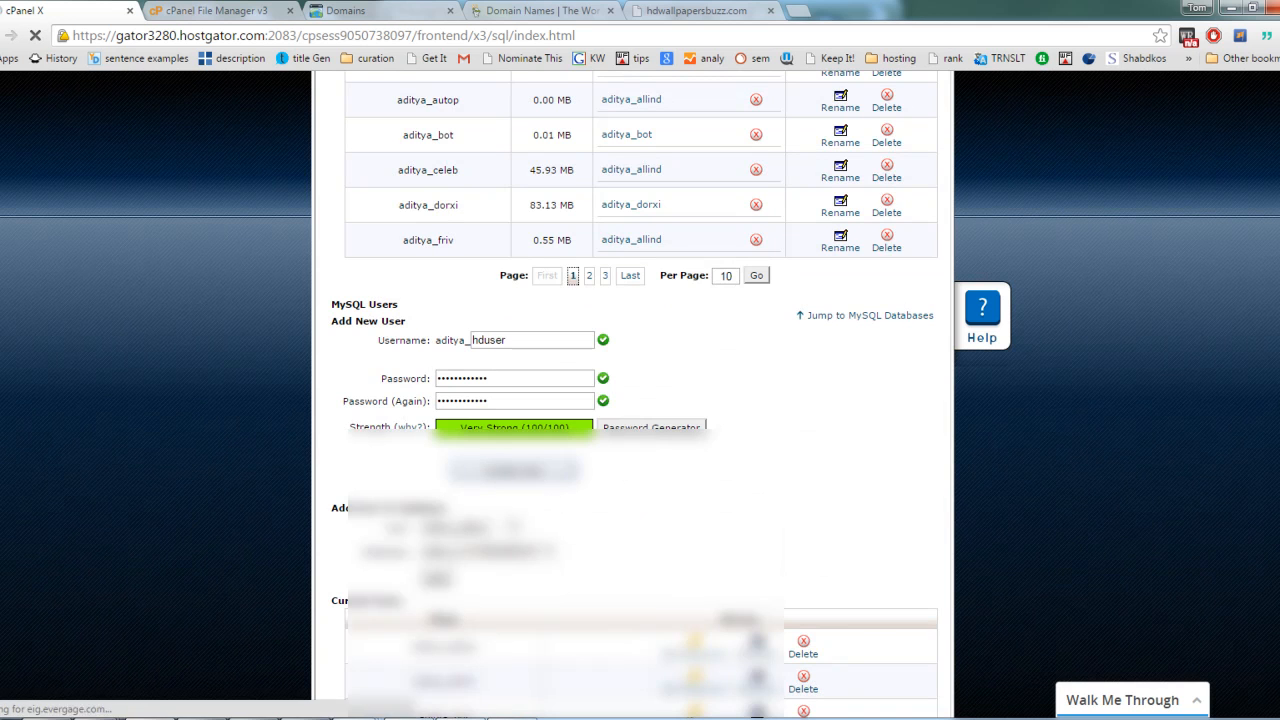
Step: Paste the MySQL user's password under the database name in Notepad, label it as the password, and return to the browser
left_click(410, 718)
key("ctrl+v")
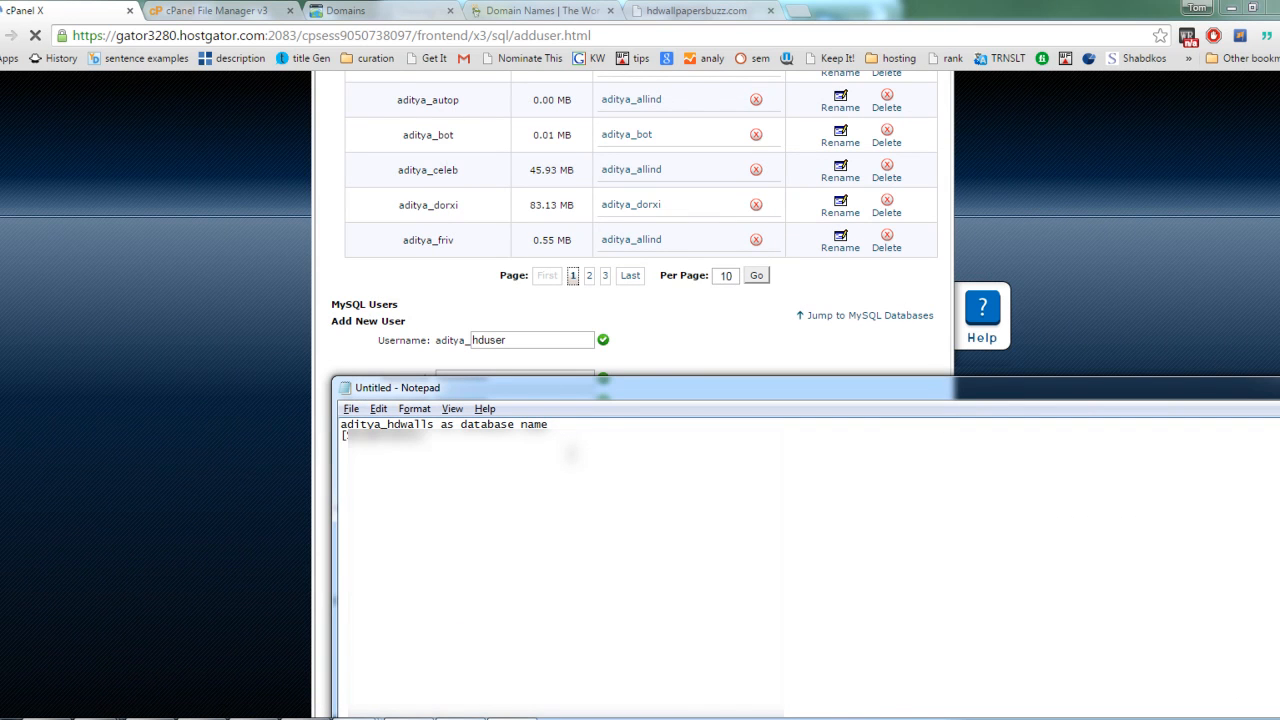
type("aswod")
key("Return")
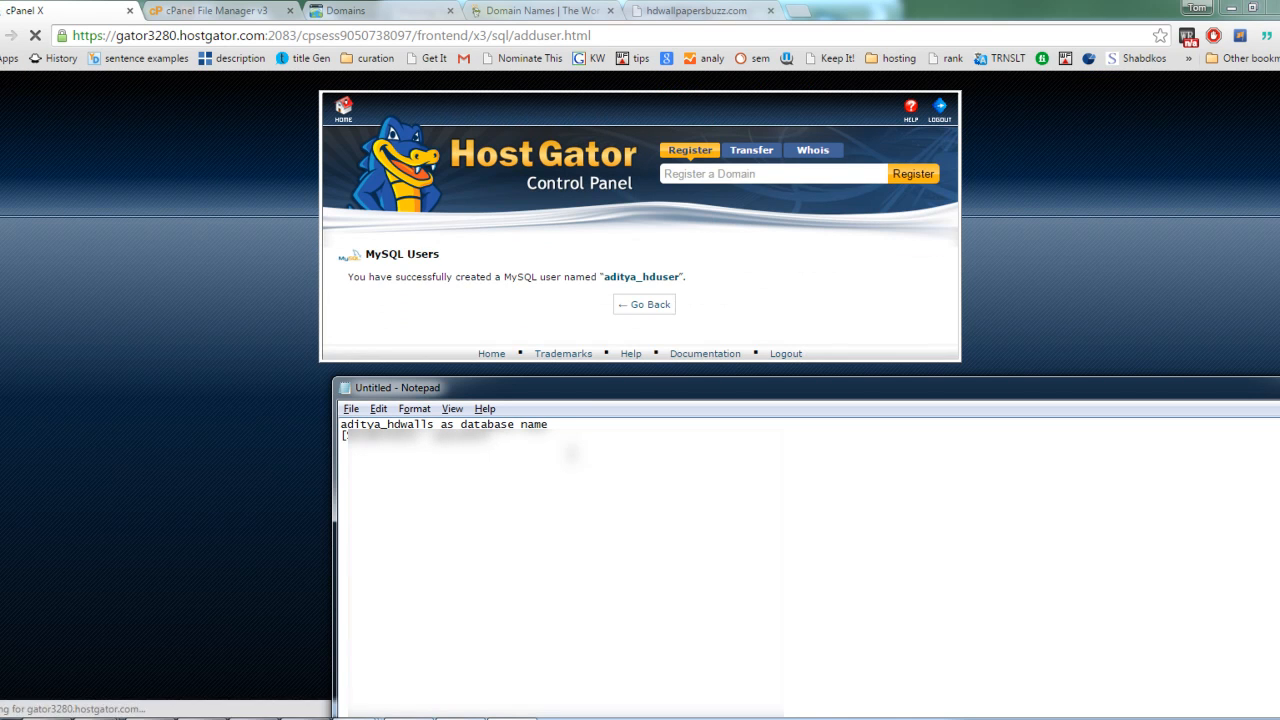
key("alt+Tab")
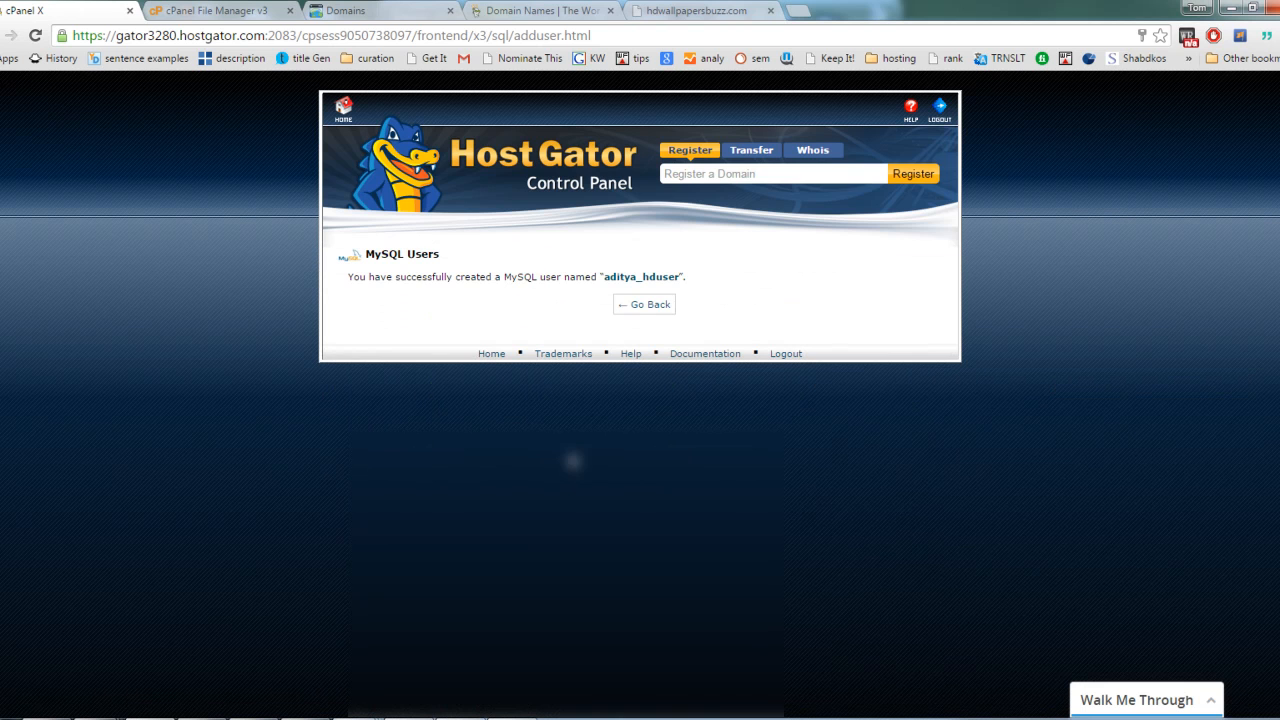
Step: Go back to the MySQL Databases page and note the new MySQL user's full username on the third line in Notepad
left_click(648, 305)
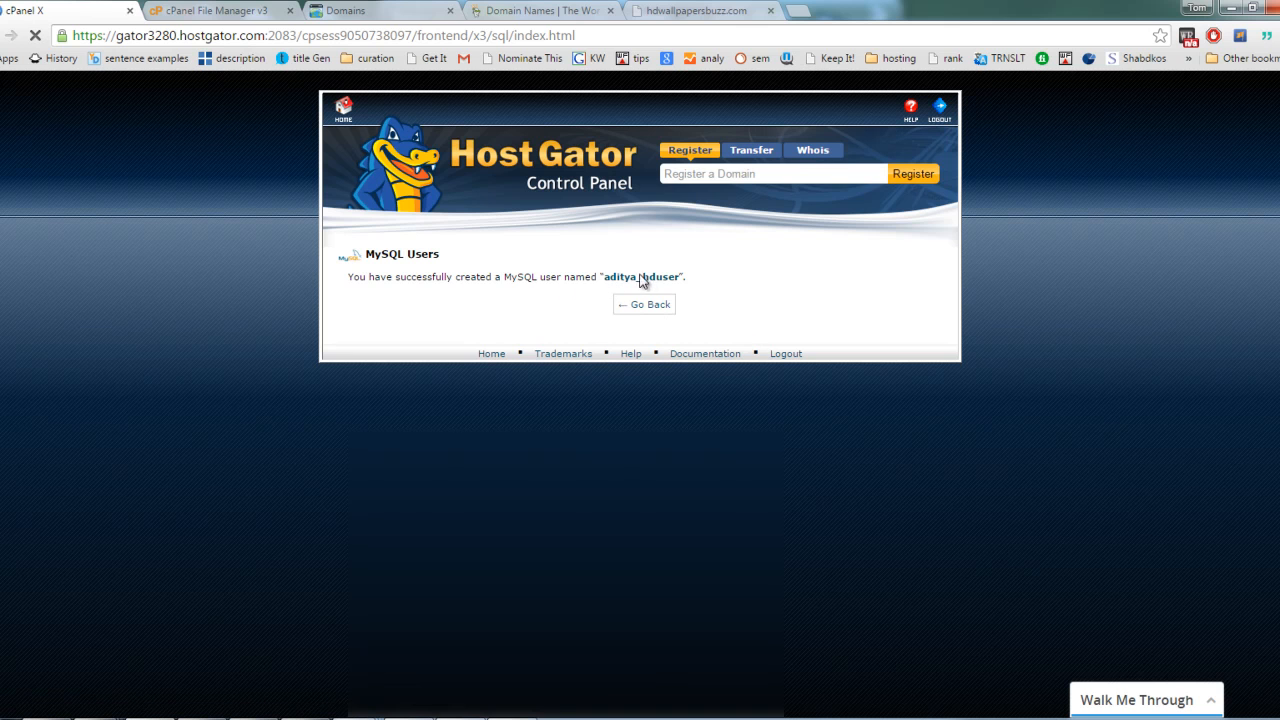
key("alt+Tab")
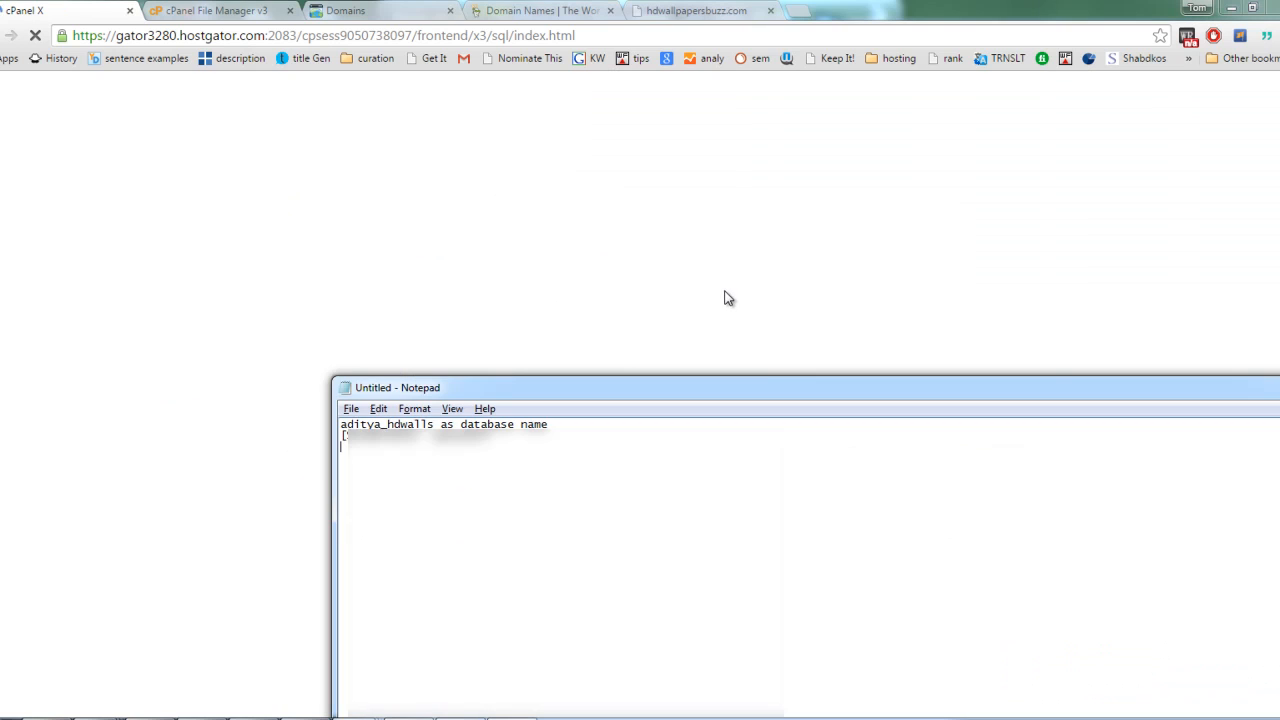
key("alt+Tab")
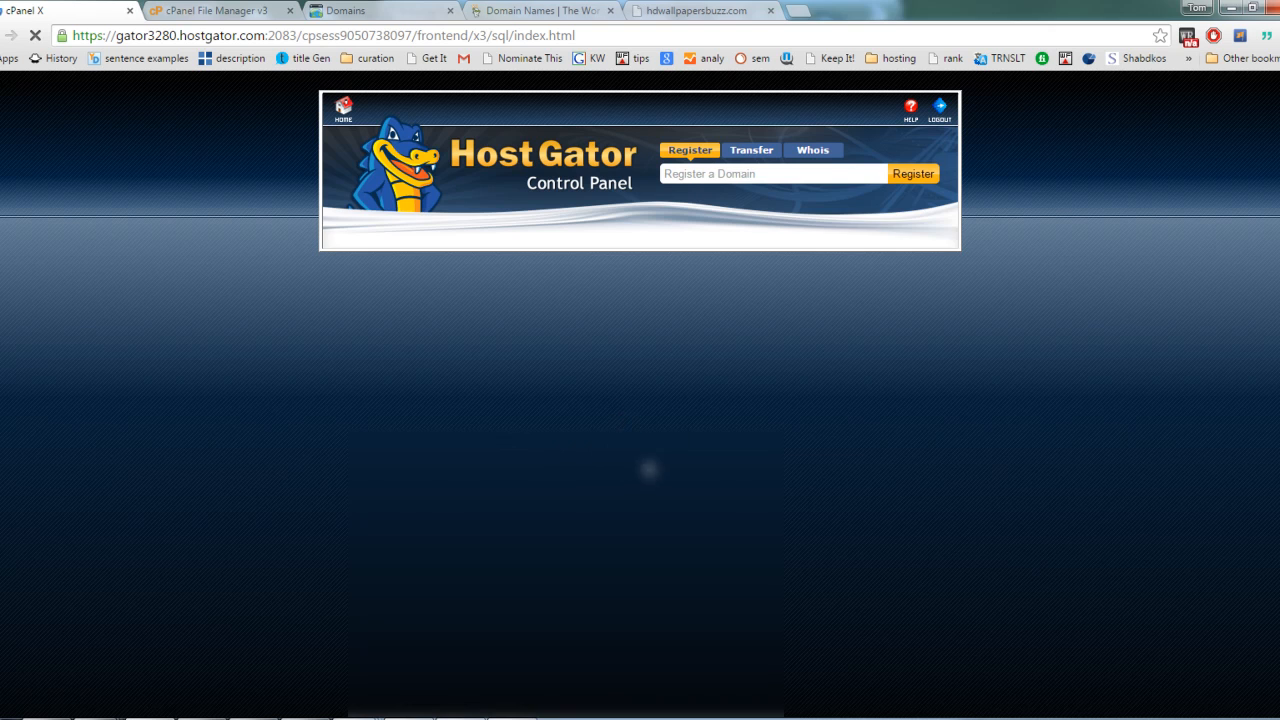
key("alt+Tab")
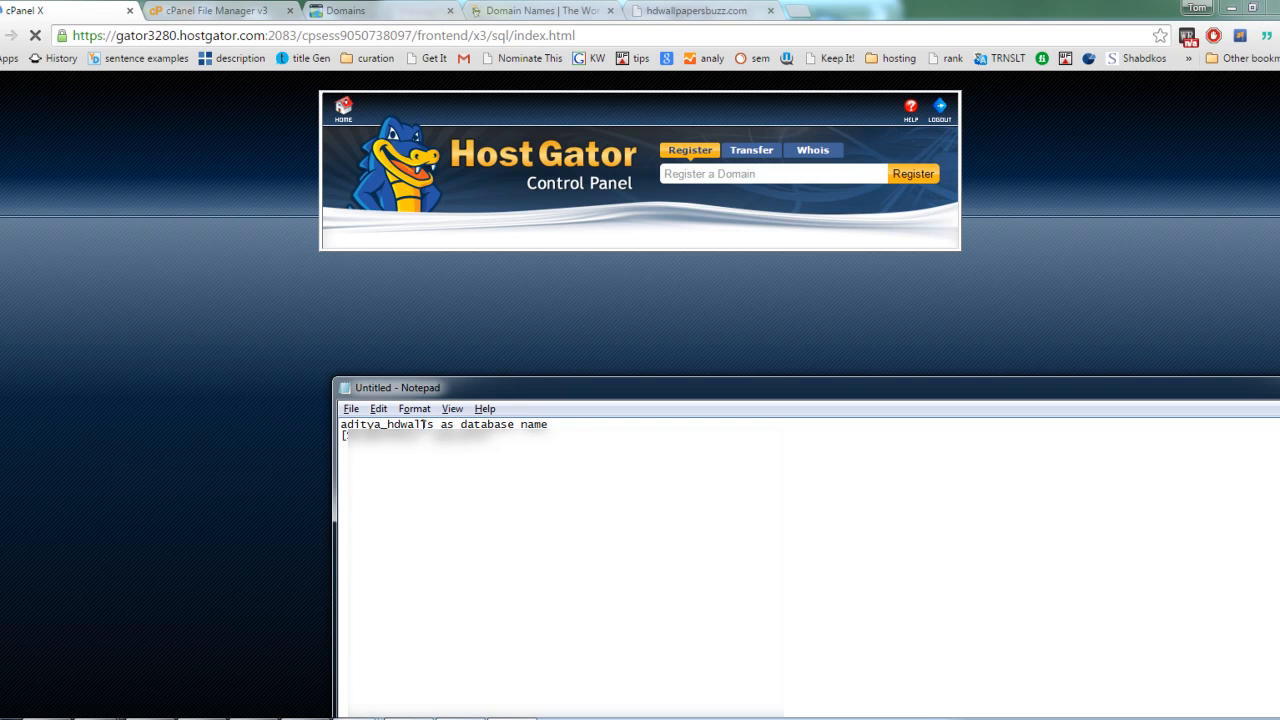
mouse_move(436, 424)
left_mouse_down()
mouse_move(340, 424)
mouse_move(435, 447)
left_mouse_up()
key("ctrl+c")
left_click(399, 448)
key("ctrl+v")
type("user")
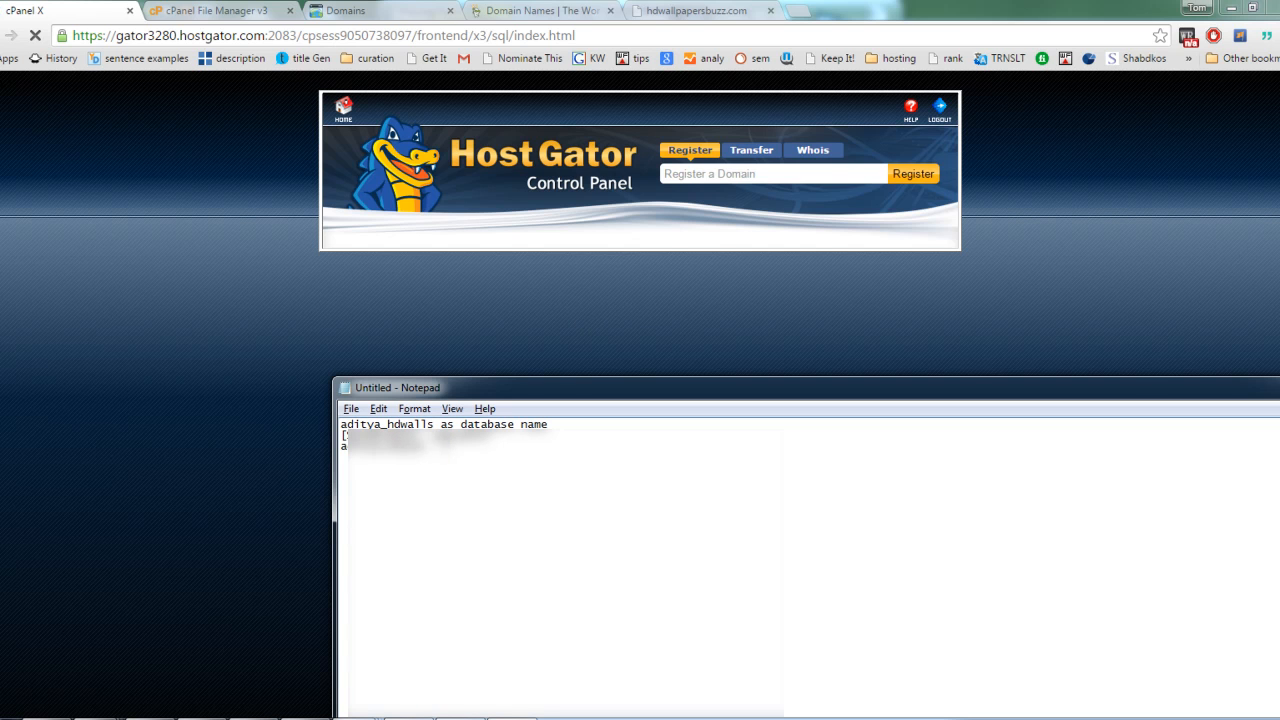
type(" username")
Step: Label the third line in Notepad as the username and return to the browser
key("alt+Tab")
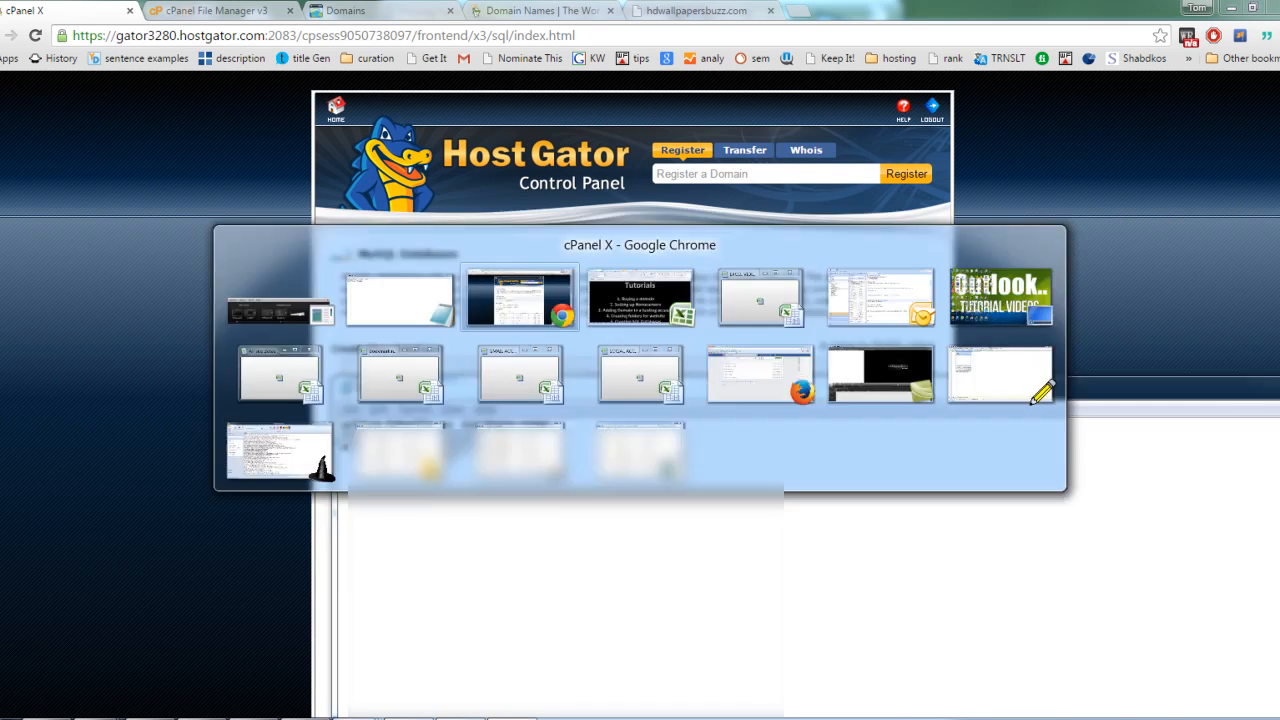
Step: Find the Add User To Database section on the MySQL Databases page and compare it with the Add New User section
scroll(634, 400, "down", 8)
scroll(689, 479, "down", 2)
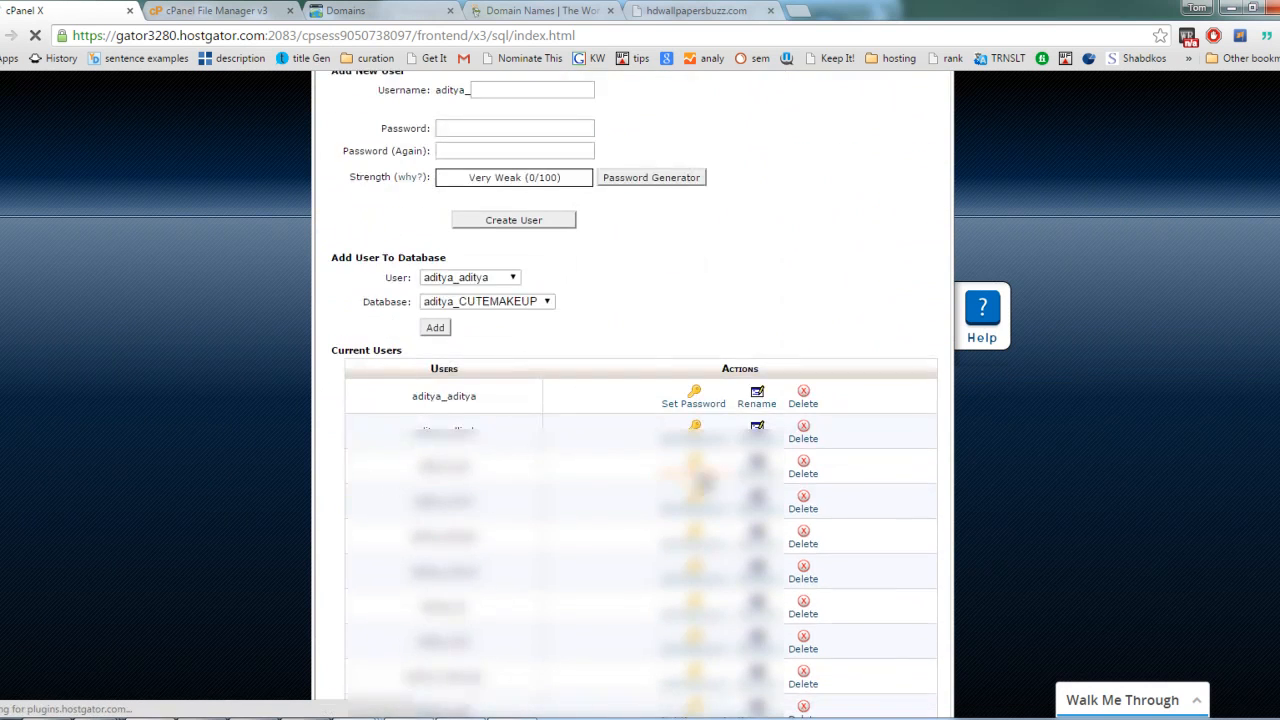
scroll(542, 528, "up", 3)
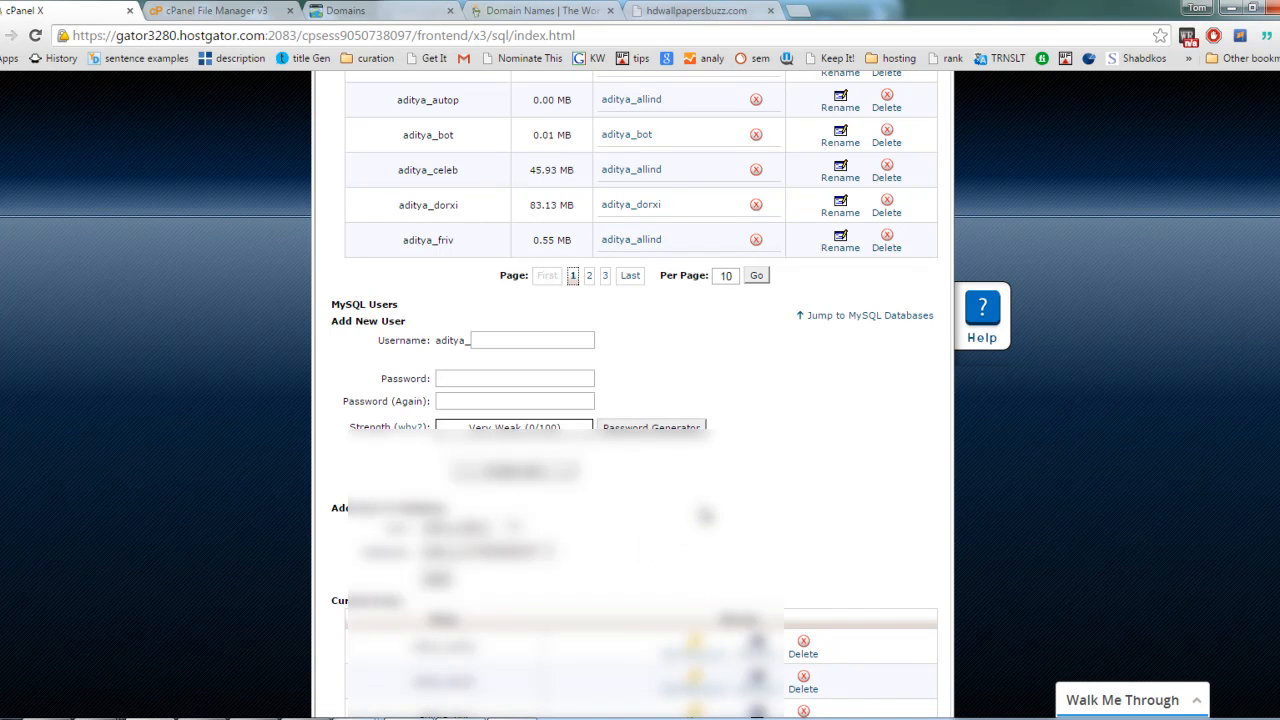
mouse_move(444, 509)
left_mouse_down()
mouse_move(333, 508)
mouse_move(460, 516)
left_mouse_up()
left_click(335, 508)
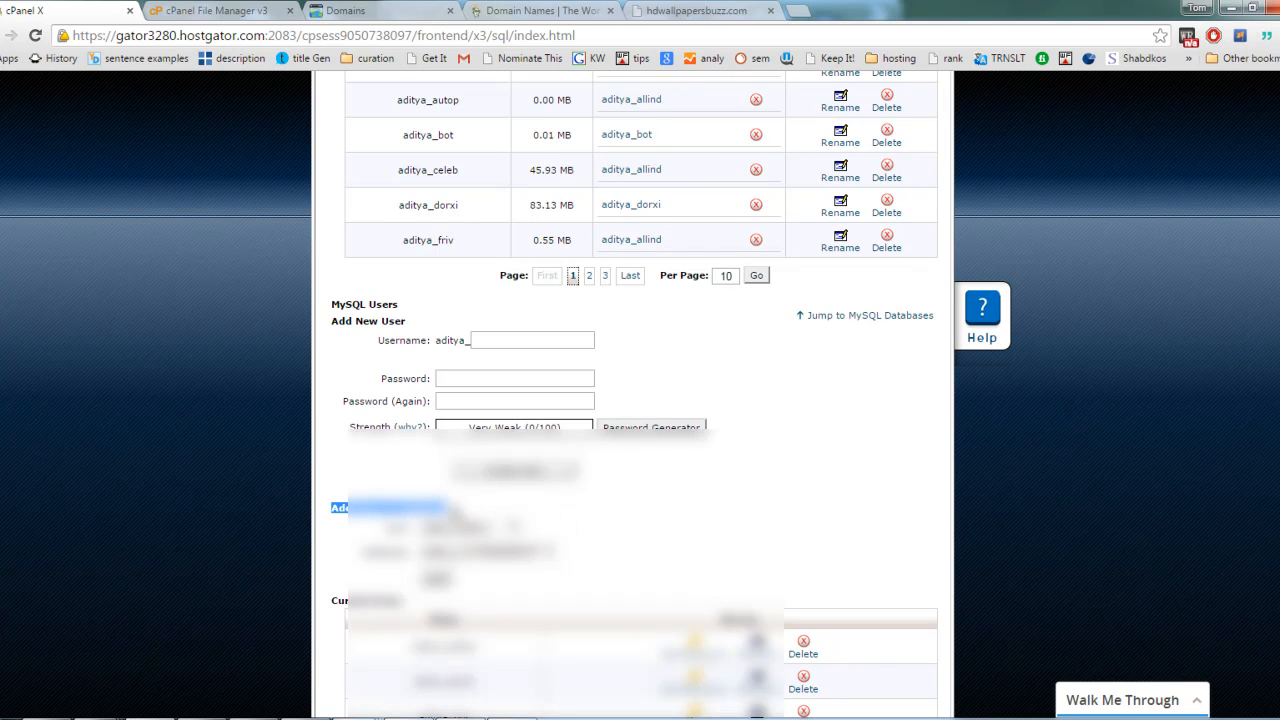
left_click(460, 516)
mouse_move(335, 508)
left_mouse_down()
mouse_move(448, 508)
mouse_move(335, 506)
left_mouse_up()
scroll(448, 508, "up", 3)
scroll(448, 508, "down", 3)
left_click(455, 510)
left_click(335, 507)
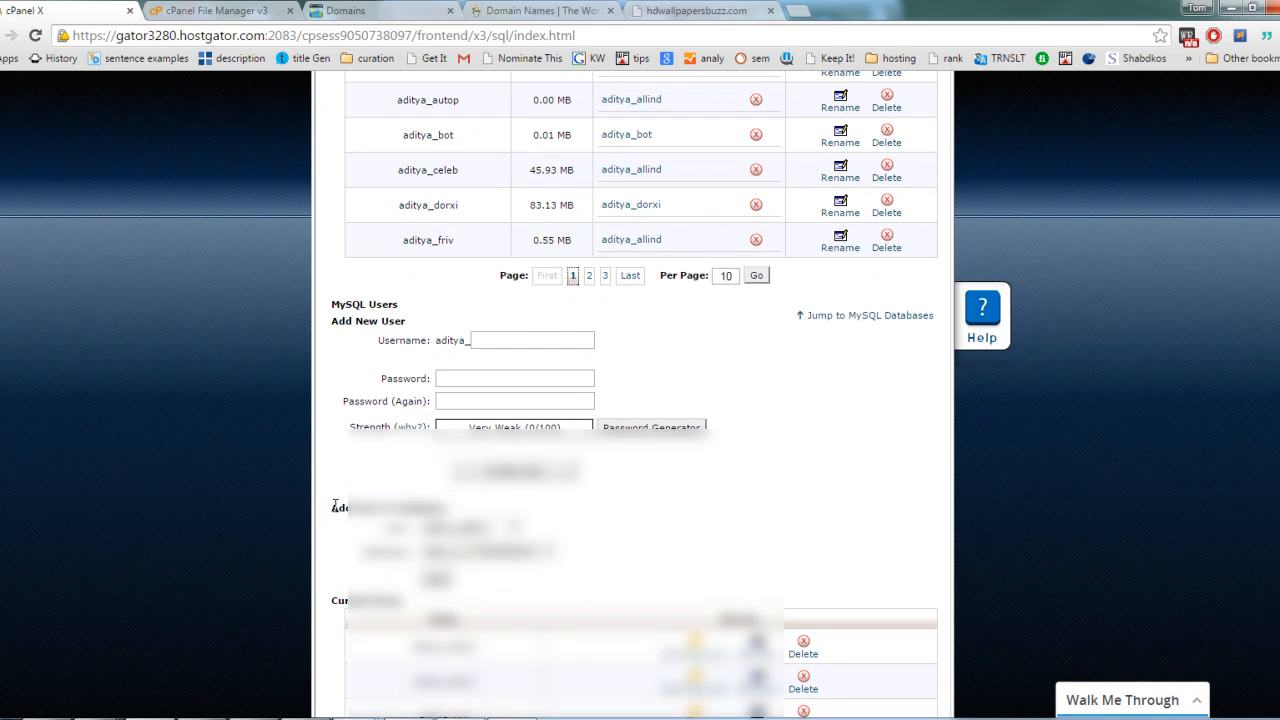
left_click_drag(333, 316, 418, 322)
left_click(418, 322)
left_click_drag(377, 512, 454, 517)
left_click(463, 505)
Step: Add the new hduser MySQL user to the hdwalls database
left_click(500, 340)
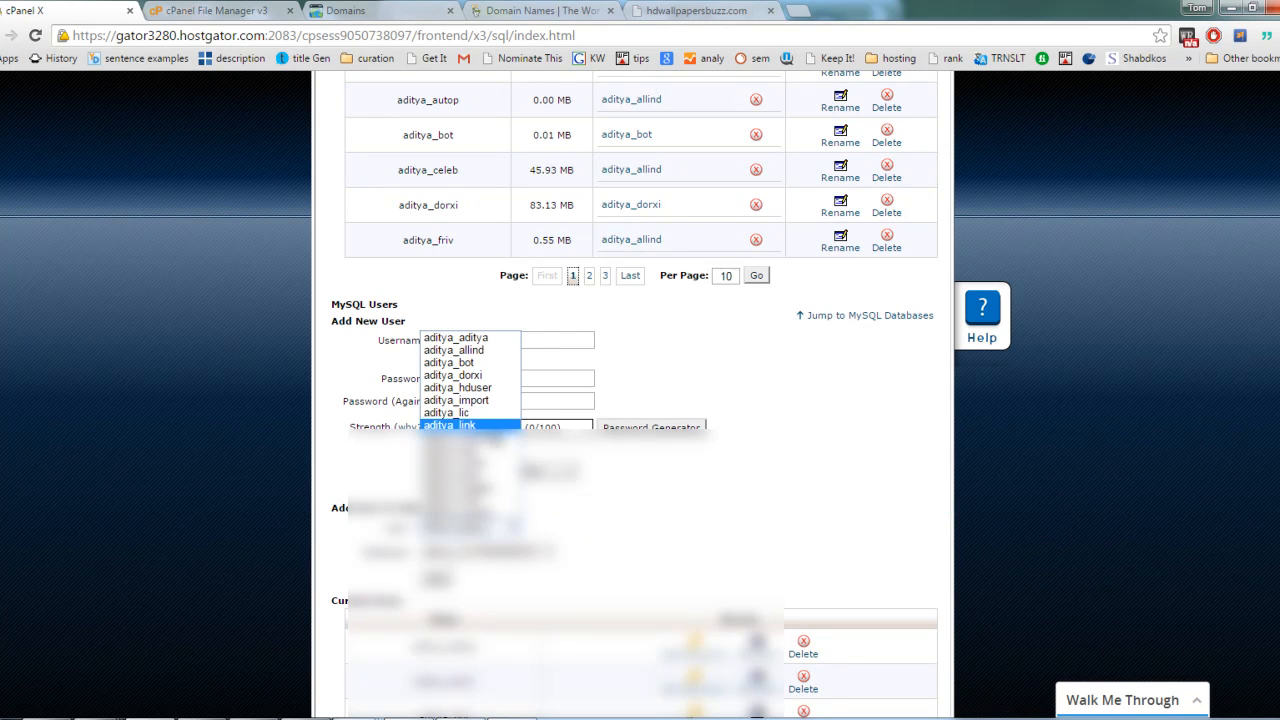
left_click(480, 390)
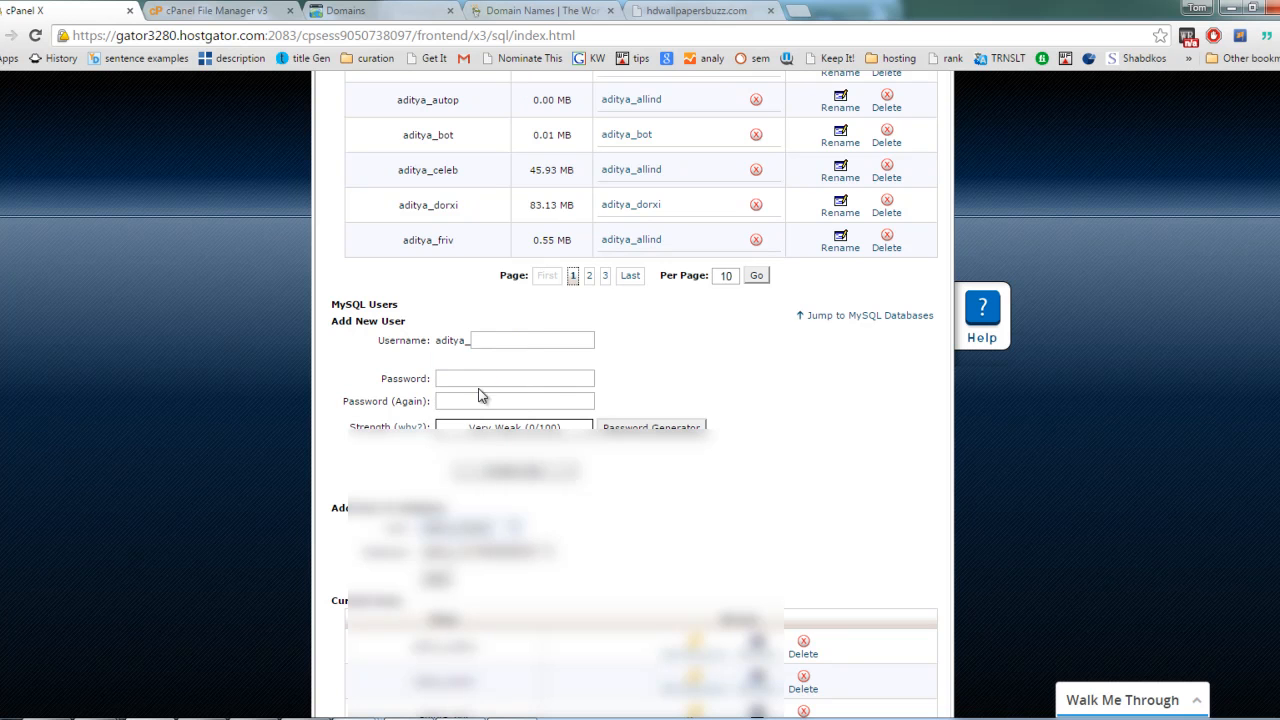
left_click(517, 528)
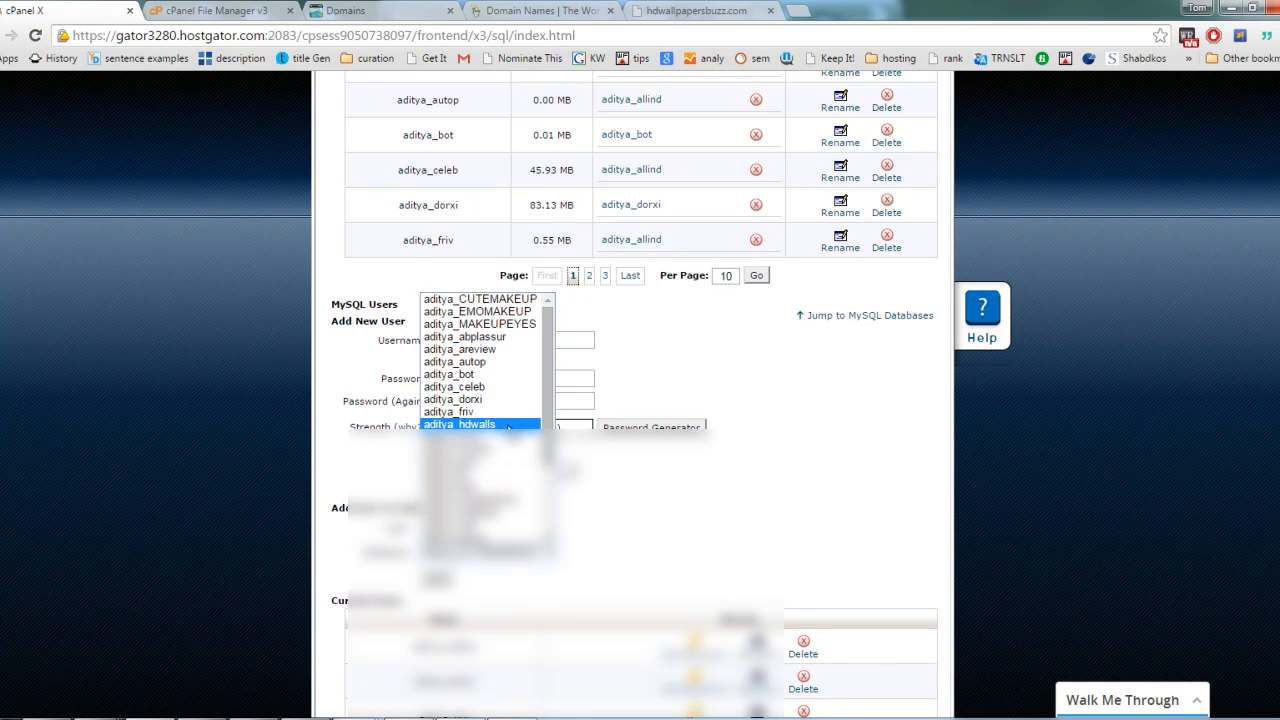
left_click(480, 440)
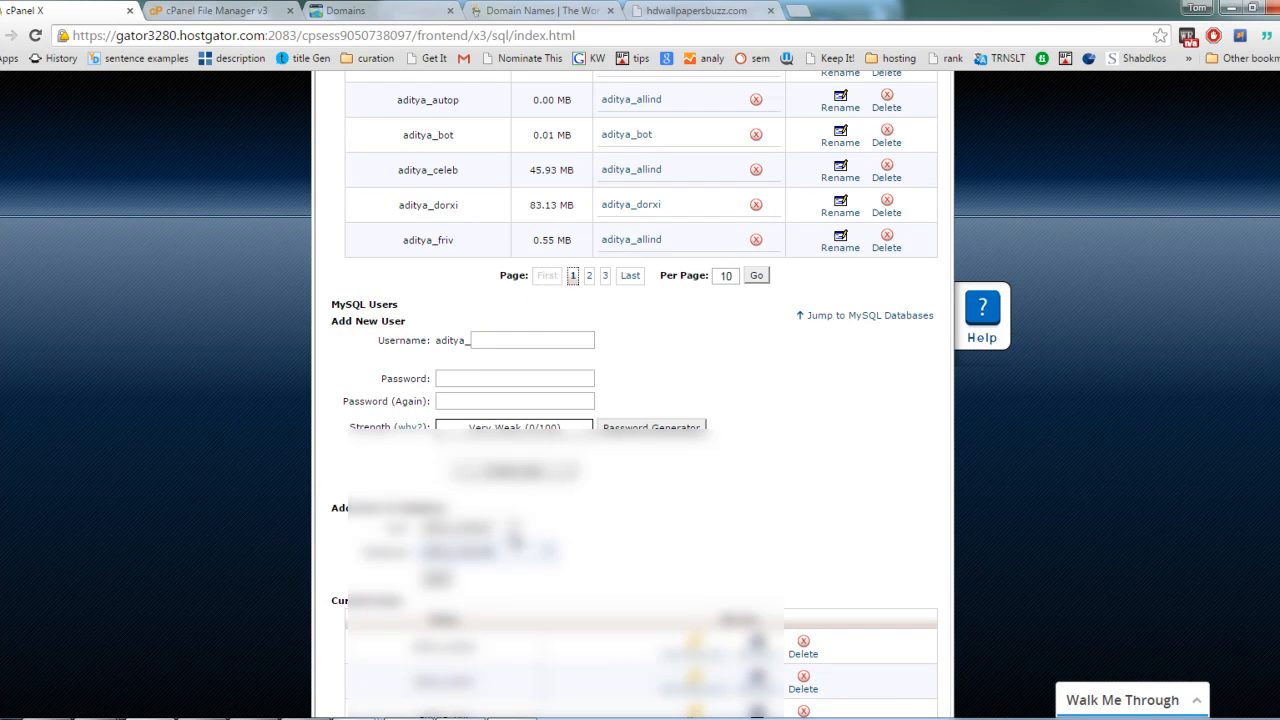
left_click(437, 580)
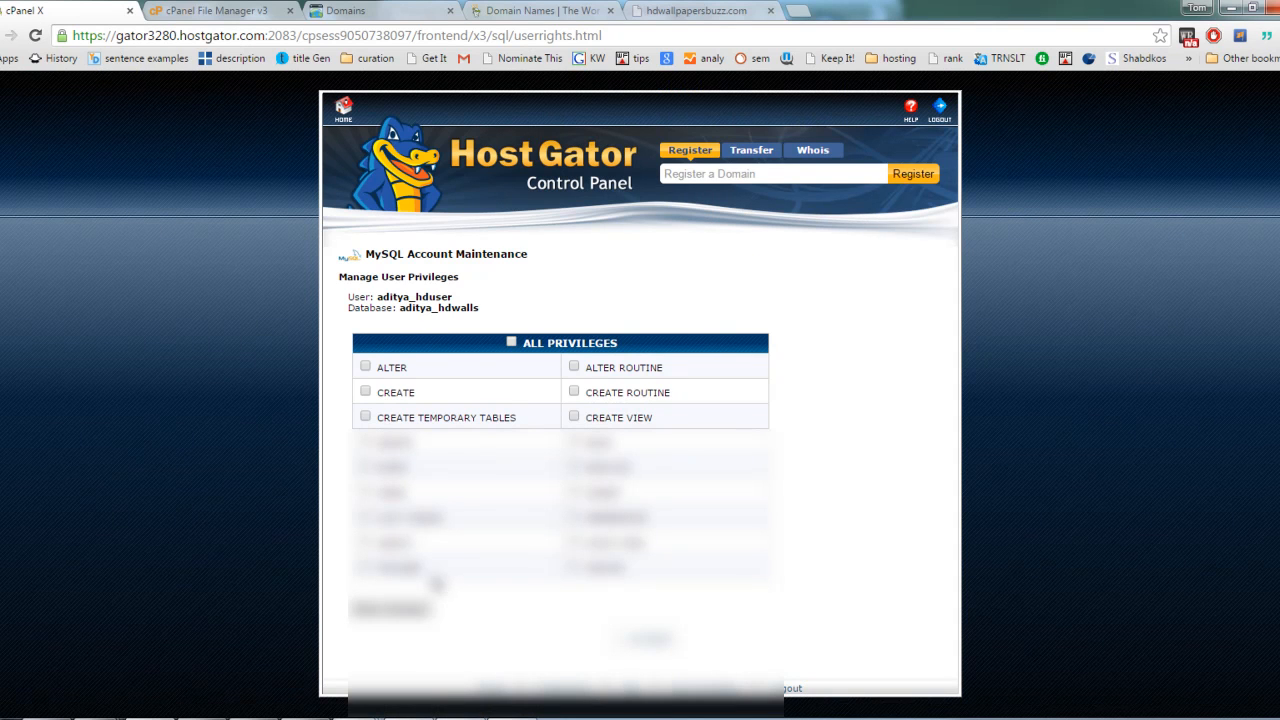
Step: Grant the hduser user all privileges on the hdwalls database, save the changes, and go back to the MySQL Databases page
left_click(511, 342)
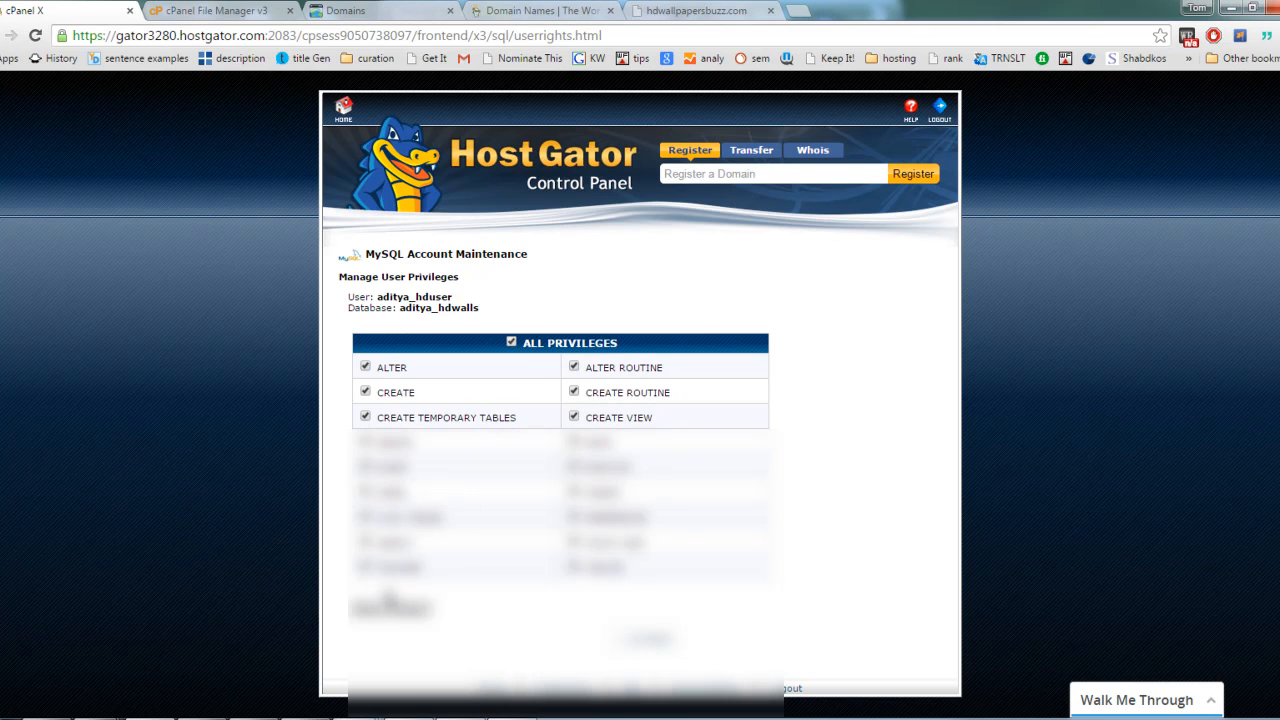
left_click(380, 614)
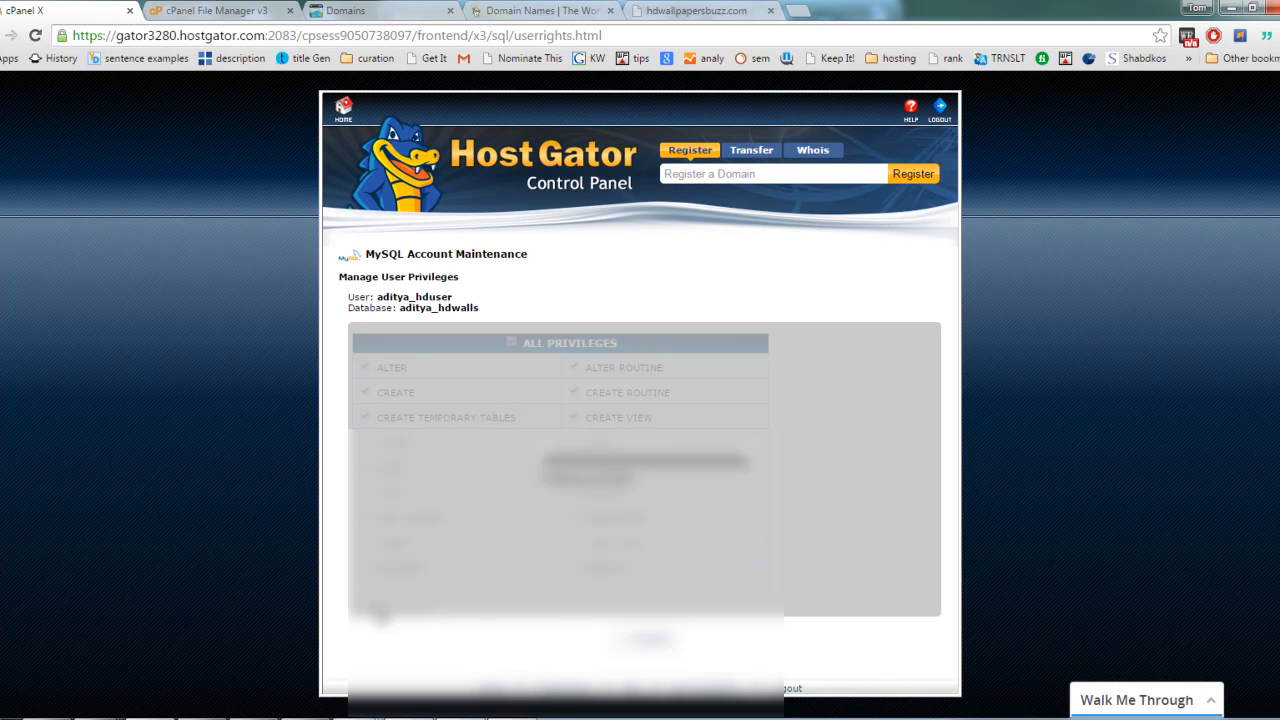
scroll(872, 592, "down", 1)
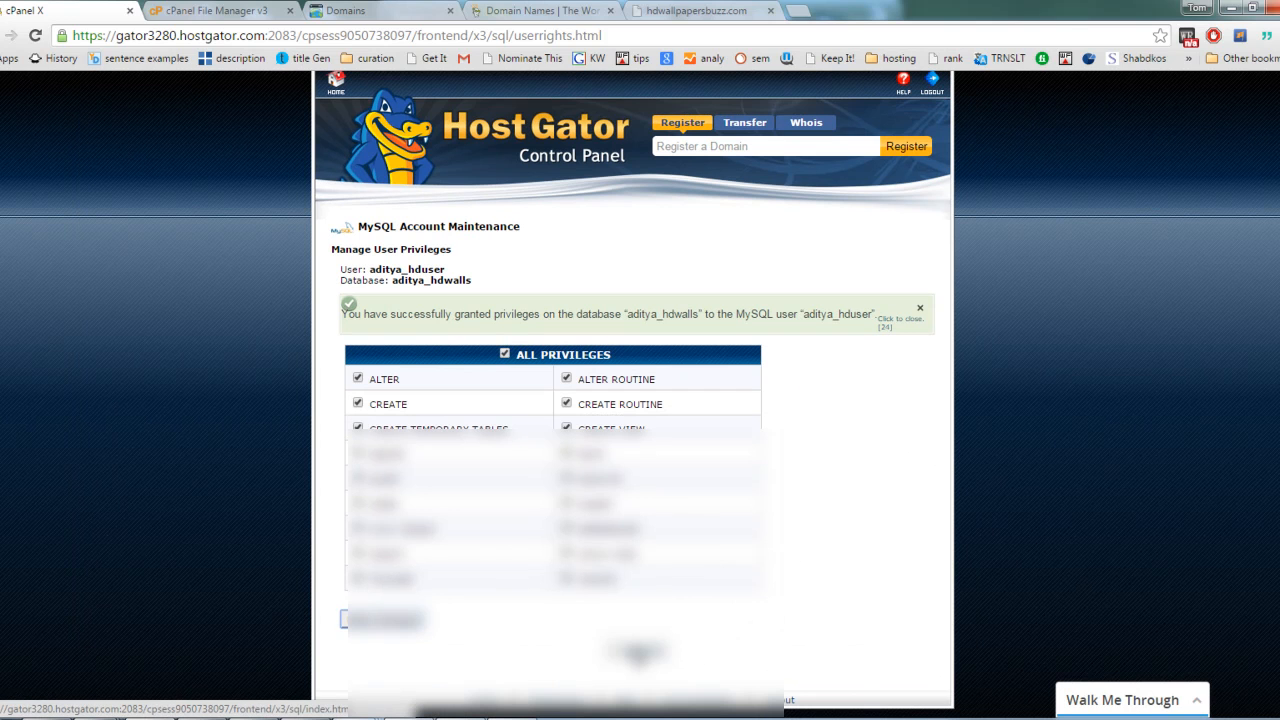
left_click(636, 652)
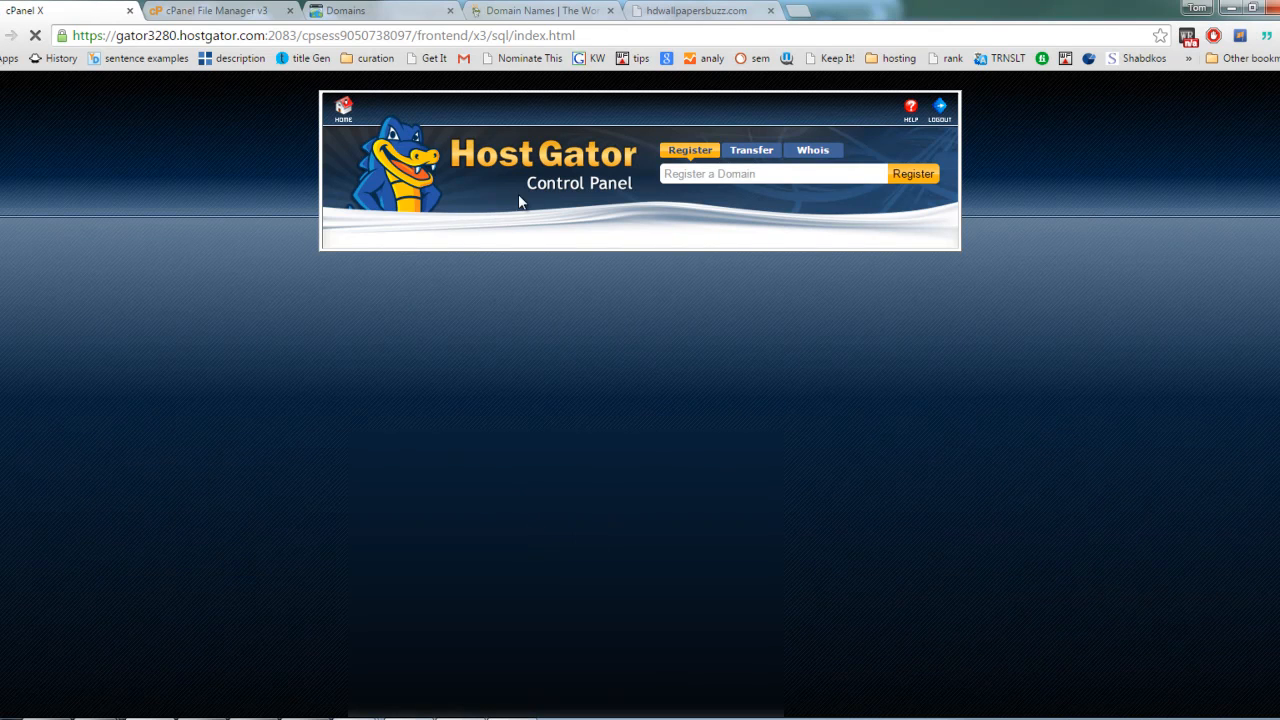
Step: Close the old cPanel File Manager page and return to the HostGator control panel
left_click(212, 10)
left_click(59, 15)
left_click(190, 8)
left_click(72, 9)
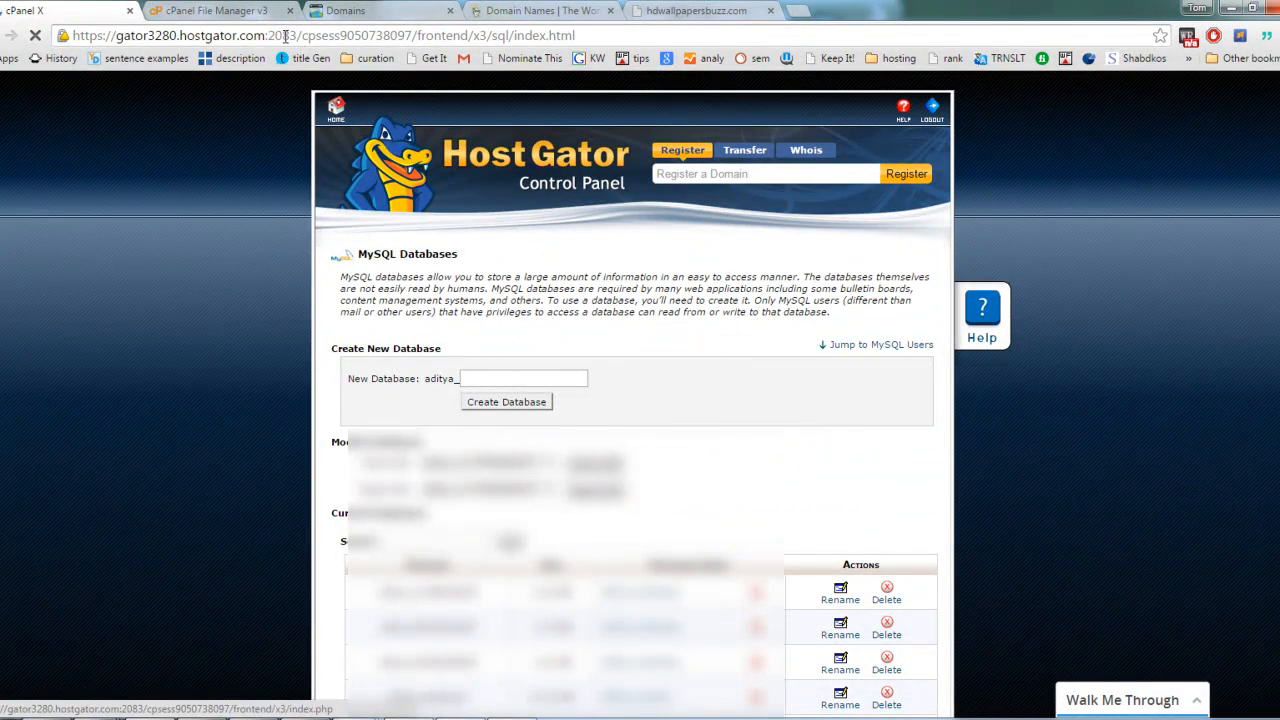
left_click(266, 10)
left_click(290, 10)
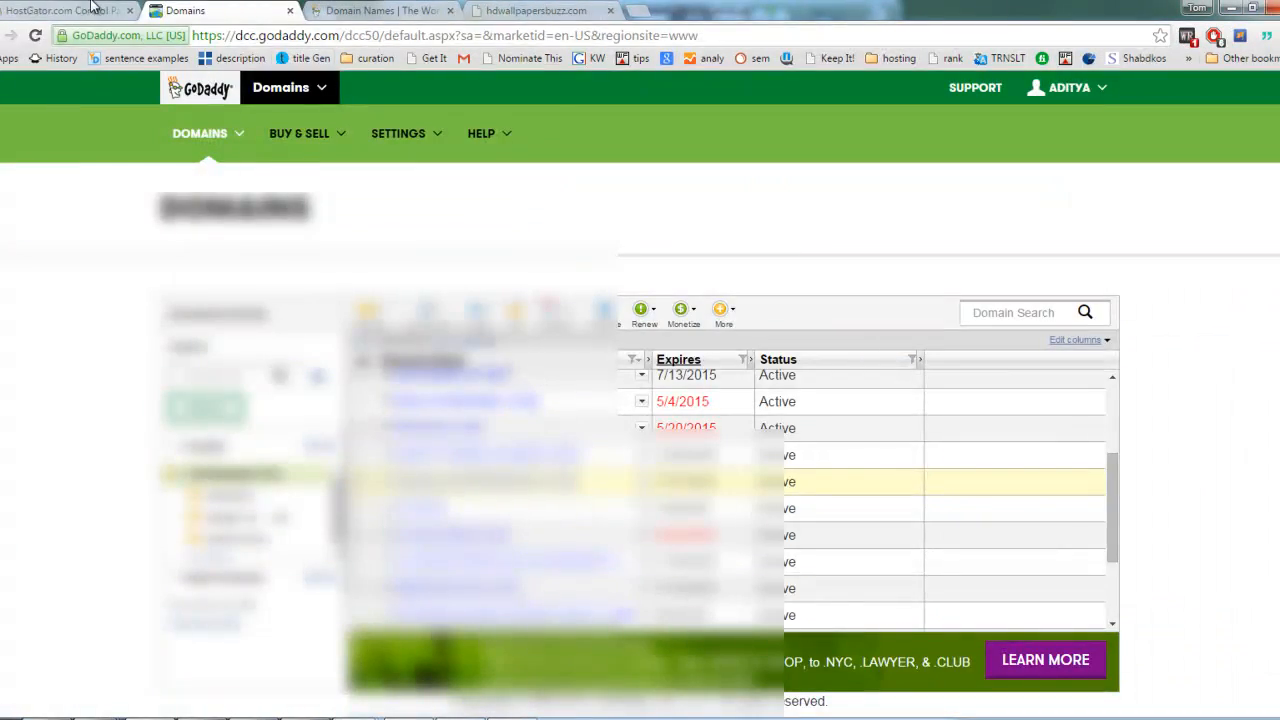
left_click(60, 10)
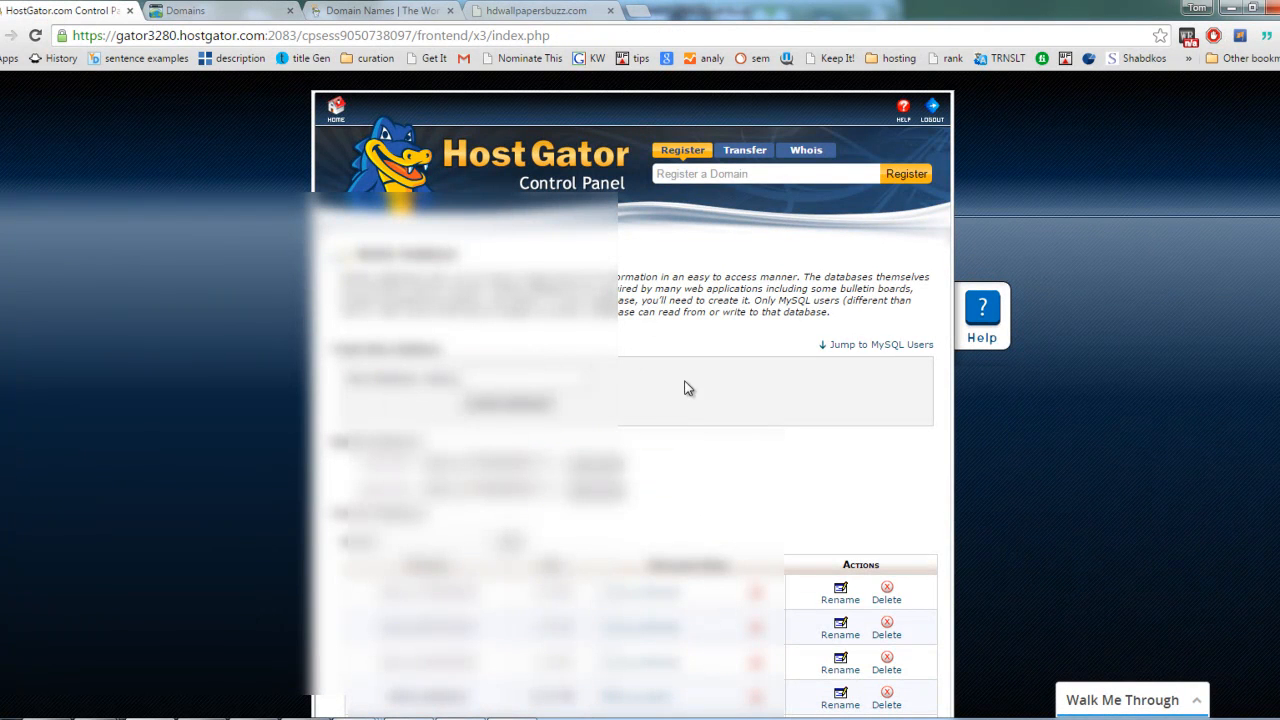
Step: Go to the HostGator control panel home page and open File Manager from its Files section
left_click(337, 113)
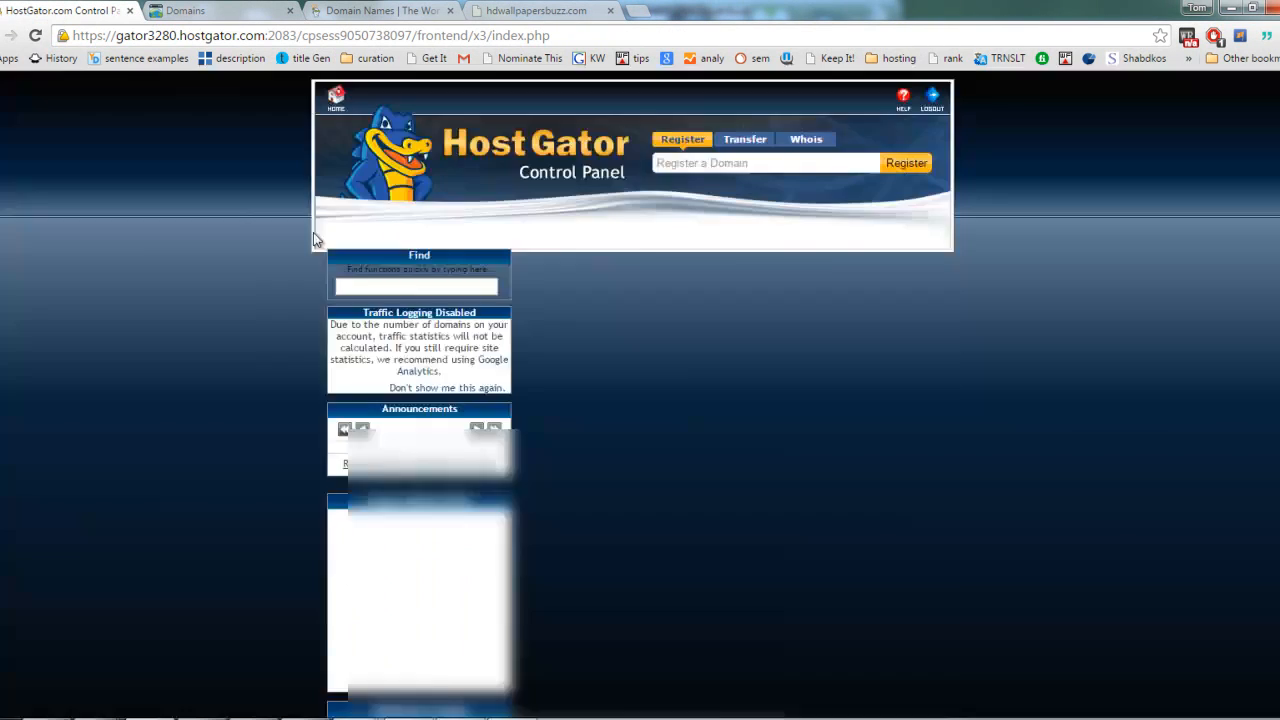
scroll(913, 423, "down", 1)
scroll(913, 423, "down", 3)
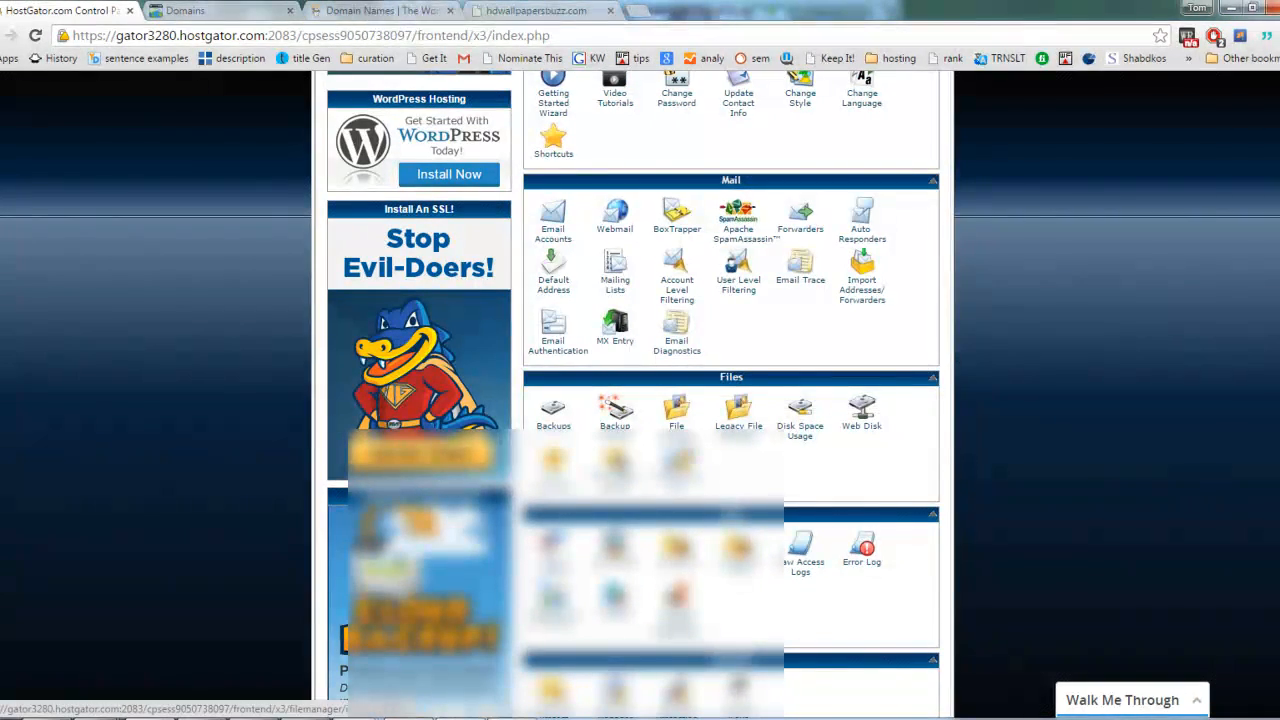
left_click(683, 440)
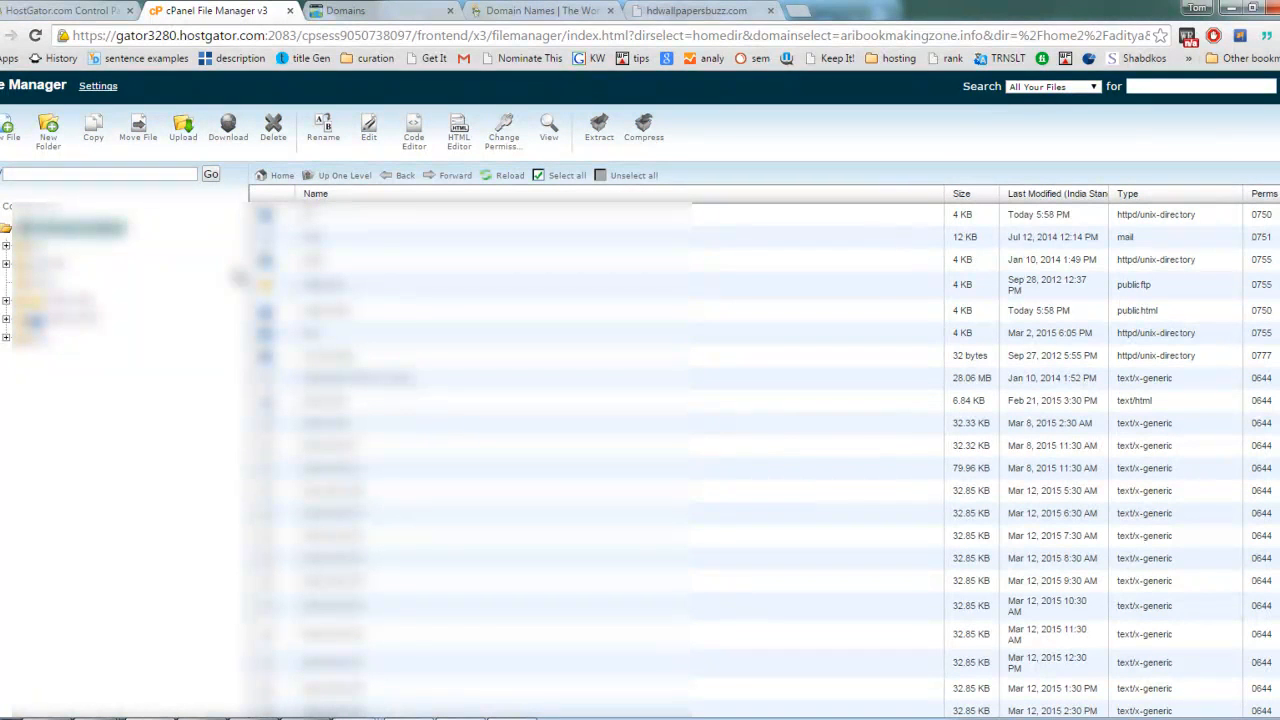
Step: Open the hdwallpapersbuzz.com folder inside public_html in File Manager
left_click(65, 319)
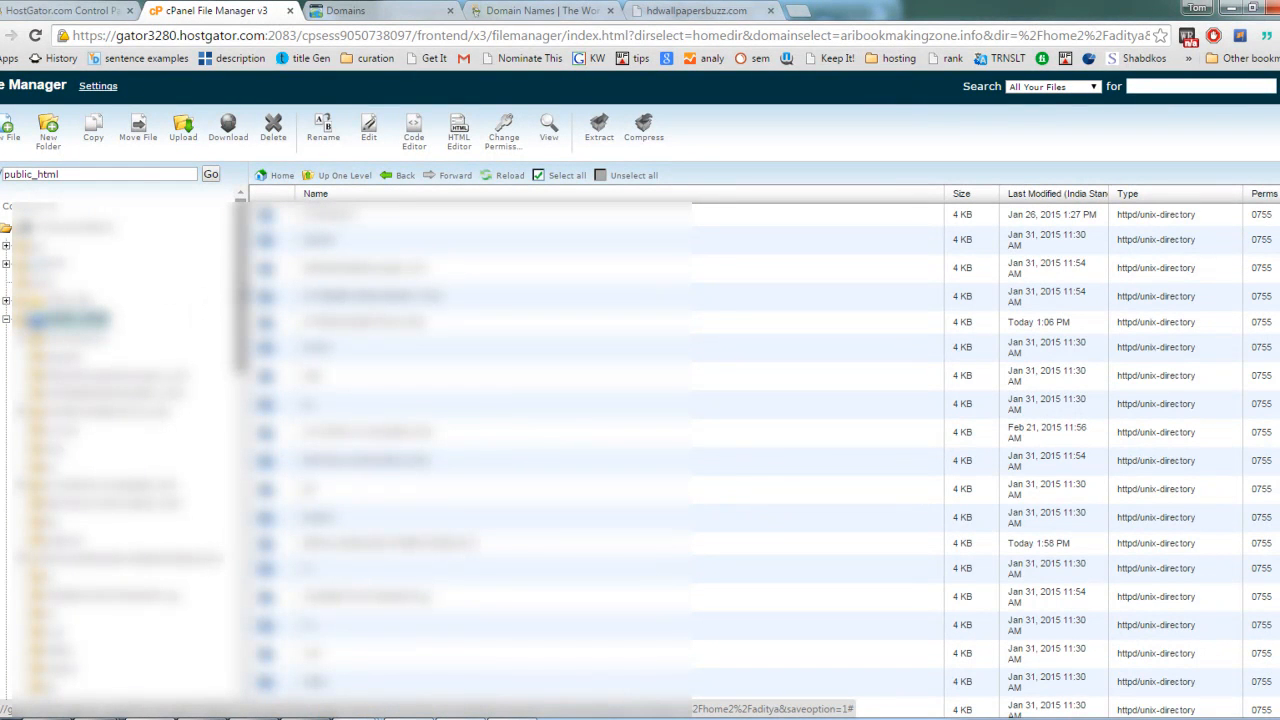
scroll(120, 420, "down", 2)
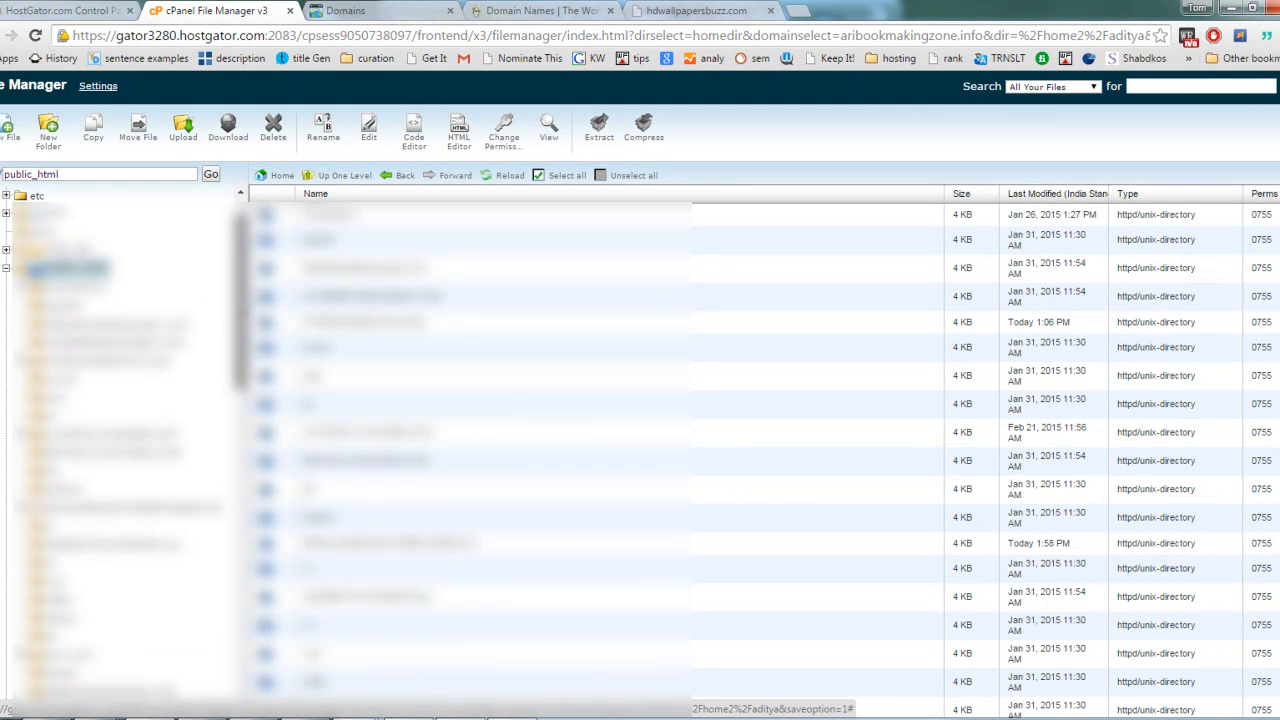
scroll(120, 440, "down", 3)
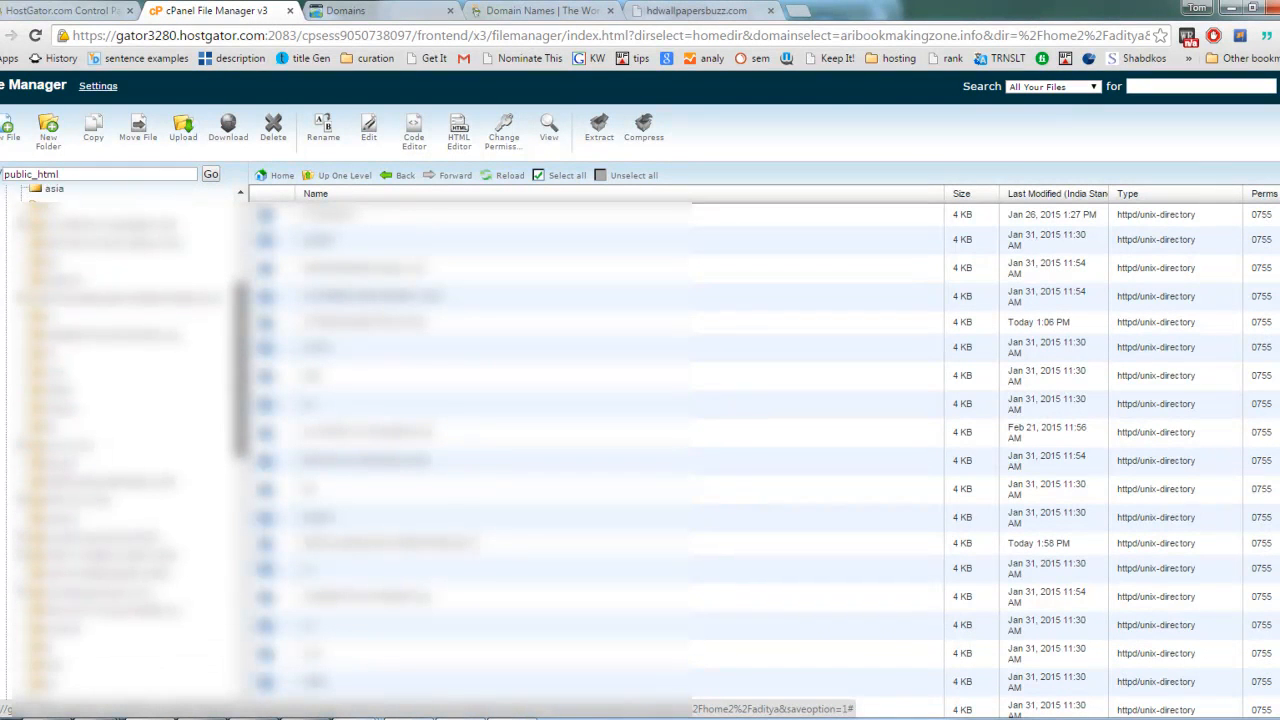
scroll(547, 456, "down", 10)
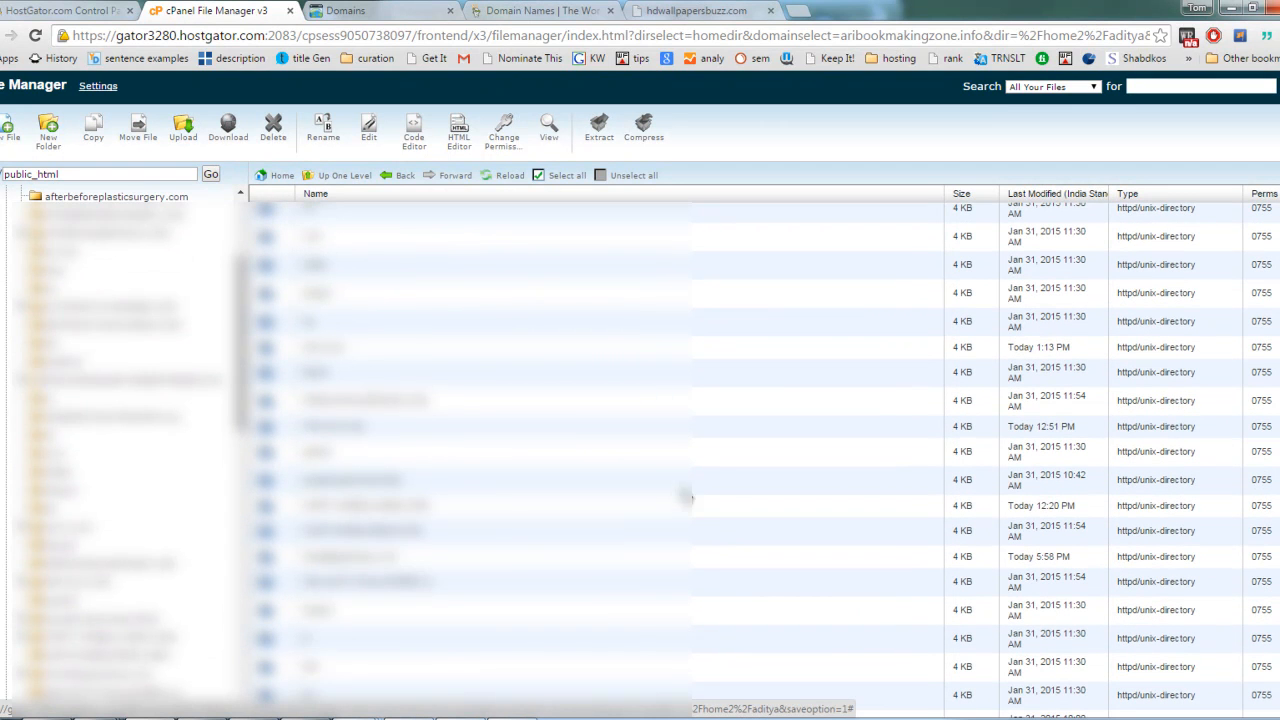
left_click(428, 566)
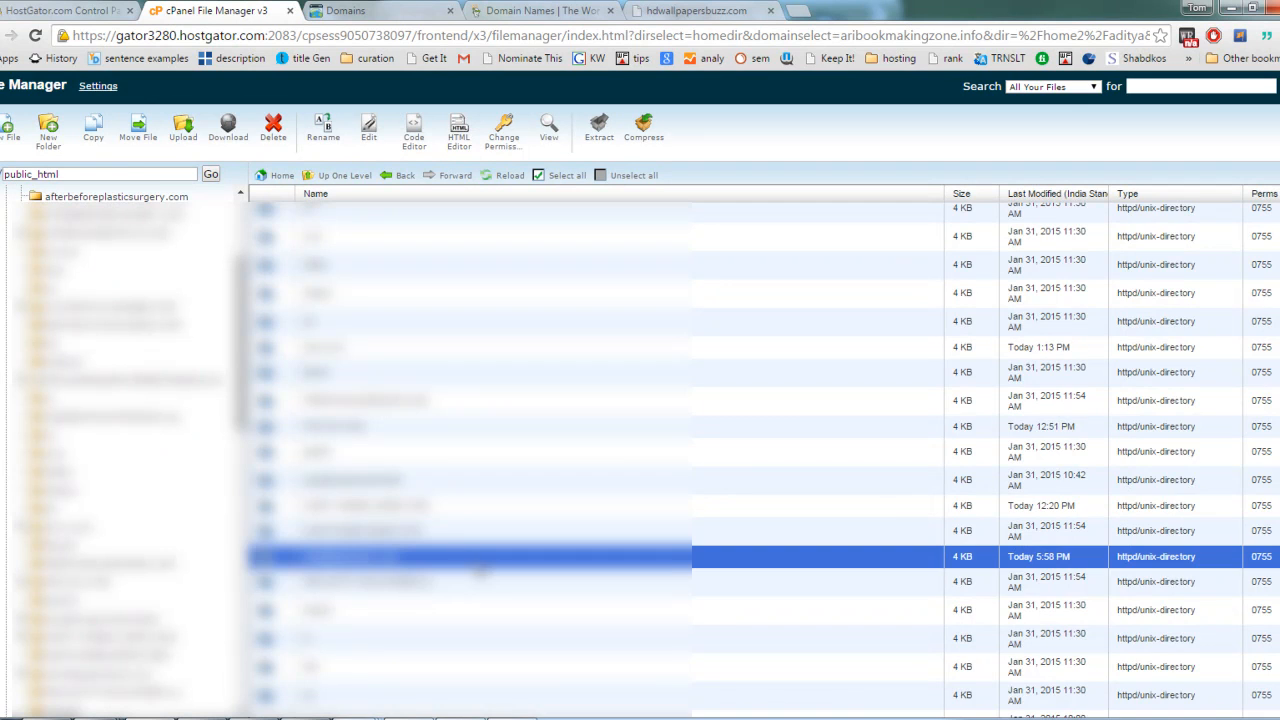
double_click(478, 564)
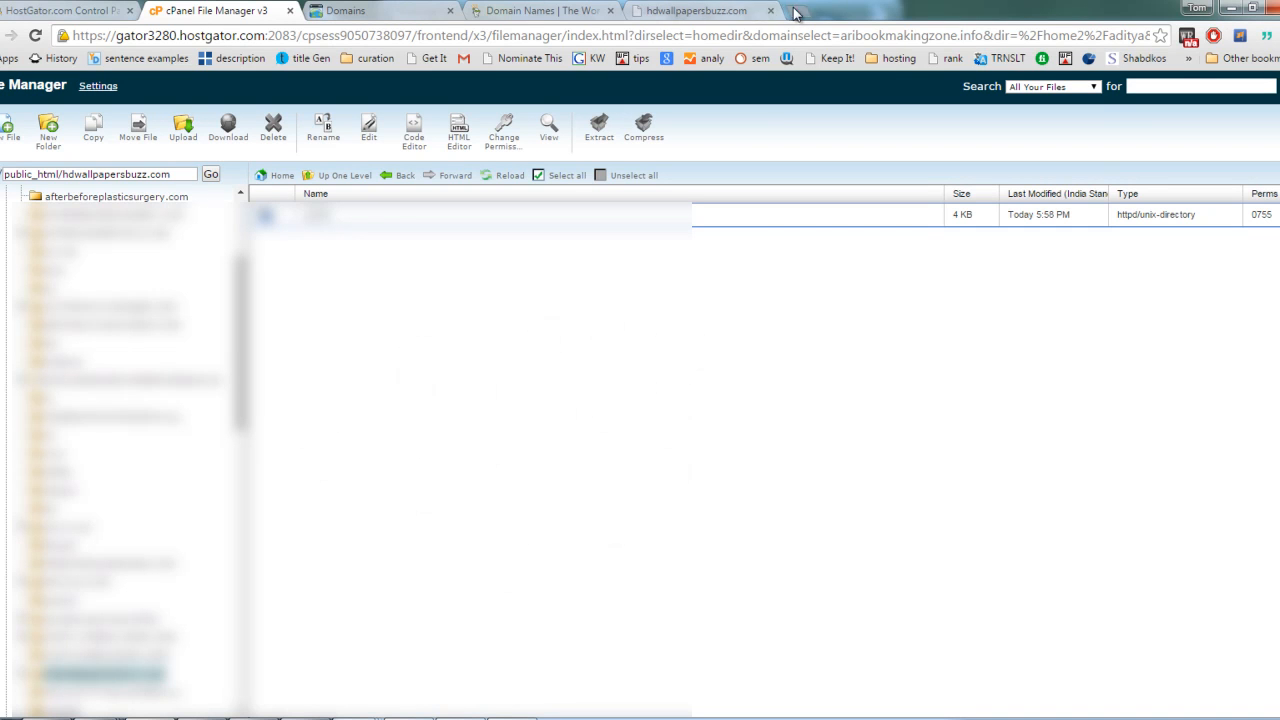
Step: Open wordpress.org in a new browser tab and start the WordPress 4.1.1 download
left_click(797, 12)
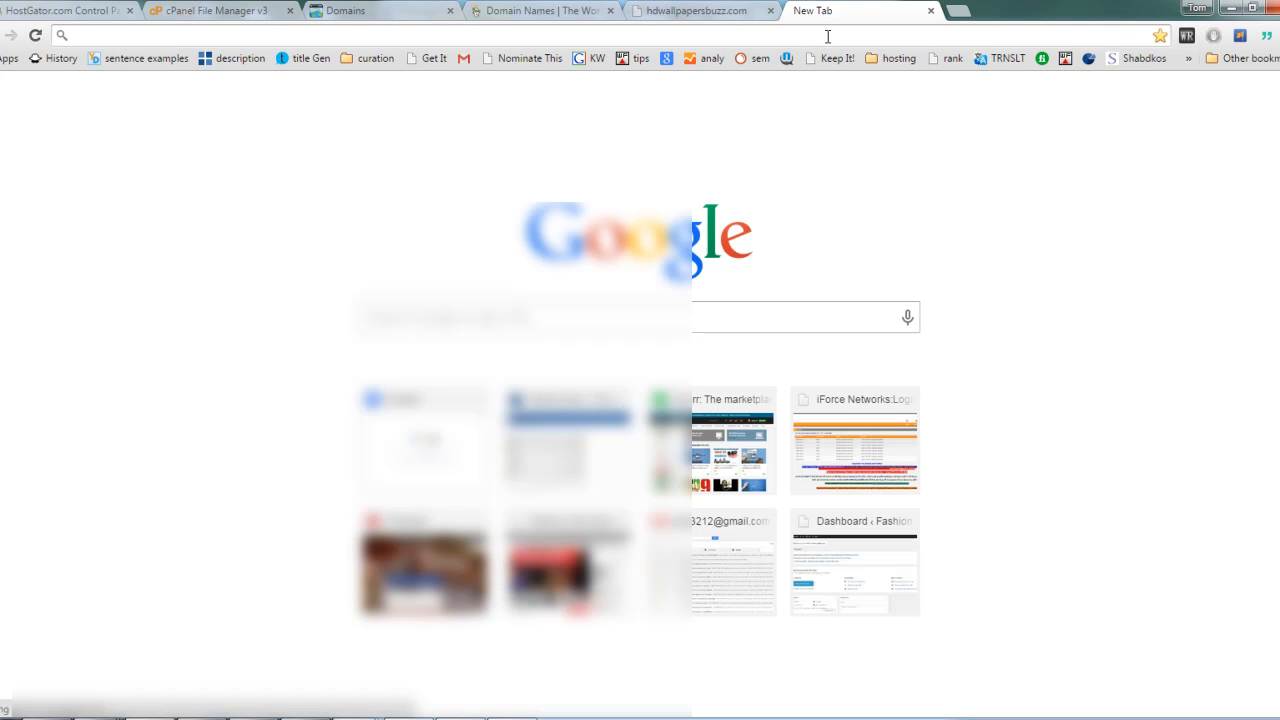
type("w")
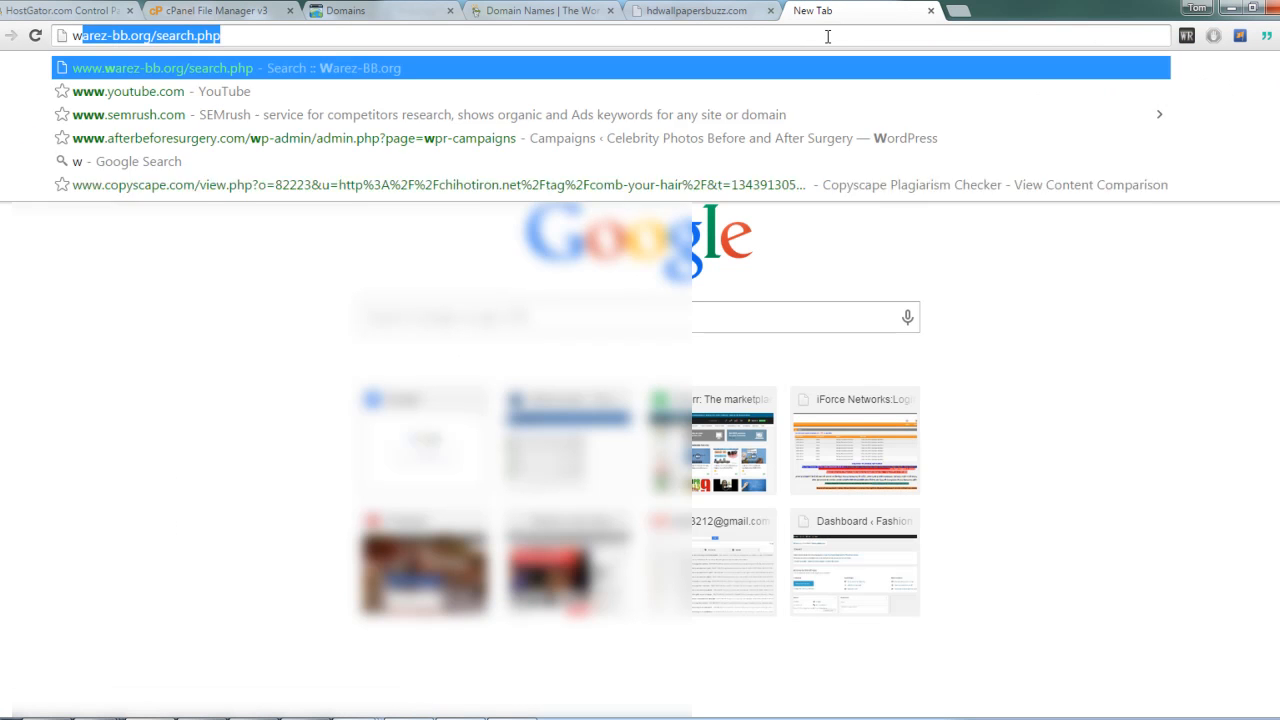
type("o")
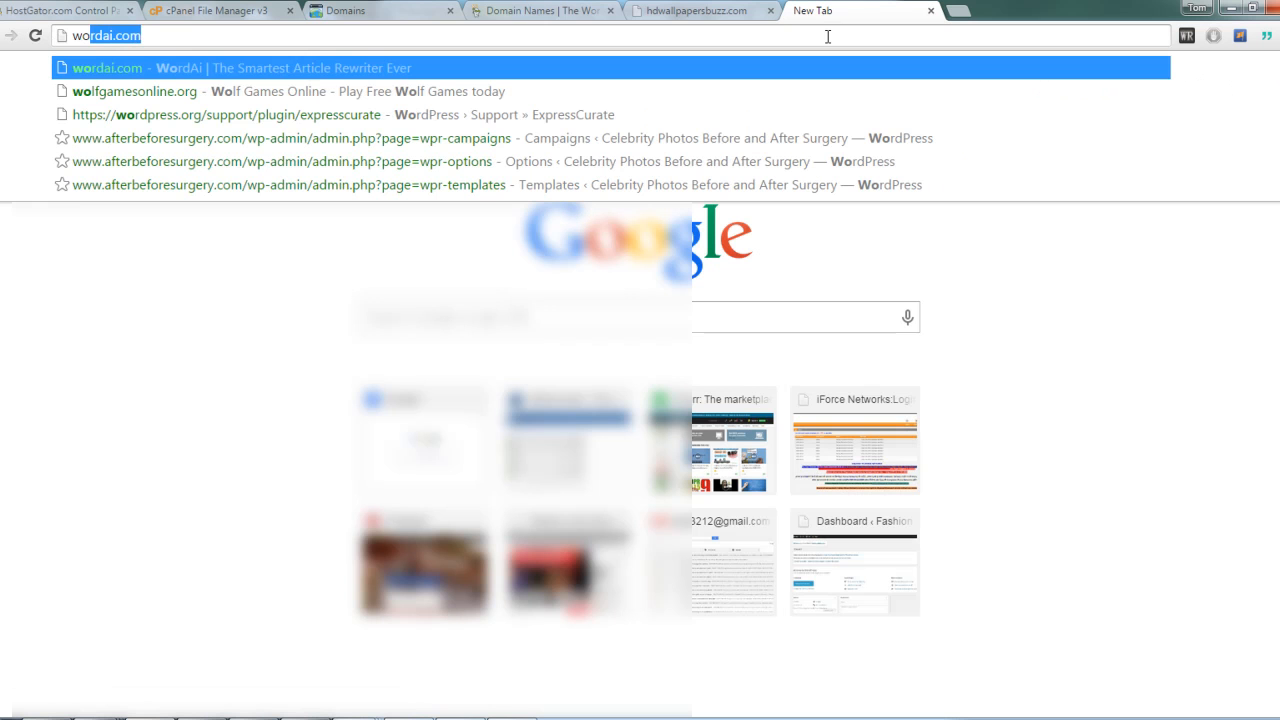
type("rd")
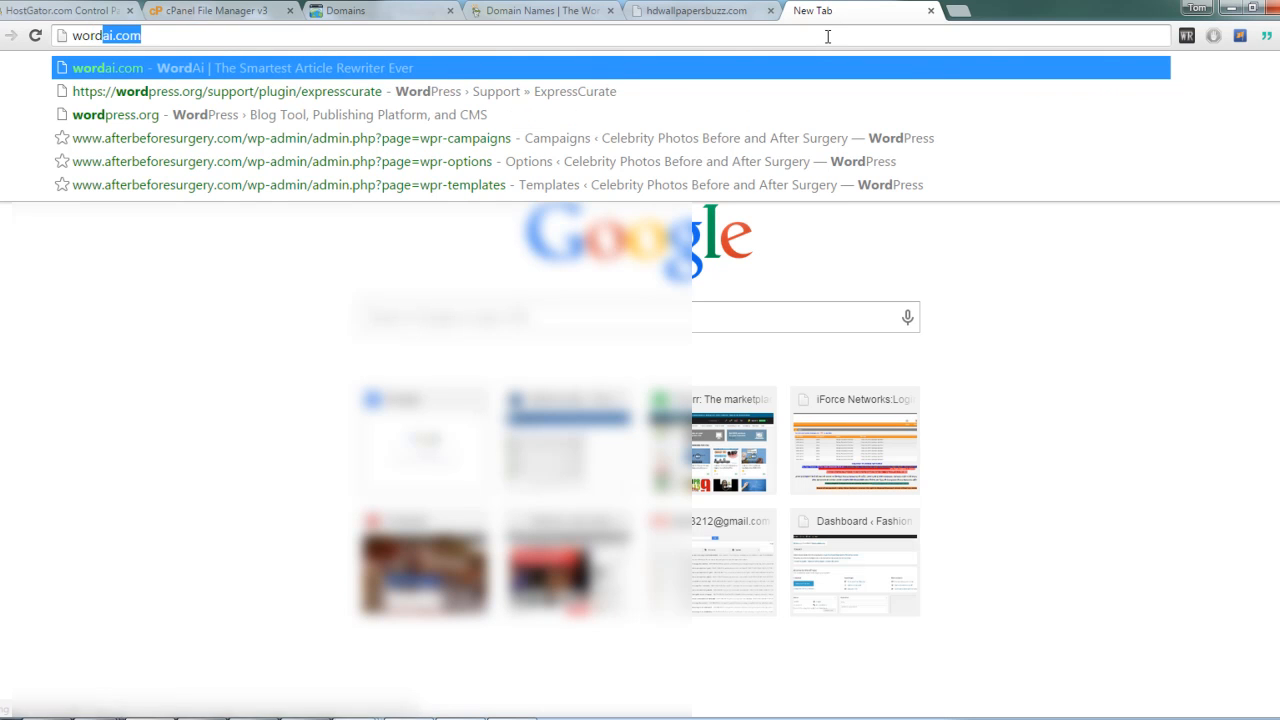
key("Down")
key("BackSpace")
key("BackSpace")
key("BackSpace")
key("BackSpace")
key("BackSpace")
key("BackSpace")
key("BackSpace")
key("BackSpace")
key("BackSpace")
key("BackSpace")
key("BackSpace")
key("BackSpace")
key("BackSpace")
key("BackSpace")
key("BackSpace")
key("BackSpace")
key("BackSpace")
key("BackSpace")
key("BackSpace")
key("BackSpace")
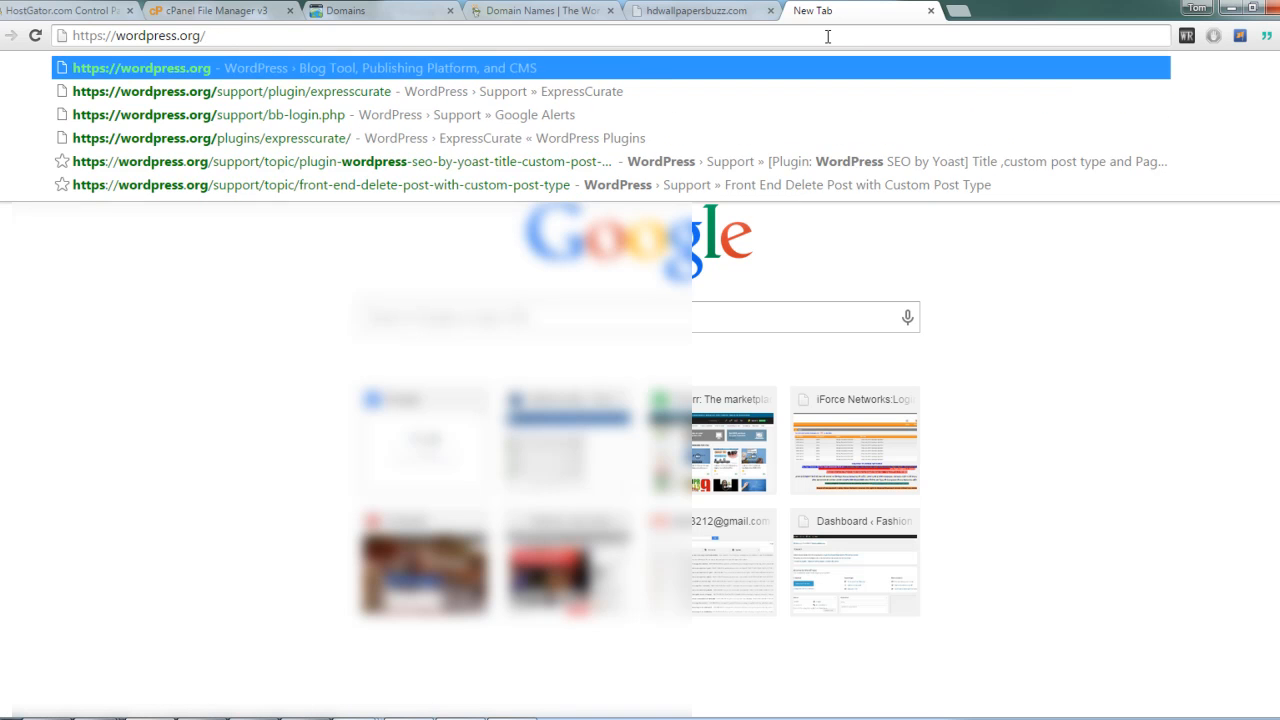
key("Return")
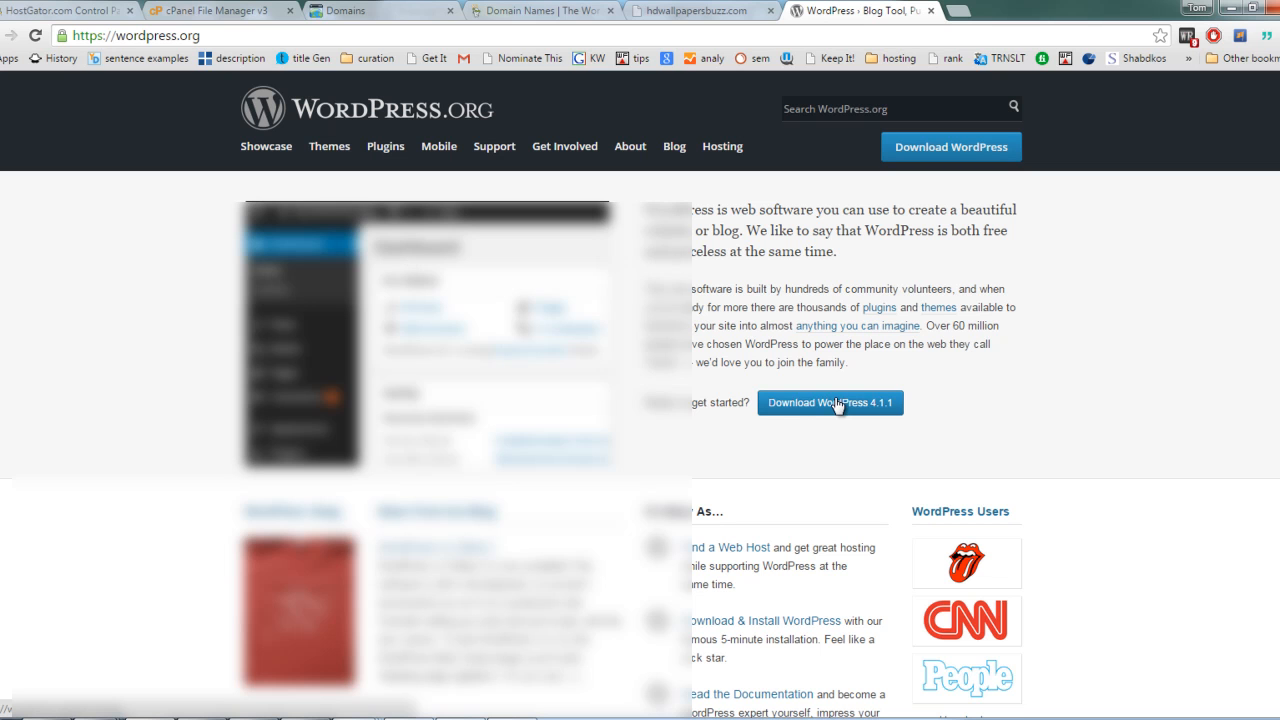
left_click(836, 403)
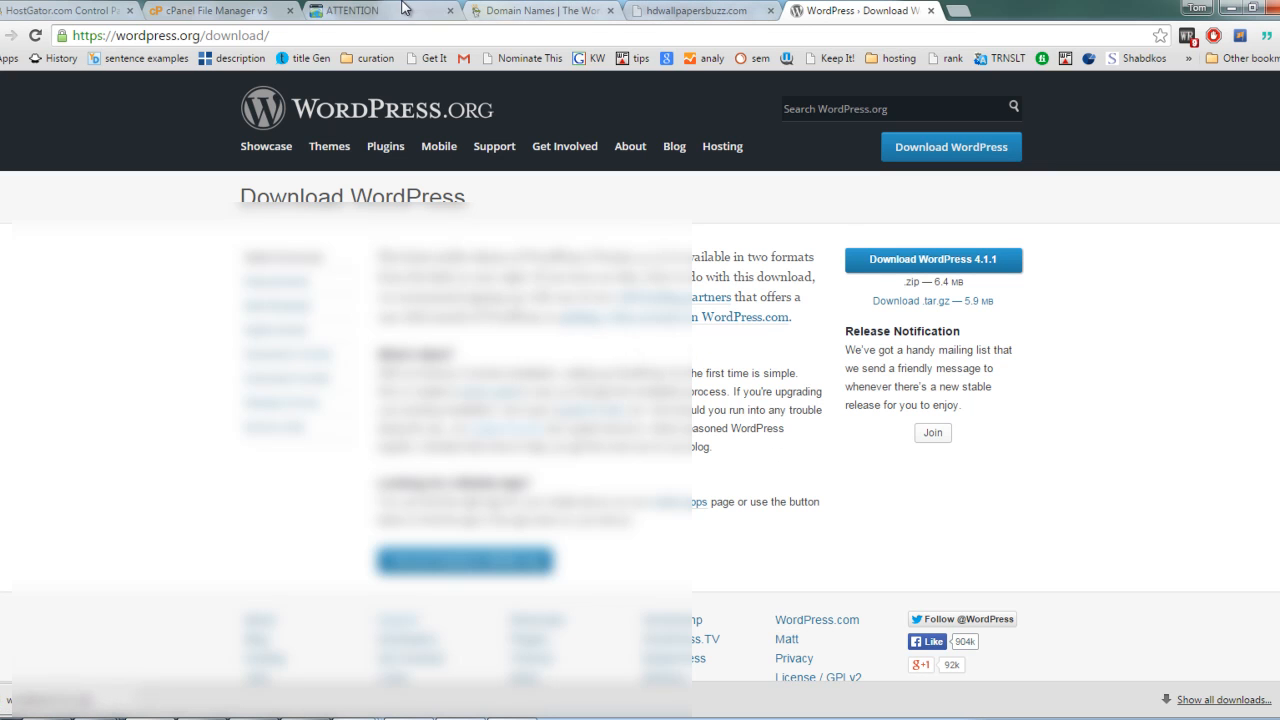
Step: Return to the GoDaddy Domains page and dismiss its security logout dialog
left_click(347, 9)
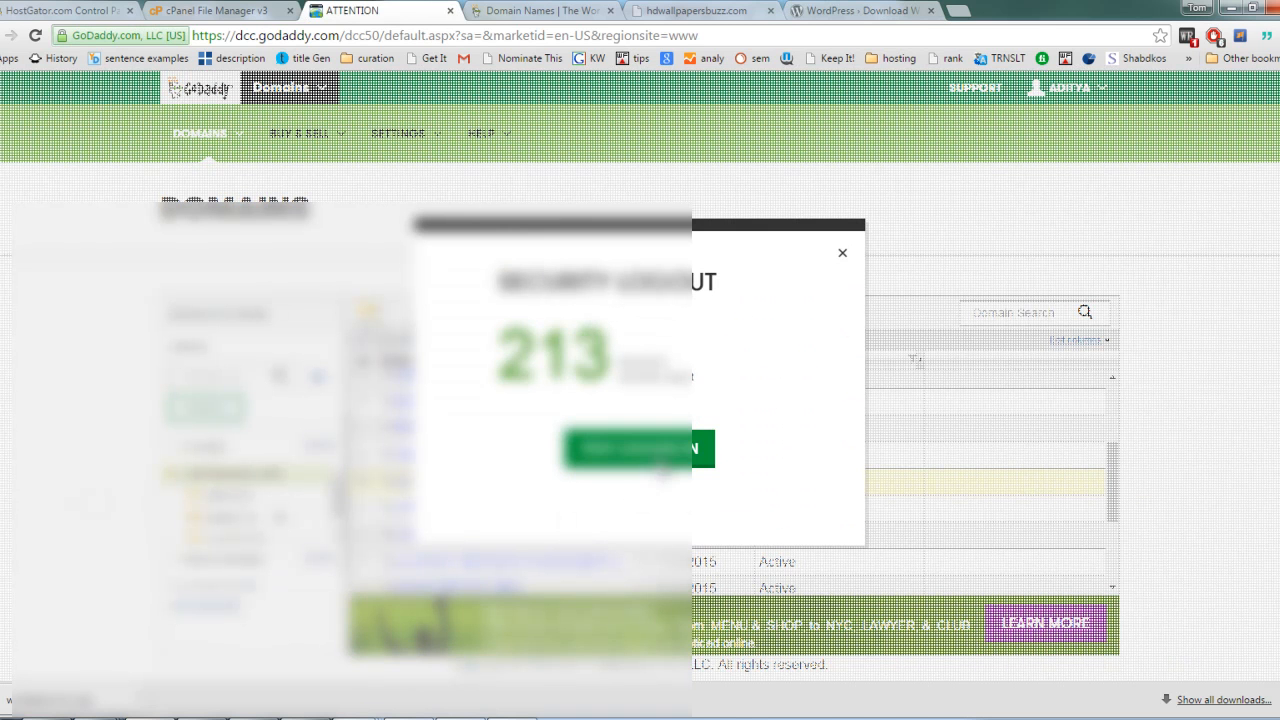
left_click(843, 254)
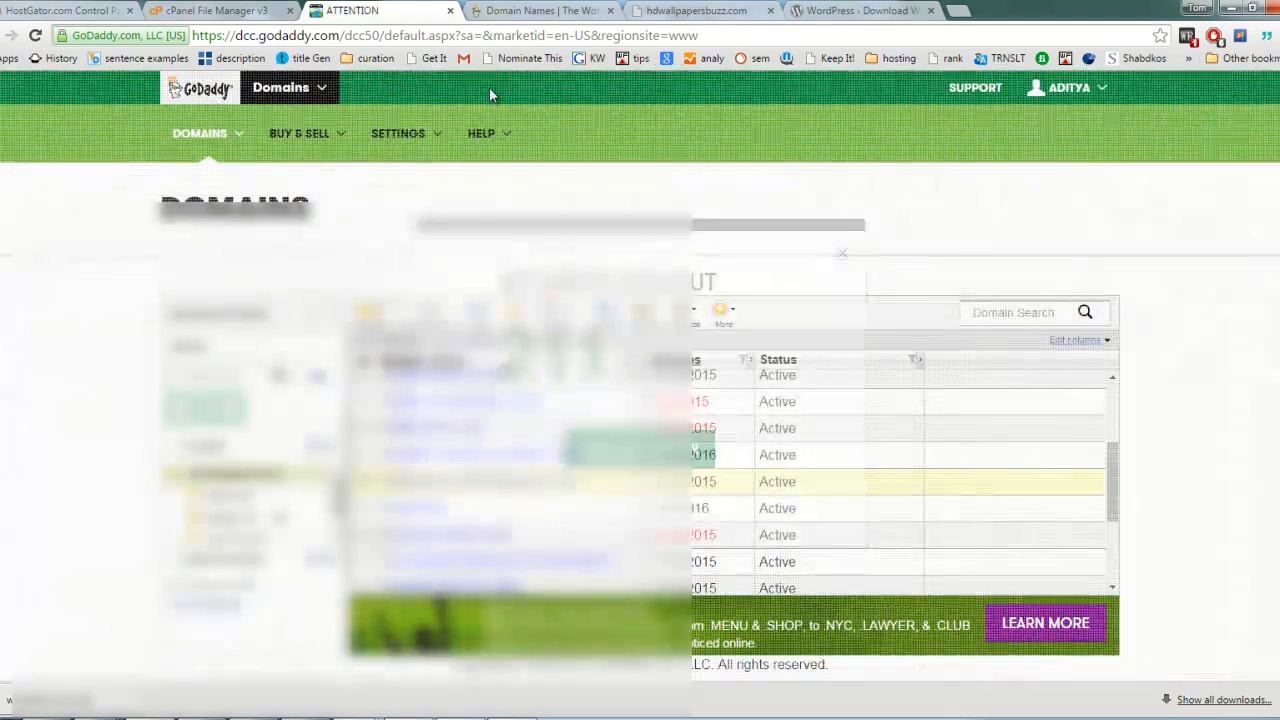
Step: Close the two GoDaddy tabs and return to the cPanel File Manager tab
left_click(450, 12)
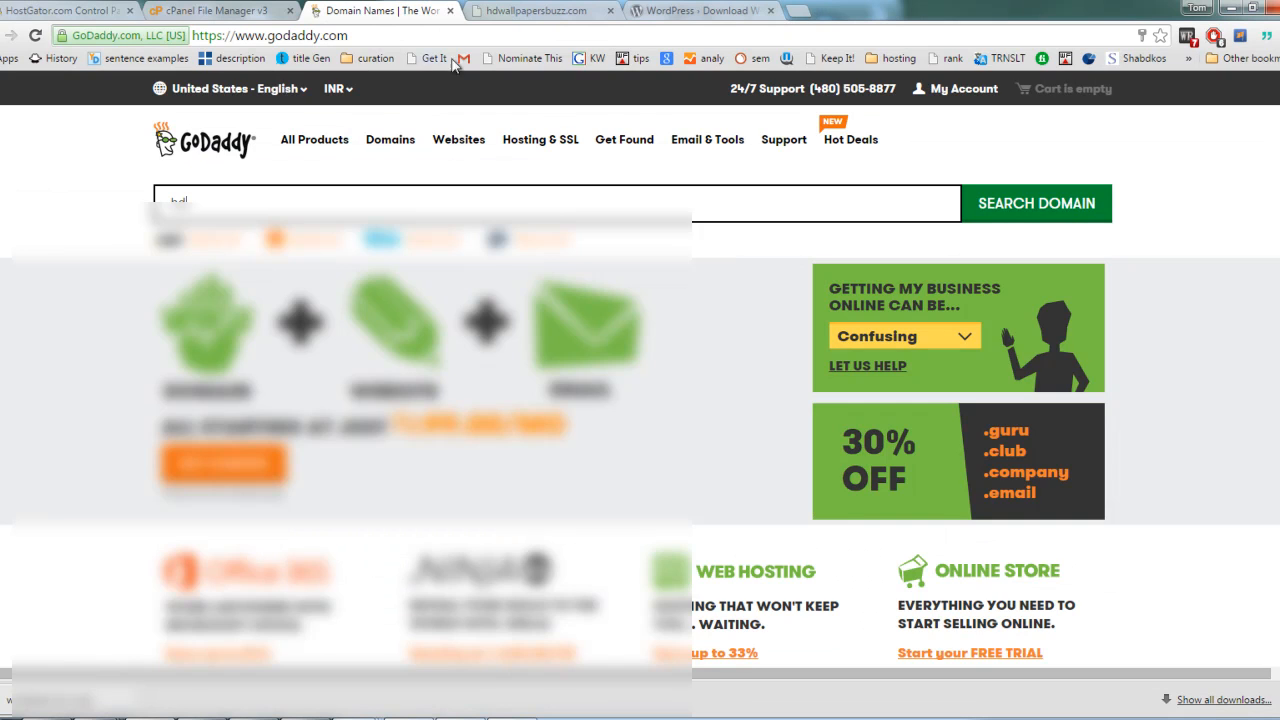
left_click(450, 12)
left_click(213, 14)
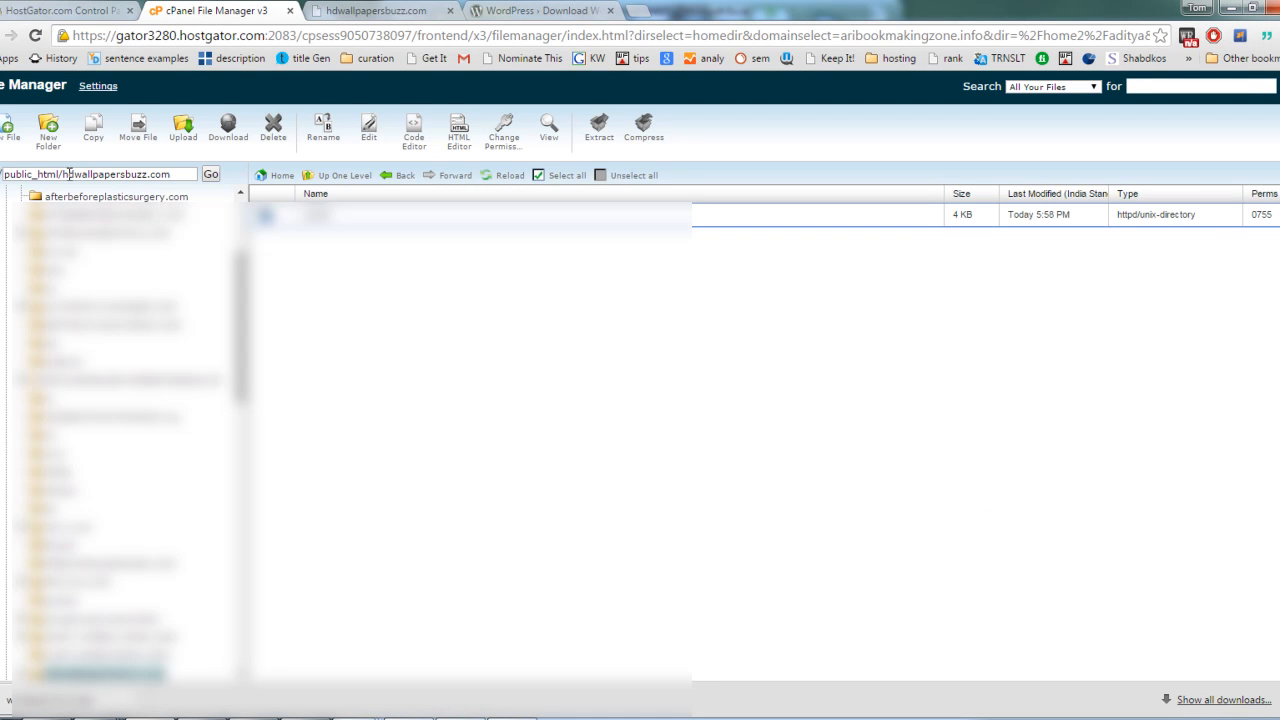
Step: Open the file upload page for the public_html/hdwallpapersbuzz.com folder
left_click_drag(64, 174, 145, 174)
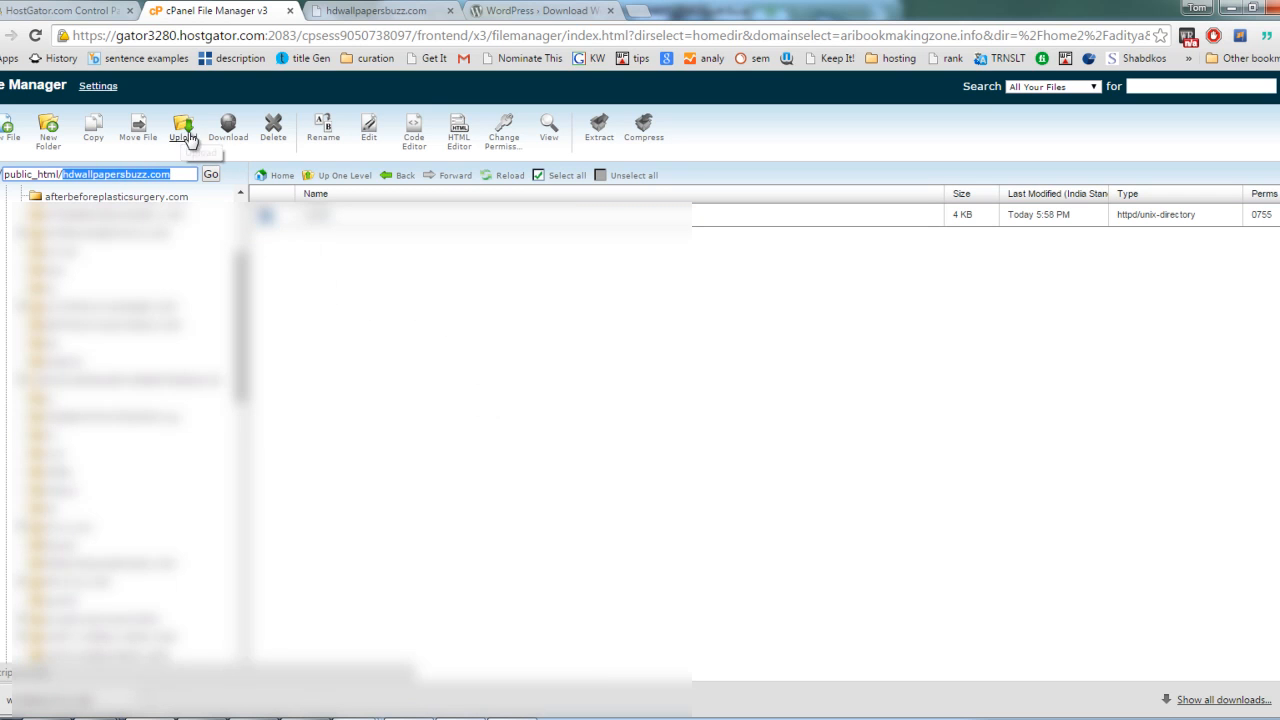
left_click(182, 130)
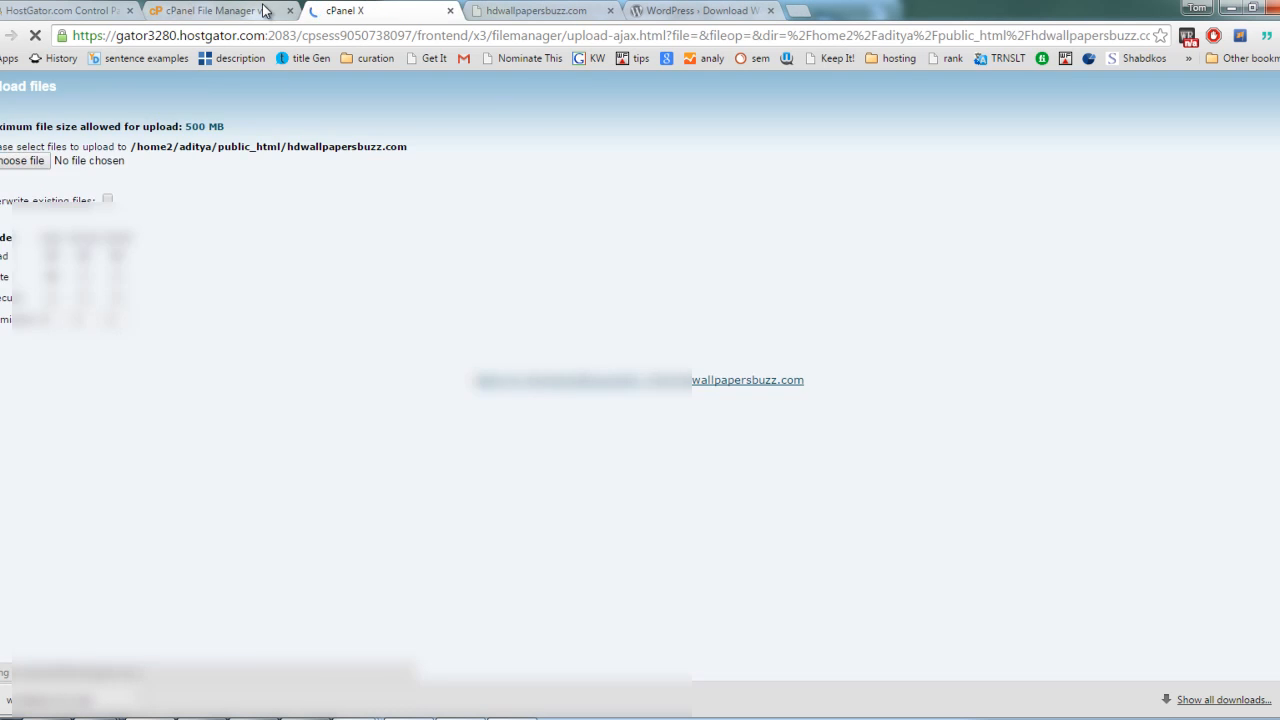
left_click(255, 10)
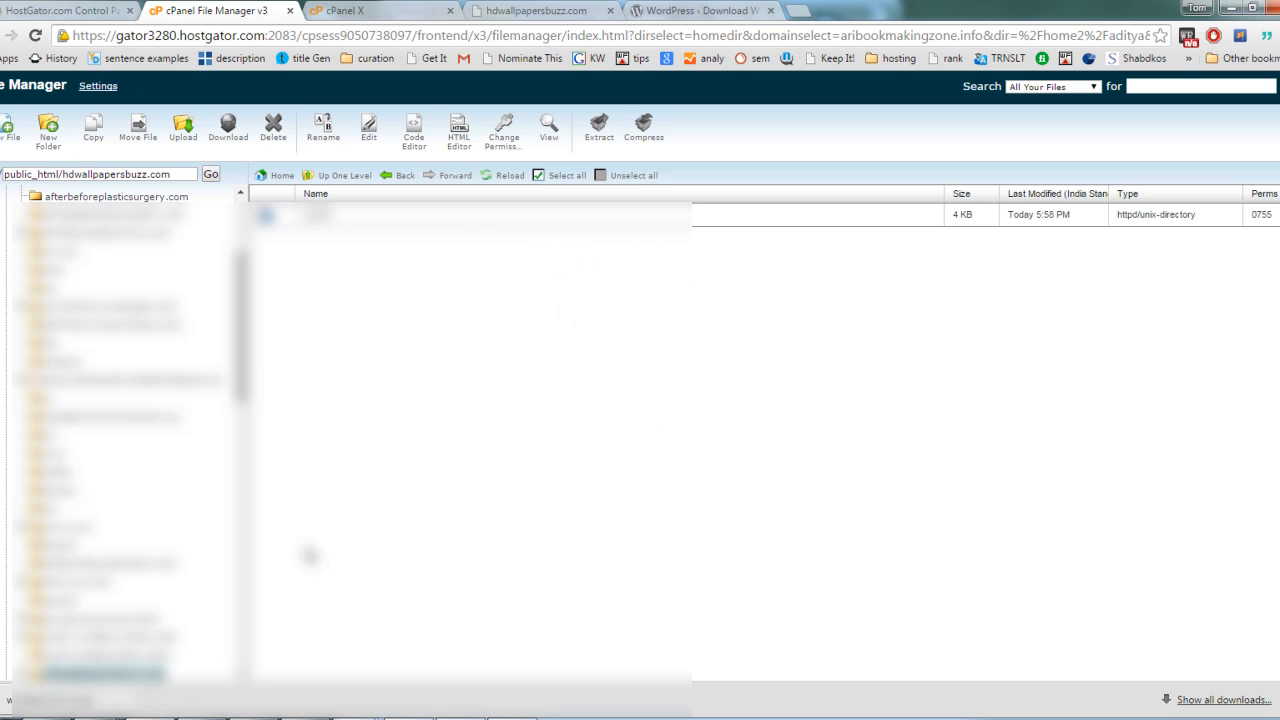
left_click(356, 14)
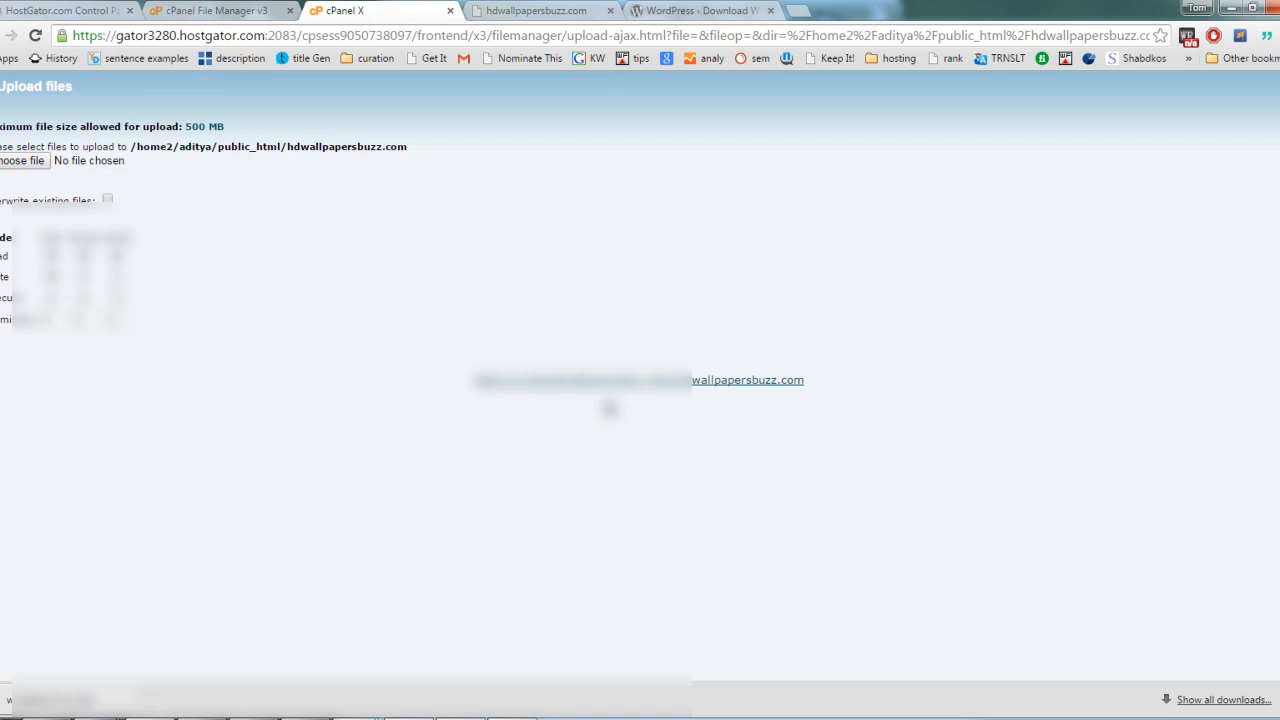
Step: Upload wordpress-4.1.1.zip from the Downloads folder and return to the hdwallpapersbuzz.com directory listing
left_click(28, 163)
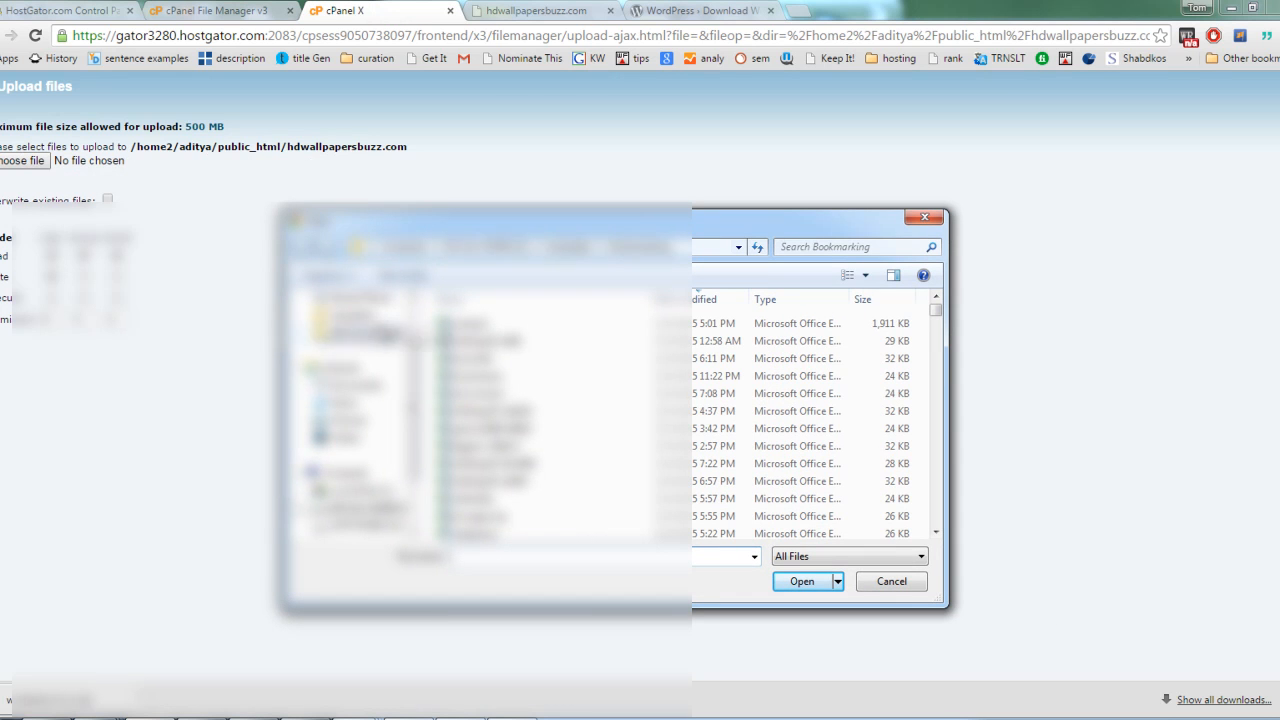
left_click(412, 316)
left_click(369, 348)
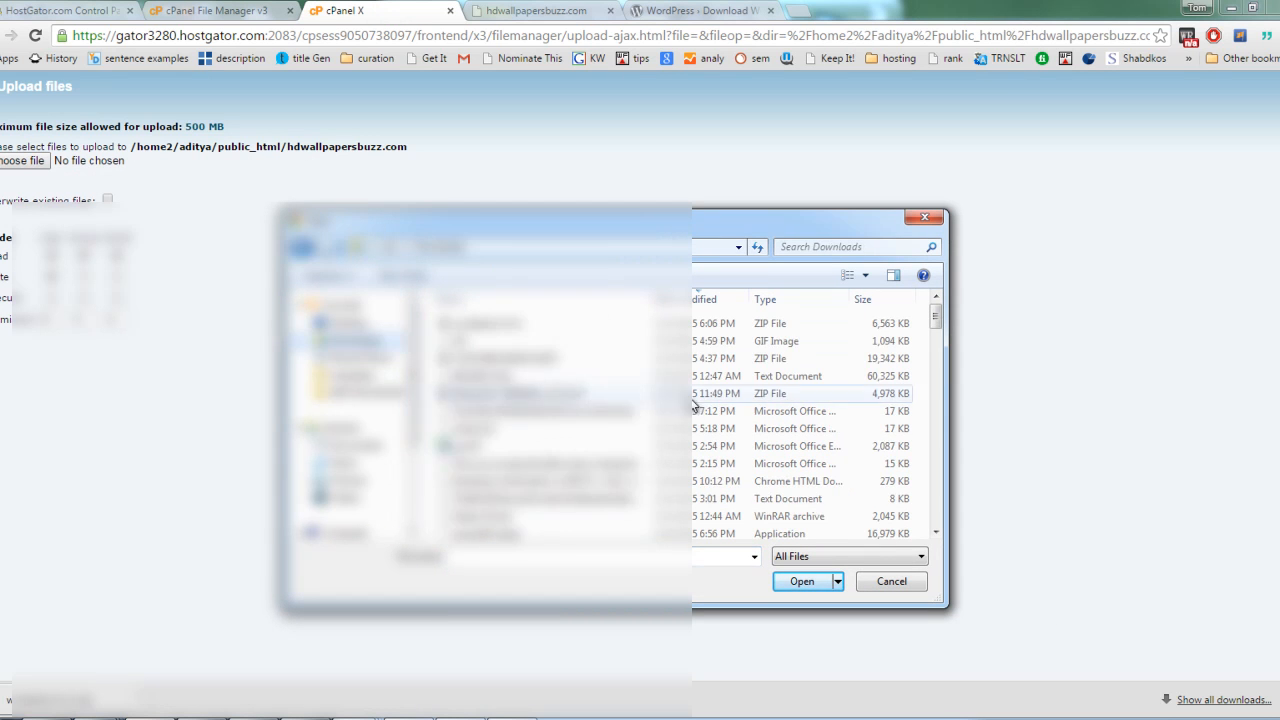
left_click(505, 330)
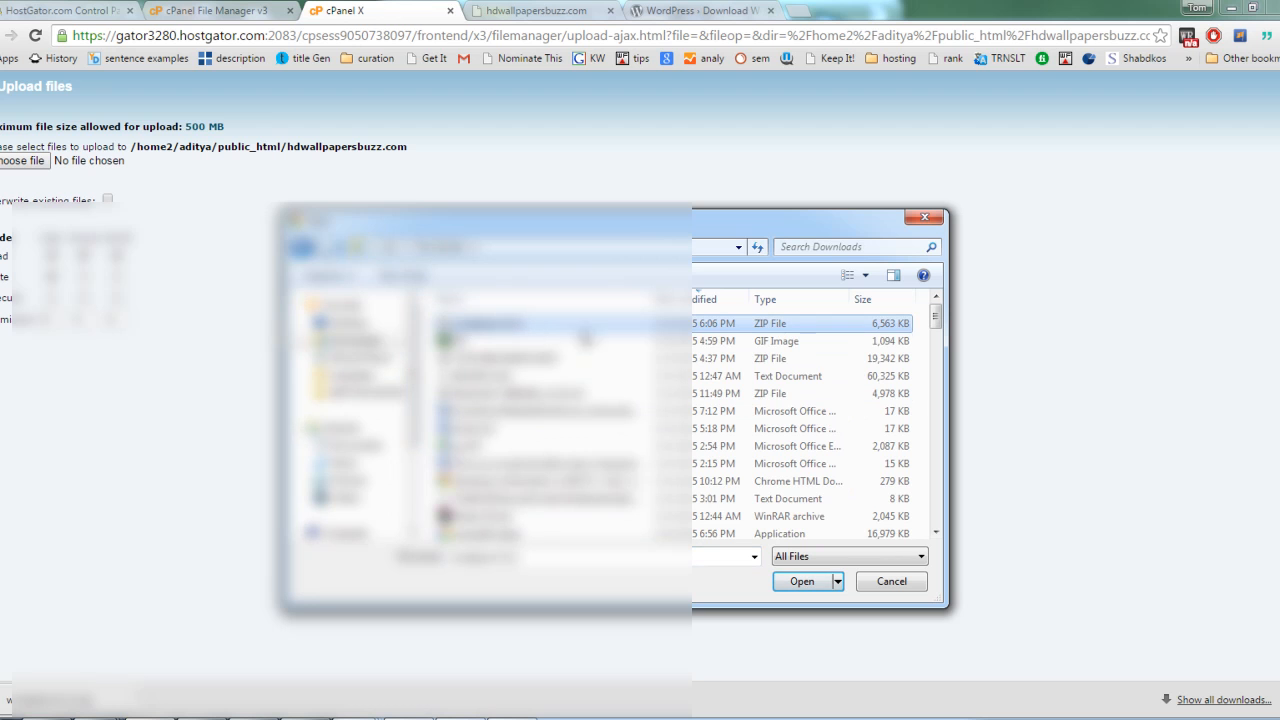
left_click(803, 583)
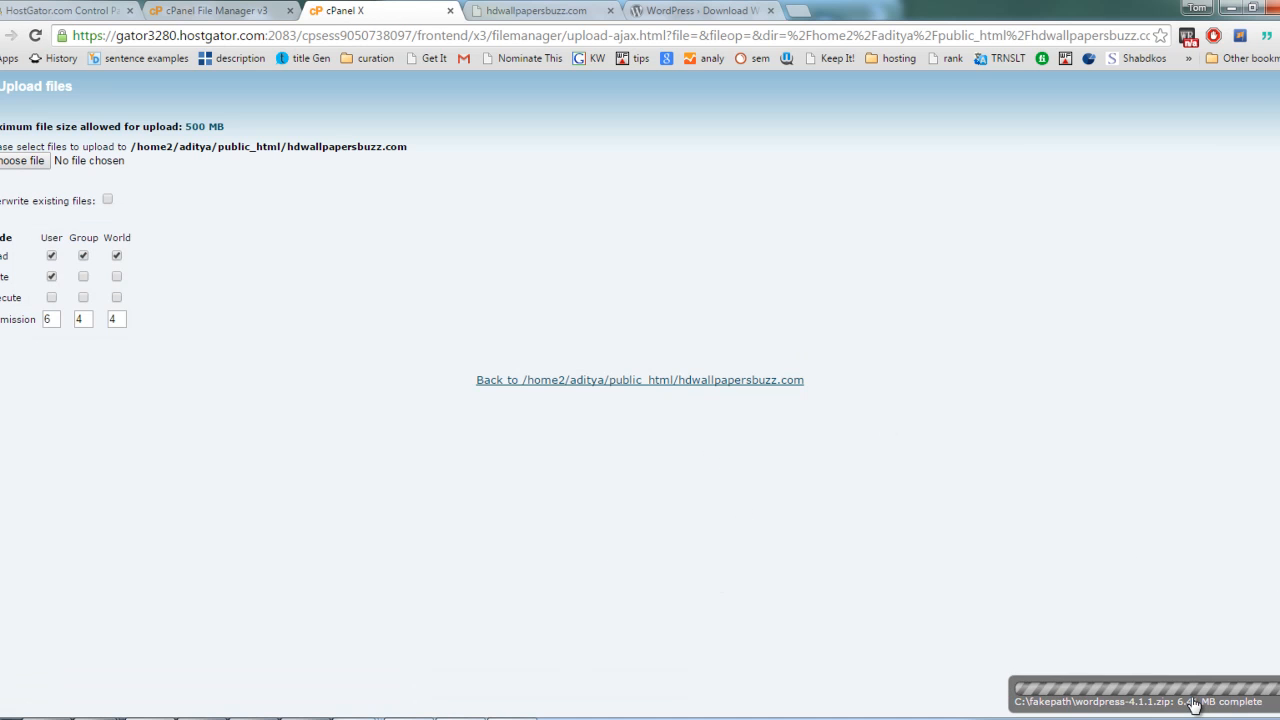
left_click(682, 382)
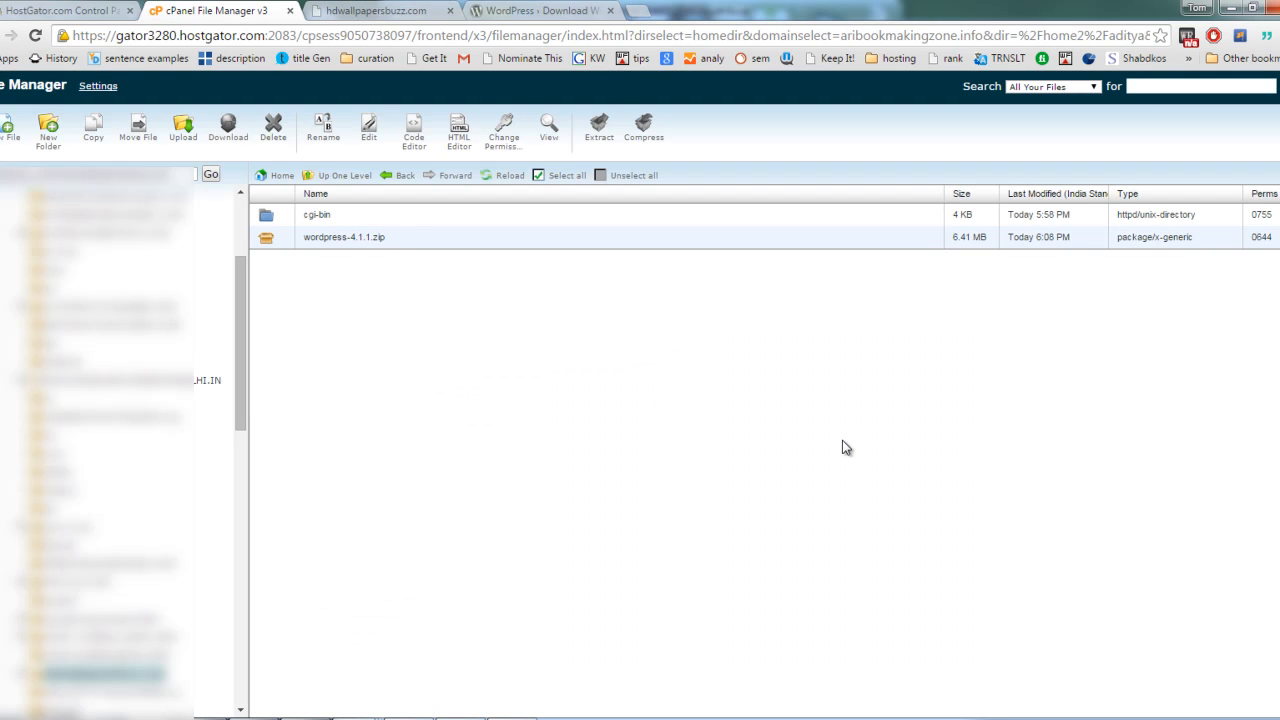
Step: Extract wordpress-4.1.1.zip into /public_html/hdwallpapersbuzz.com and close the extraction results
left_click(507, 239)
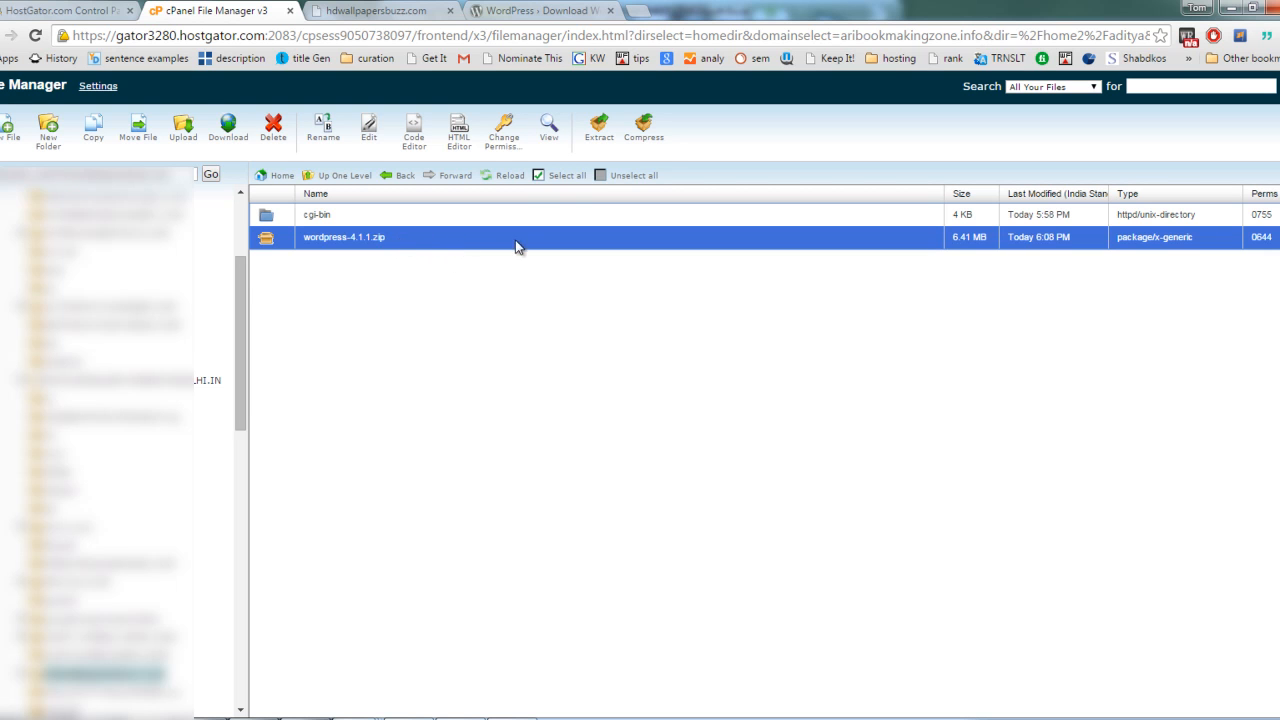
left_click(599, 137)
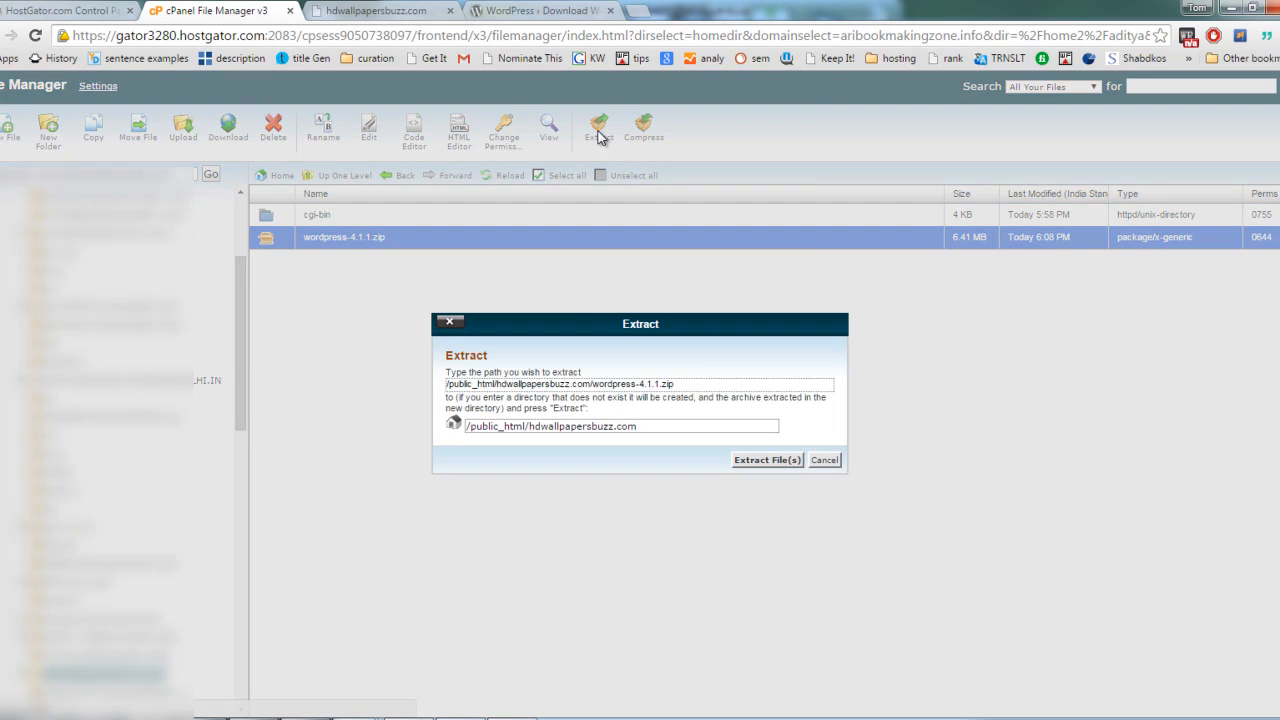
left_click(766, 460)
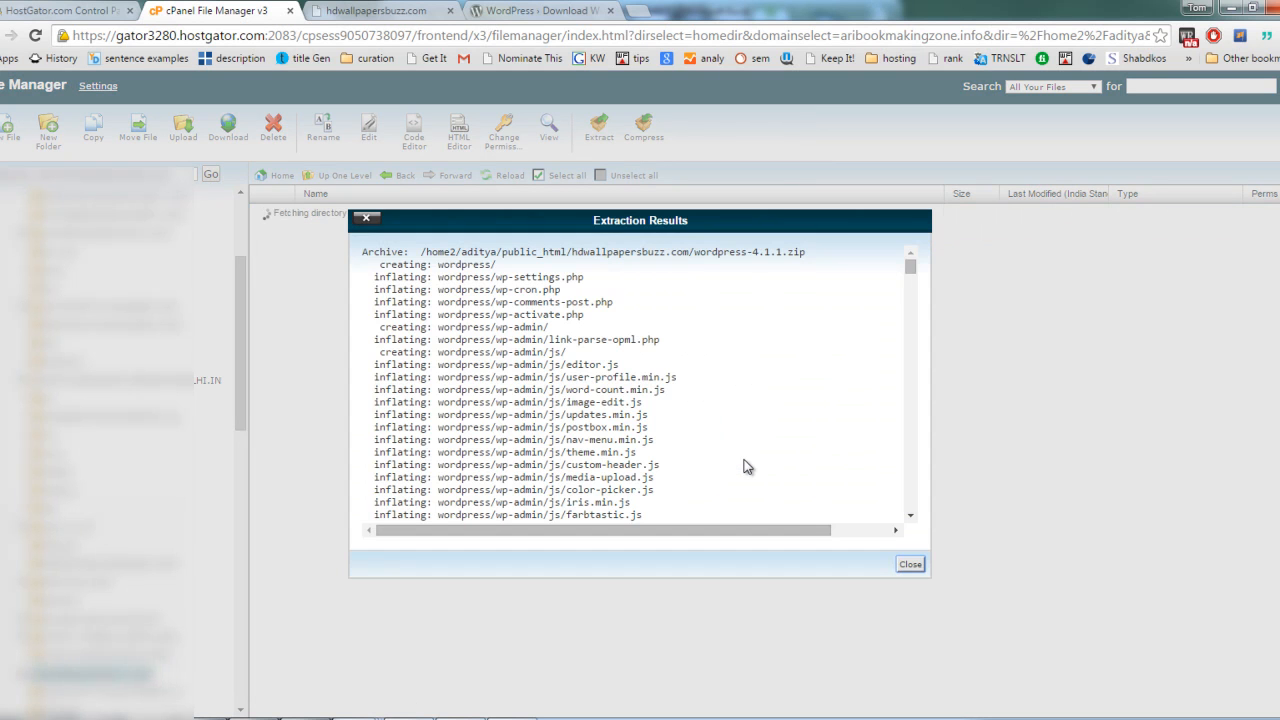
left_click(910, 566)
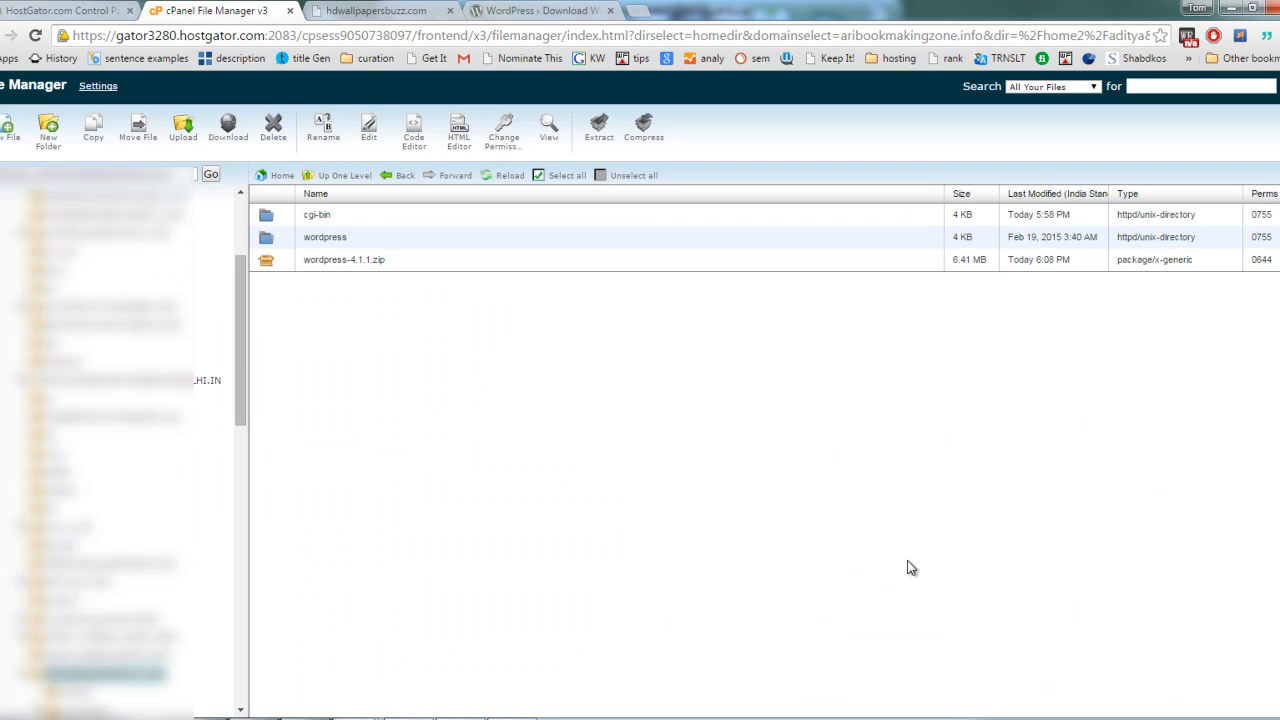
left_click(393, 240)
left_click(421, 263)
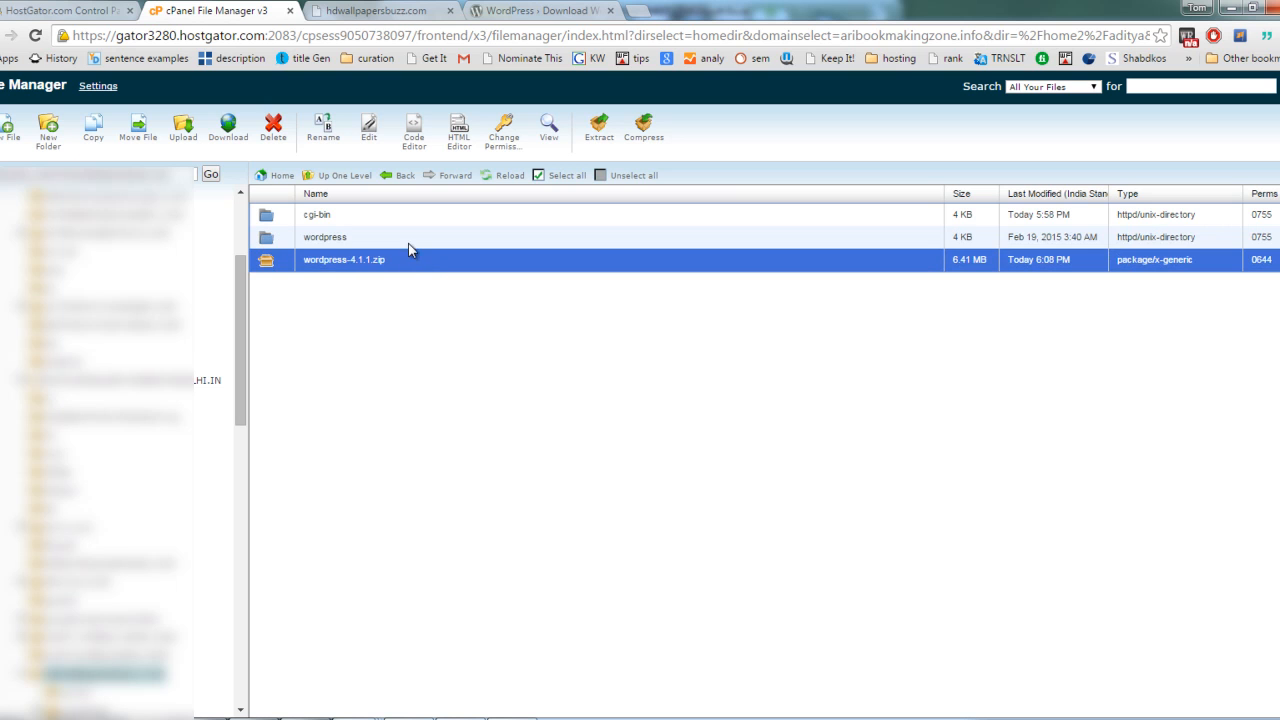
left_click(275, 128)
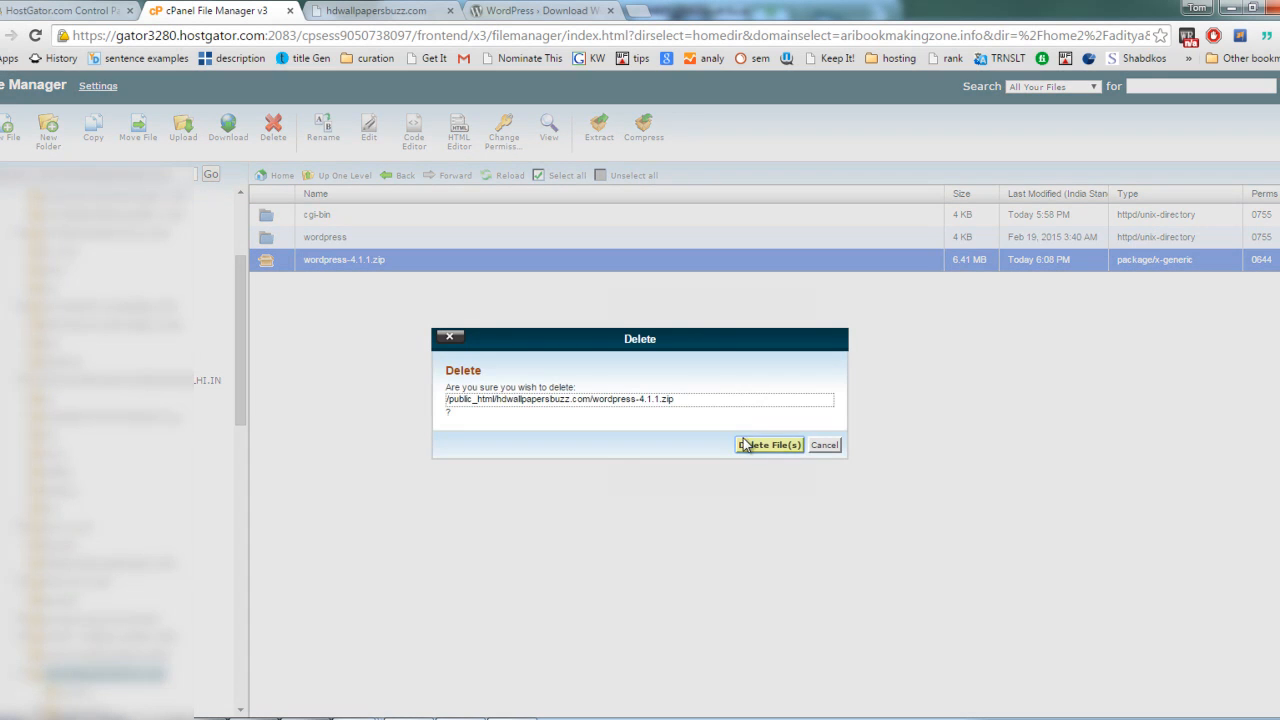
left_click(825, 445)
left_click(440, 240)
left_click(408, 268)
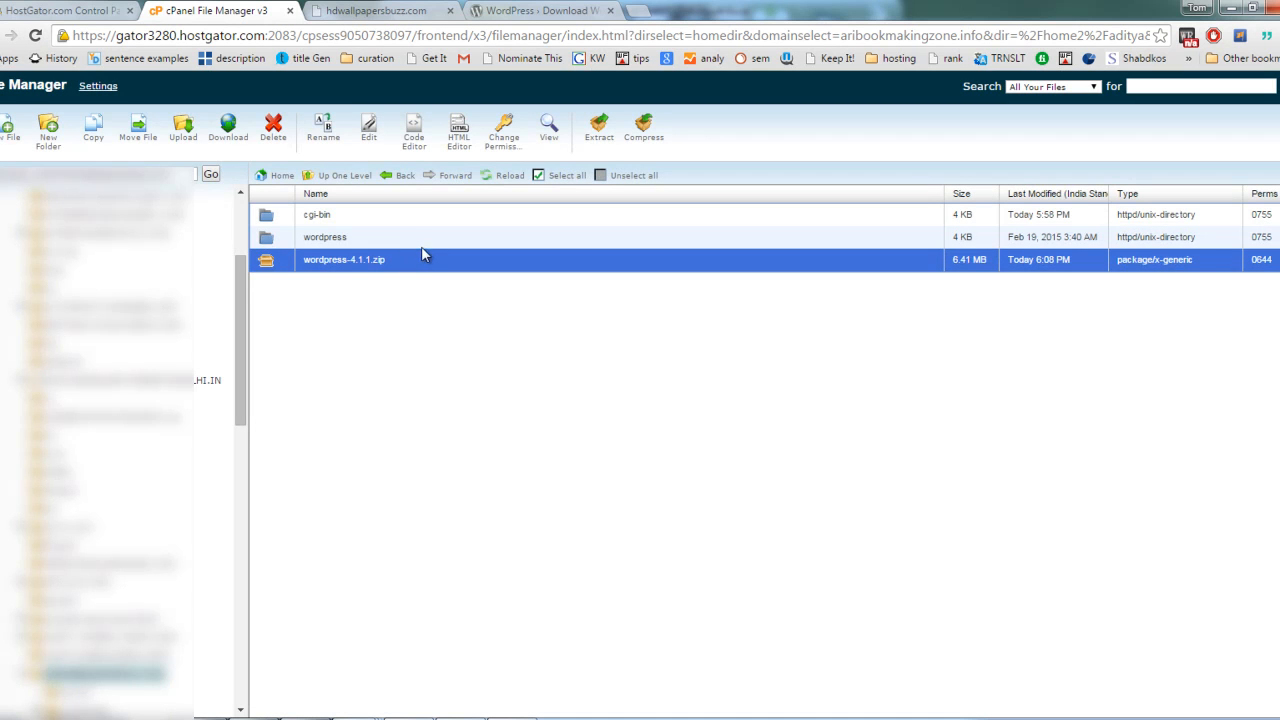
Step: Open the extracted wordpress folder and move all its contents up into /public_html/hdwallpapersbuzz.com
left_click(416, 244)
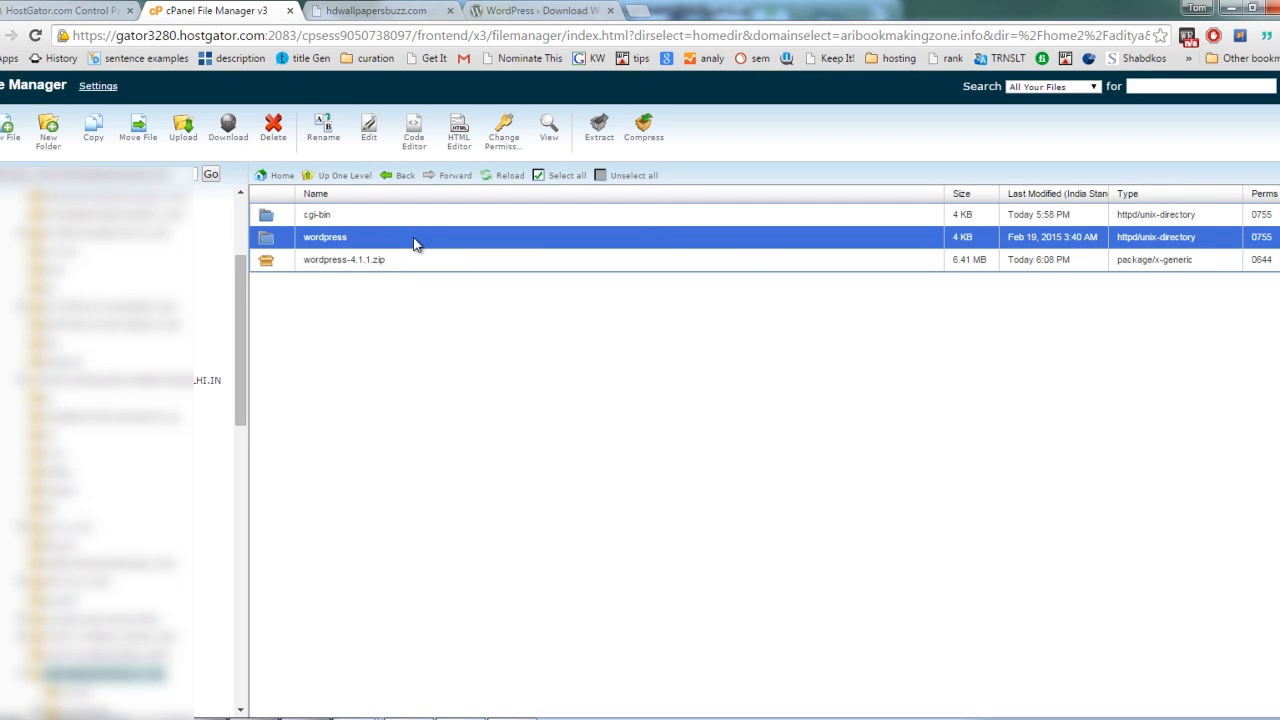
double_click(416, 244)
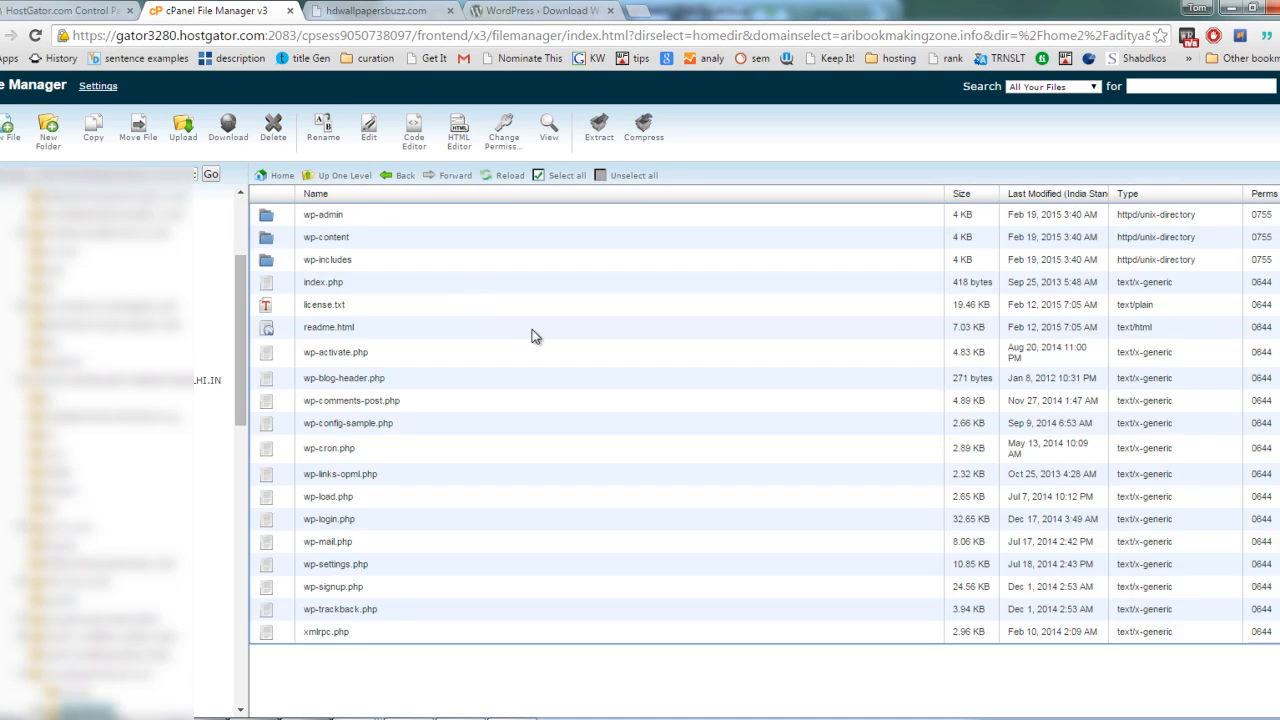
mouse_move(178, 174)
left_mouse_down()
mouse_move(231, 174)
mouse_move(164, 174)
left_mouse_up()
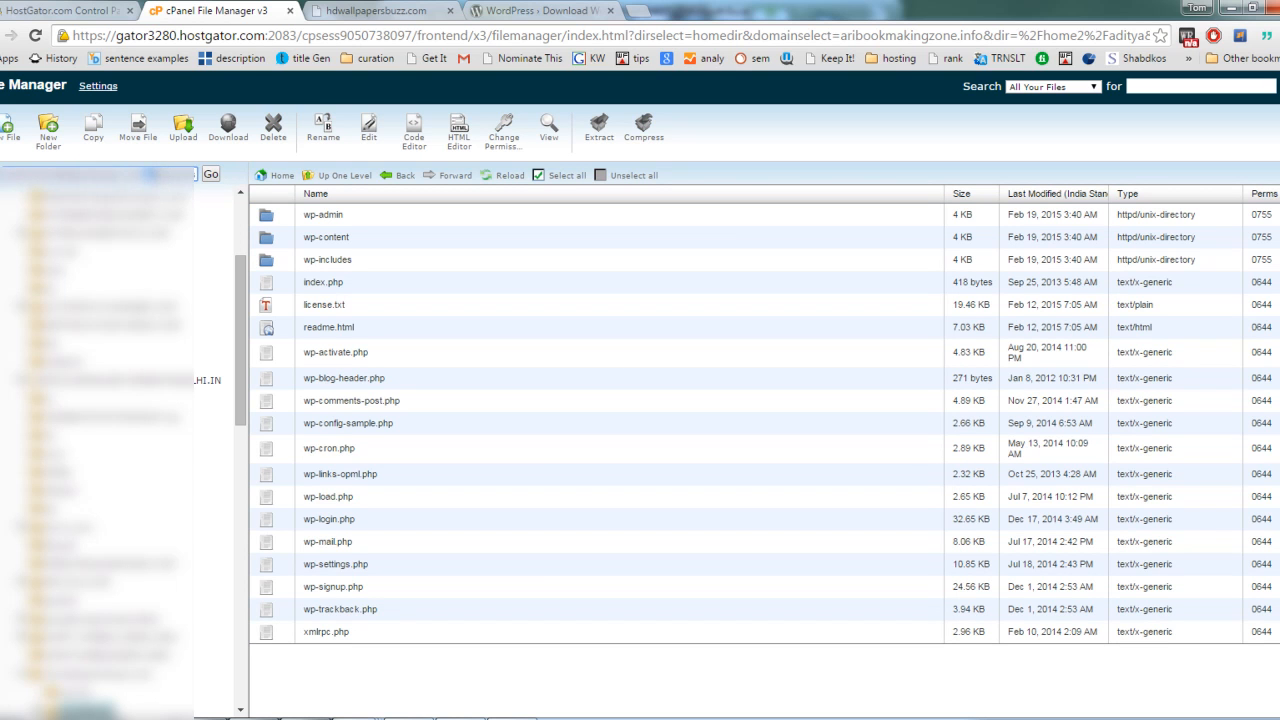
left_click(558, 177)
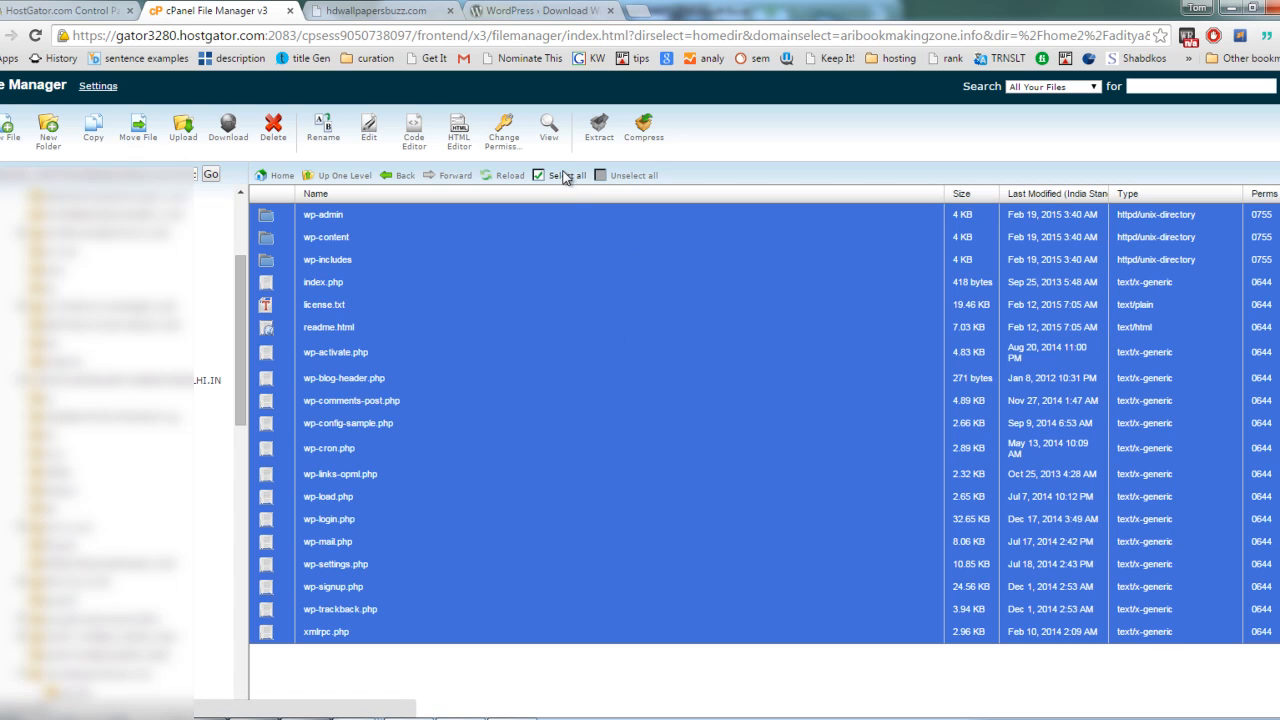
left_click(141, 142)
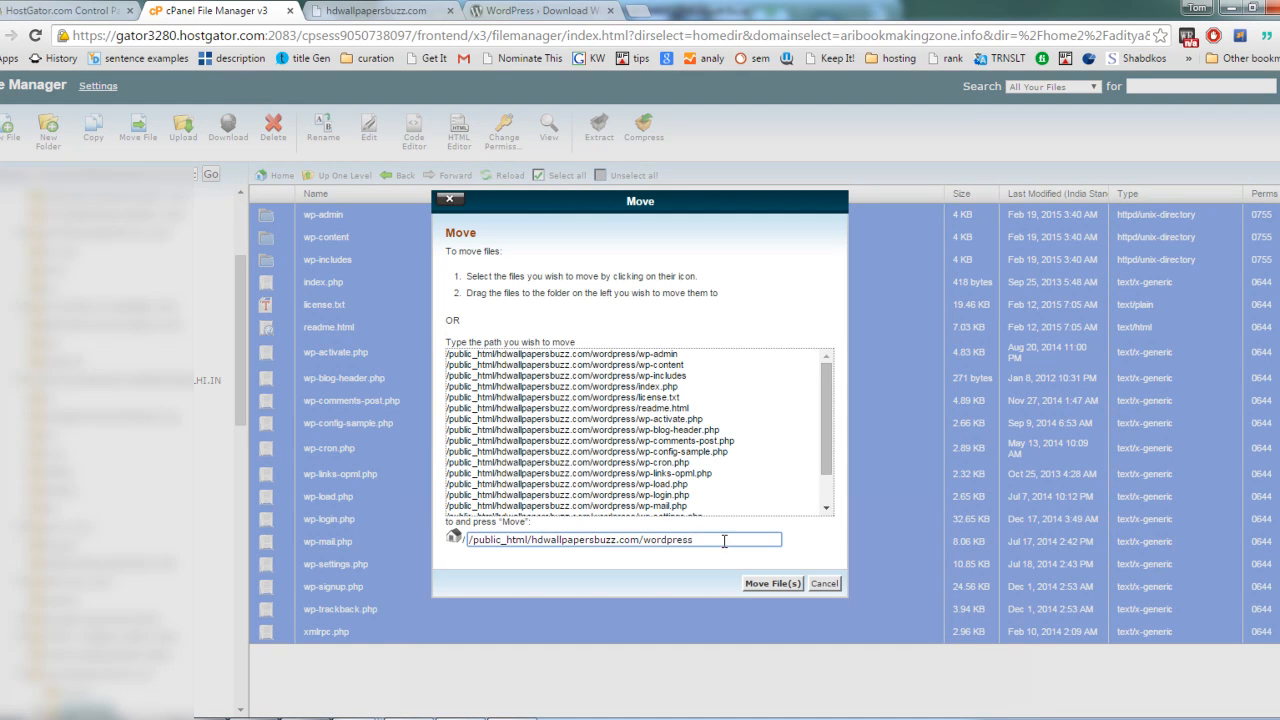
left_click_drag(648, 545, 714, 544)
key("BackSpace")
left_click(773, 584)
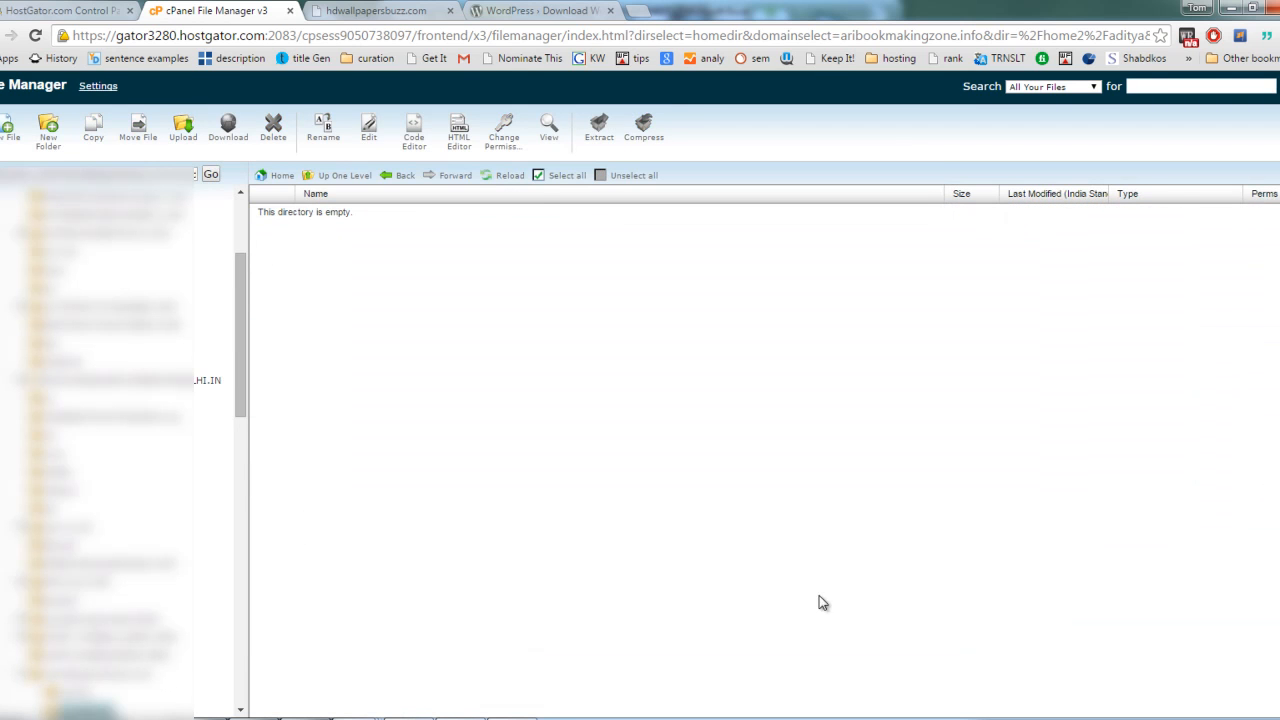
Step: Go up to the hdwallpapersbuzz.com folder and delete the empty wordpress folder
left_click(350, 178)
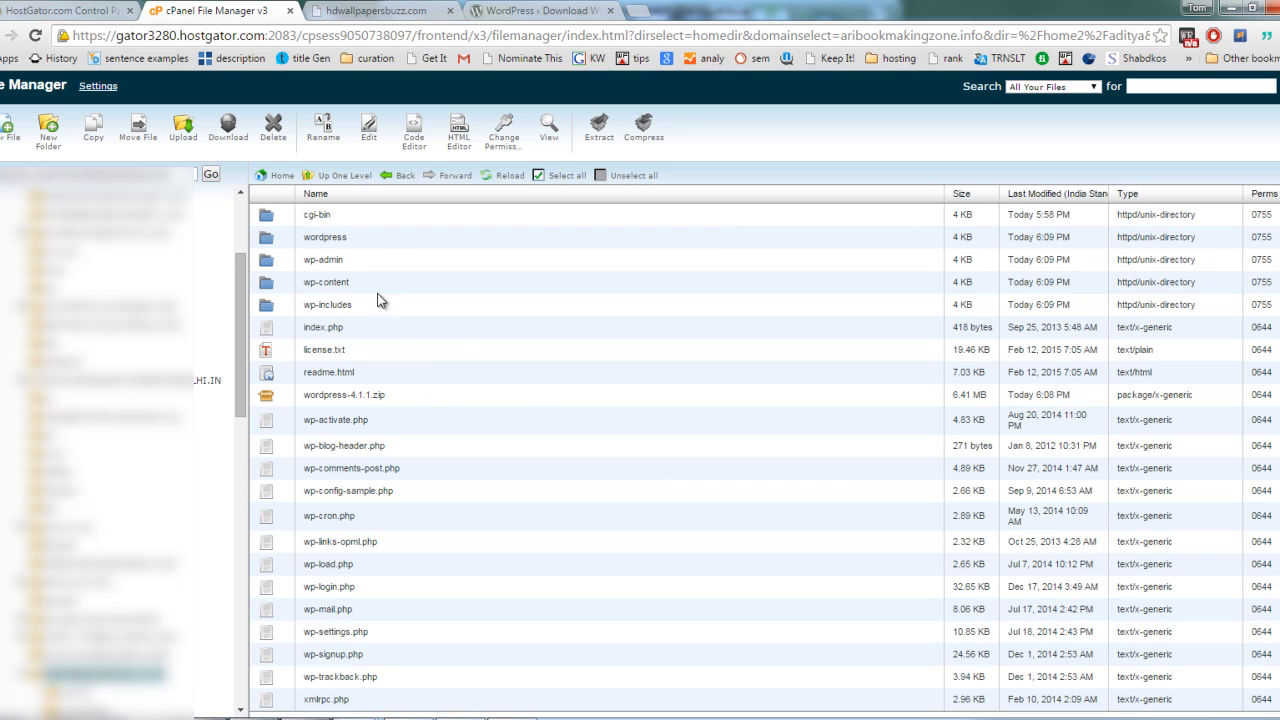
left_click(378, 238)
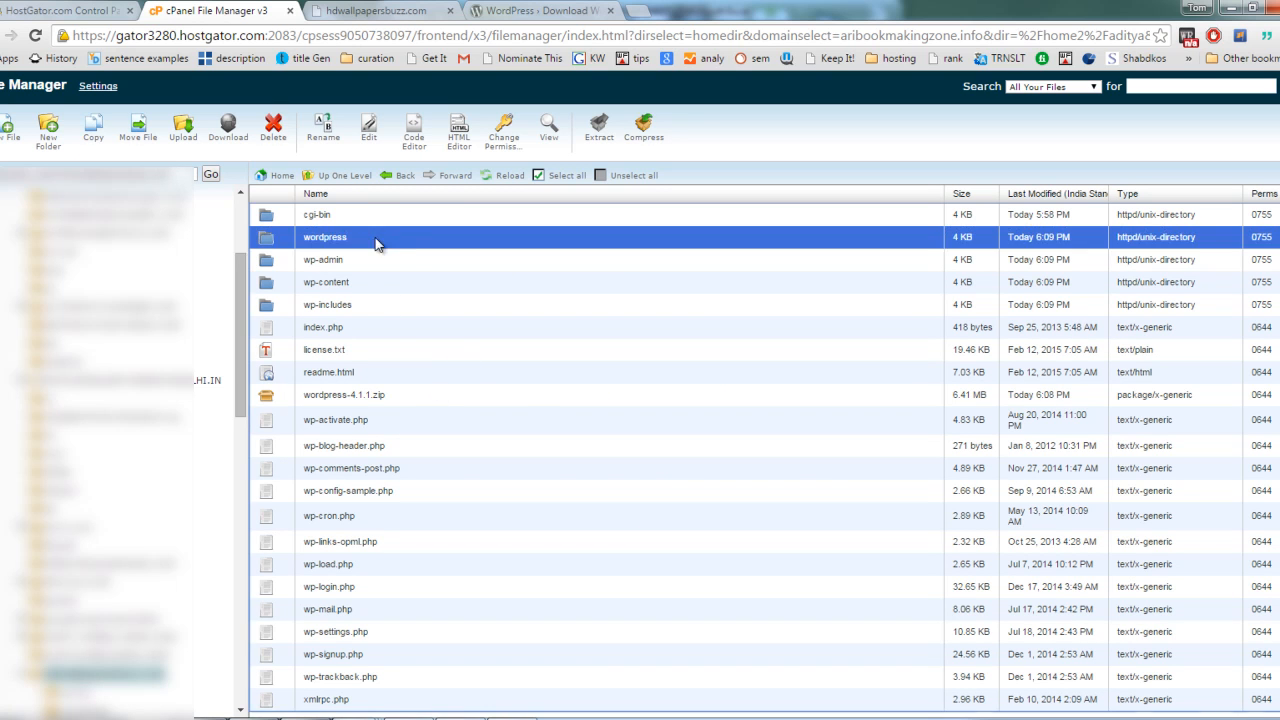
left_click(273, 130)
left_click(759, 447)
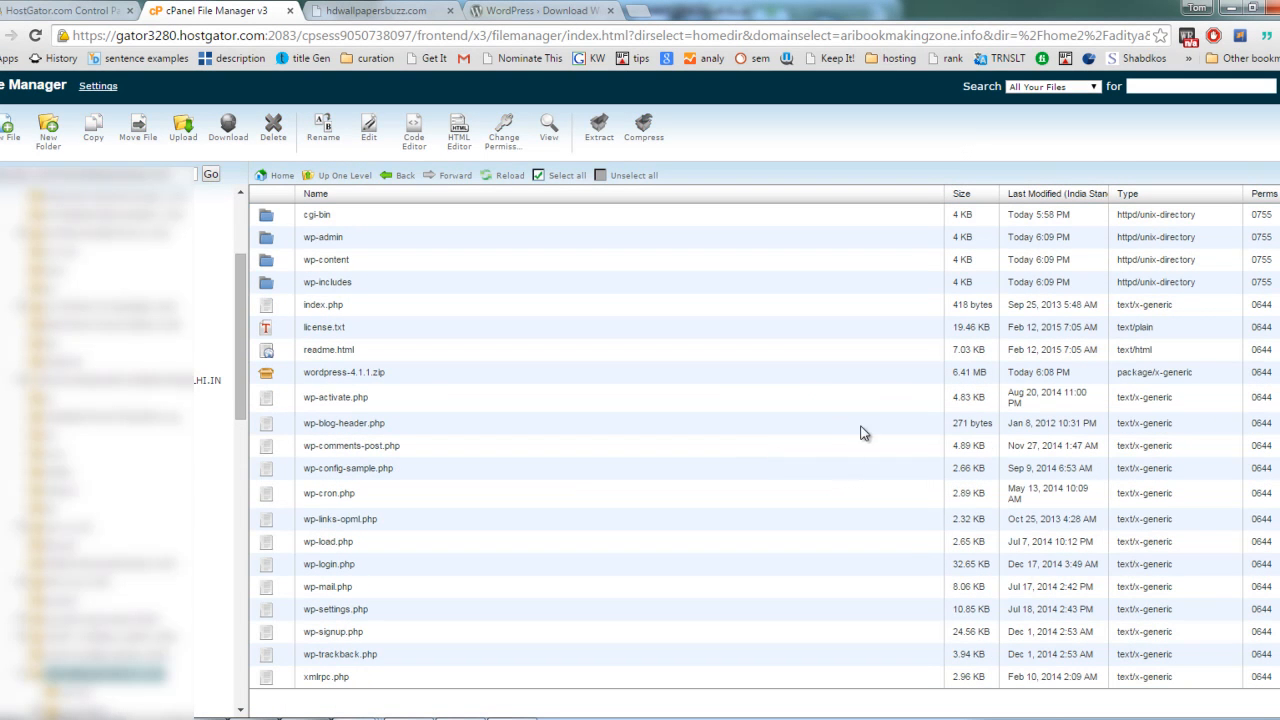
Step: Delete wordpress-4.1.1.zip from the hdwallpapersbuzz.com folder and reload the file listing
left_click(412, 380)
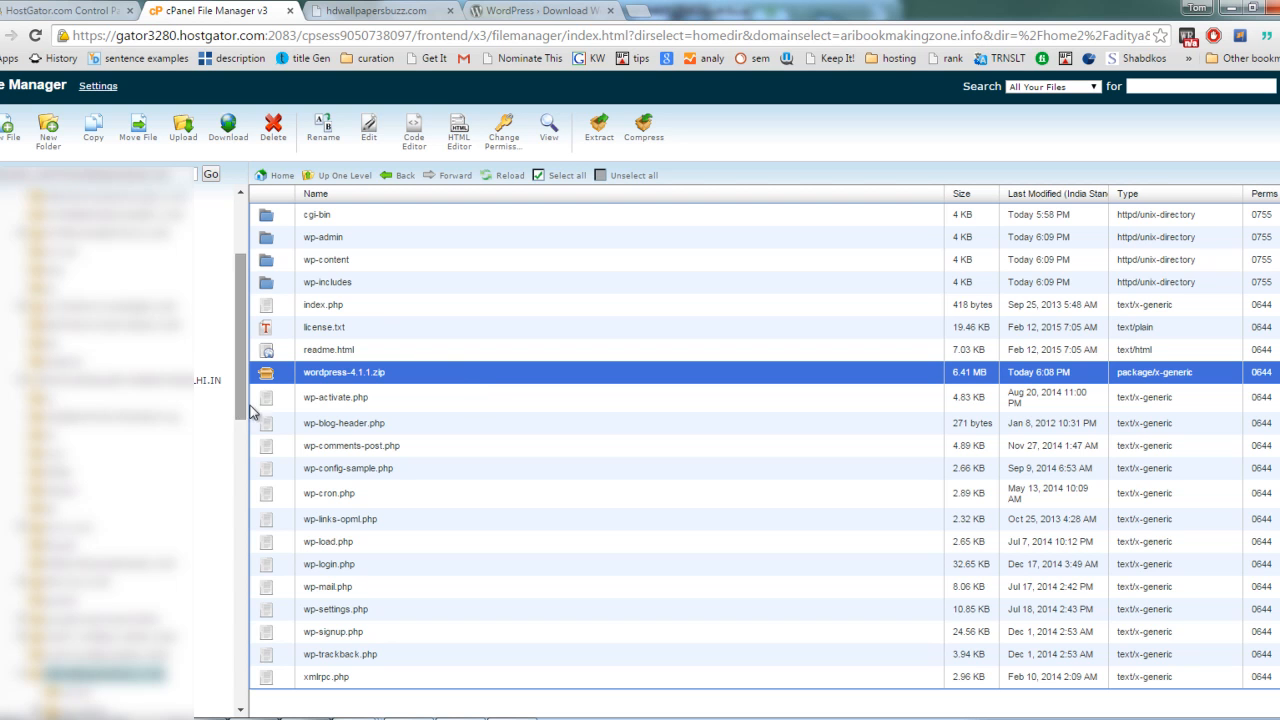
left_click(273, 130)
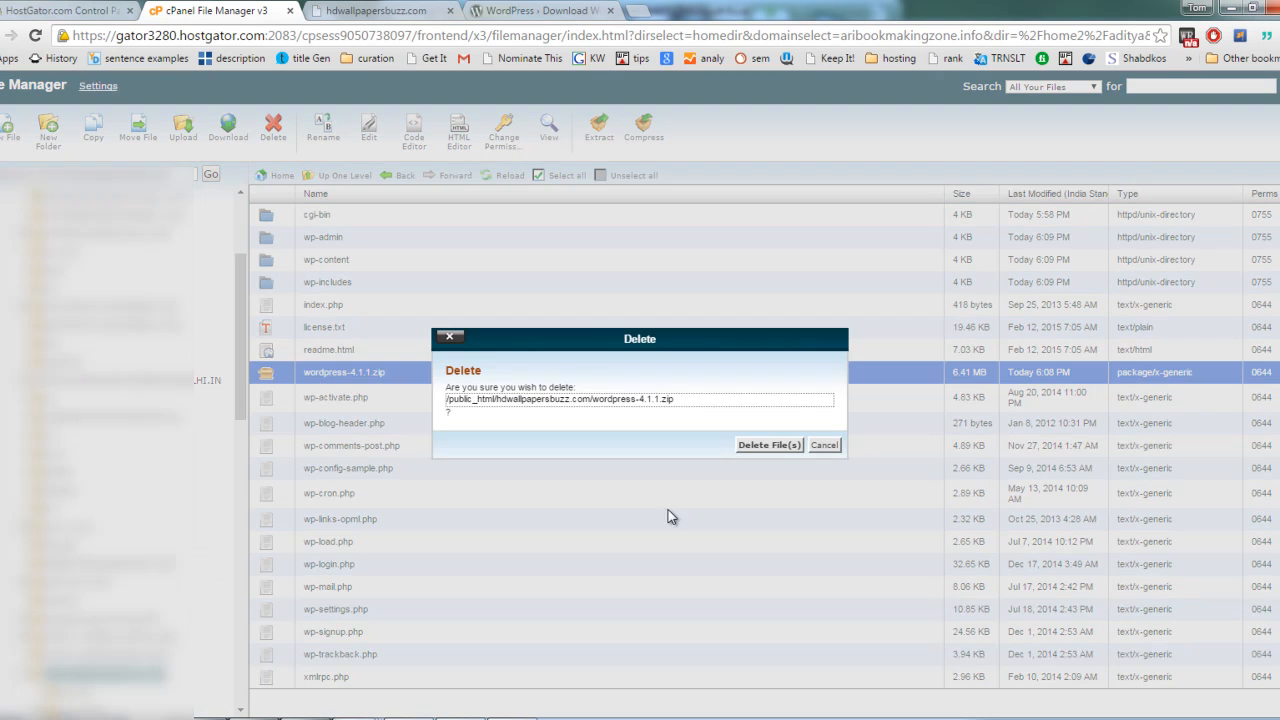
left_click(770, 445)
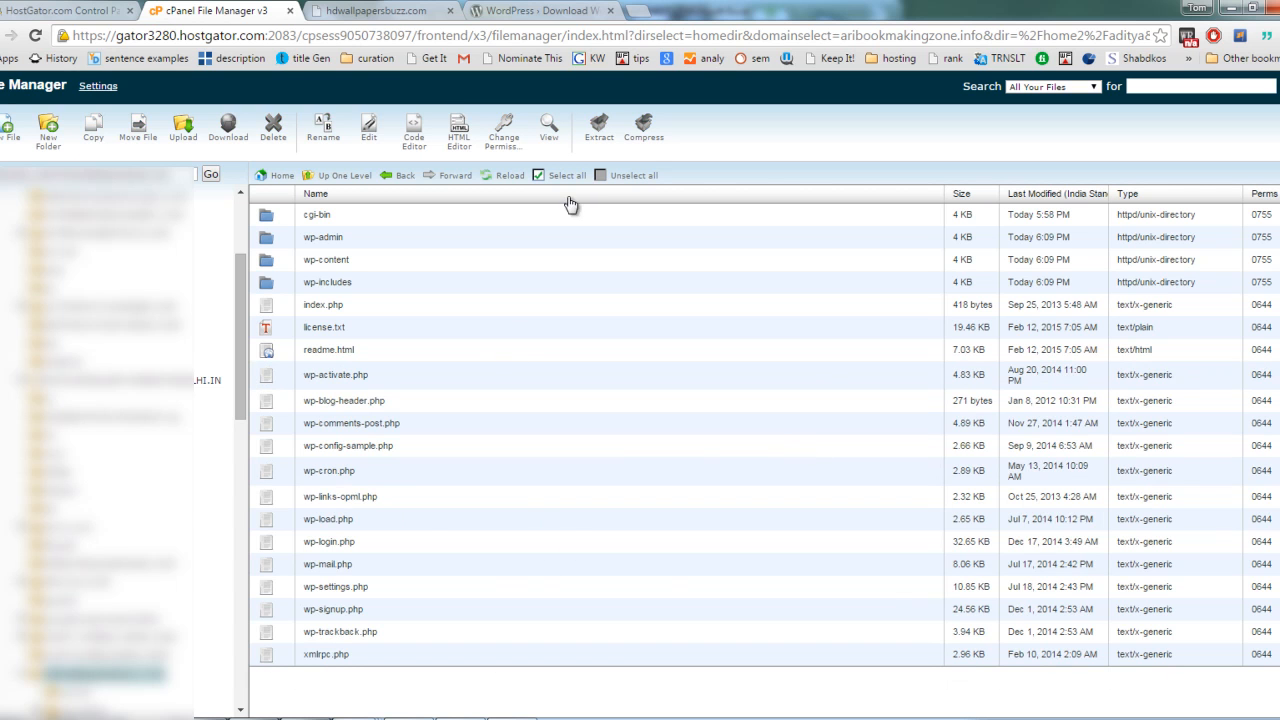
left_click(503, 176)
Step: Check the saved database name, username and password in the Notepad note, and return to File Manager
left_click(573, 717)
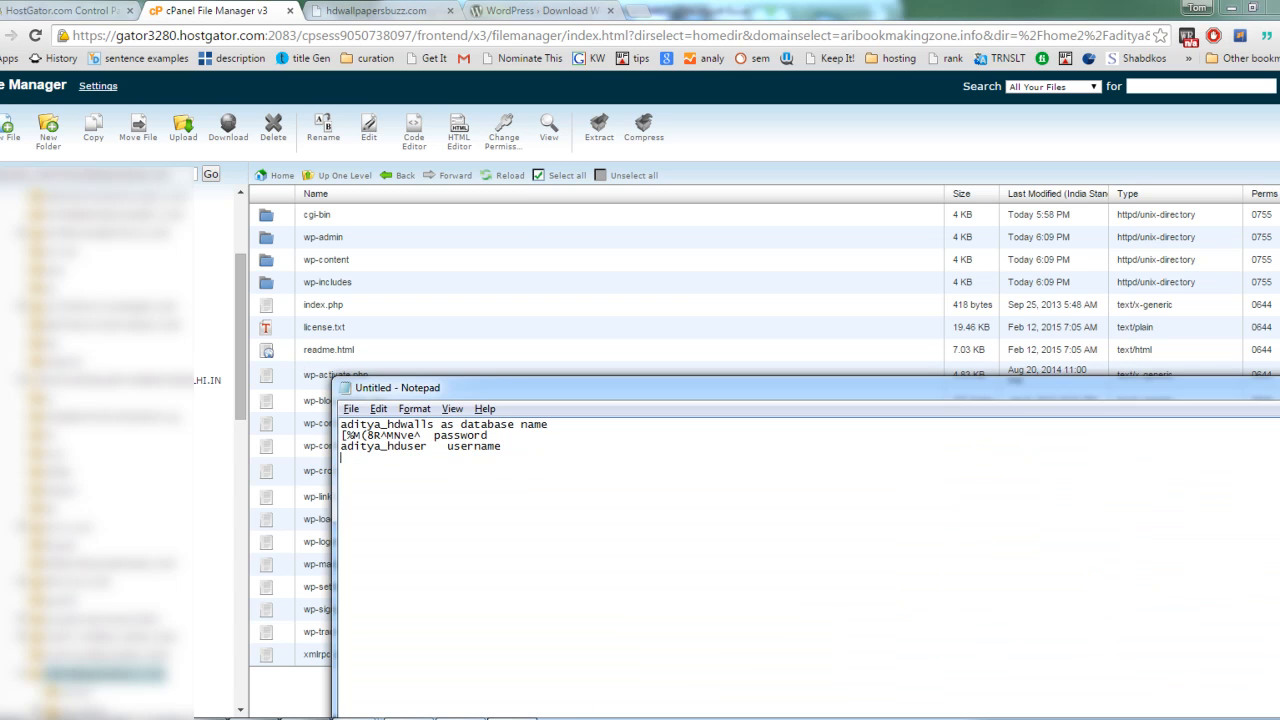
left_click(514, 718)
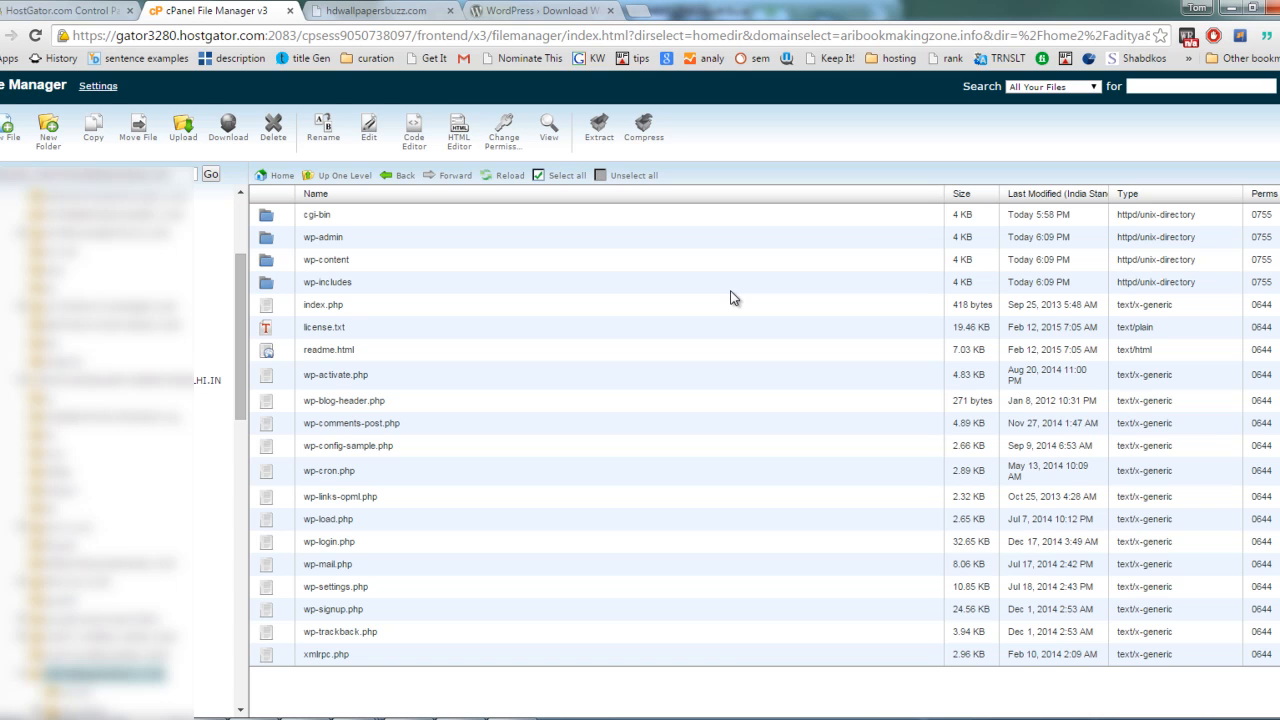
Step: Switch to the hdwallpapersbuzz.com browser tab and load the site's address again
left_click(408, 10)
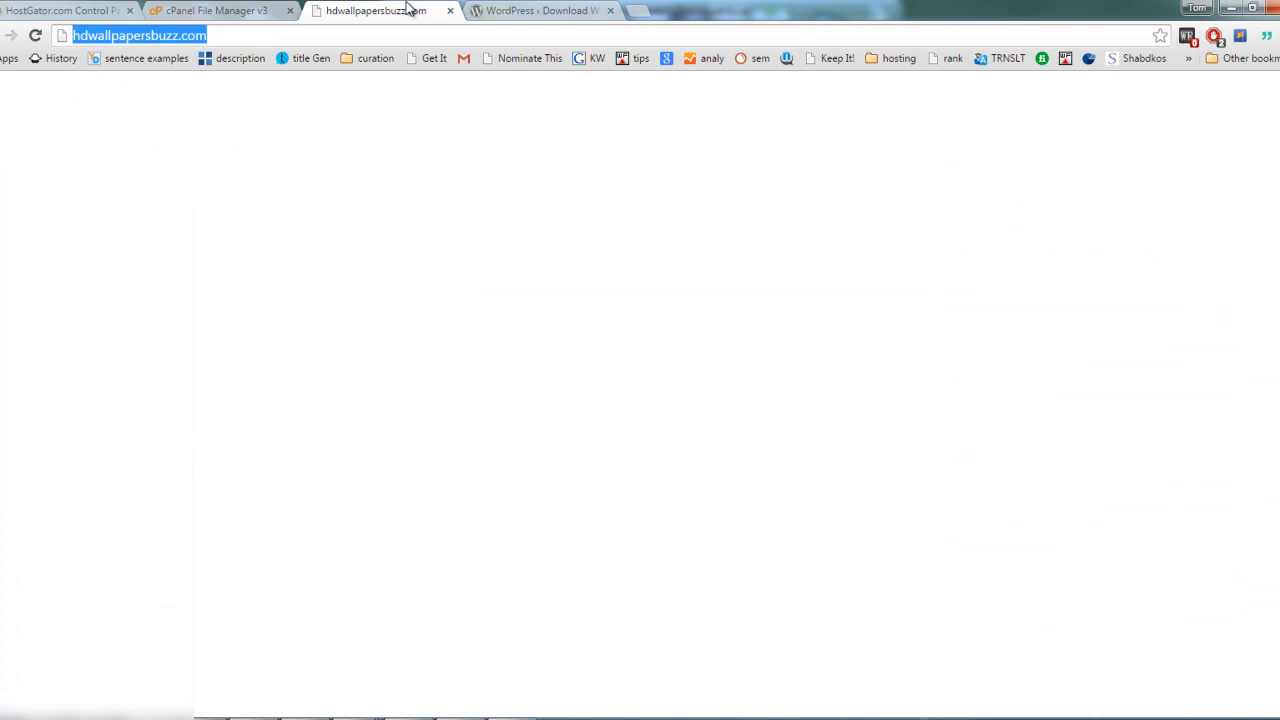
left_click(292, 34)
left_click_drag(300, 39, 70, 37)
left_click(222, 37)
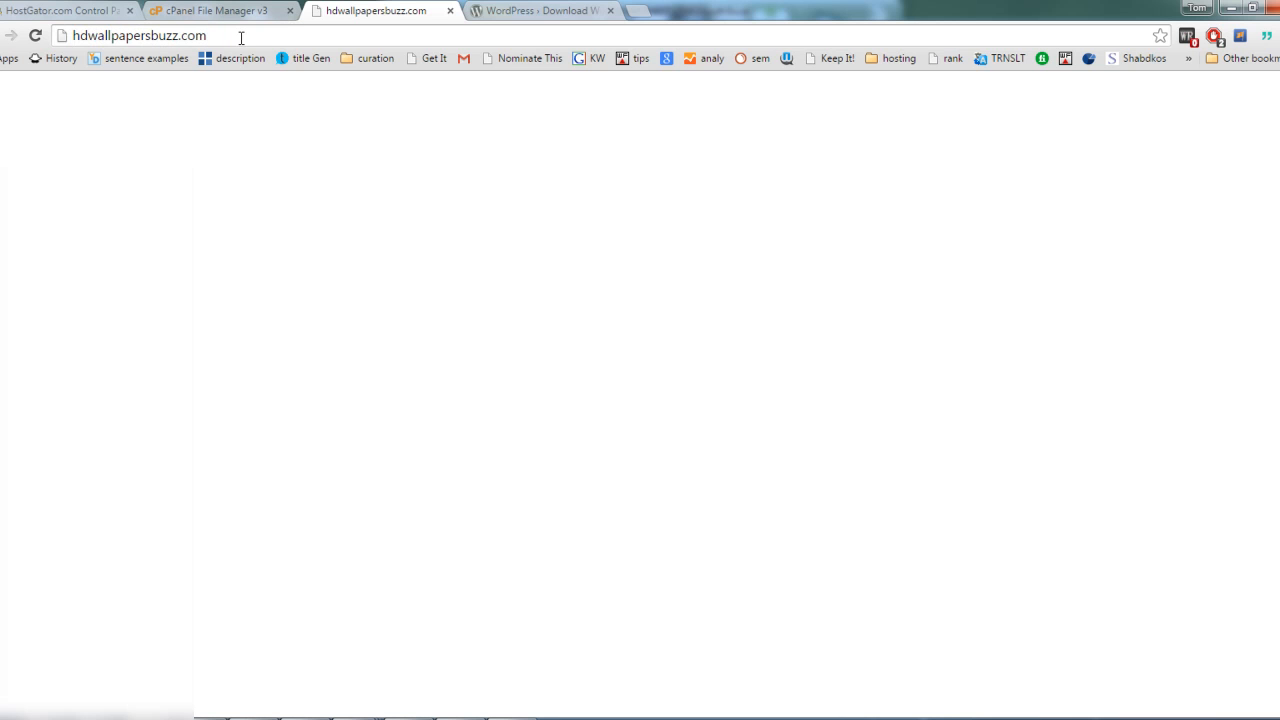
key("Return")
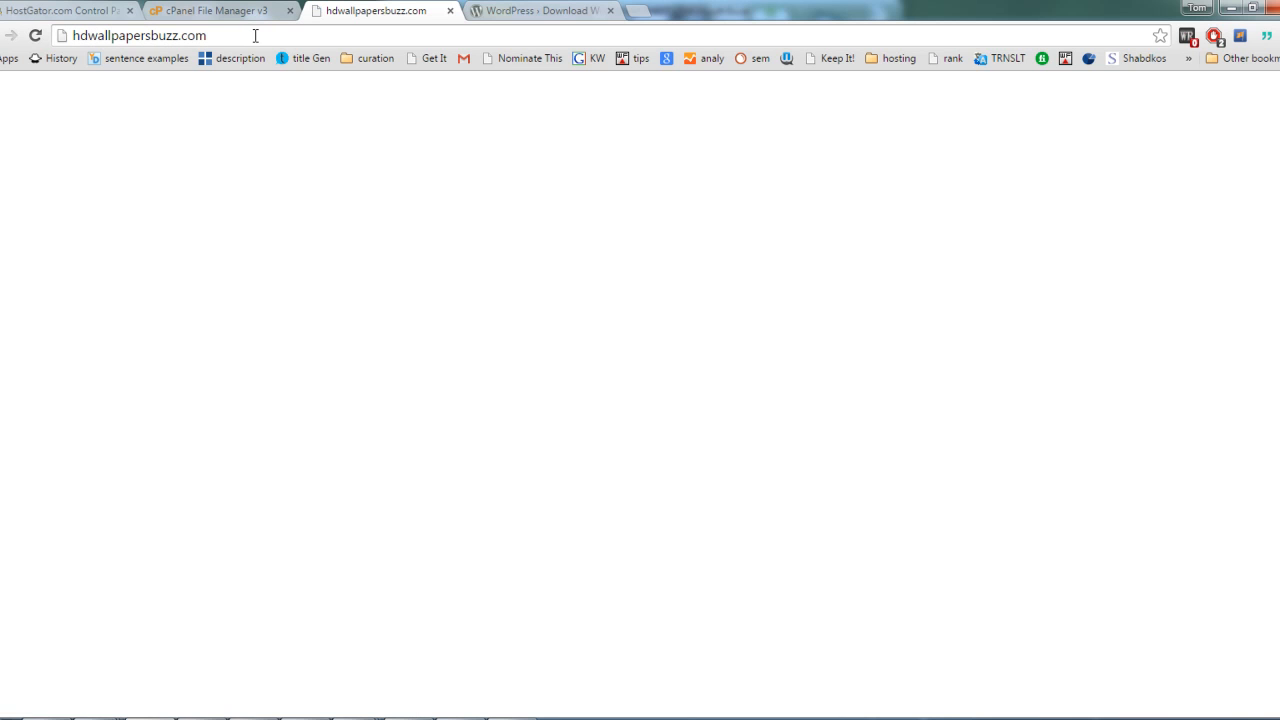
Step: Reload hdwallpapersbuzz.com, start creating the WordPress configuration file, and proceed to the database connection details form
left_click(255, 36)
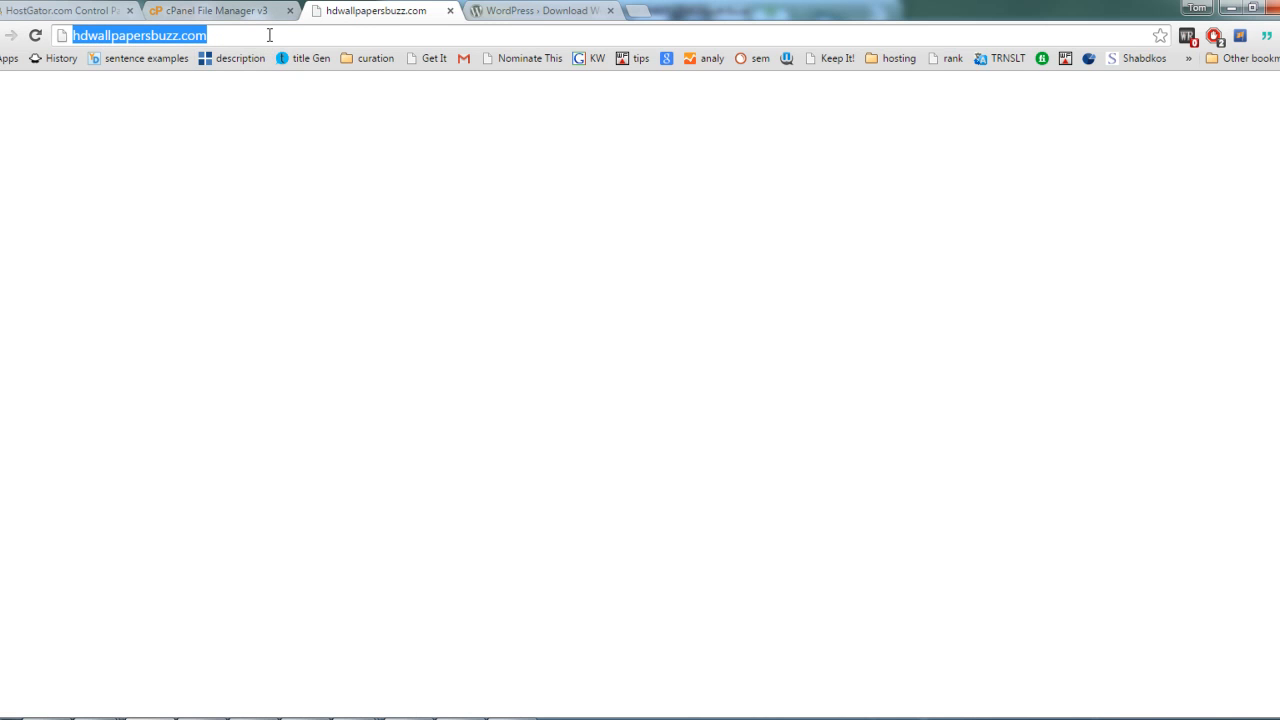
key("Return")
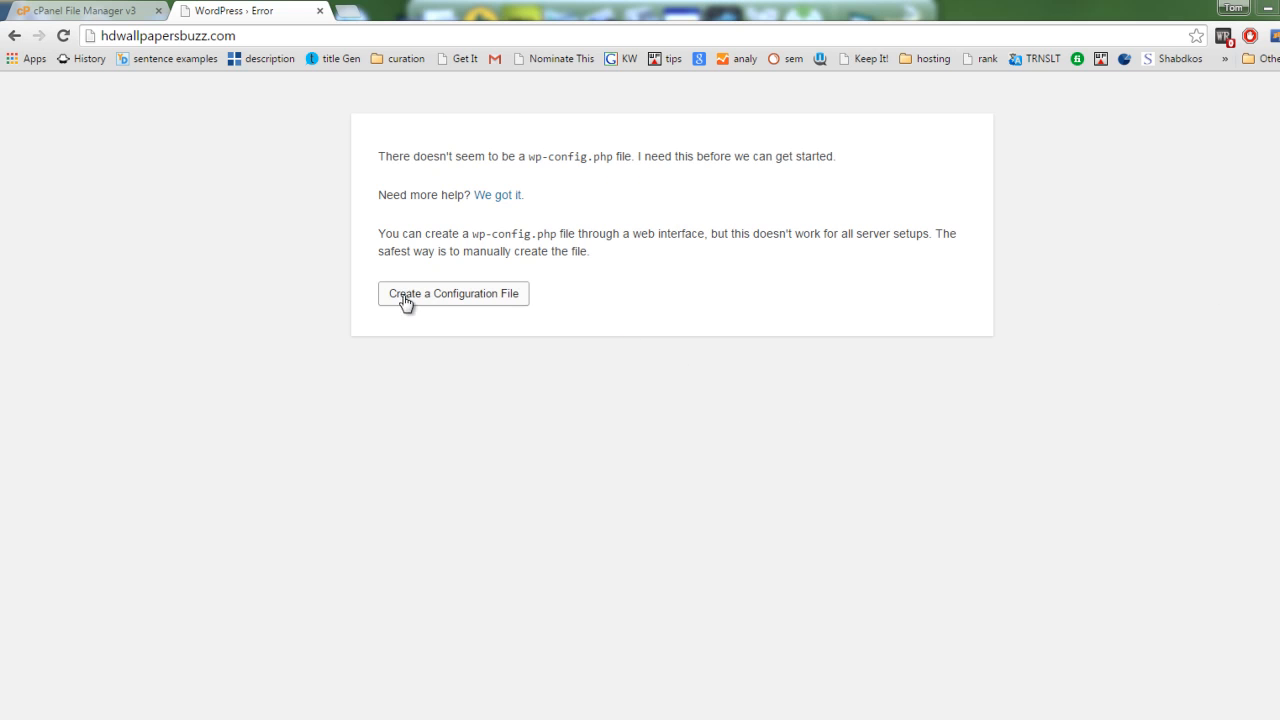
left_click(487, 303)
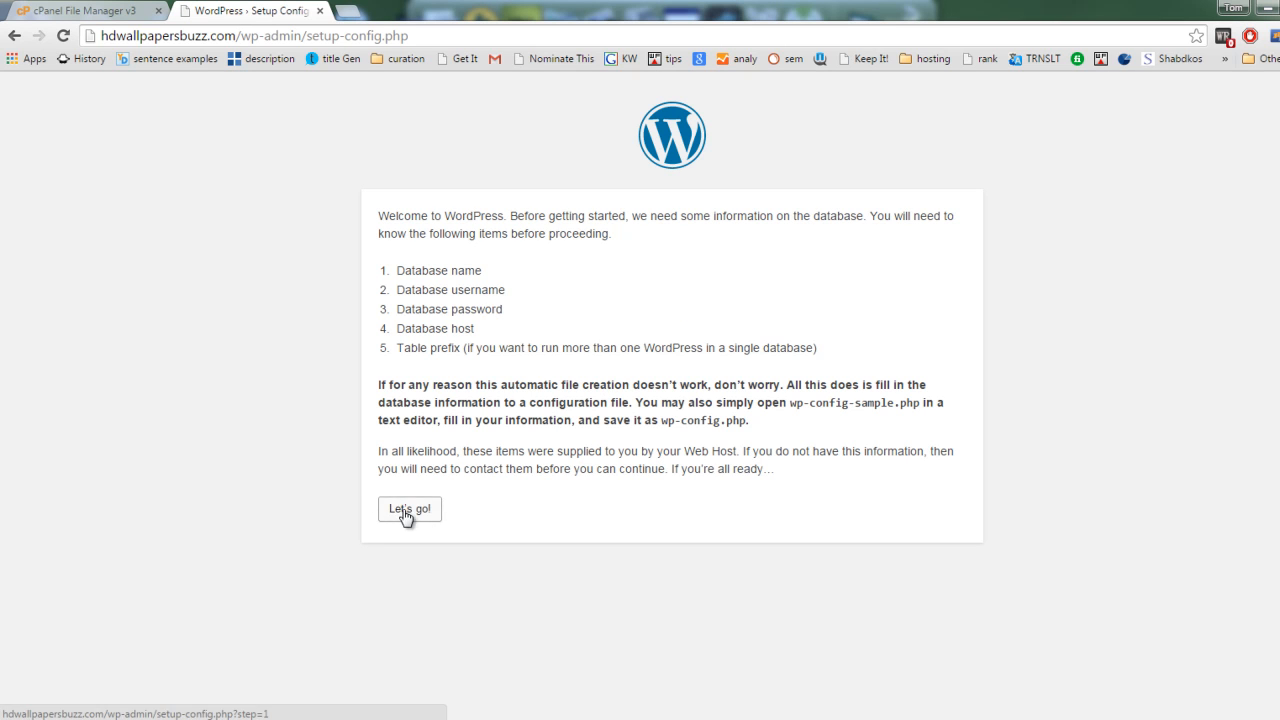
left_click_drag(381, 215, 677, 240)
left_click(677, 248)
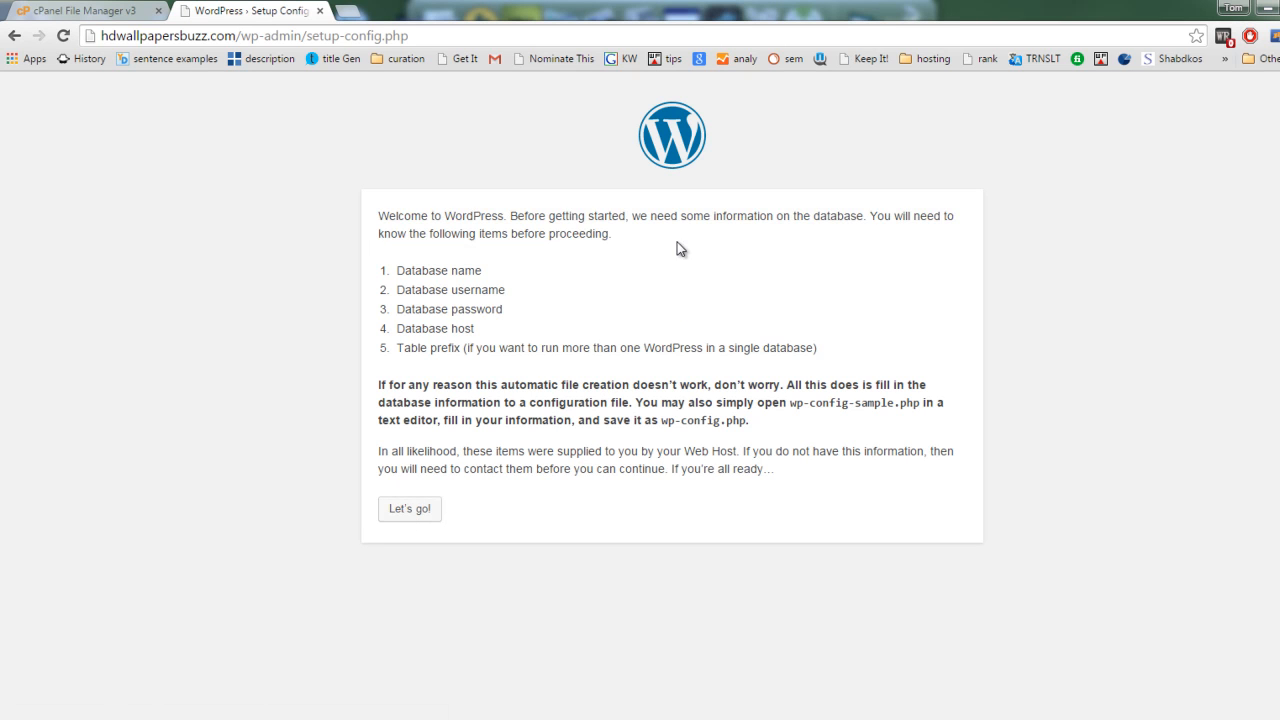
left_click(435, 509)
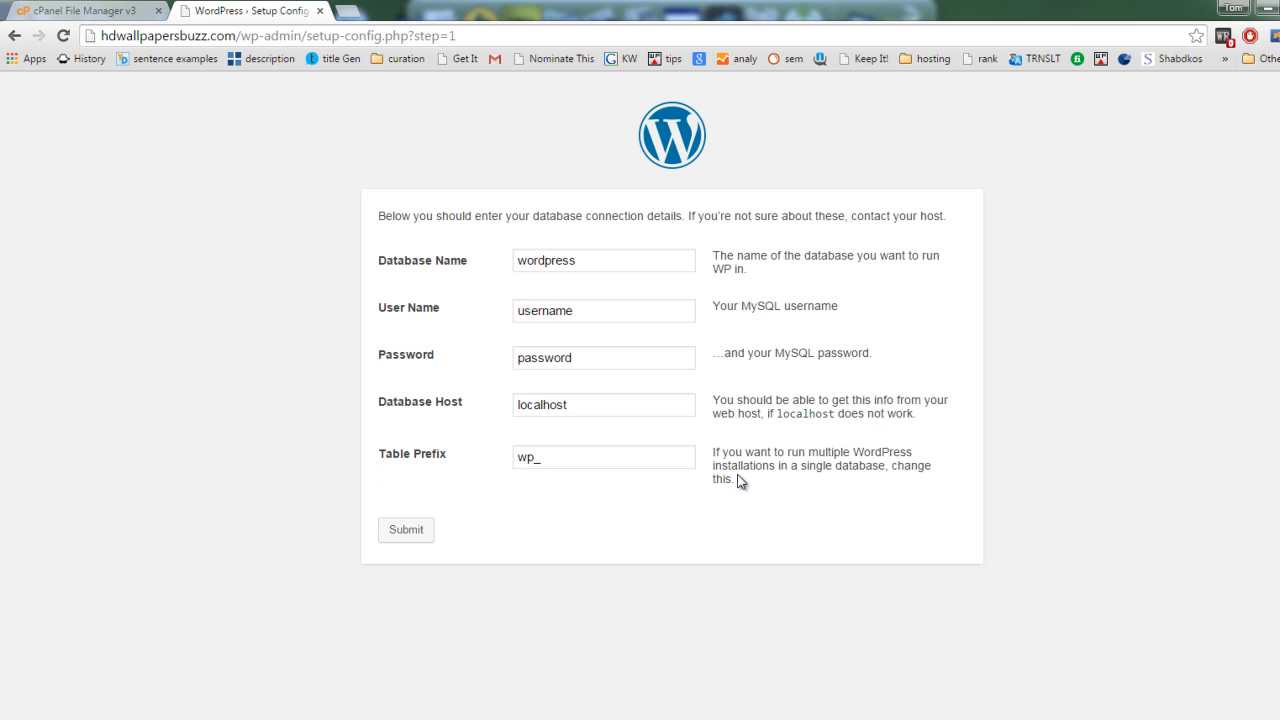
Step: Copy the saved database name from the Notepad note into the Database Name field of the WordPress setup form
left_click(520, 718)
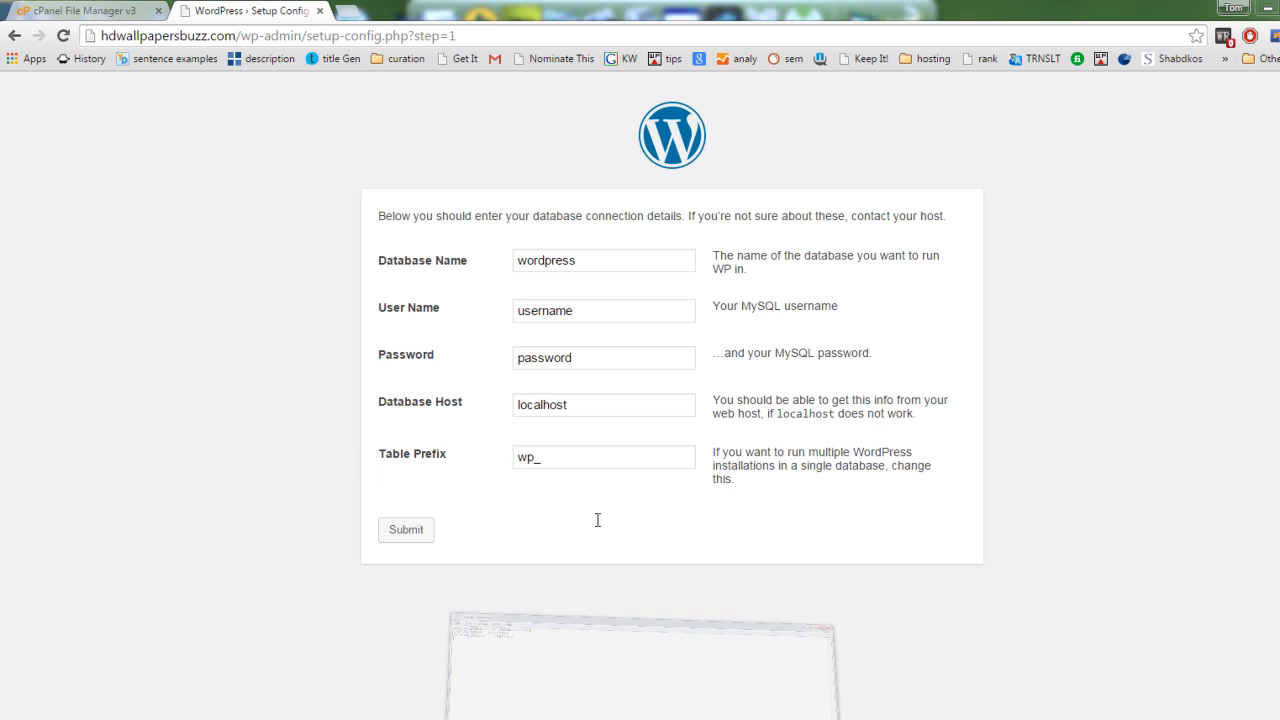
left_click_drag(872, 398, 1078, 356)
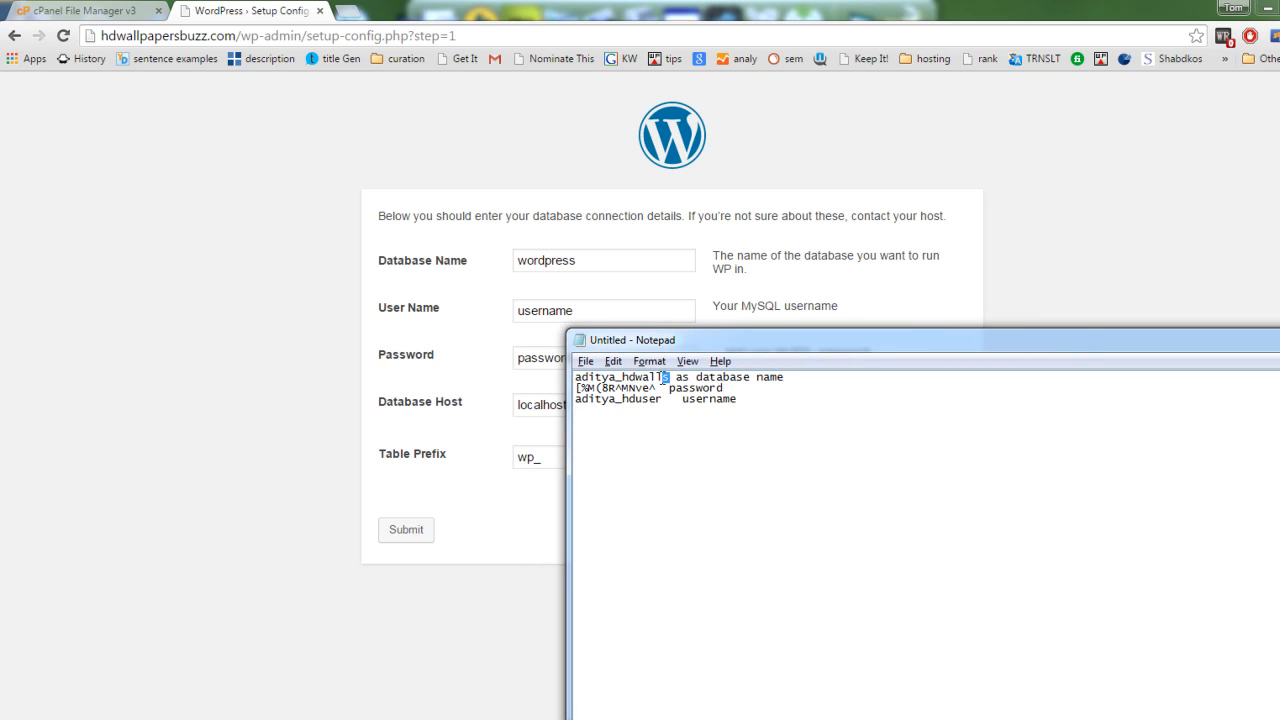
left_click_drag(670, 377, 572, 379)
key("ctrl+c")
left_click(603, 257)
double_click(603, 257)
key("ctrl+v")
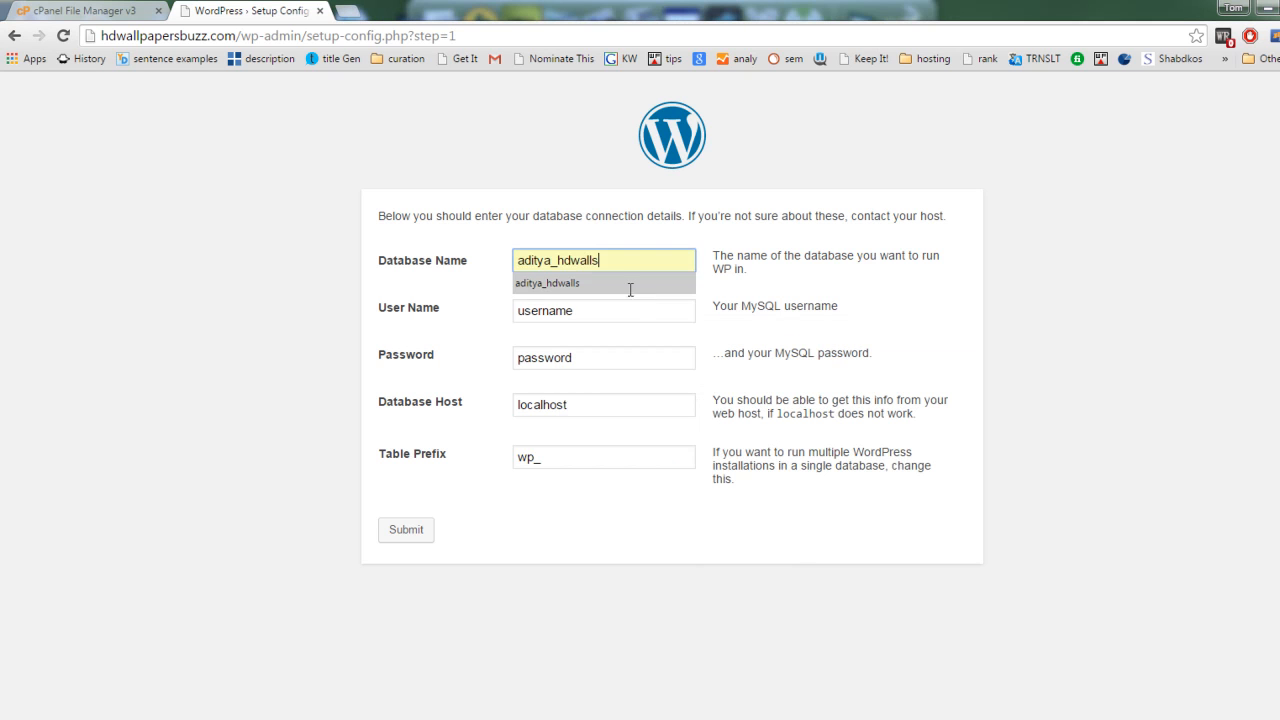
Step: Replace the placeholder User Name with the MySQL username copied from the Notepad note
left_click(589, 318)
key("alt+Tab")
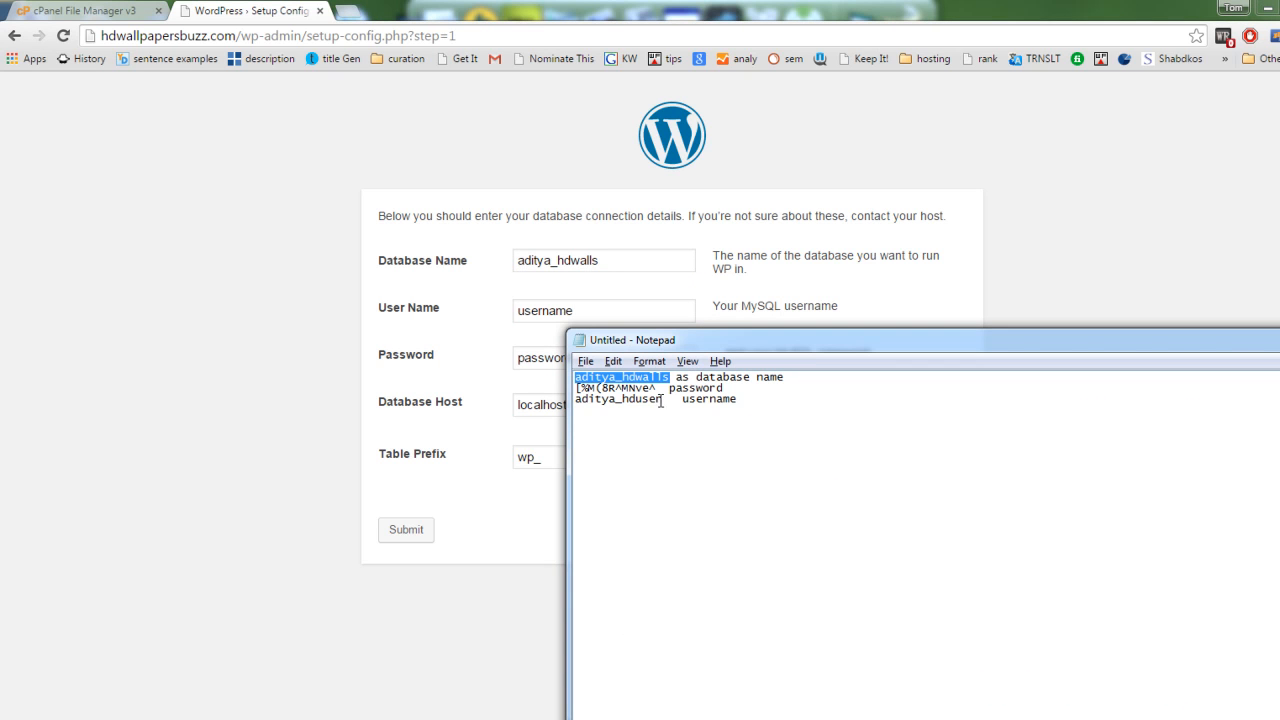
left_click_drag(667, 399, 573, 399)
key("ctrl+c")
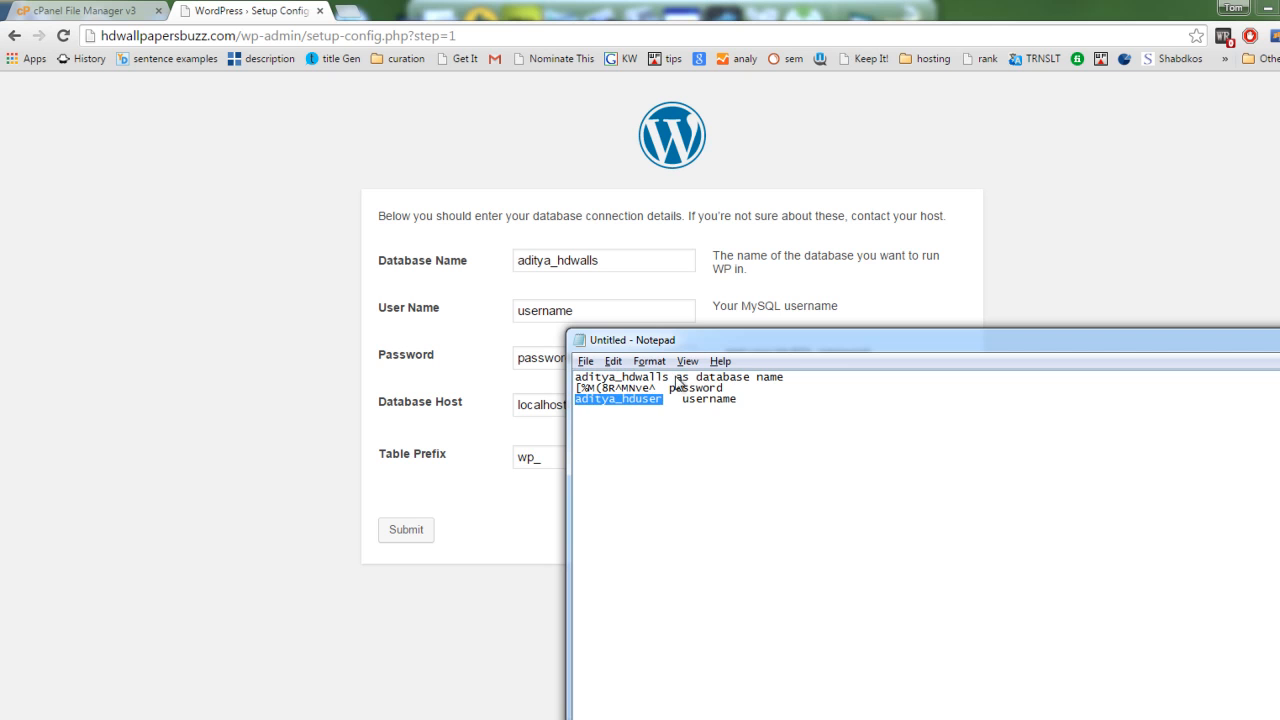
left_click(537, 303)
double_click(594, 309)
key("ctrl+v")
Step: Replace the placeholder Password with the database password copied from Notepad, and recheck the note before returning to the form
left_click(600, 354)
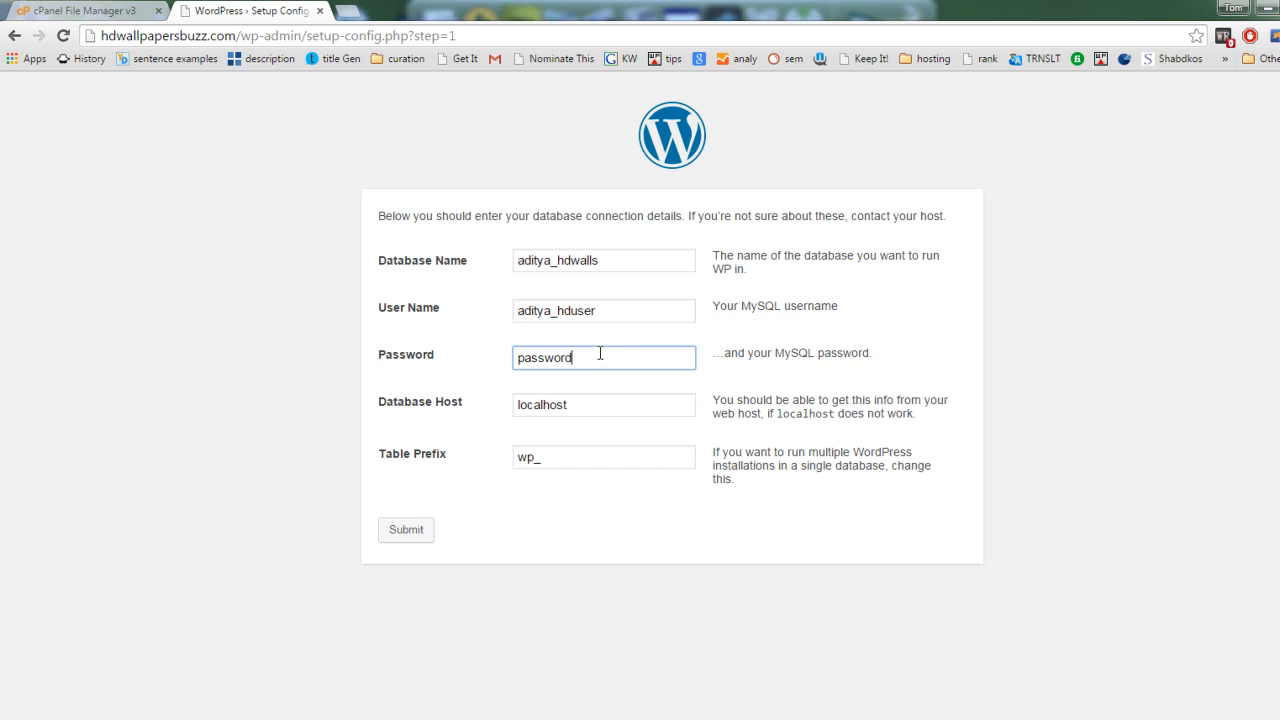
key("alt+Tab")
left_click_drag(662, 387, 545, 386)
left_click(666, 447)
left_click_drag(655, 388, 562, 390)
key("ctrl+c")
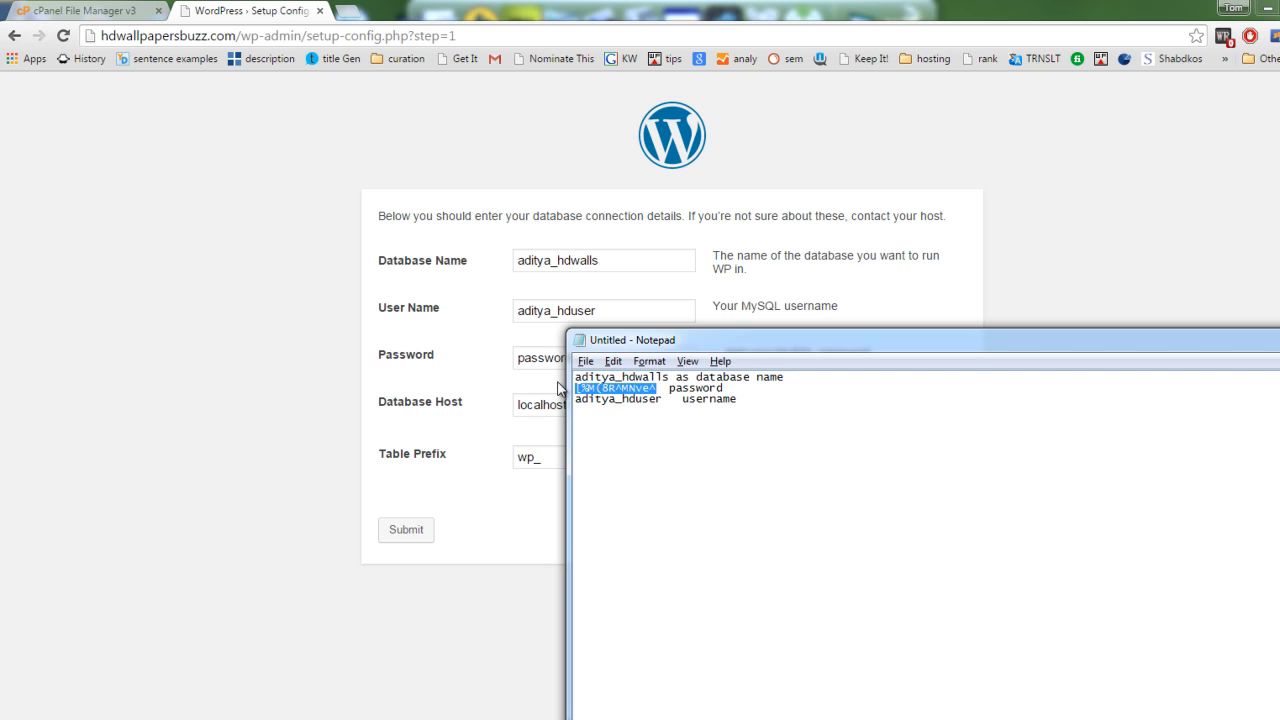
left_click(540, 362)
key("ctrl+a")
key("ctrl+v")
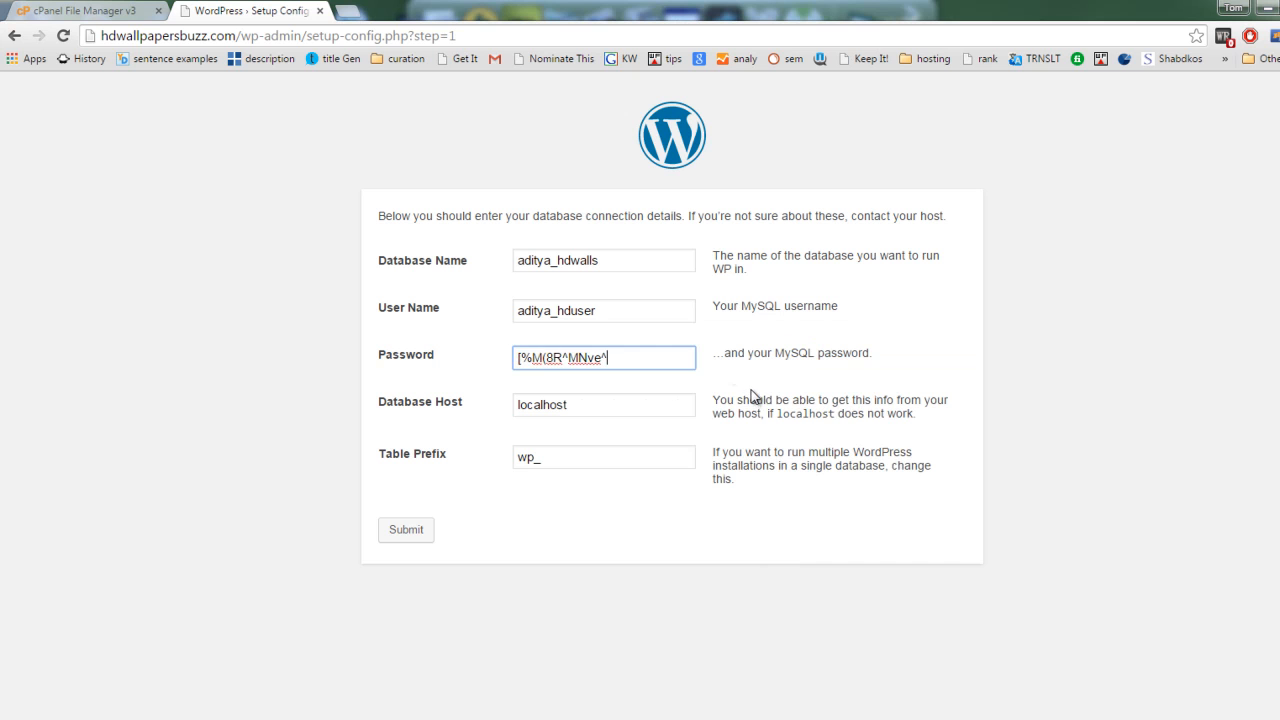
key("alt+Tab")
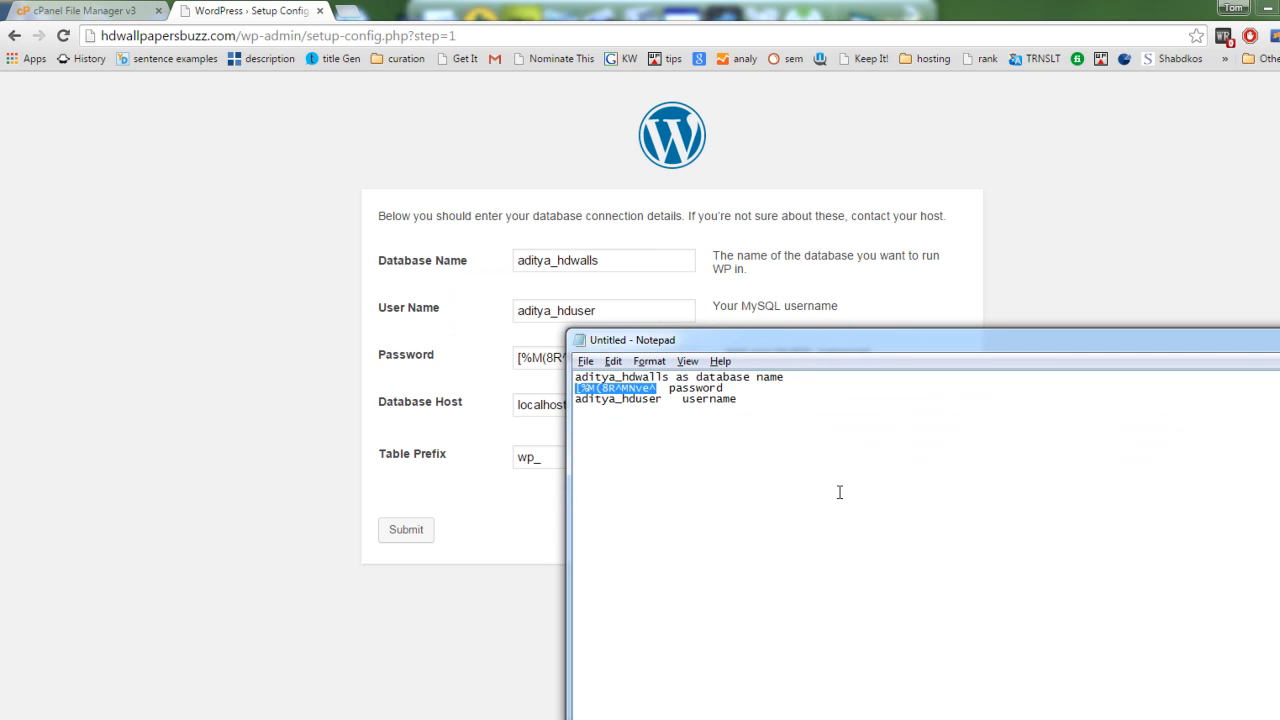
left_click(839, 492)
key("alt+Tab")
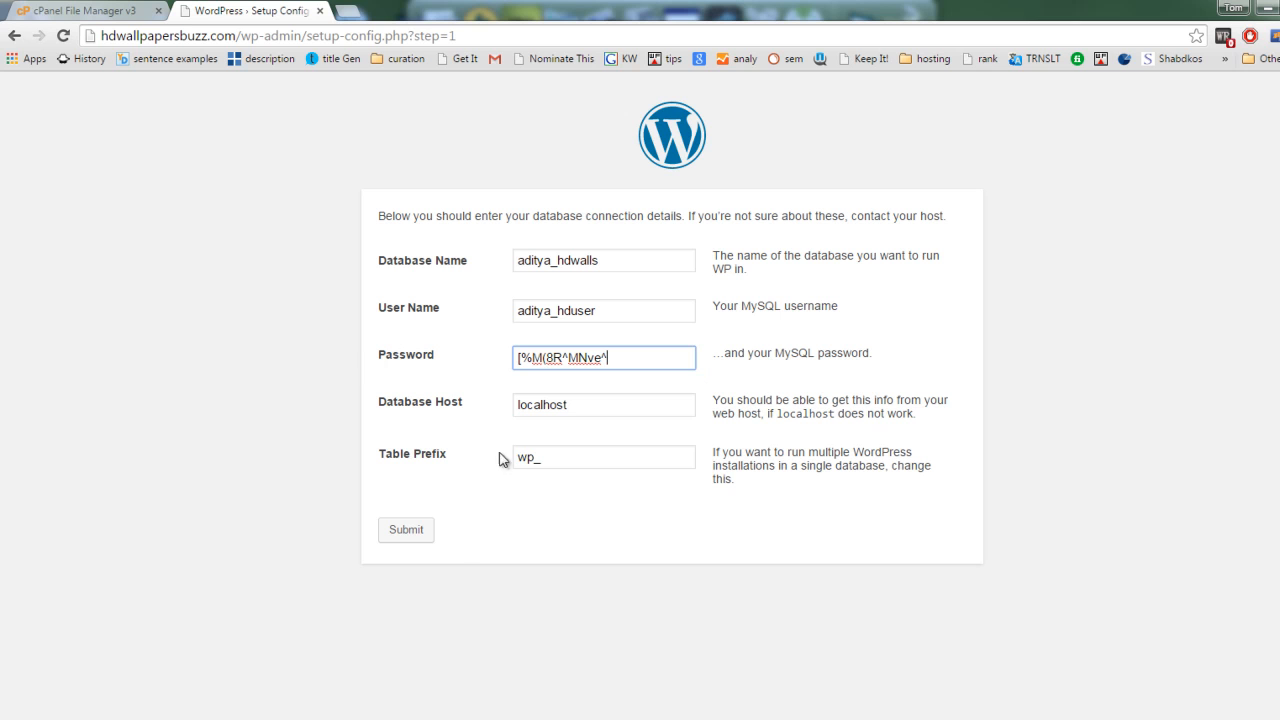
left_click_drag(381, 452, 446, 455)
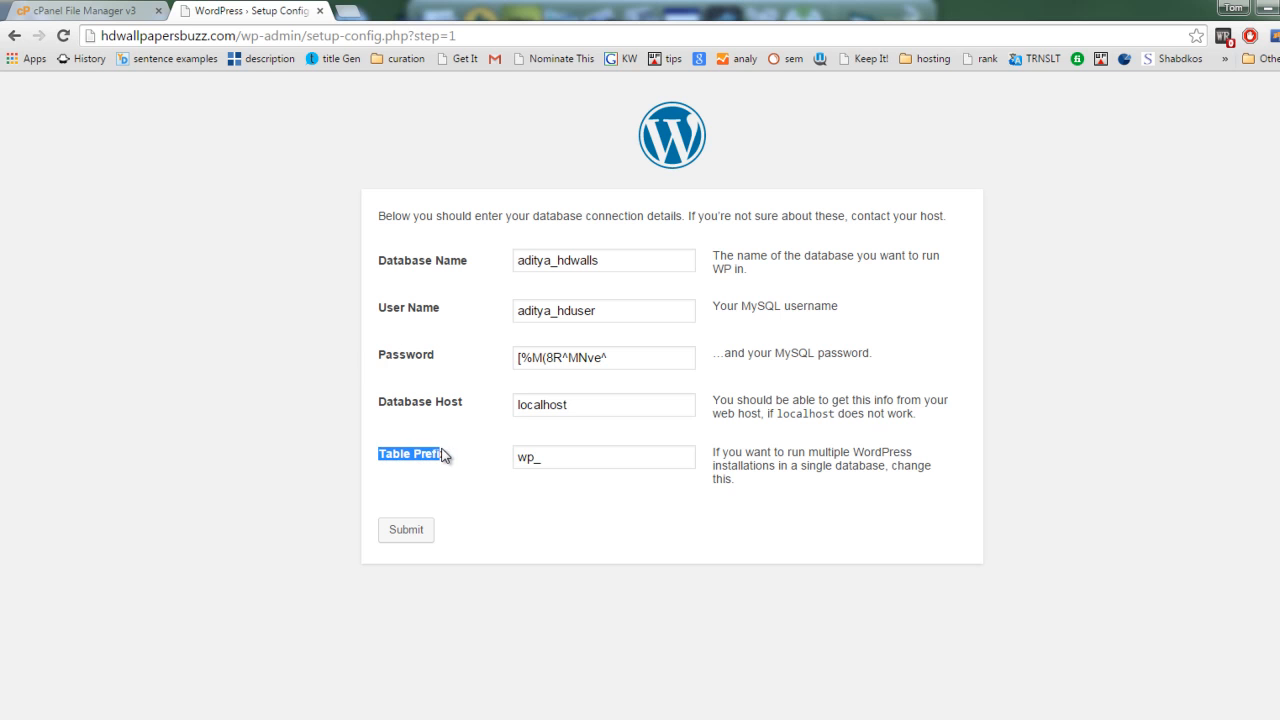
left_click(460, 461)
double_click(538, 457)
type("hd")
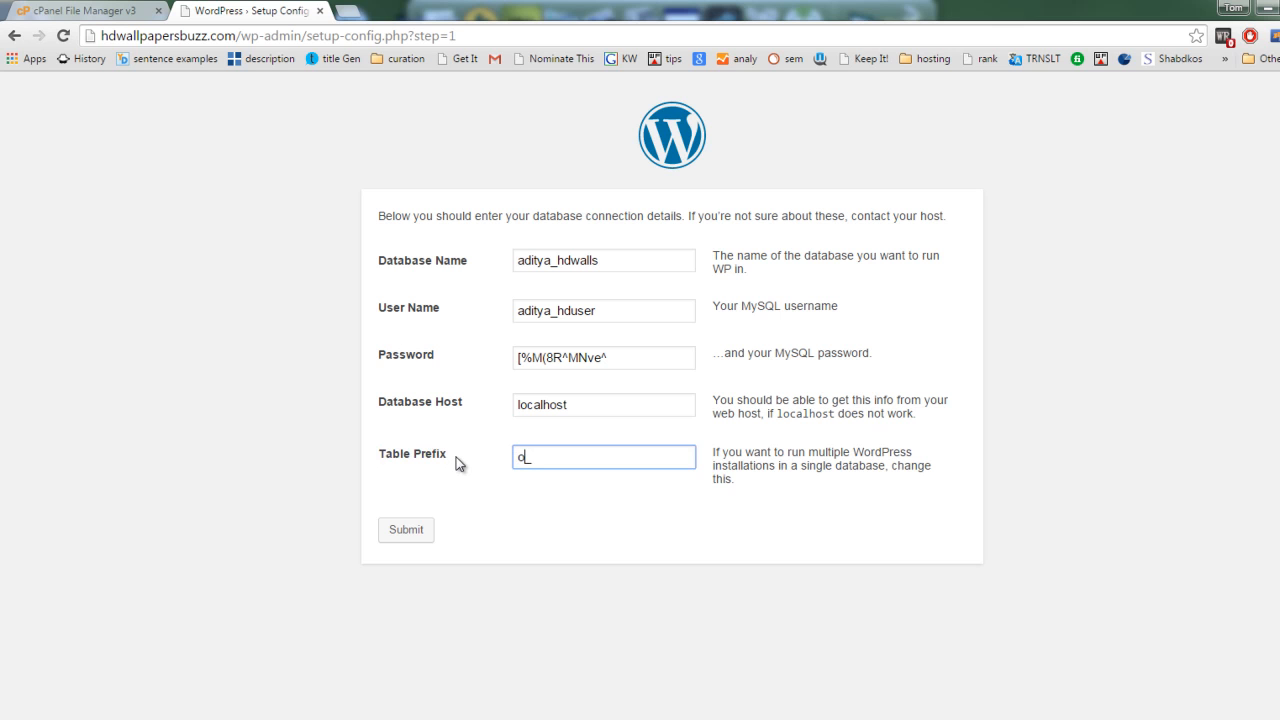
key("BackSpace")
key("BackSpace")
type("hd")
key("BackSpace")
key("BackSpace")
type("wp")
left_click(579, 455)
left_click(620, 481)
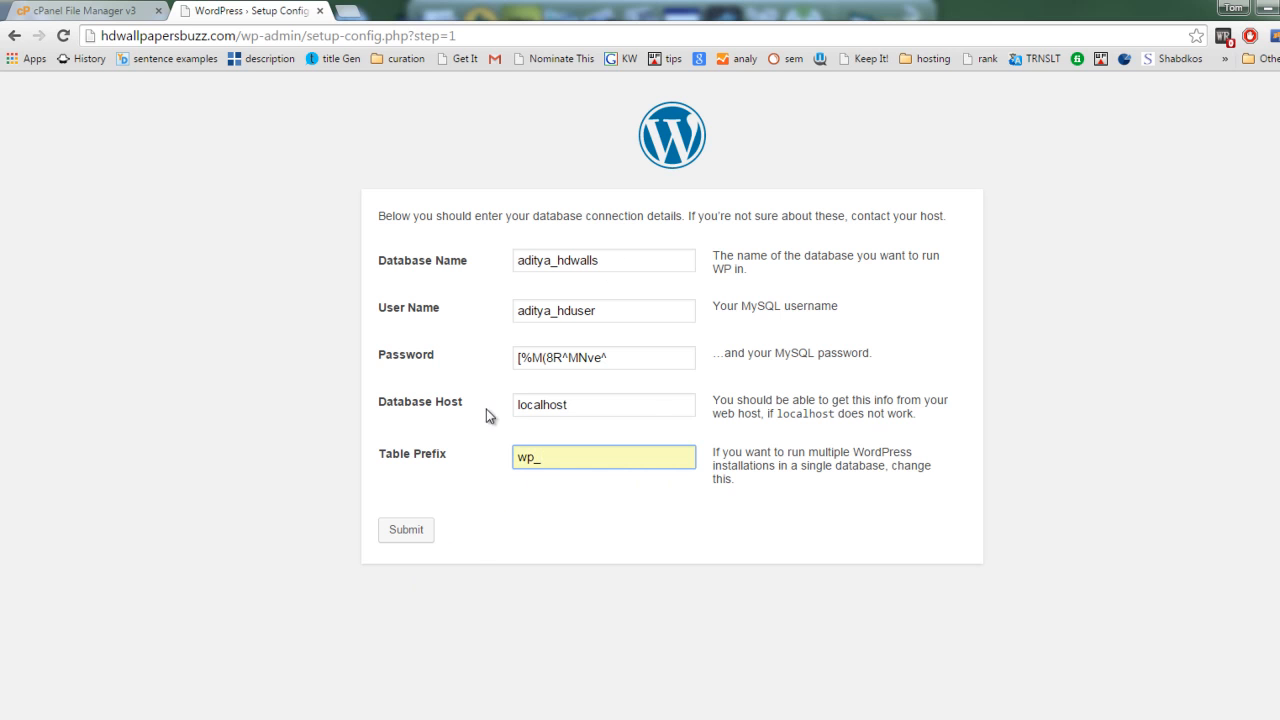
Step: Submit the database connection details and run the WordPress install
left_click(417, 540)
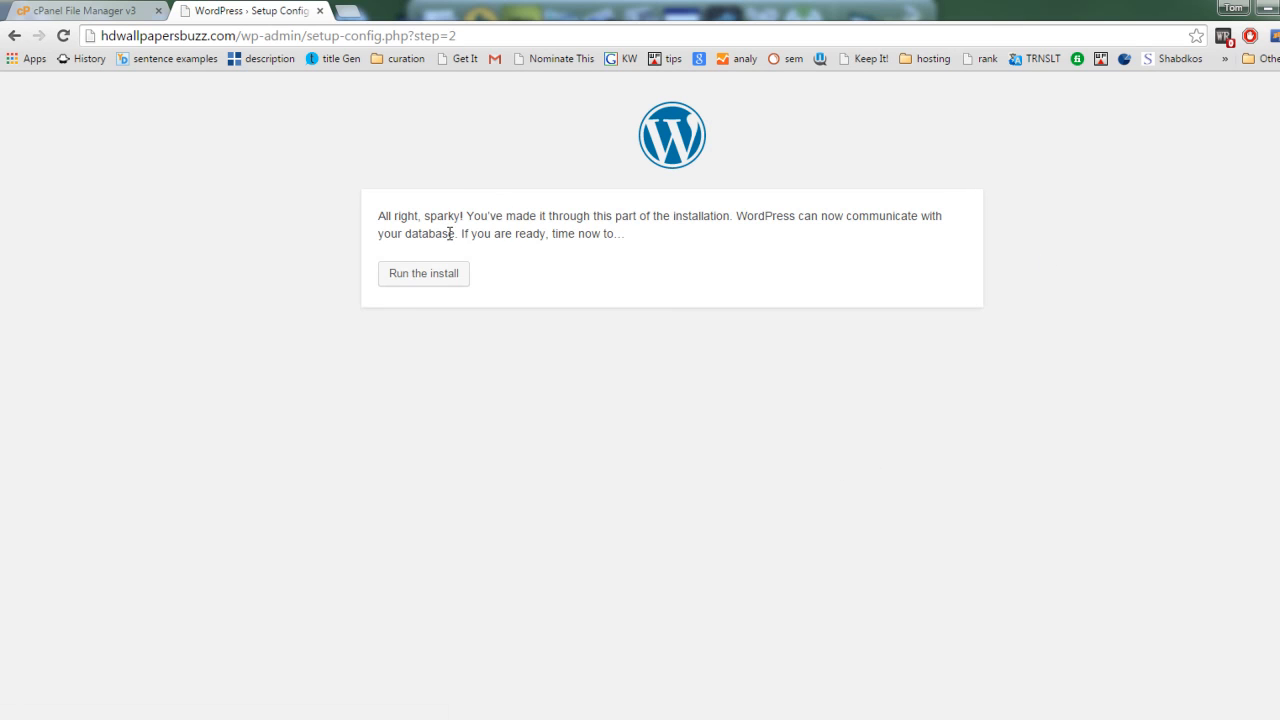
left_click(409, 285)
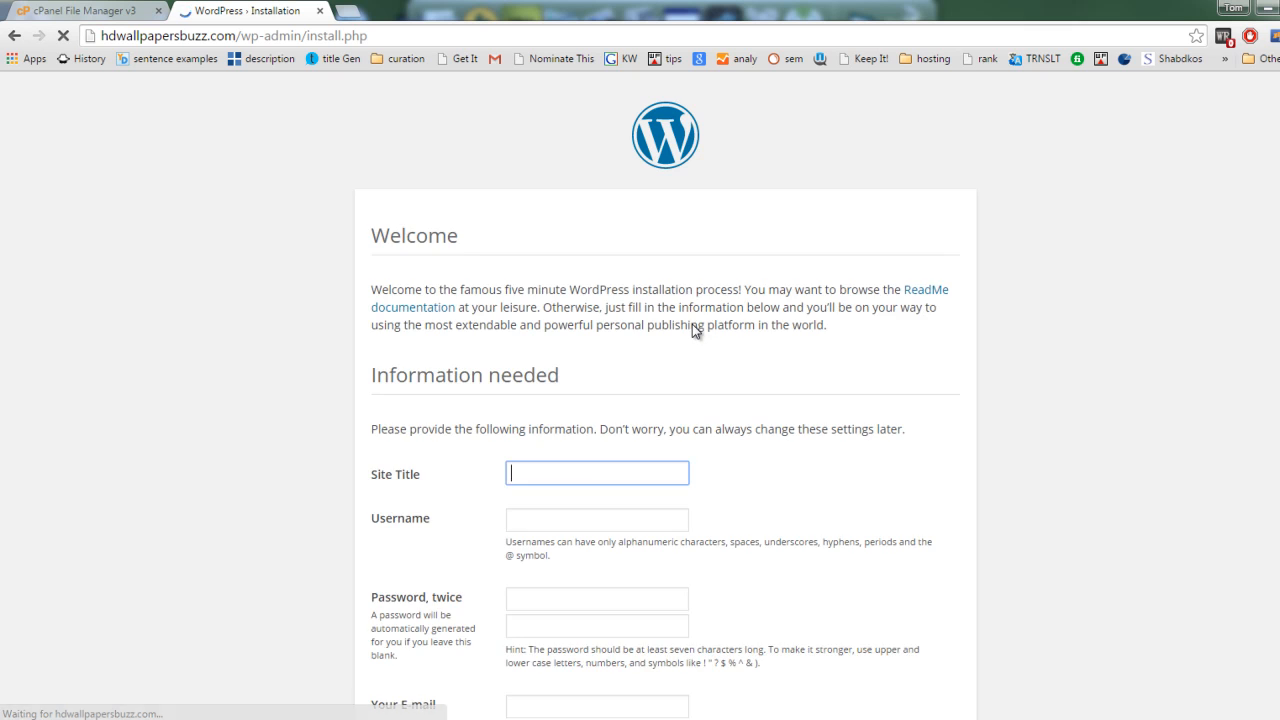
Step: Set the site title to HD Wallpapers and the username to admin in the WordPress installation form
scroll(692, 324, "down", 2)
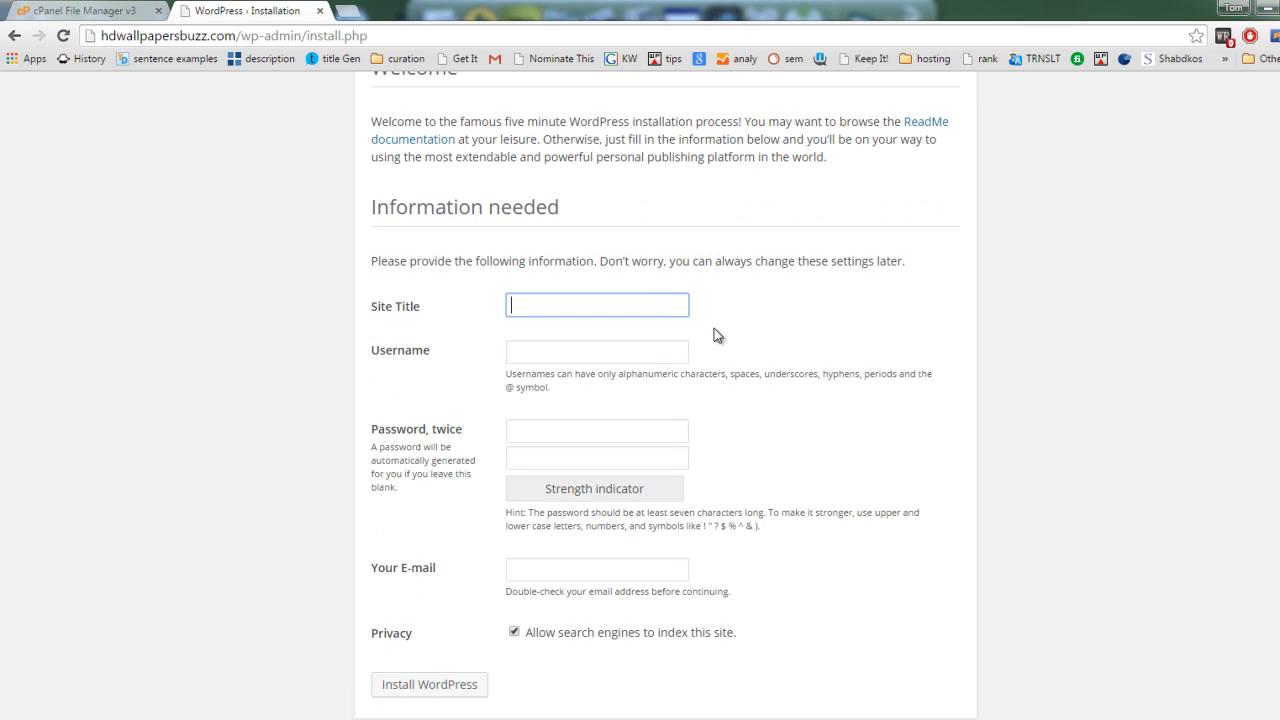
key("Down")
key("Down")
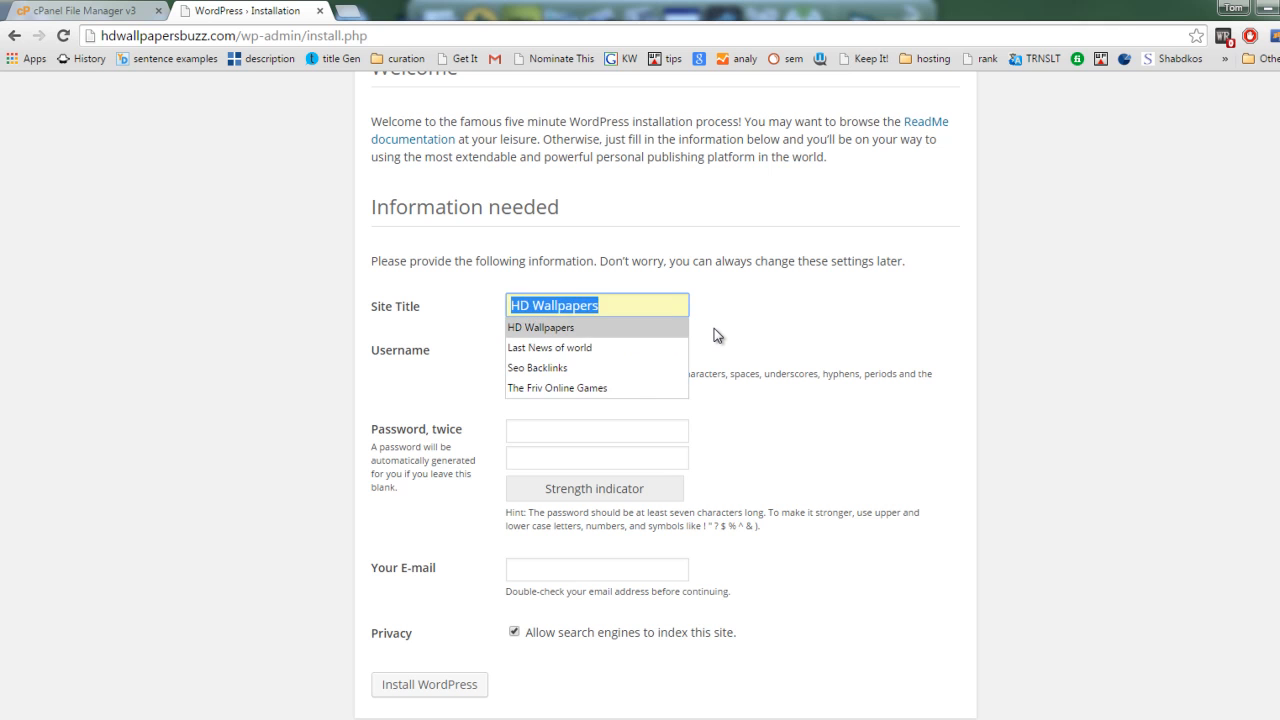
key("Tab")
key("Down")
key("Down")
key("Down")
key("Tab")
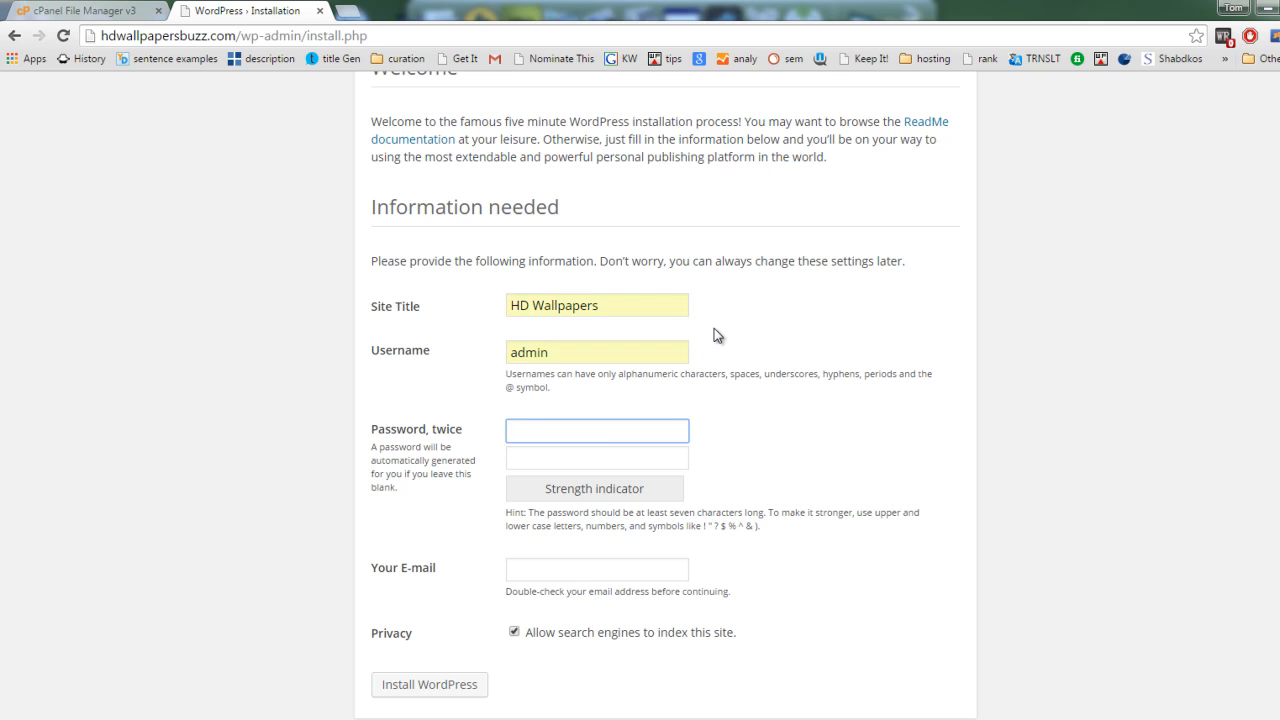
Step: Try to enter the new admin account's password in both password fields
type("********")
key("Tab")
type("*******")
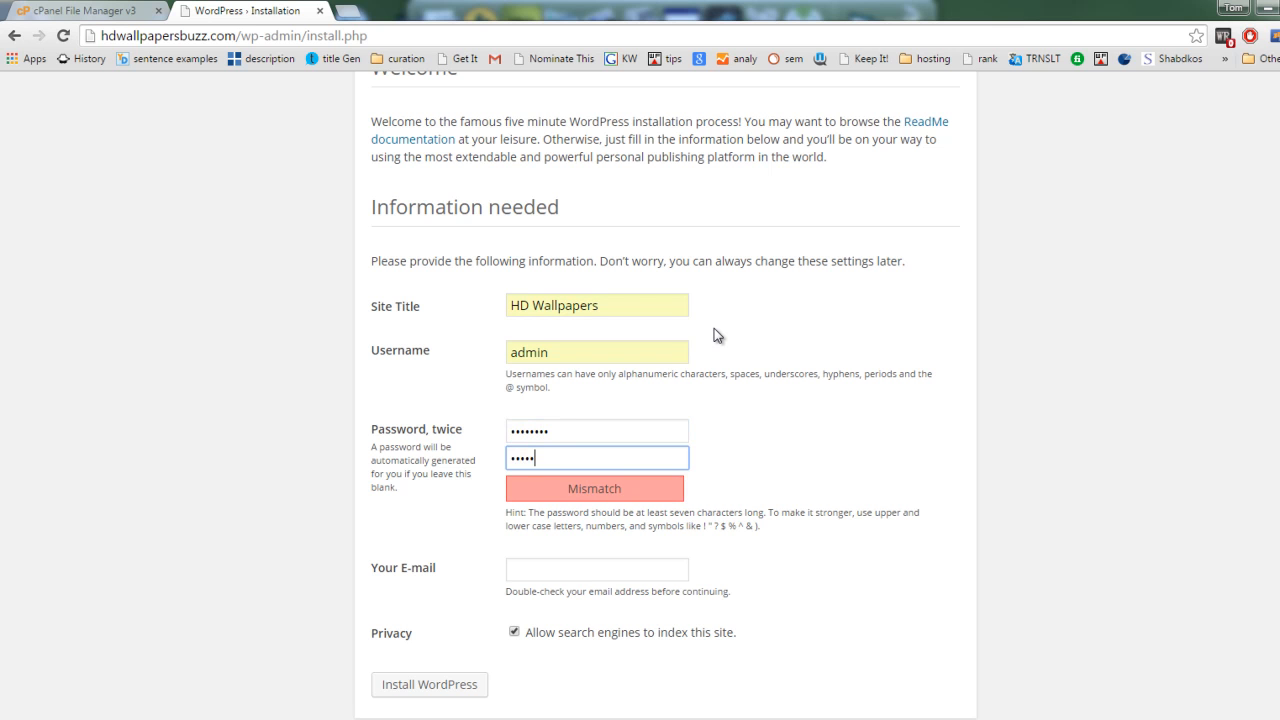
Step: Fill in the administrator's e-mail address and try to install WordPress
key("Tab")
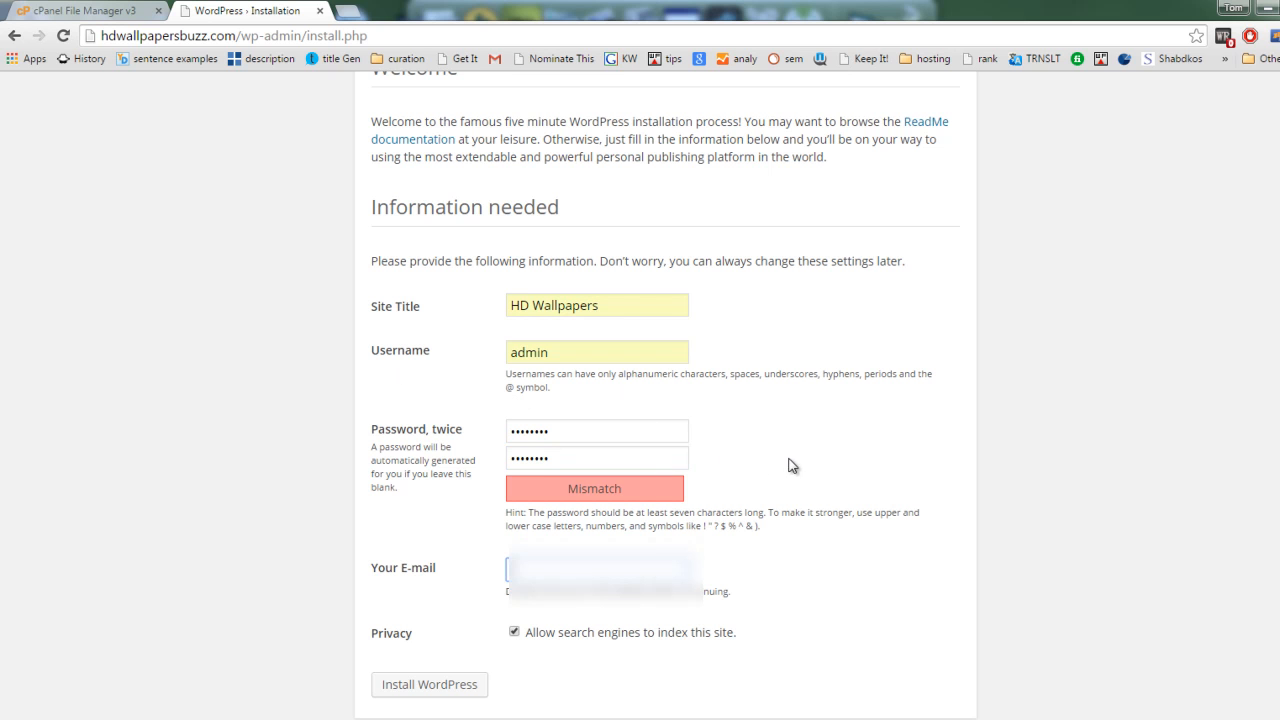
scroll(802, 456, "down", 1)
left_click(632, 551)
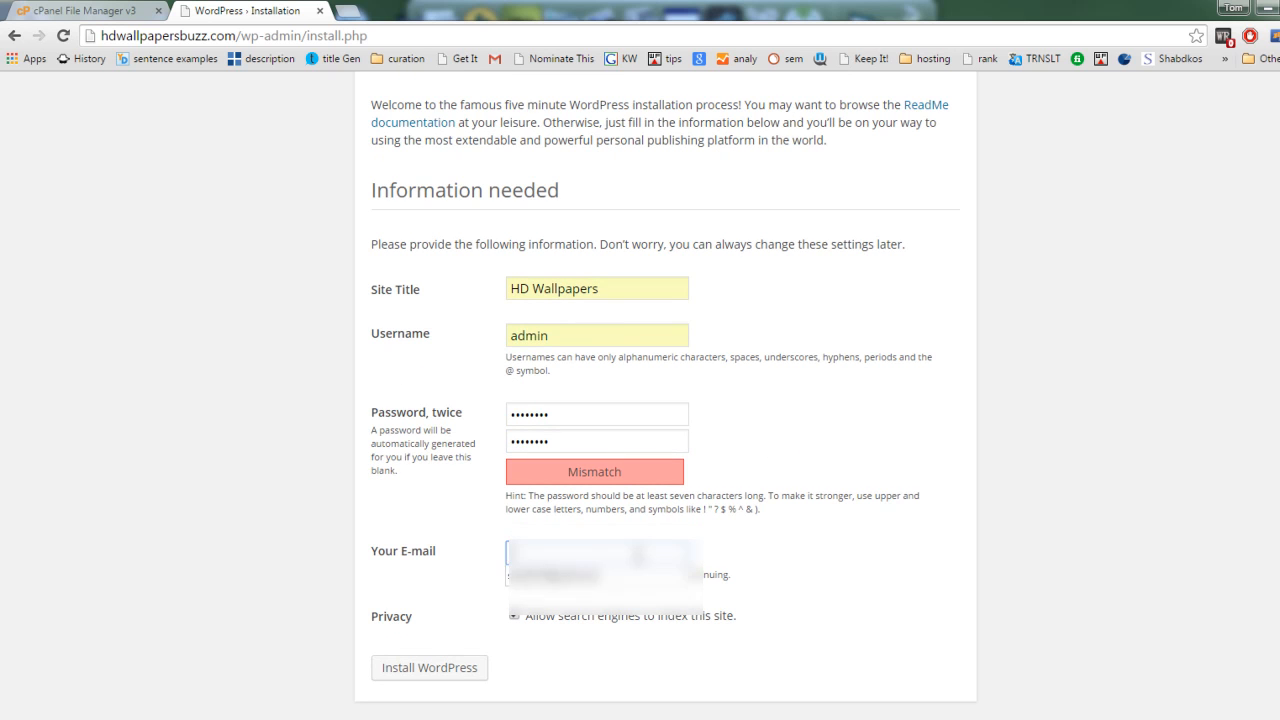
left_click(600, 572)
left_click(452, 668)
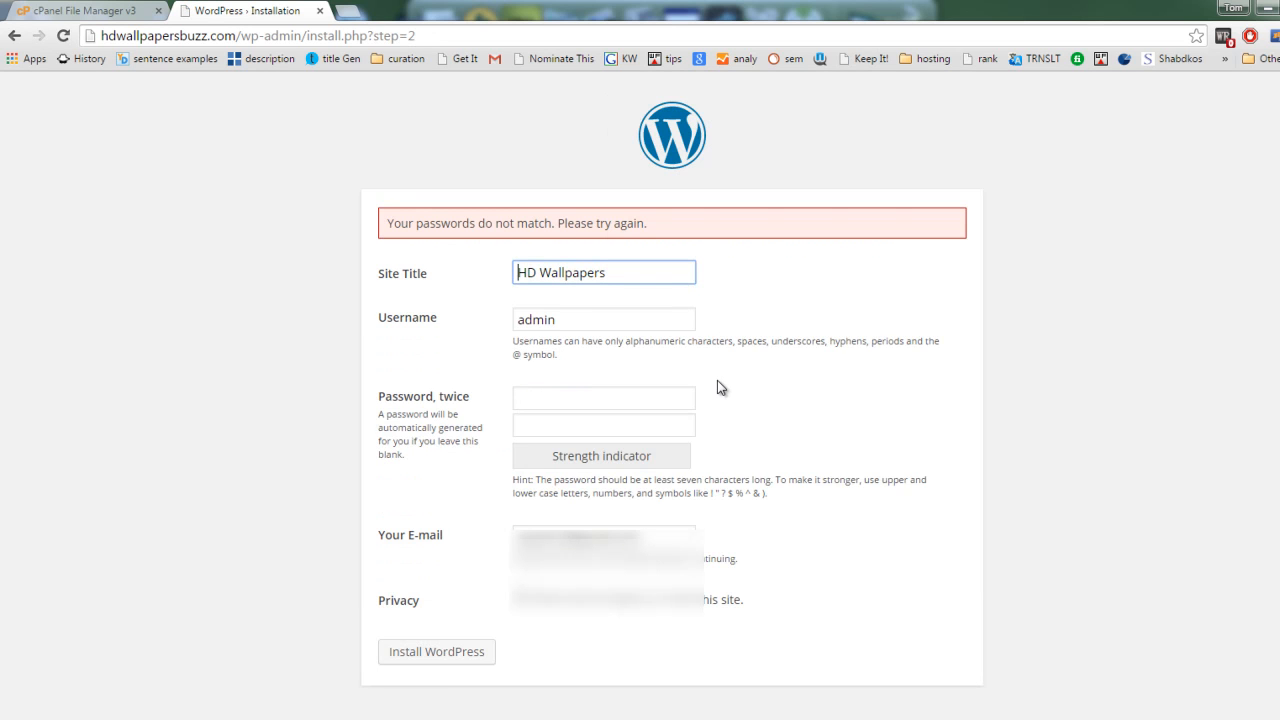
Step: Re-enter the admin account's password identically in both password fields and install WordPress
left_click(571, 396)
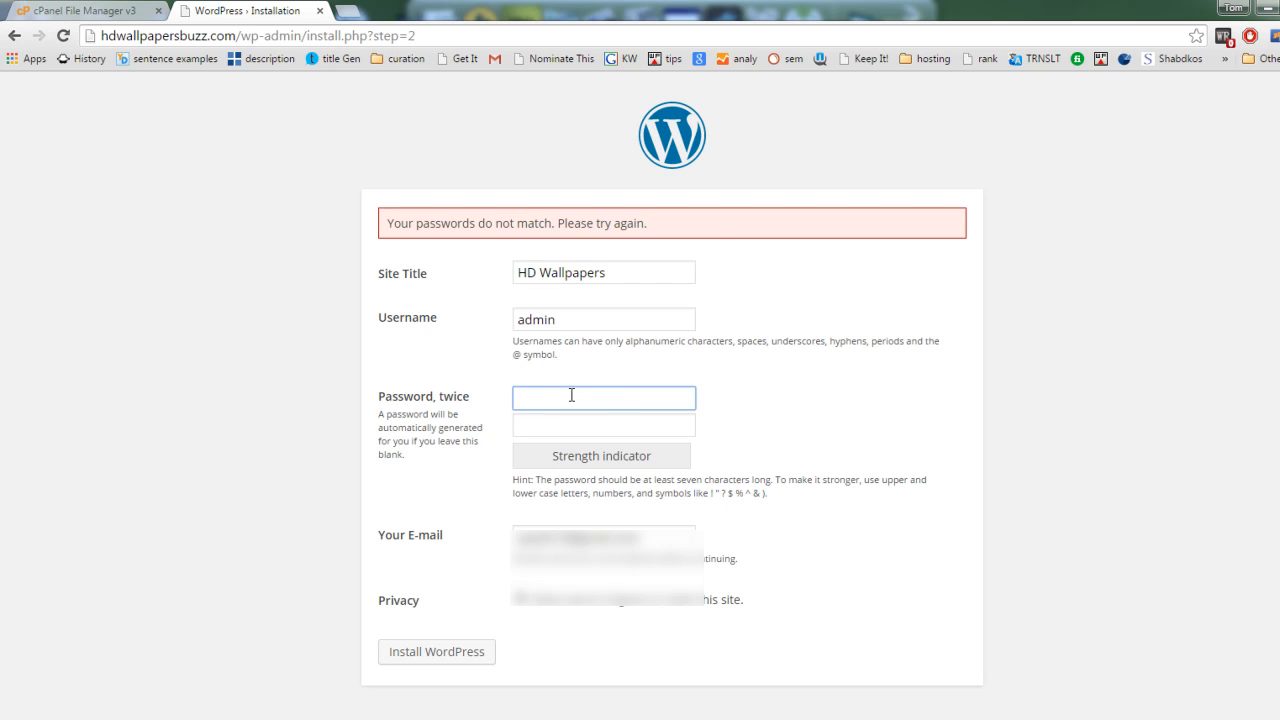
type("admin")
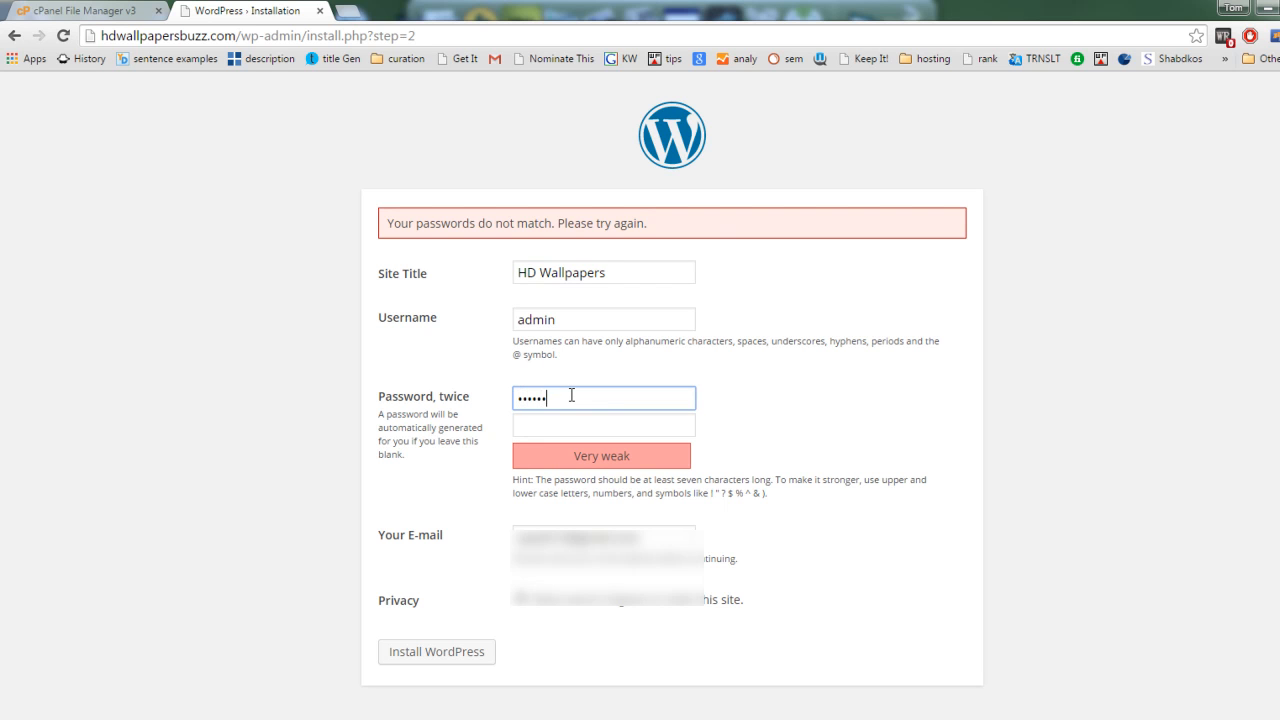
key("Tab")
type("••••")
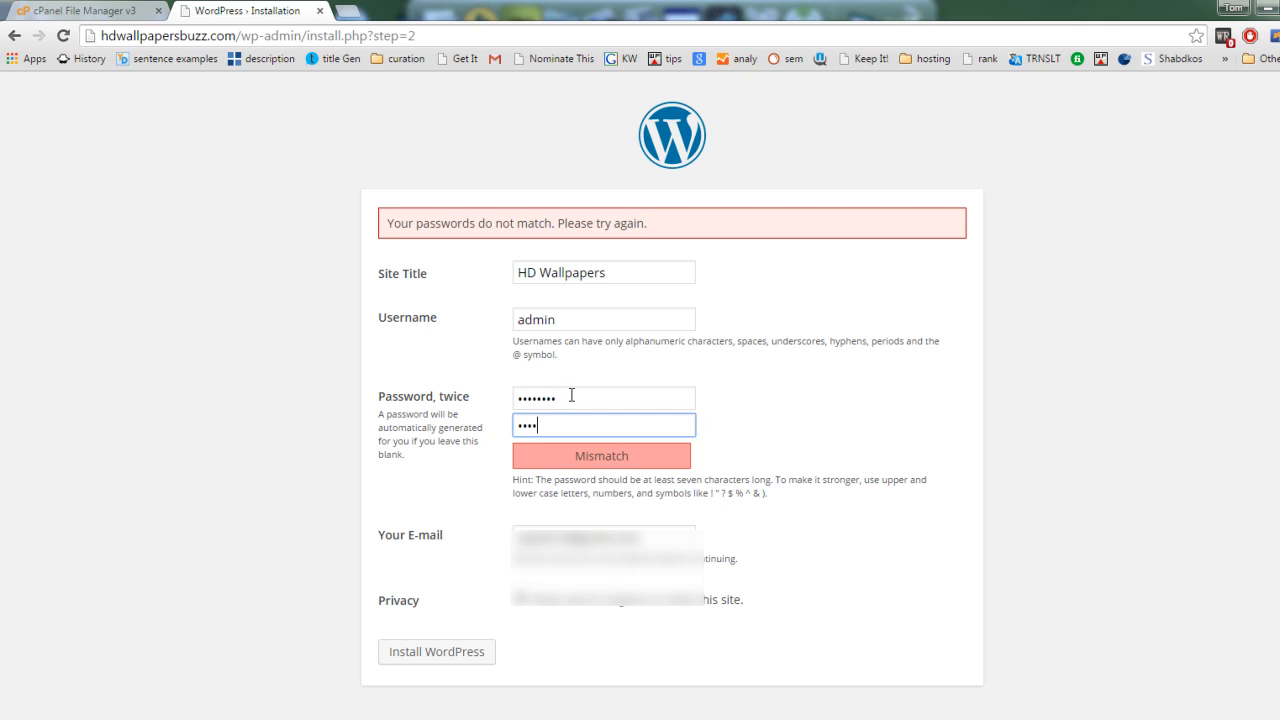
type("••••")
left_click(458, 660)
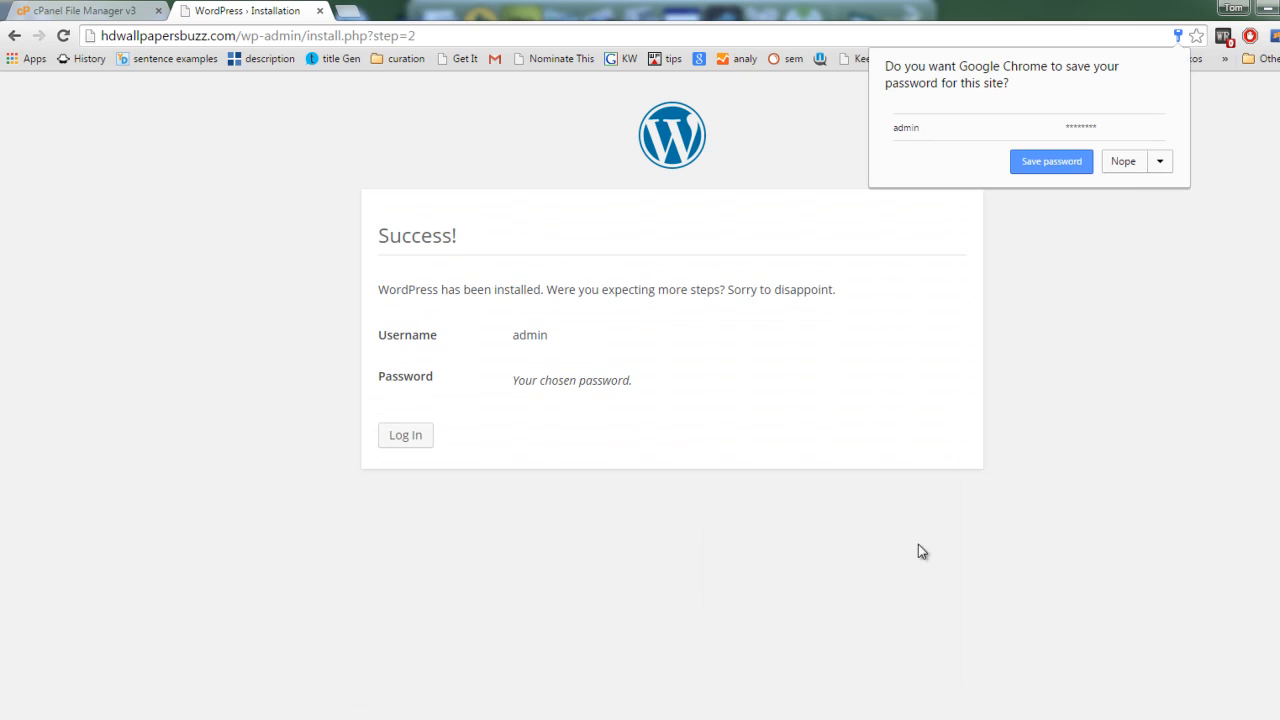
Step: Decline saving the password in the browser, and log in to WordPress as admin with the account password
left_click(1124, 163)
left_click(411, 437)
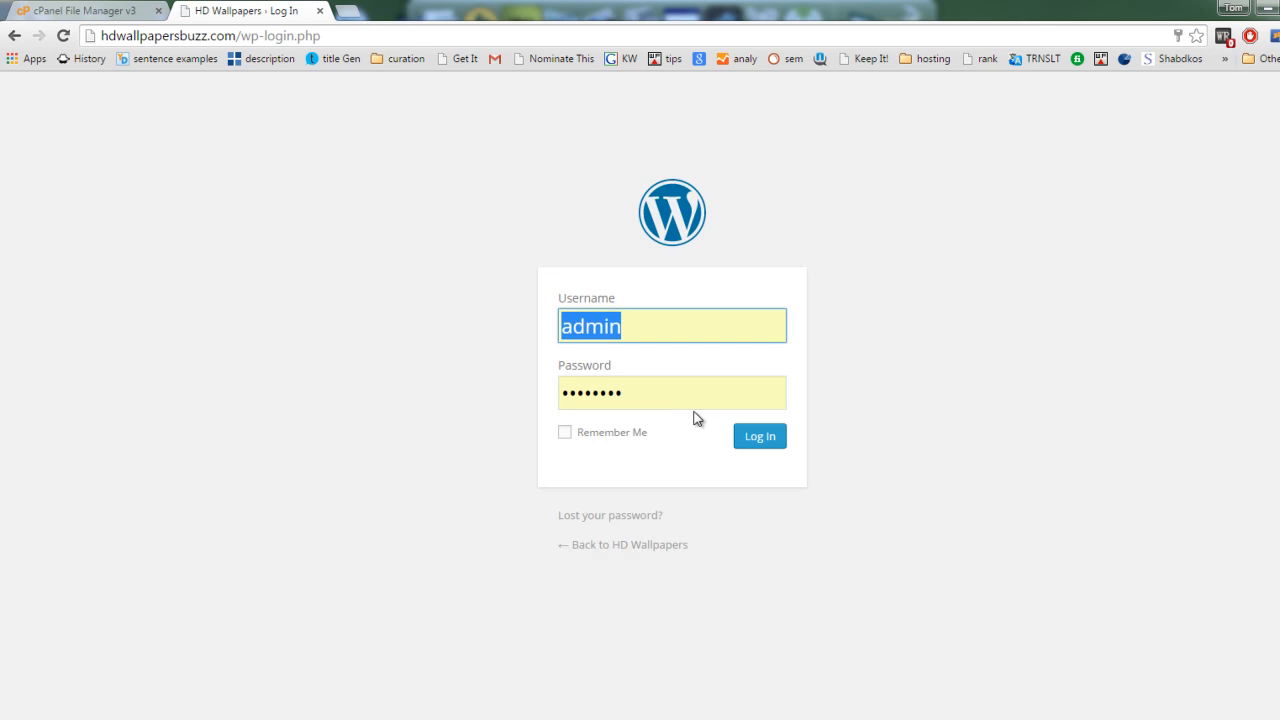
key("Tab")
type("••••••")
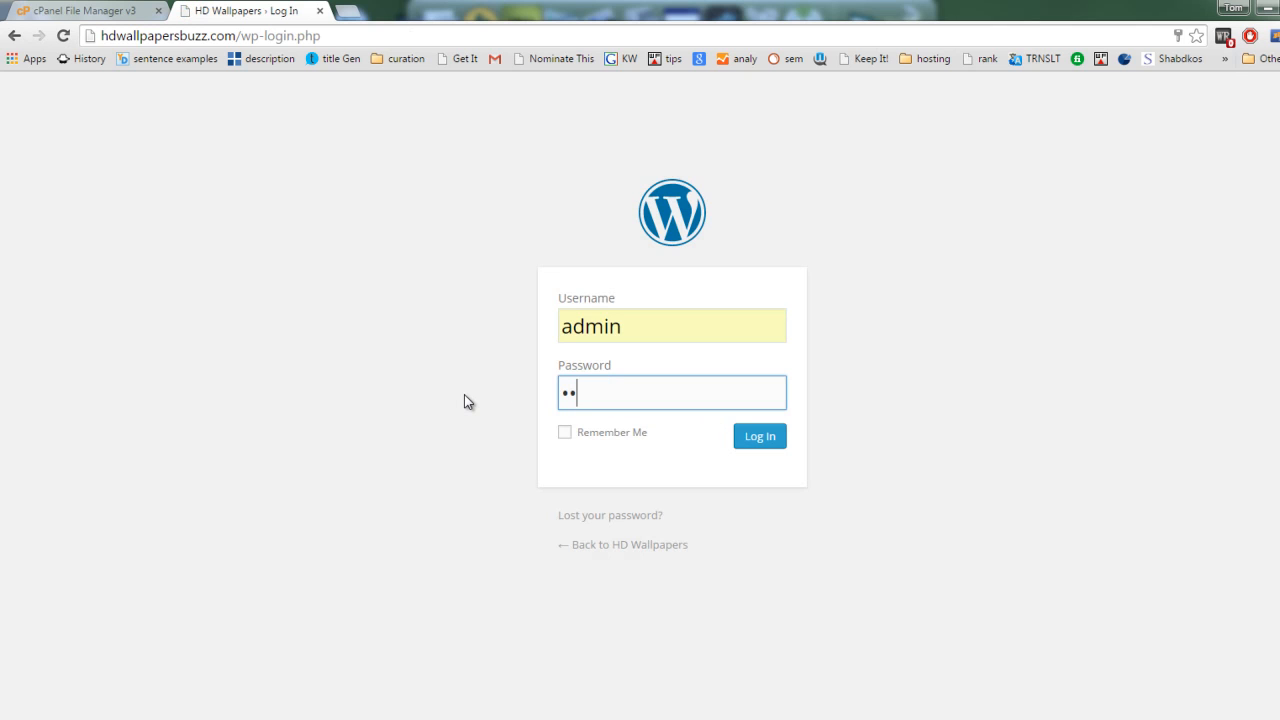
type("••")
key("Return")
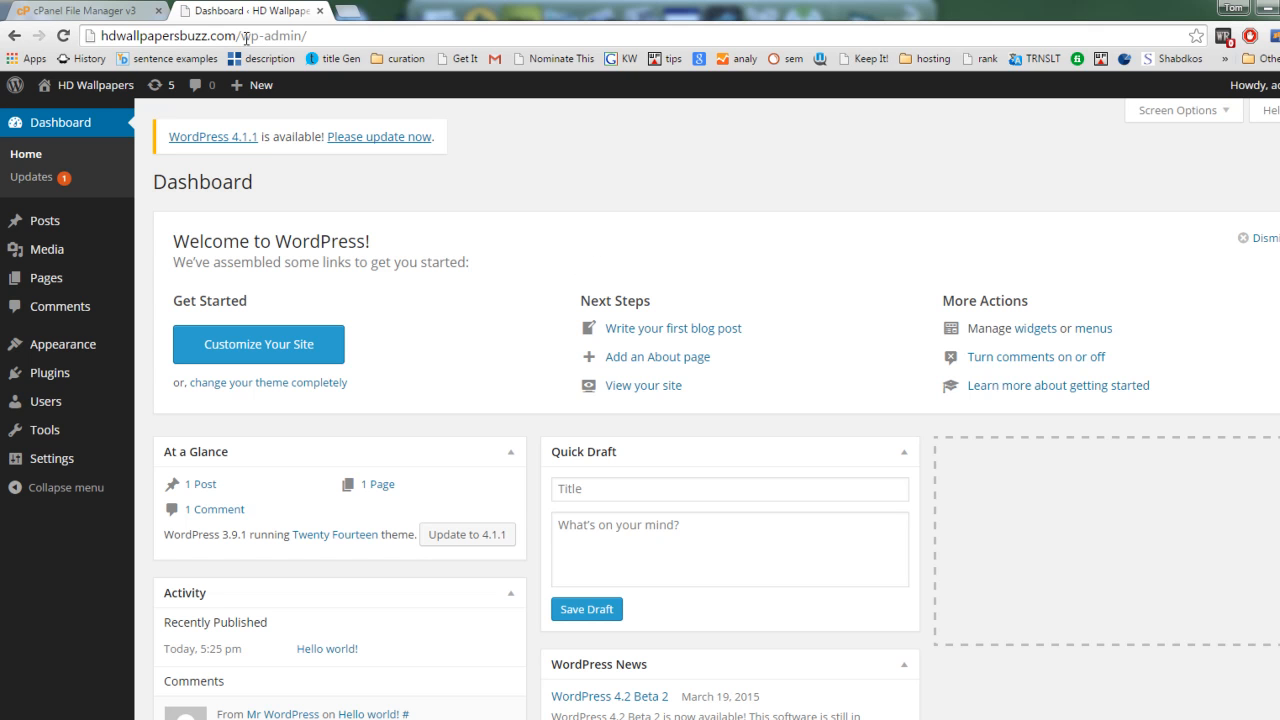
left_click(377, 32)
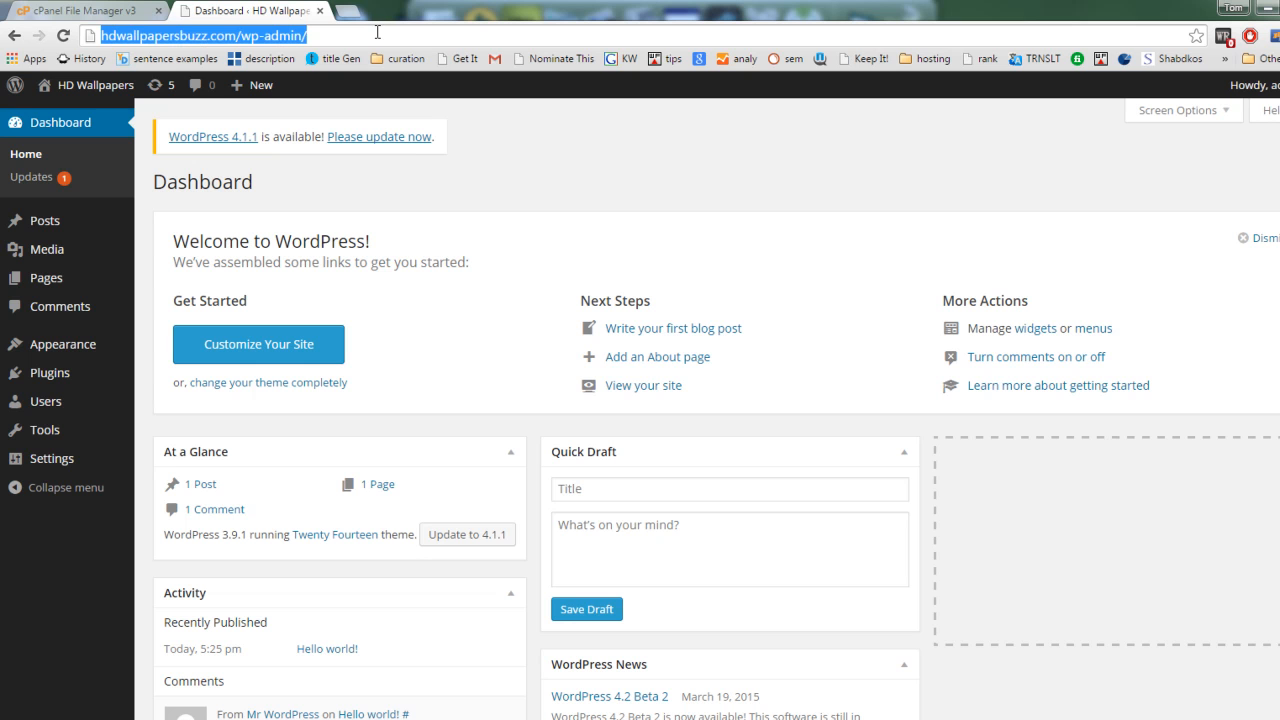
scroll(453, 262, "down", 3)
scroll(453, 263, "up", 3)
scroll(460, 256, "down", 2)
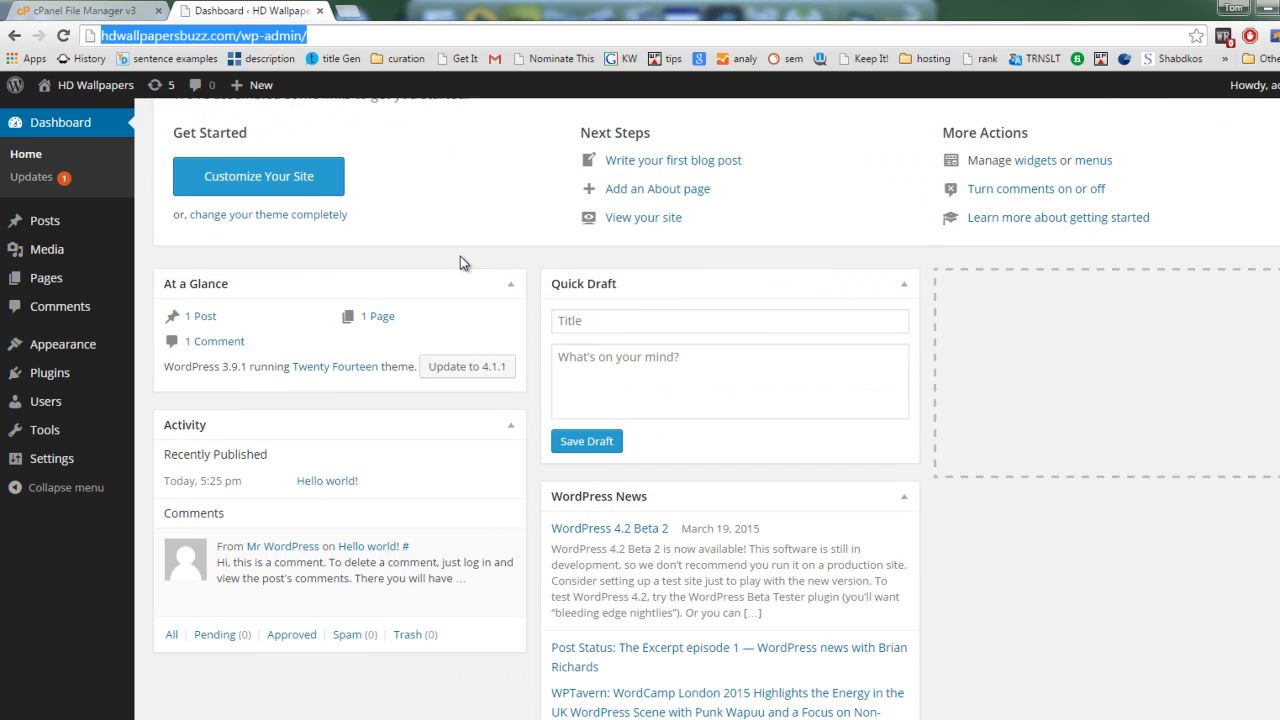
scroll(460, 256, "up", 2)
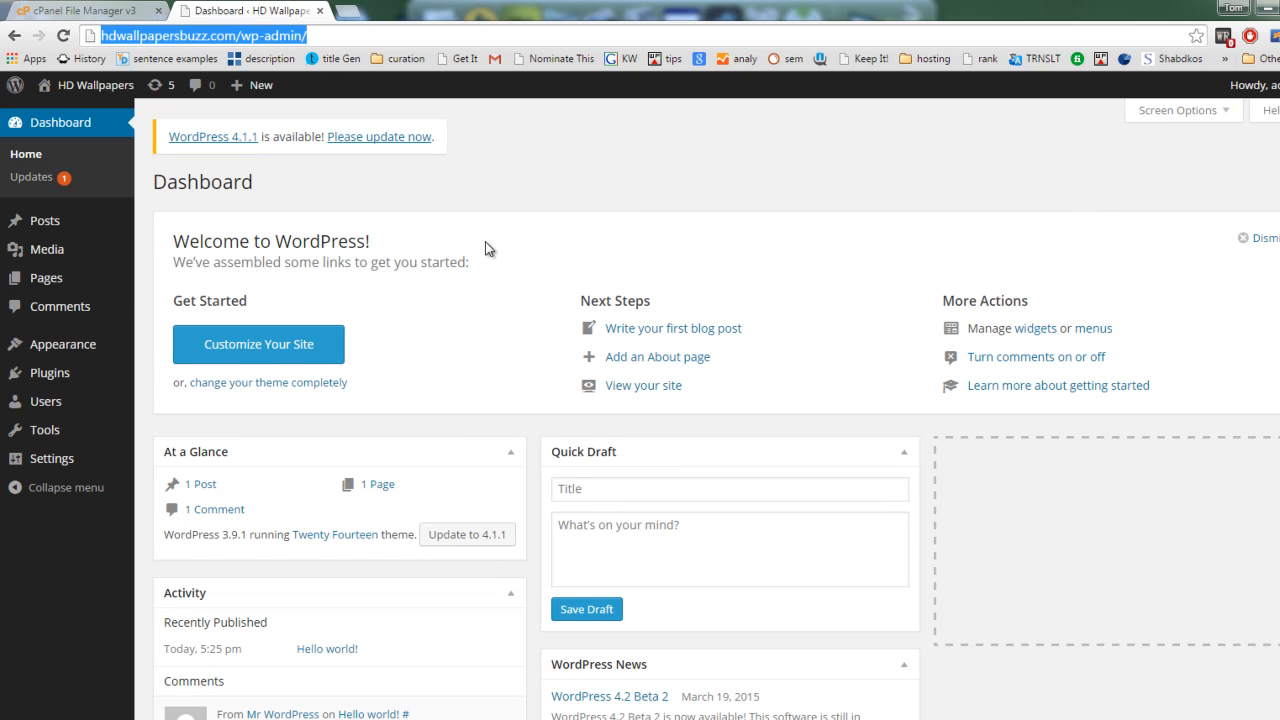
Step: Move the "Hello world!" post to the trash and delete it permanently by emptying the posts trash
mouse_move(77, 220)
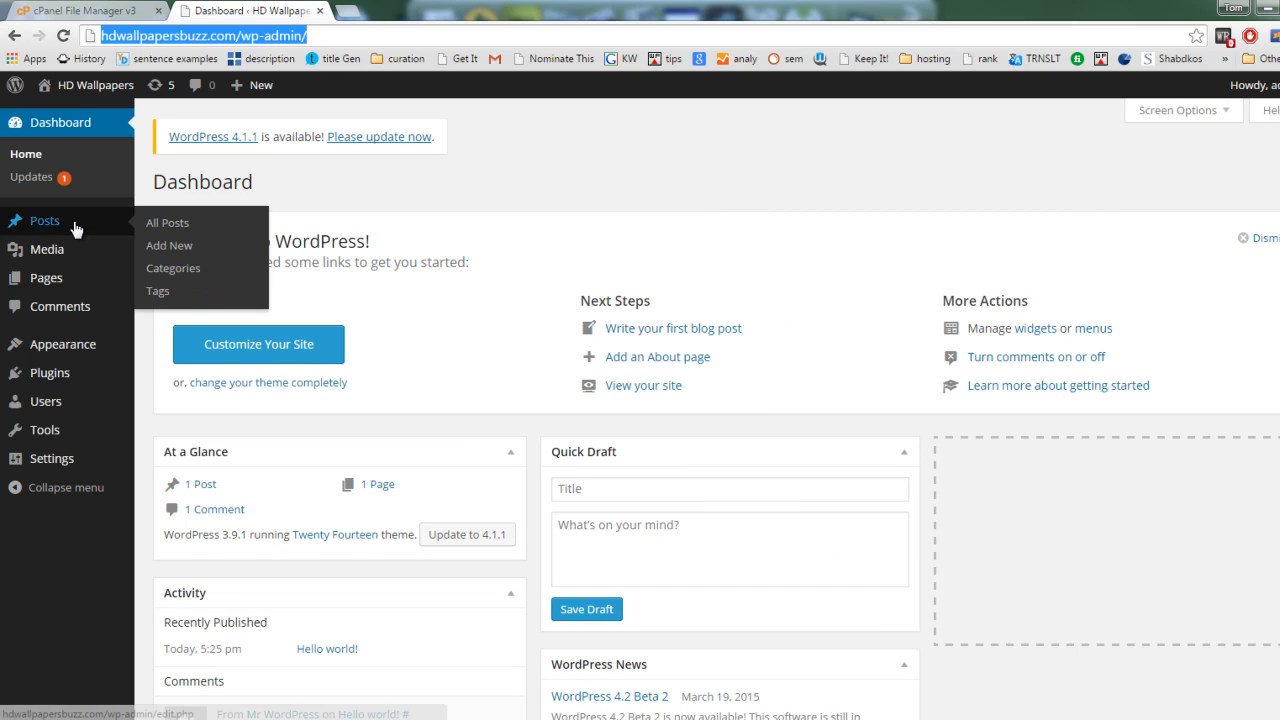
left_click(171, 230)
mouse_move(220, 318)
left_click(291, 326)
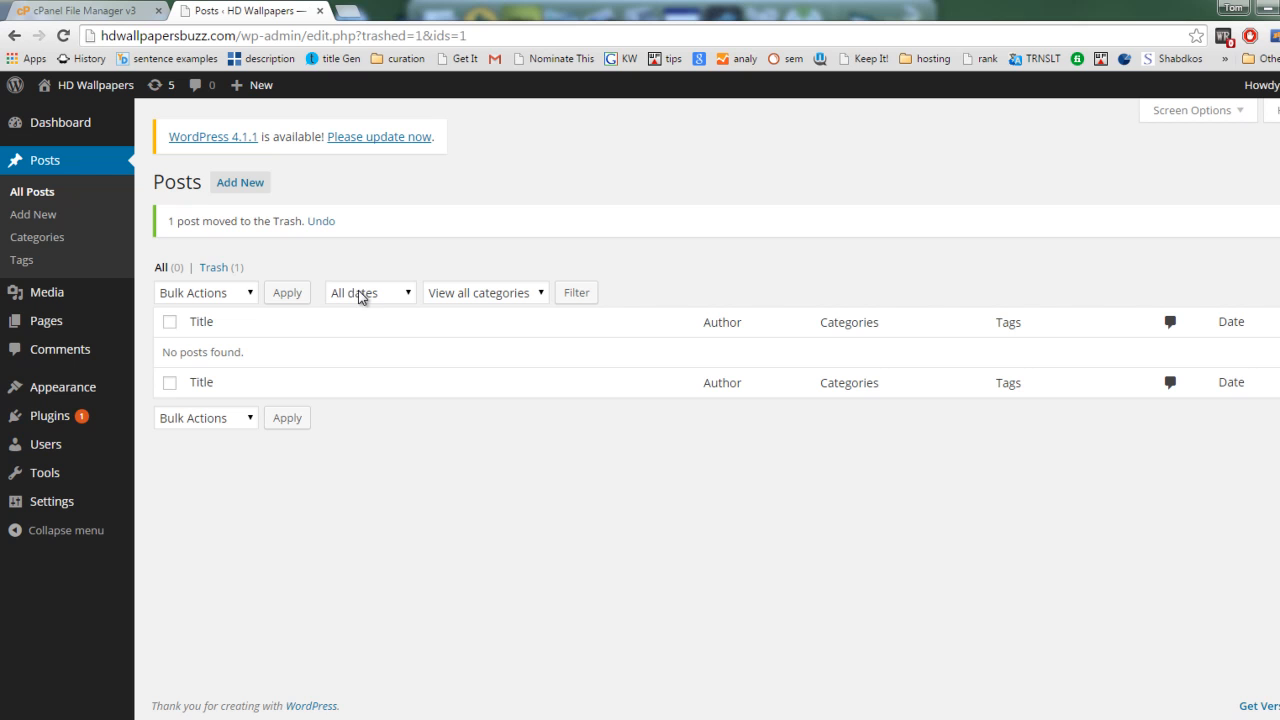
left_click(222, 268)
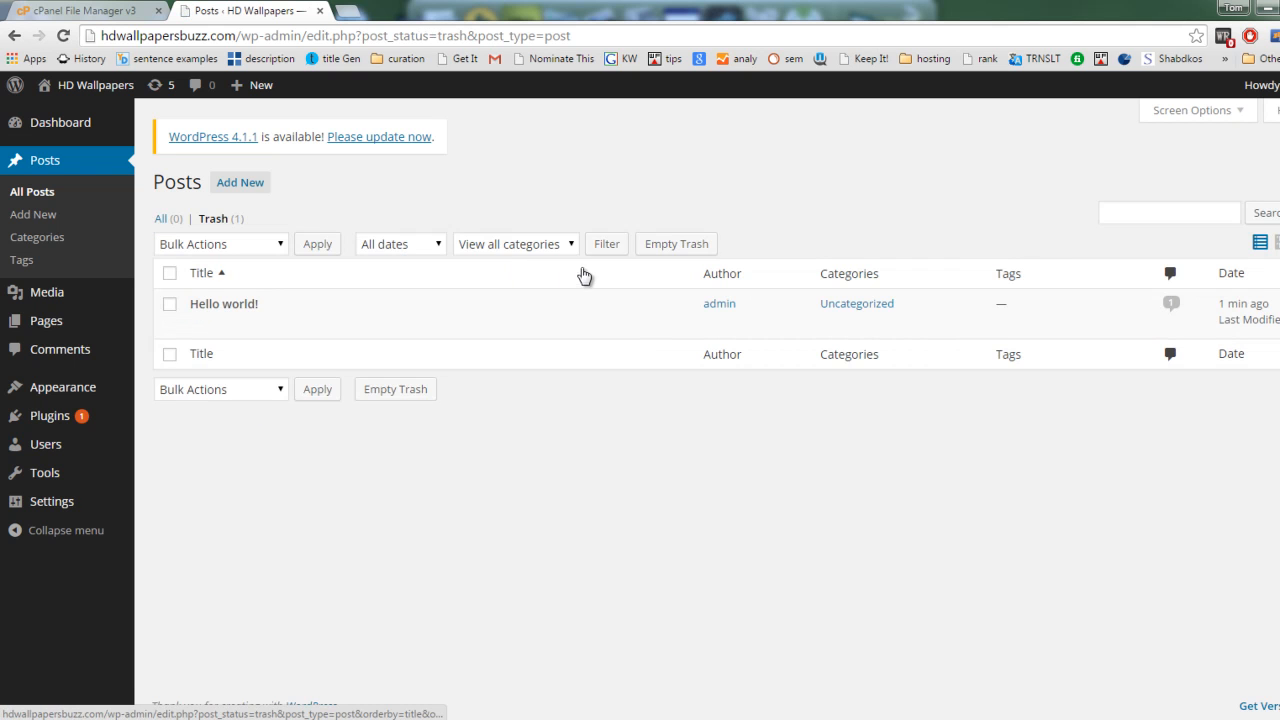
left_click(668, 250)
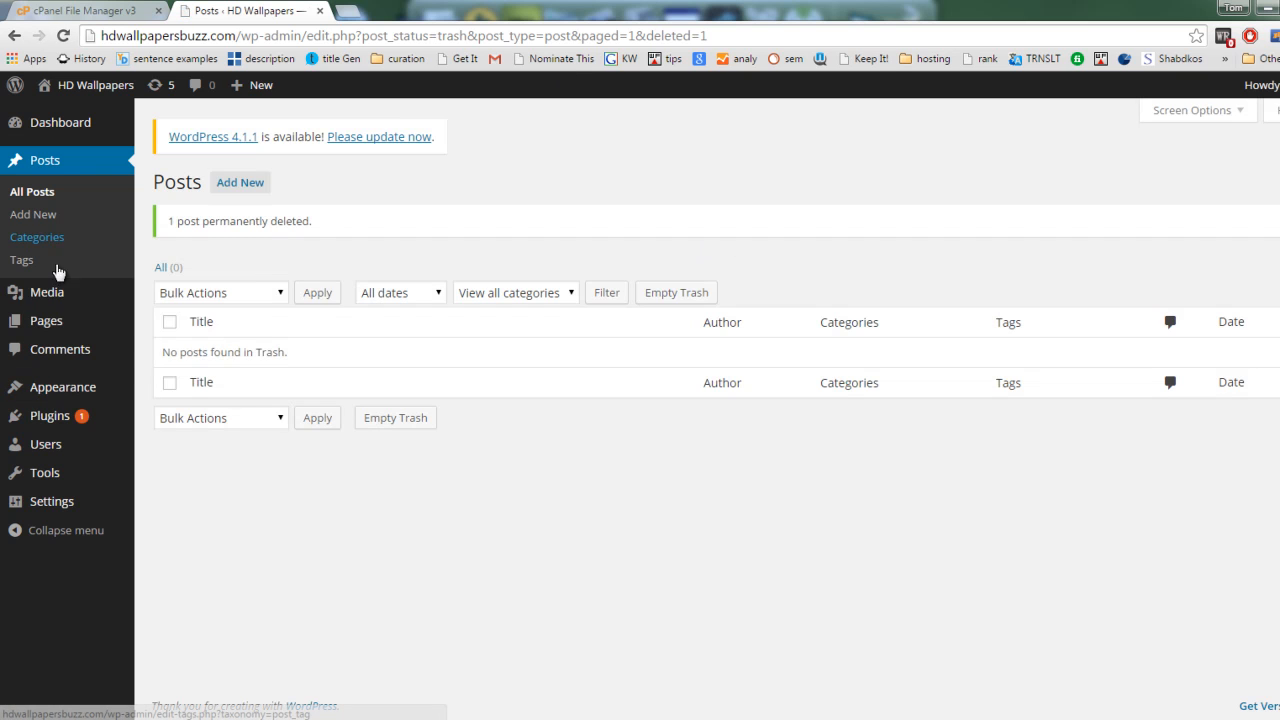
Step: Move the site's only default page to the trash and delete it permanently by emptying the pages trash
mouse_move(94, 320)
left_click(151, 326)
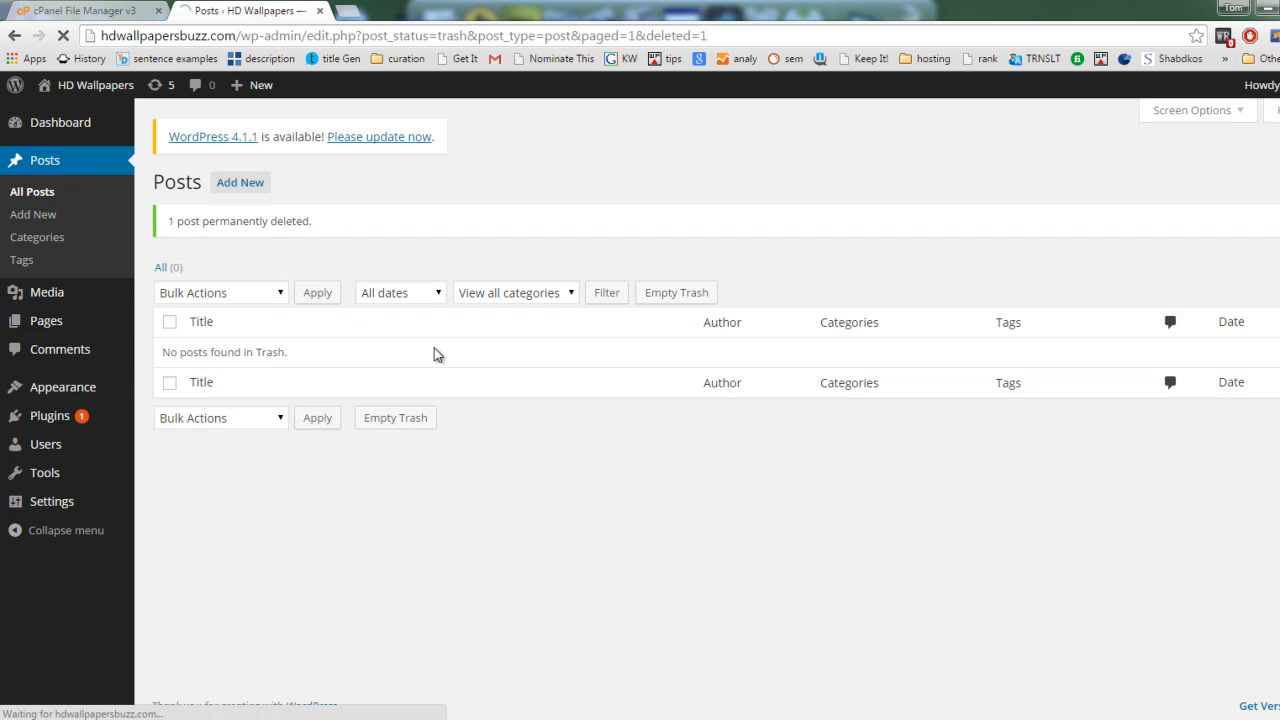
left_click(297, 332)
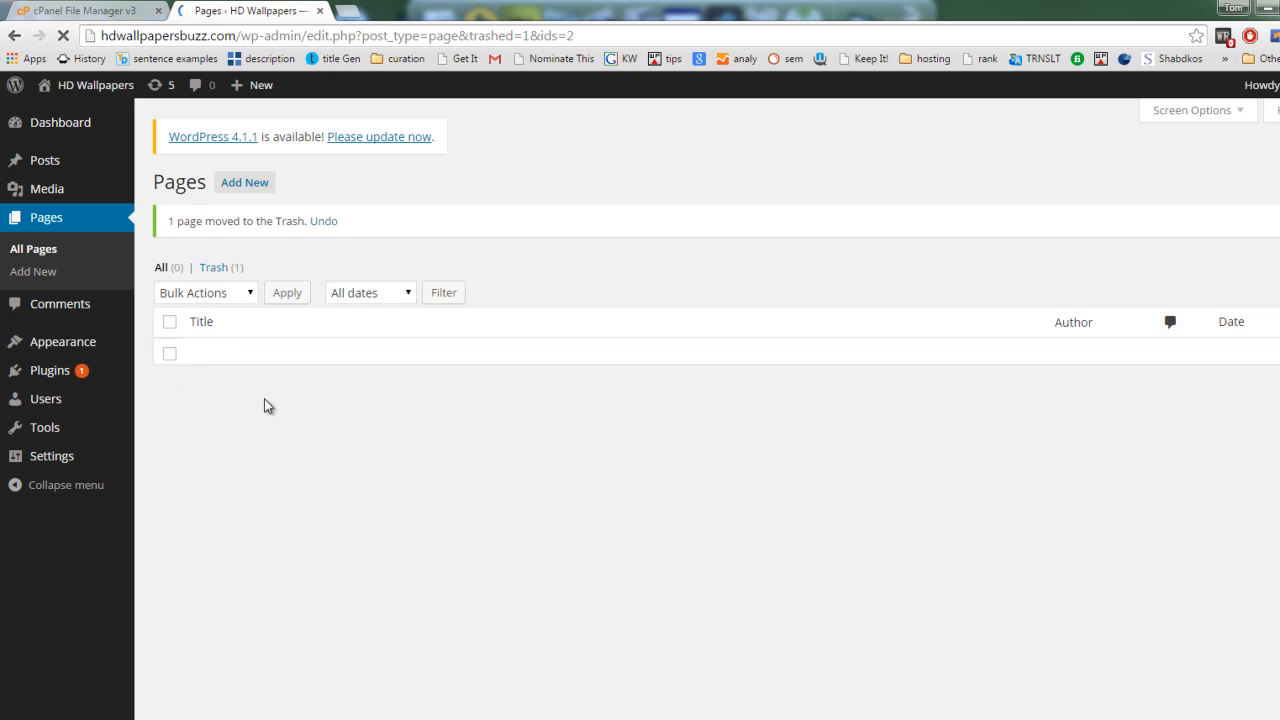
left_click(221, 269)
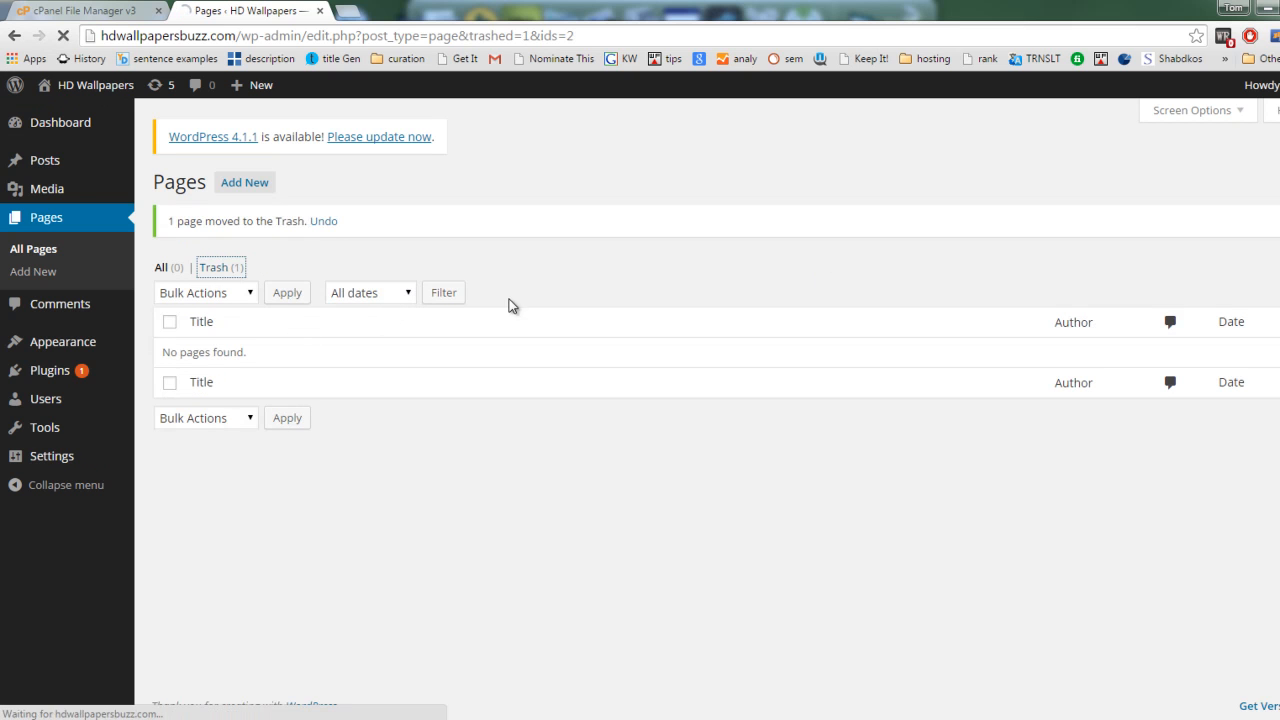
left_click(545, 250)
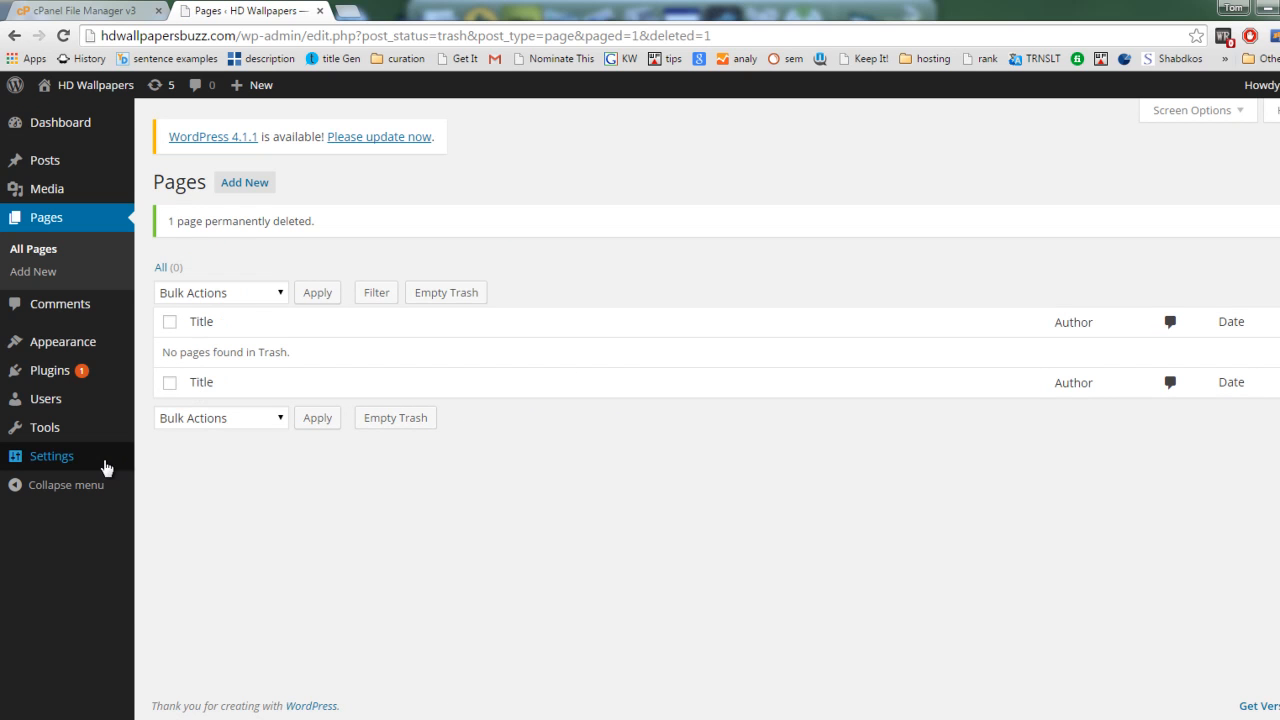
Step: Open the permalink settings and compare the example URLs of the Post name and Default structures
mouse_move(103, 466)
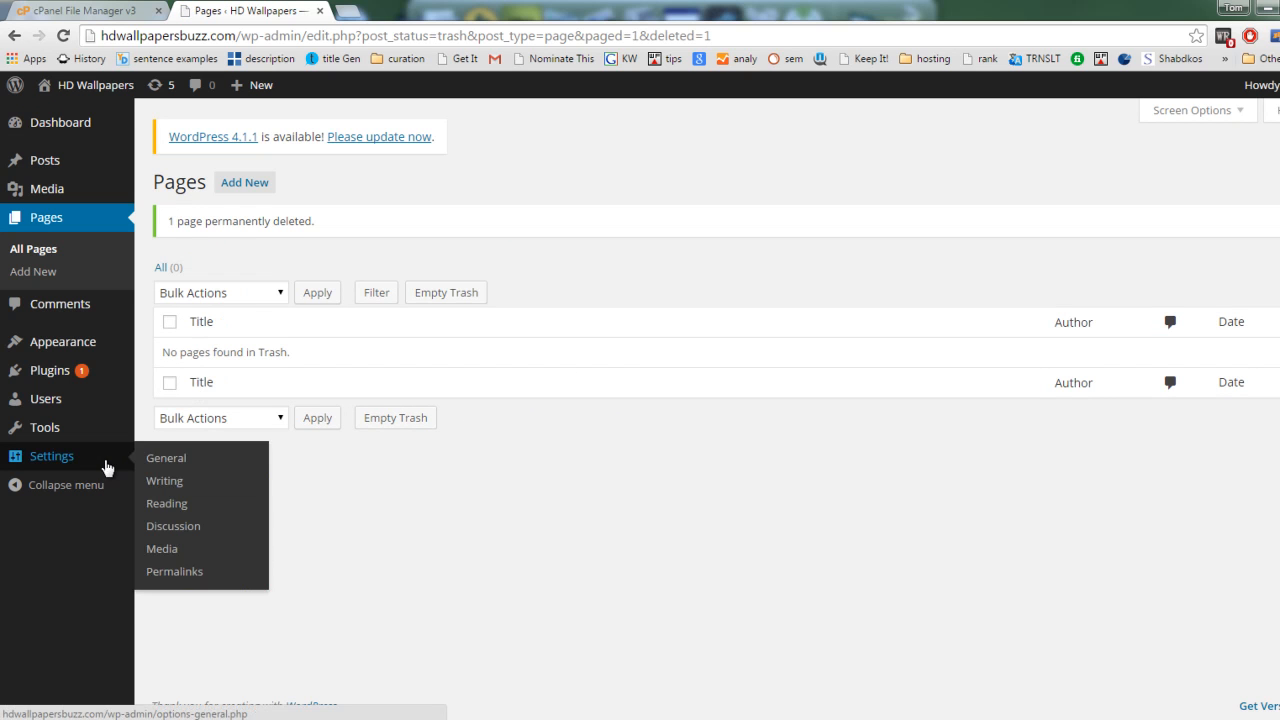
left_click(175, 574)
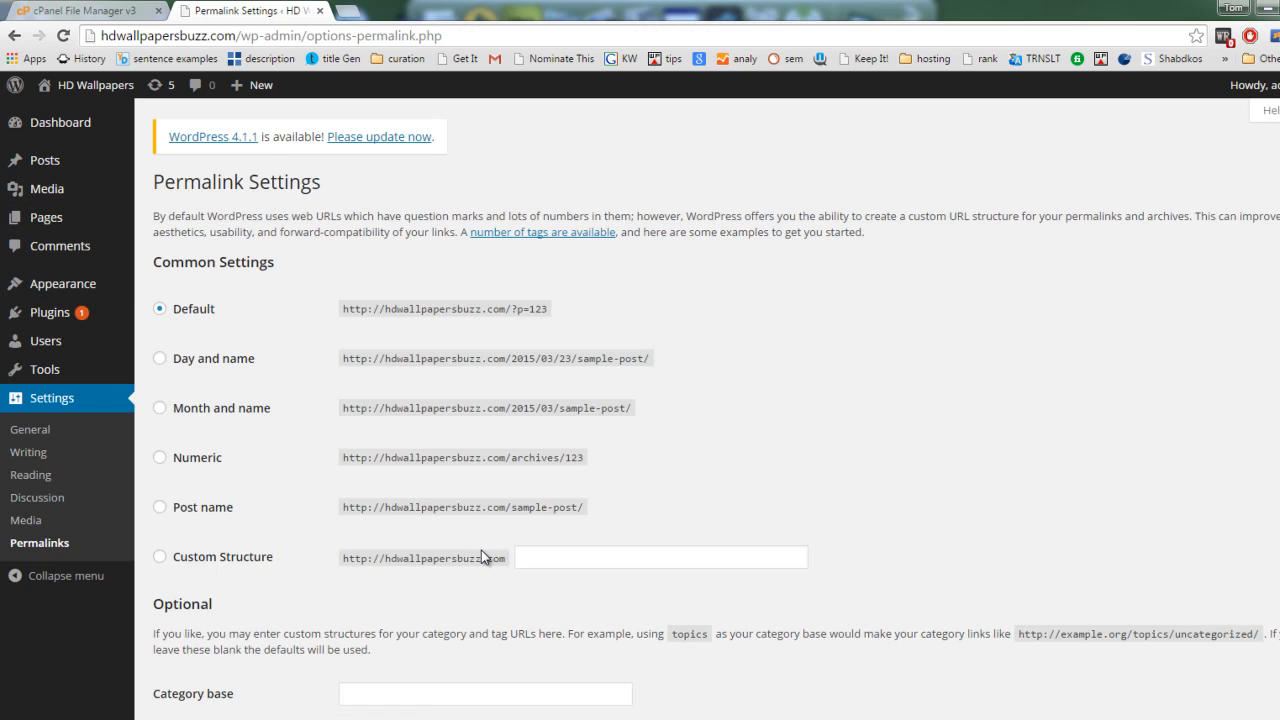
scroll(654, 512, "down", 1)
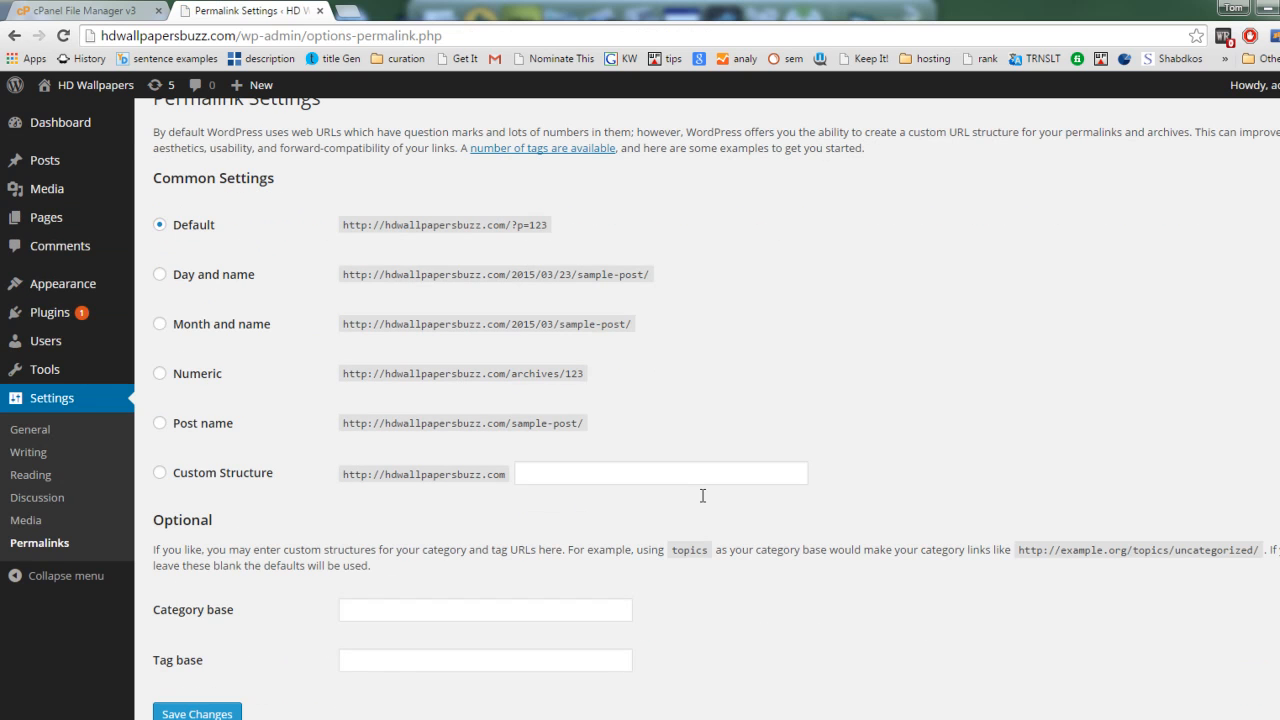
mouse_move(512, 423)
left_mouse_down()
mouse_move(588, 423)
mouse_move(510, 428)
left_mouse_up()
left_click(589, 427)
left_click(514, 424)
left_click(484, 436)
left_click_drag(548, 228, 512, 226)
left_click(516, 234)
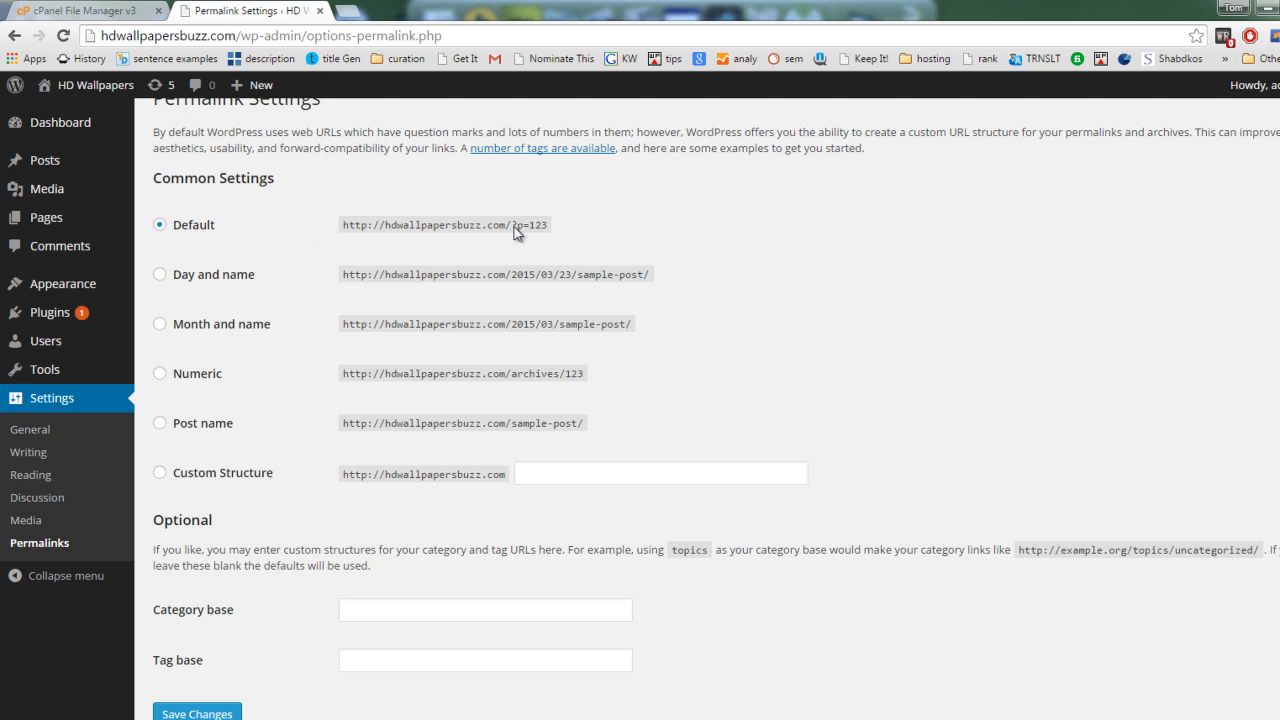
Step: Try the Day and name, Month and name, and Numeric permalink structures, examining the date and post-name parts of the example URL
left_click(205, 280)
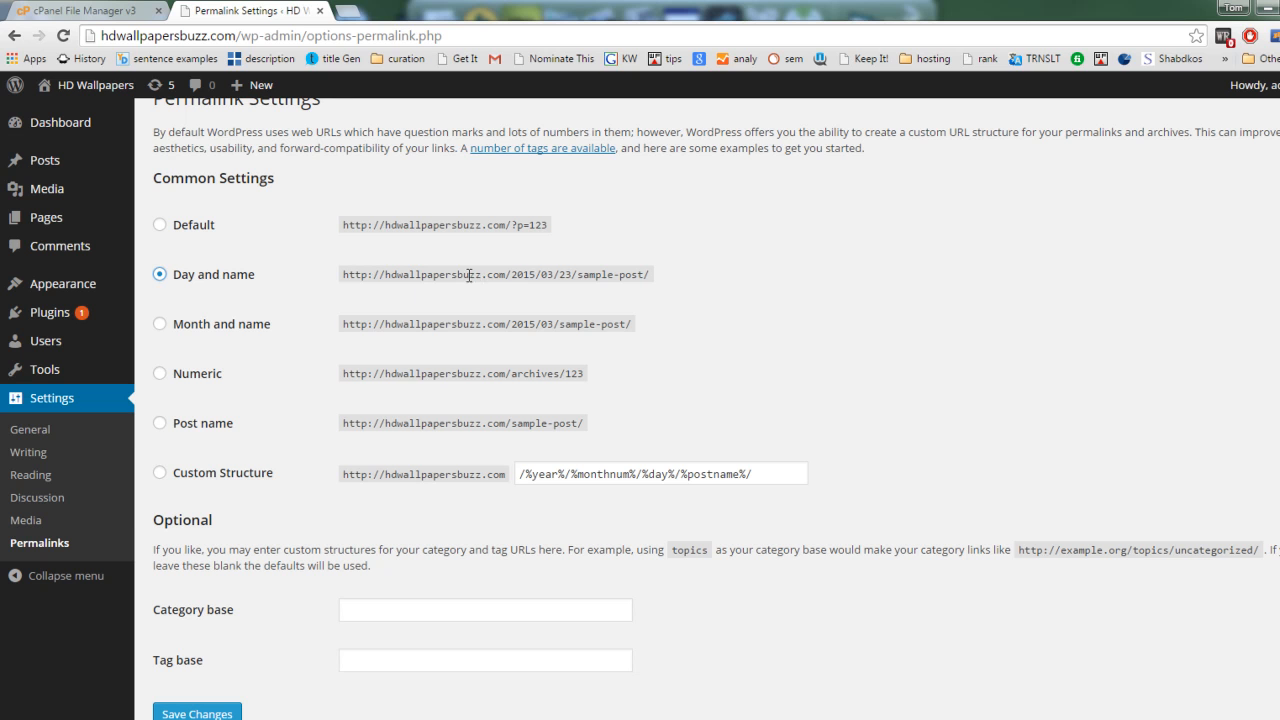
double_click(512, 274)
left_click(578, 274)
left_click_drag(578, 274, 651, 275)
left_click(651, 275)
left_click(188, 328)
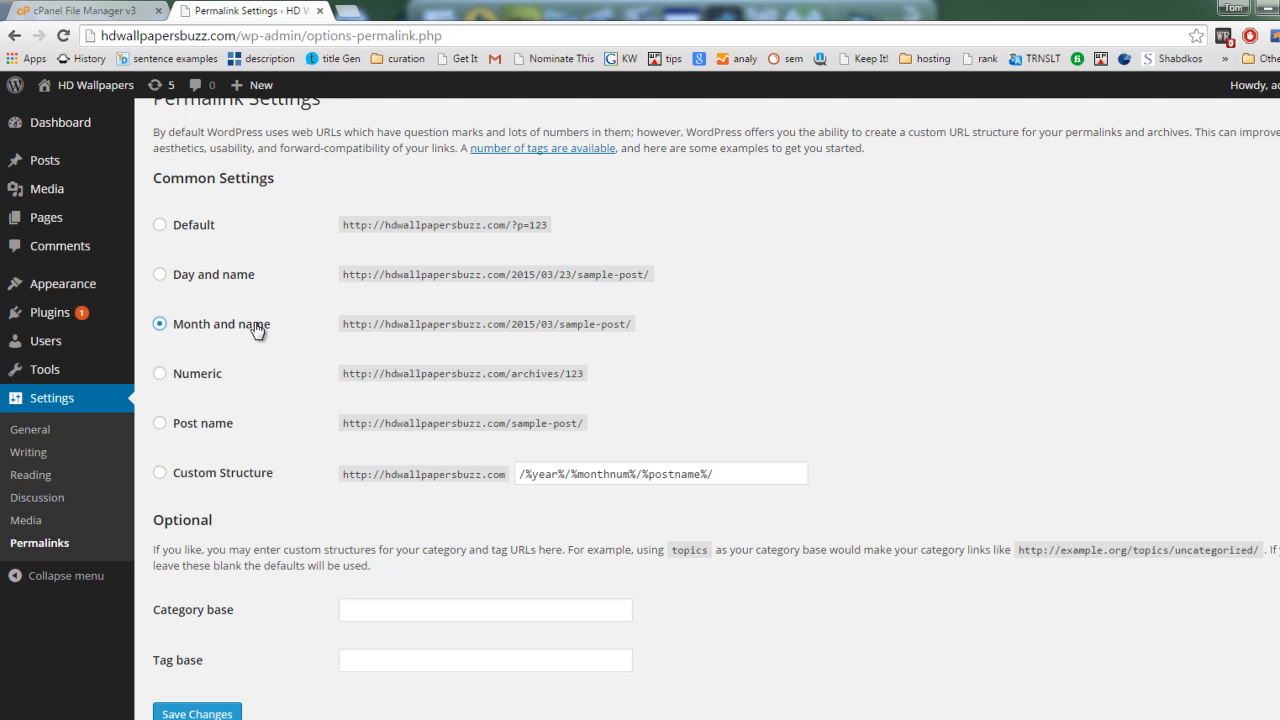
left_click(204, 386)
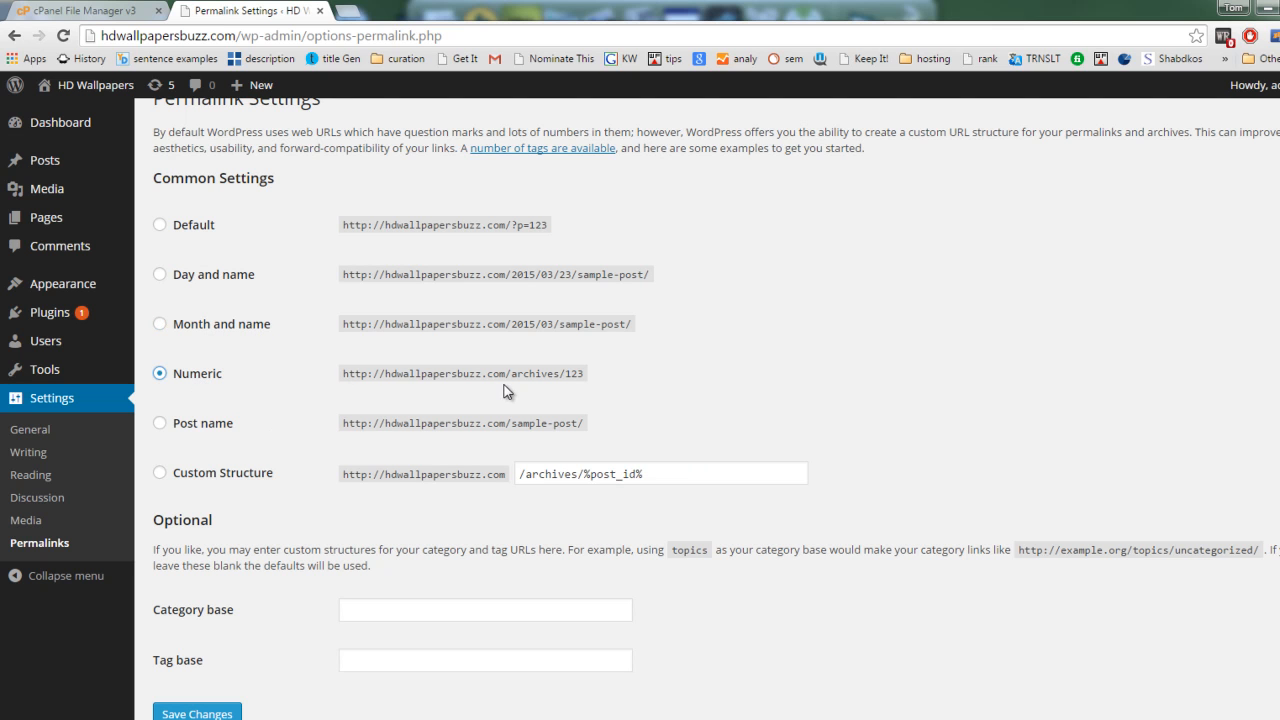
Step: Set the permalink structure to Post name, leave the category and tag bases blank, and save the changes
left_click(158, 427)
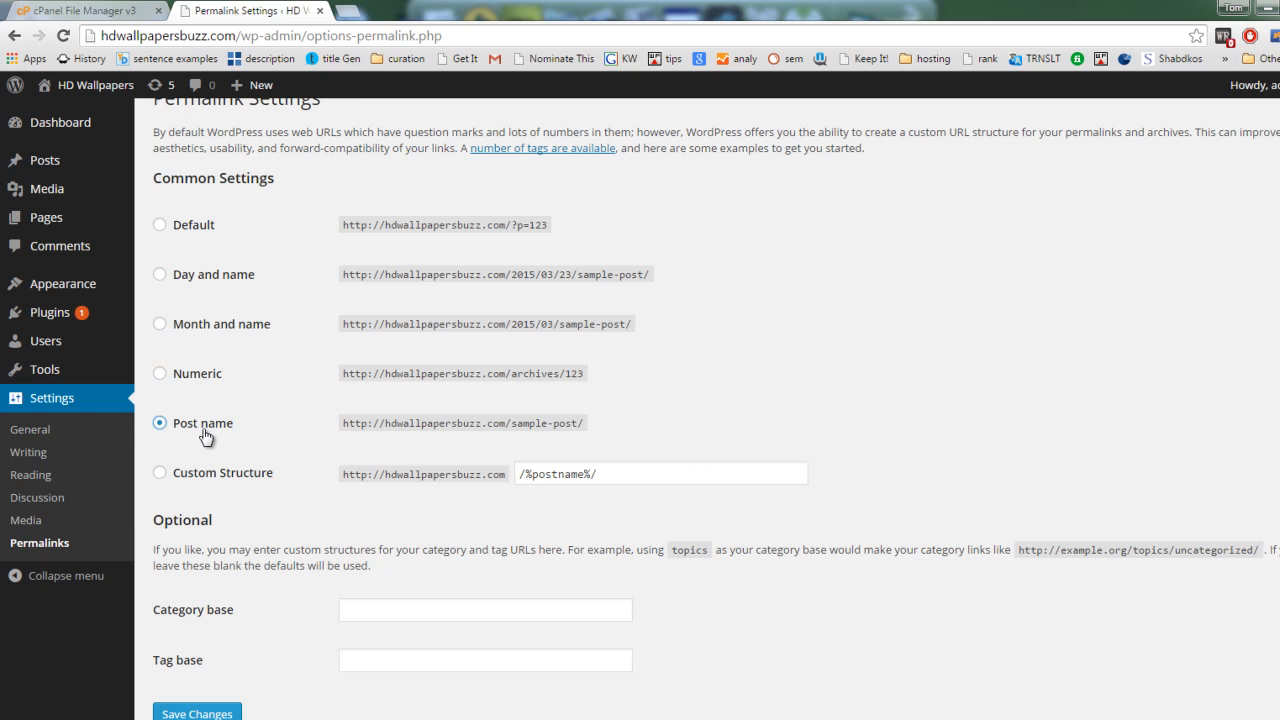
left_click_drag(511, 423, 591, 424)
left_click(586, 422)
left_click(511, 423)
left_click(591, 424)
scroll(648, 438, "down", 1)
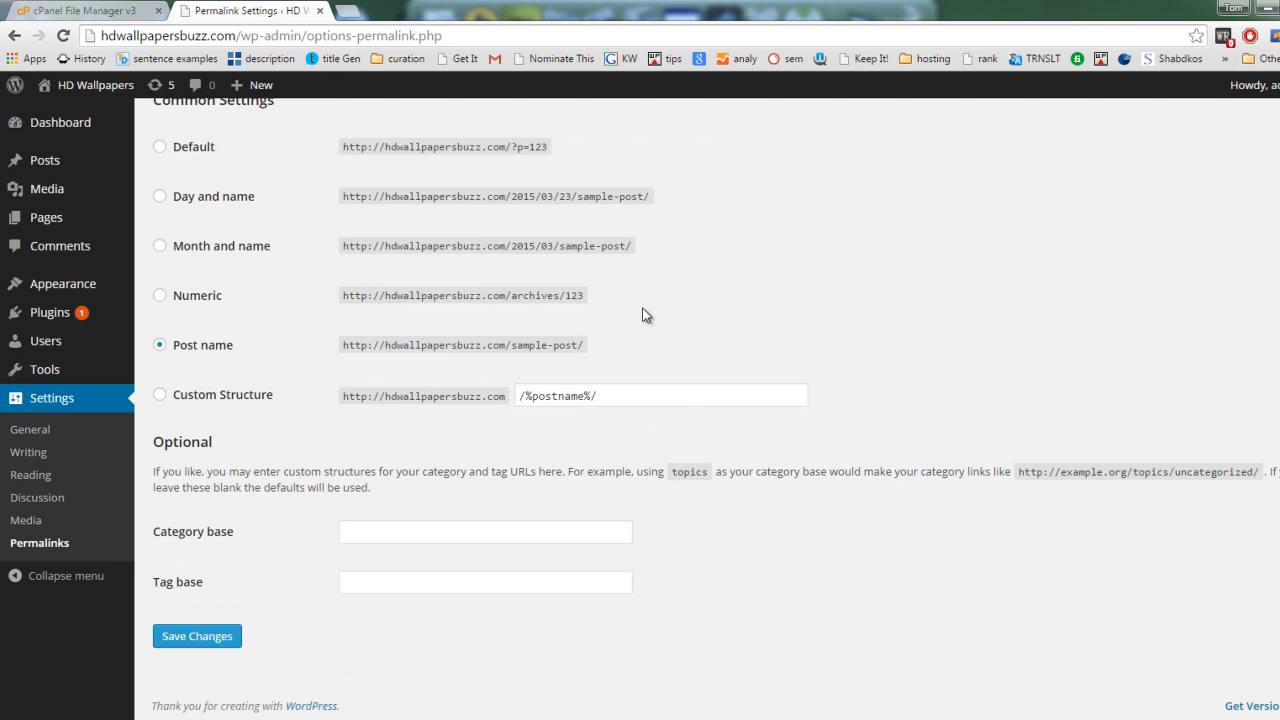
left_click(397, 536)
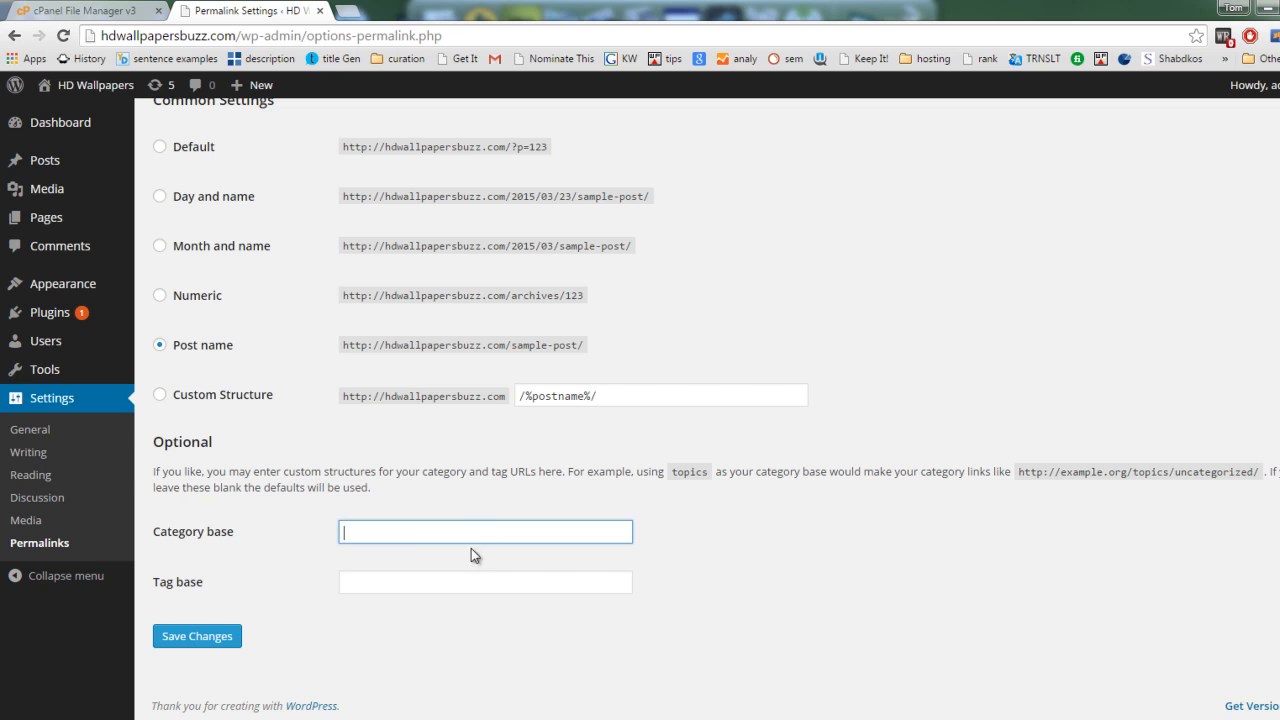
left_click(384, 578)
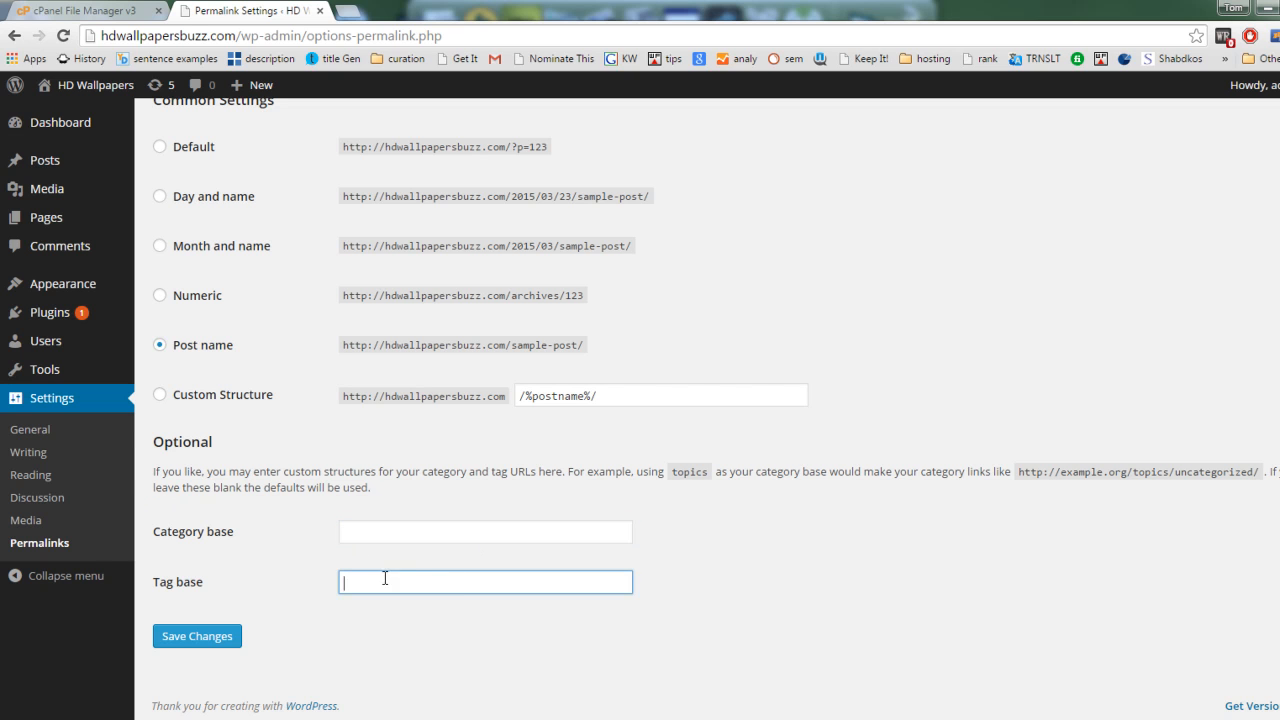
left_click(204, 640)
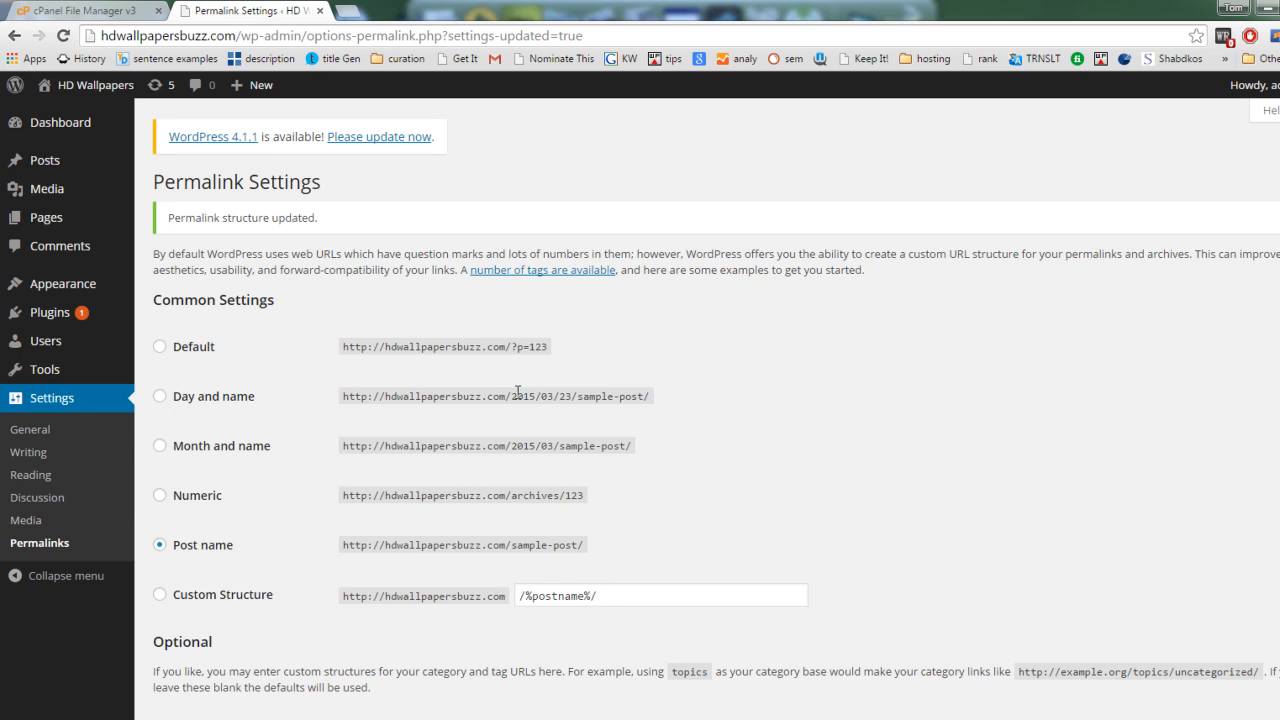
scroll(422, 473, "down", 2)
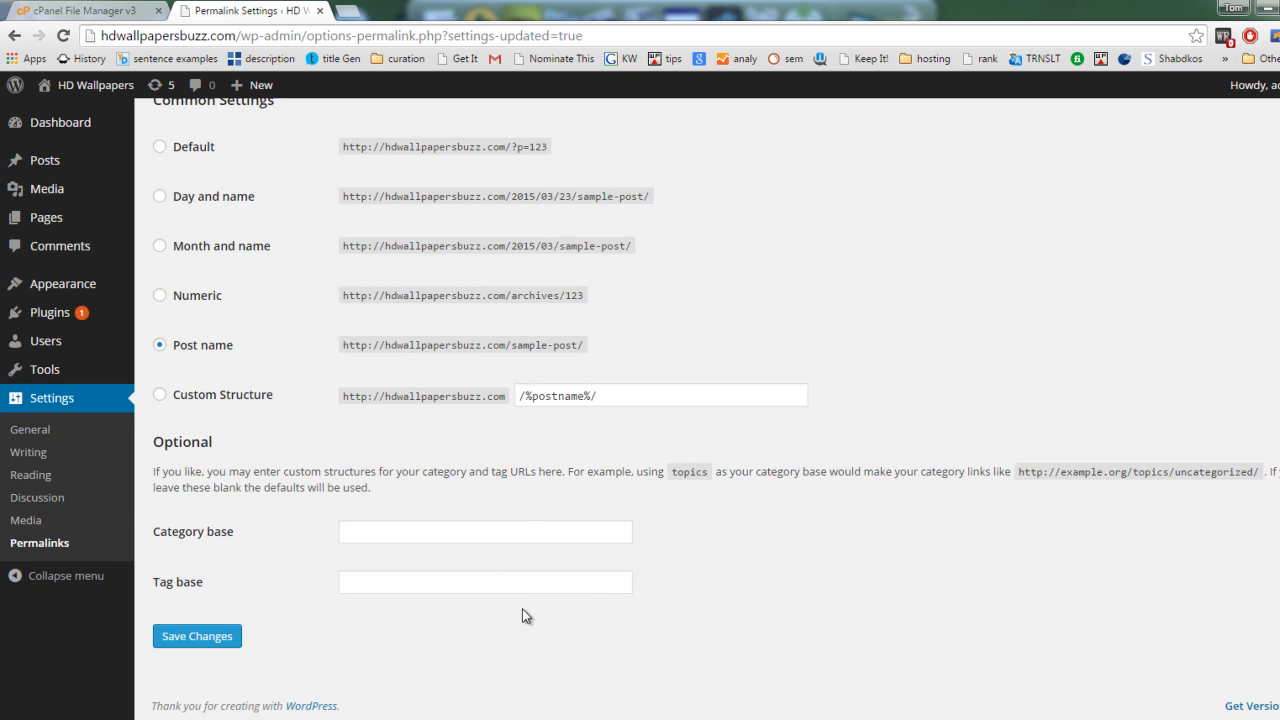
scroll(662, 563, "up", 2)
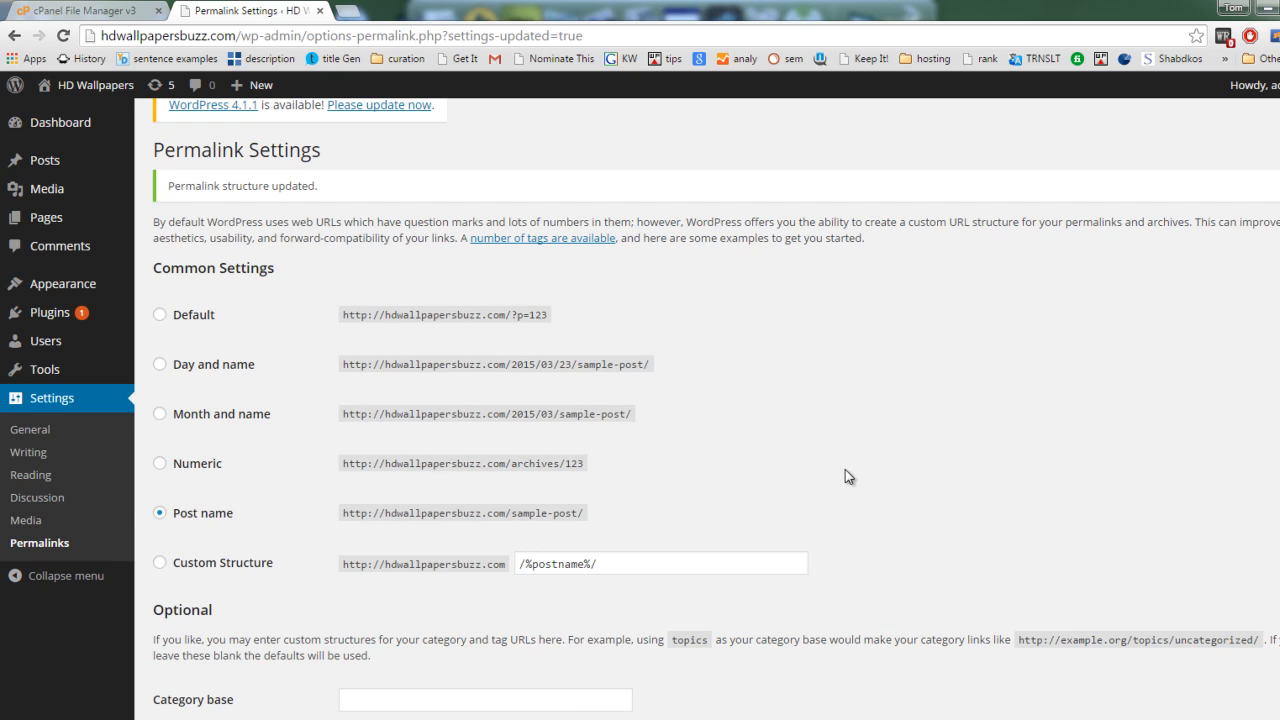
scroll(769, 502, "down", 2)
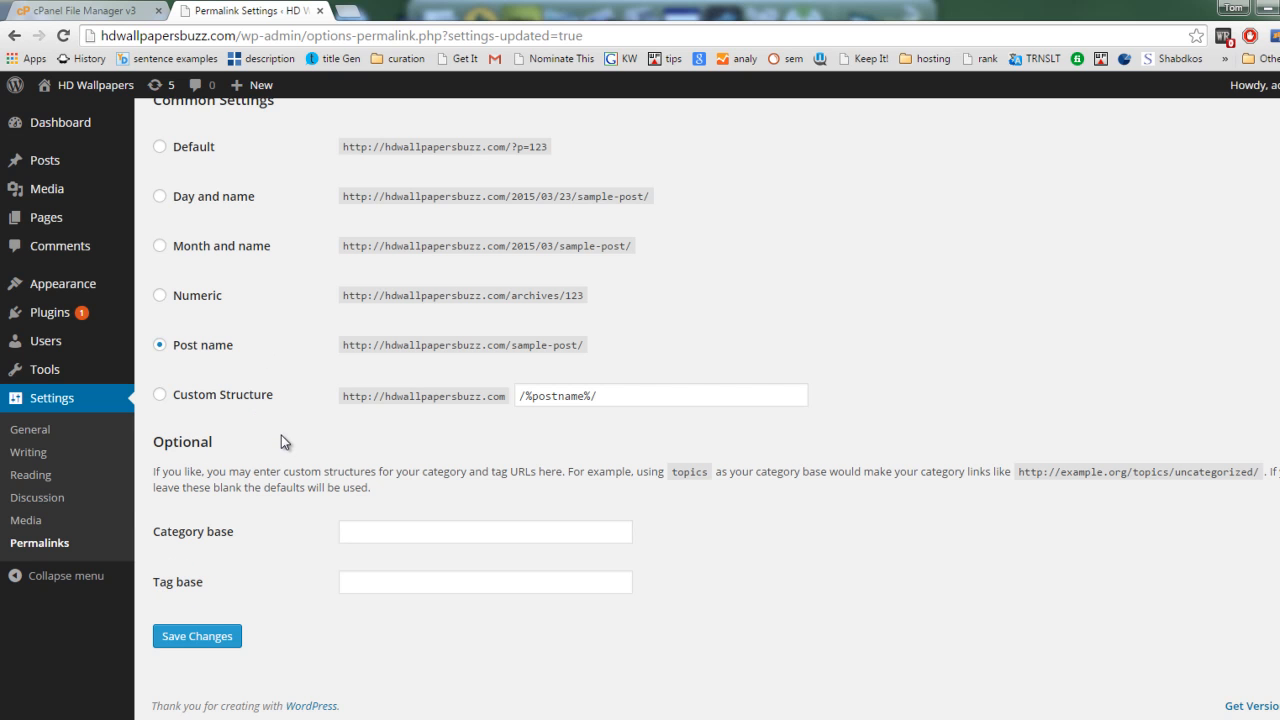
scroll(281, 436, "up", 2)
Step: Open the list of installed themes and view the HD Wallpapers site's front page in a new browser tab
mouse_move(78, 174)
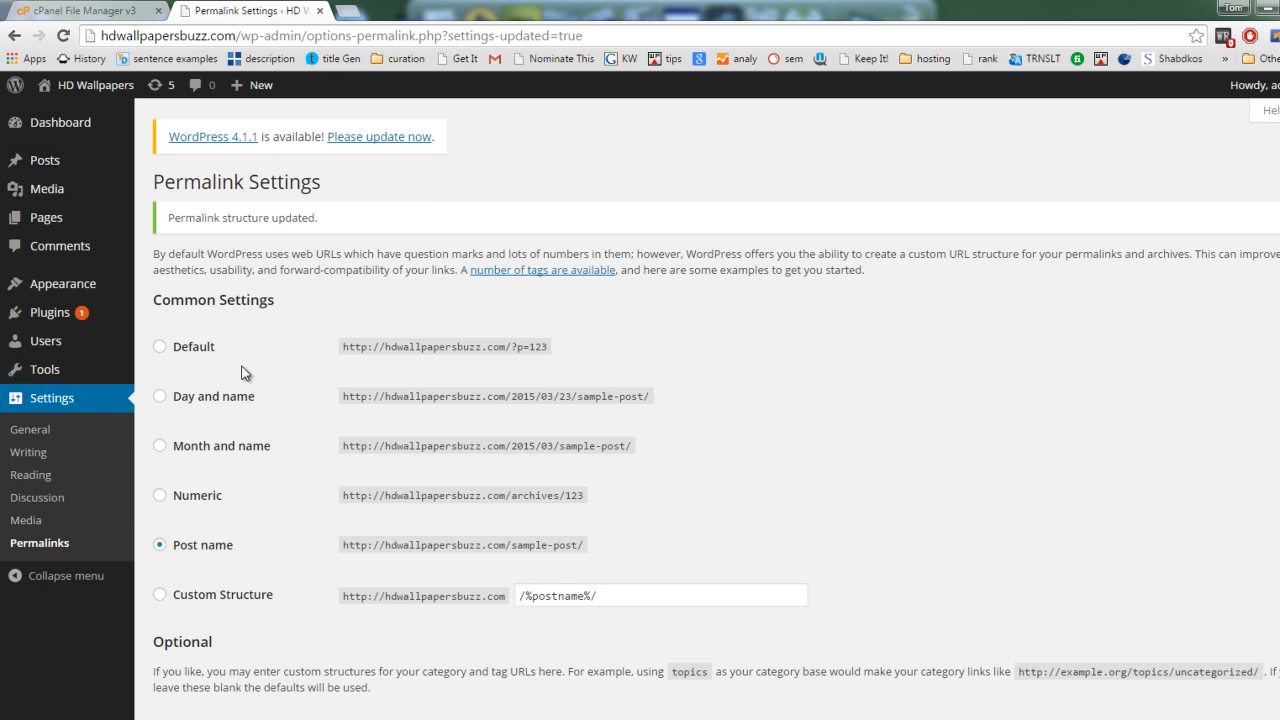
mouse_move(84, 290)
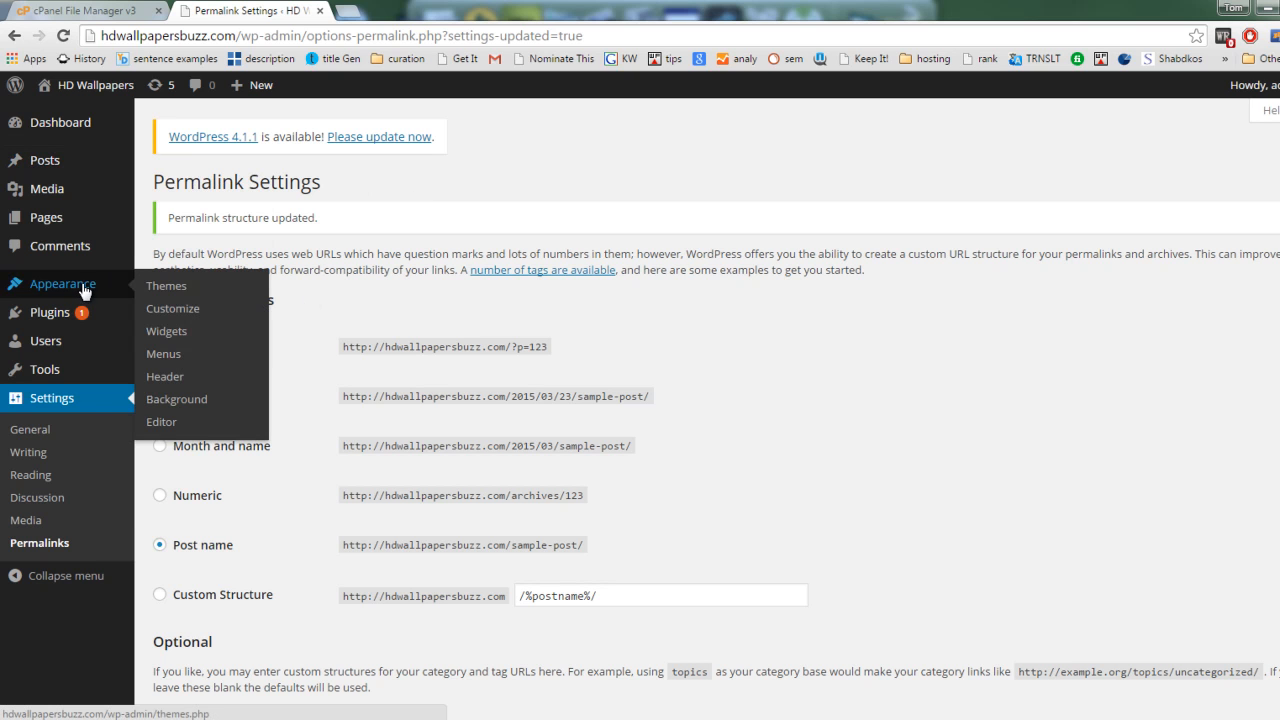
left_click(168, 289)
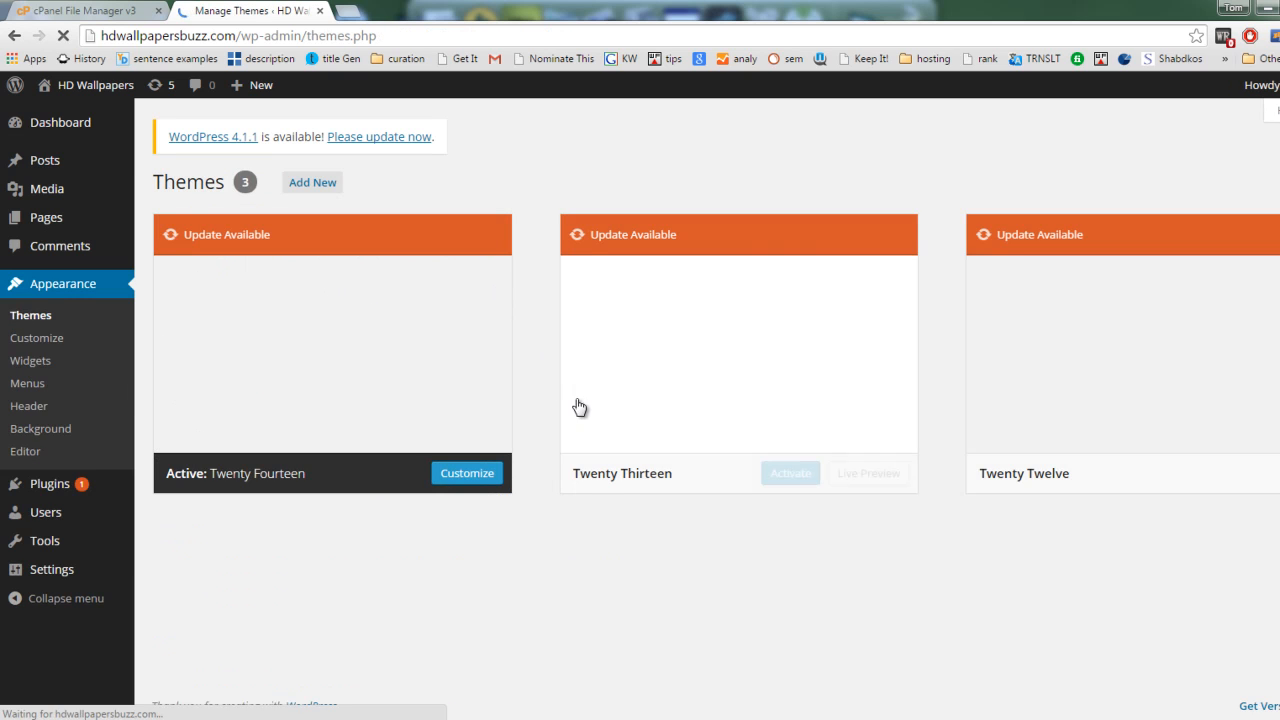
mouse_move(68, 98)
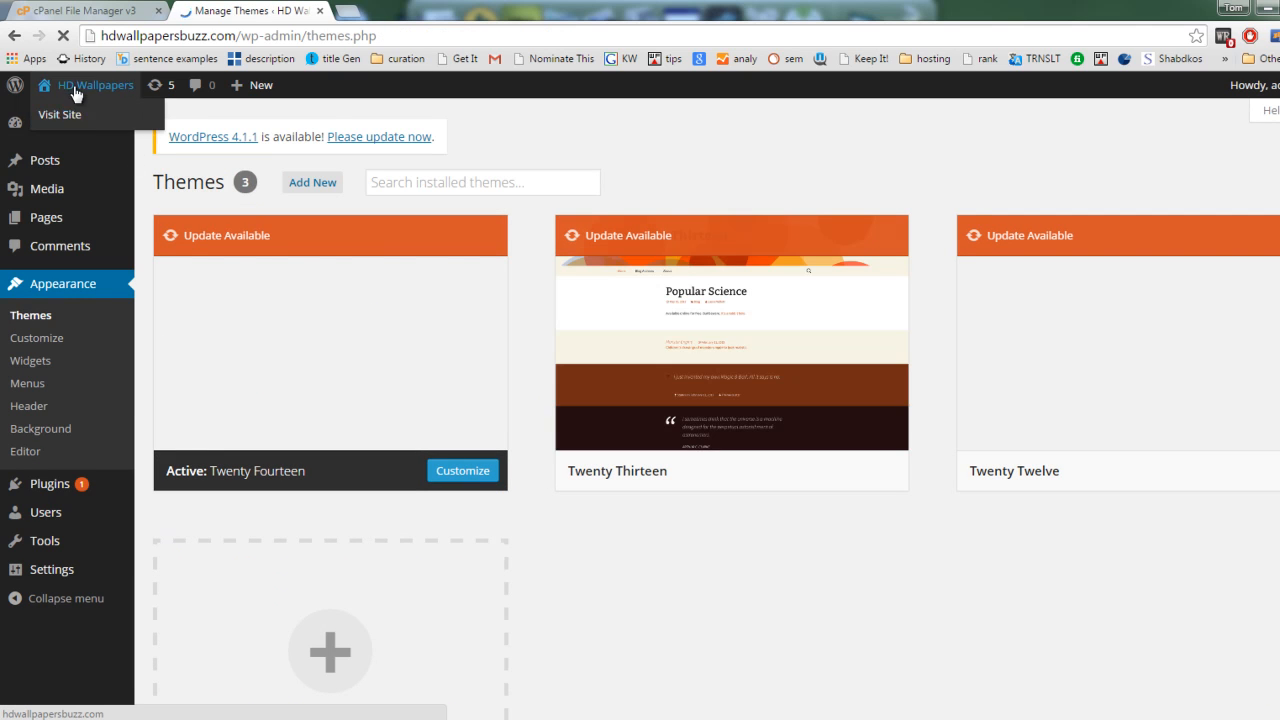
right_click(72, 115)
left_click(140, 124)
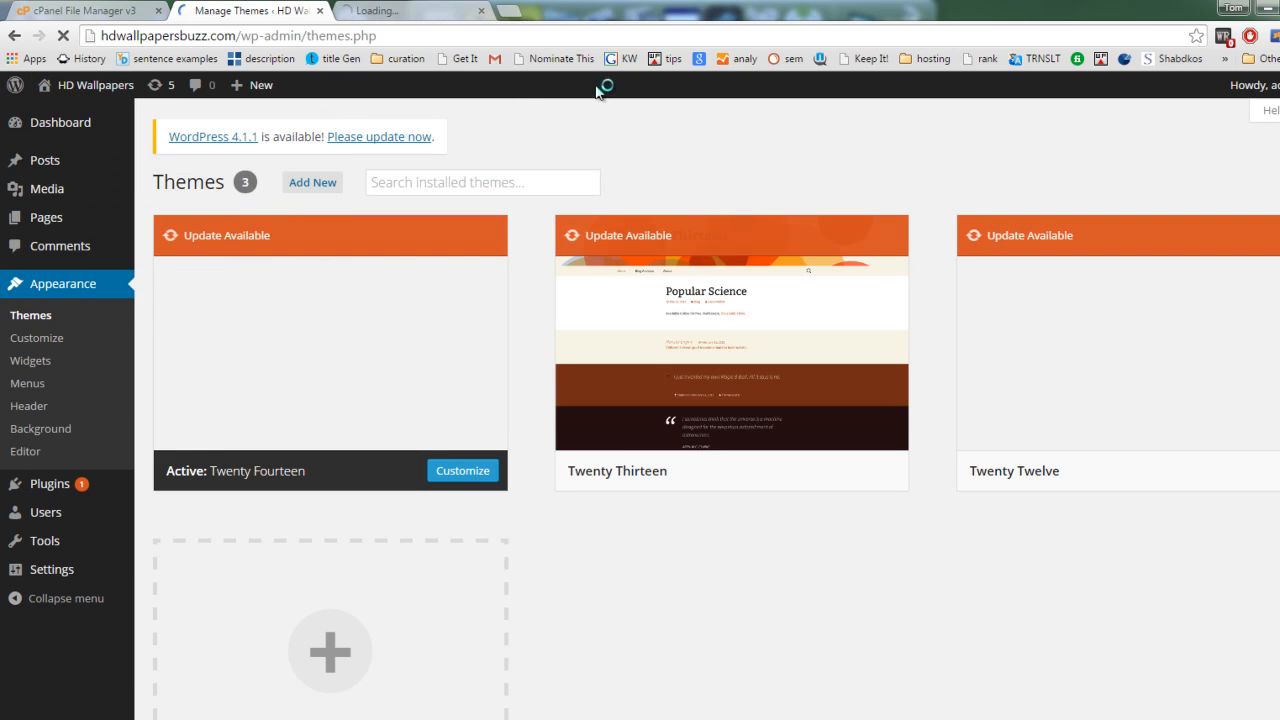
left_click(411, 18)
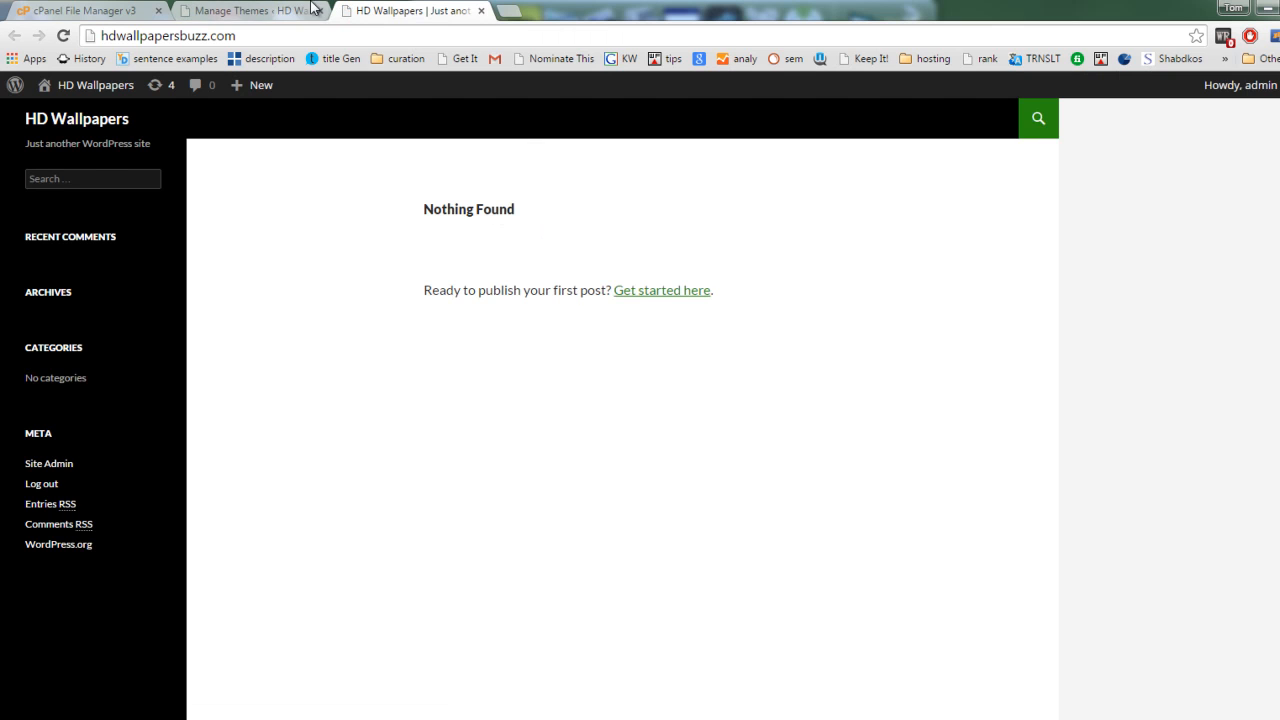
Step: Return to the installed themes, open the page for adding new themes, and examine the thumbnails of the featured themes
left_click(258, 8)
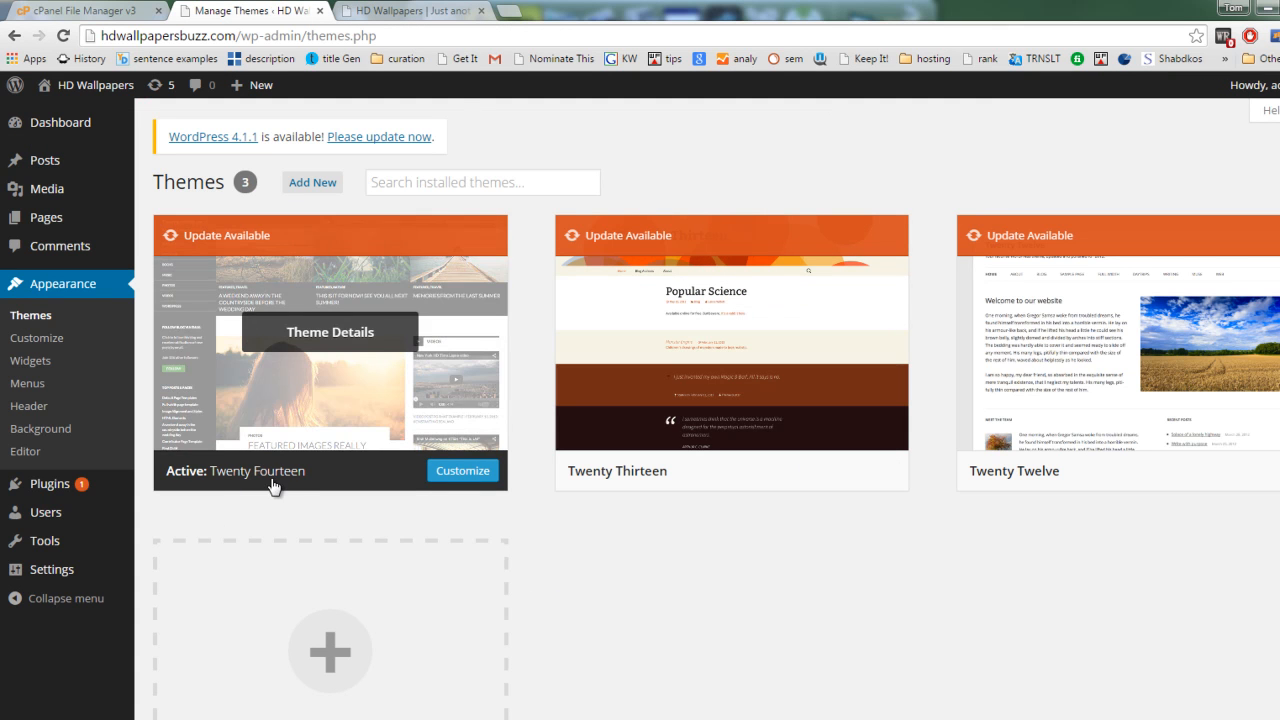
mouse_move(335, 476)
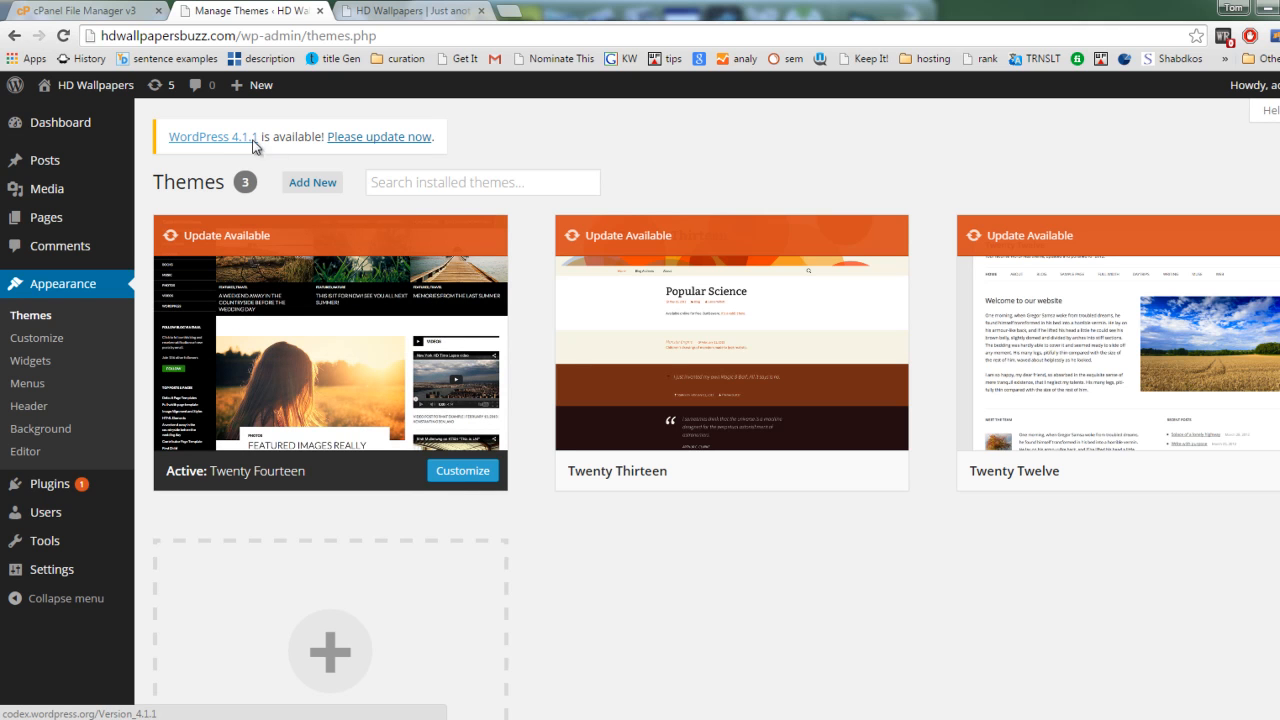
left_click(320, 181)
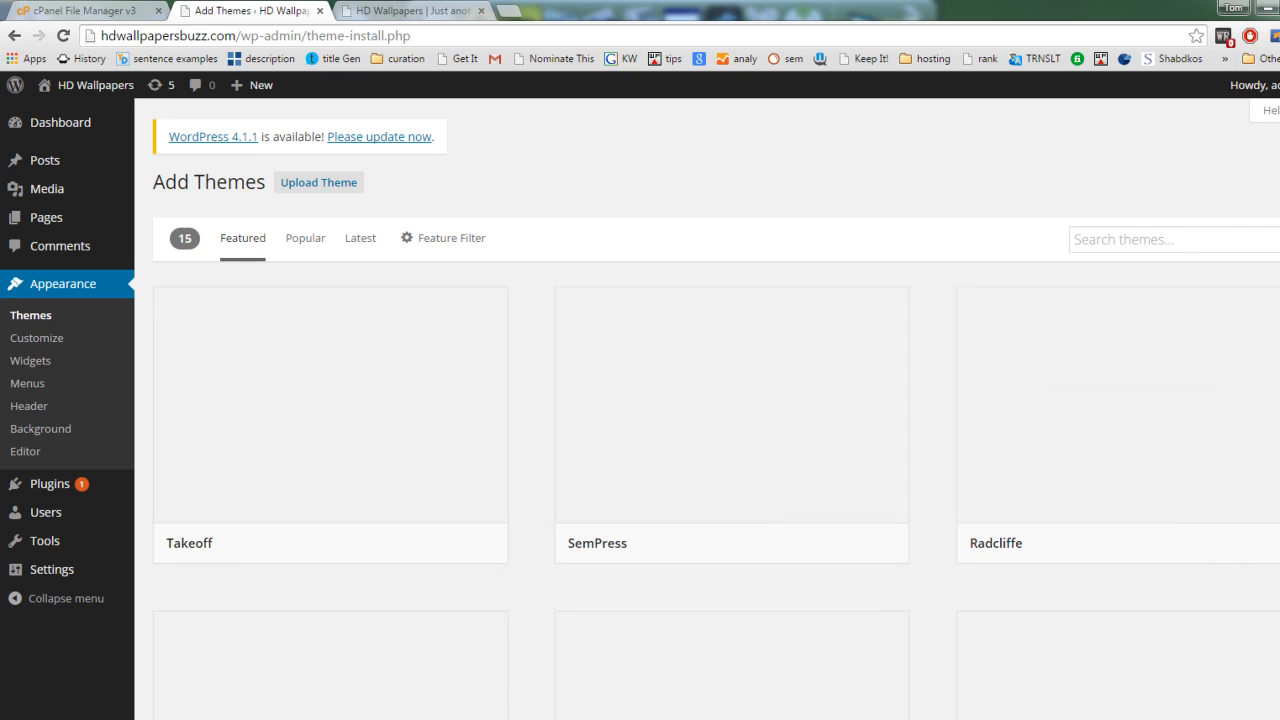
scroll(716, 400, "down", 1)
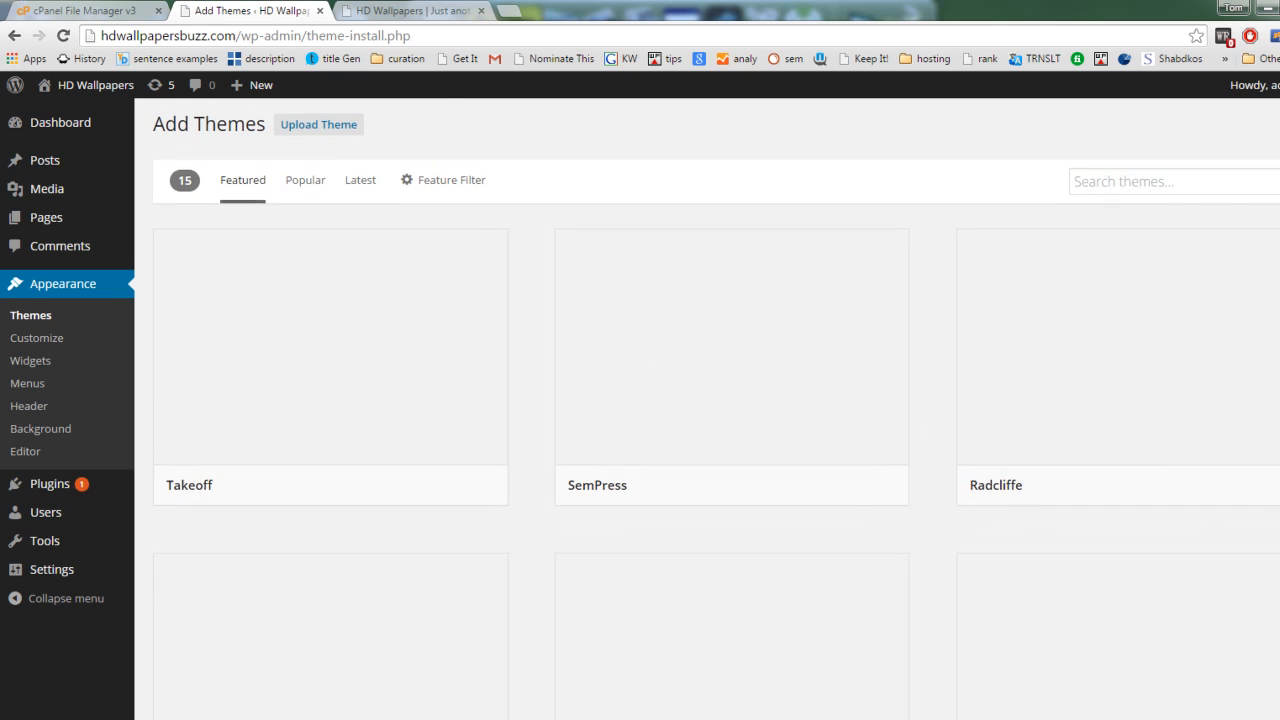
scroll(716, 409, "down", 8)
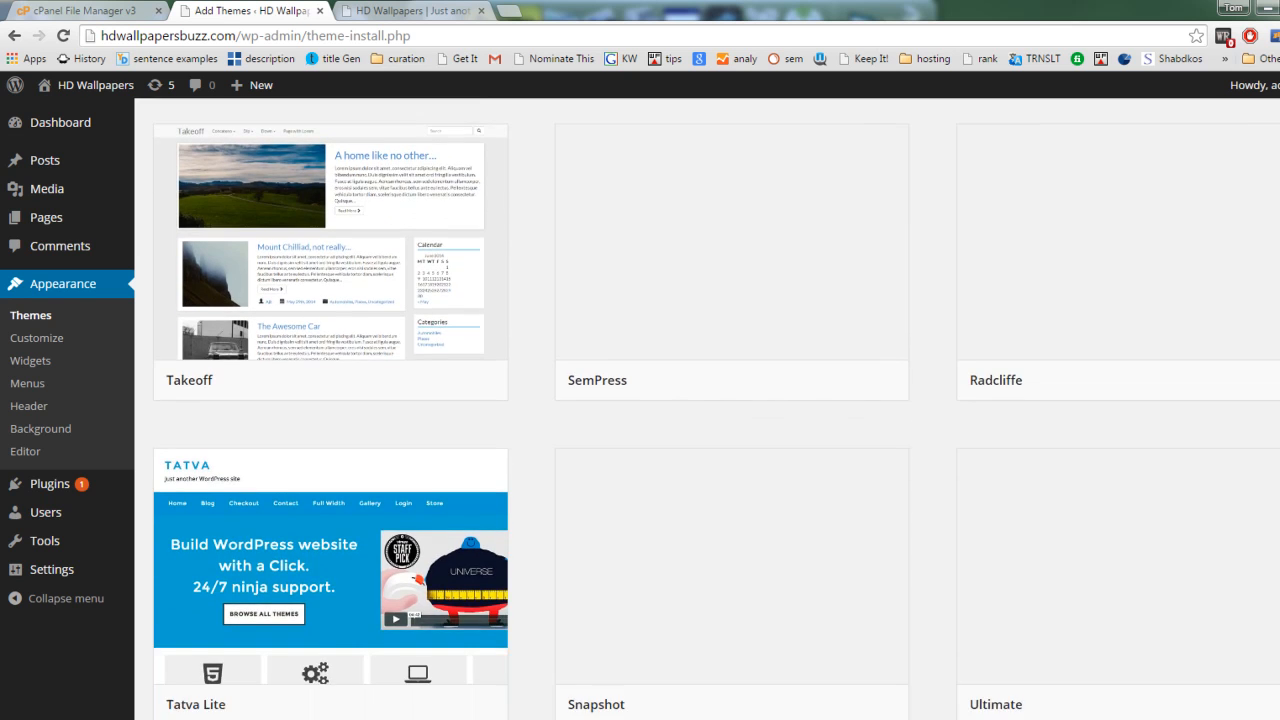
scroll(716, 409, "down", 3)
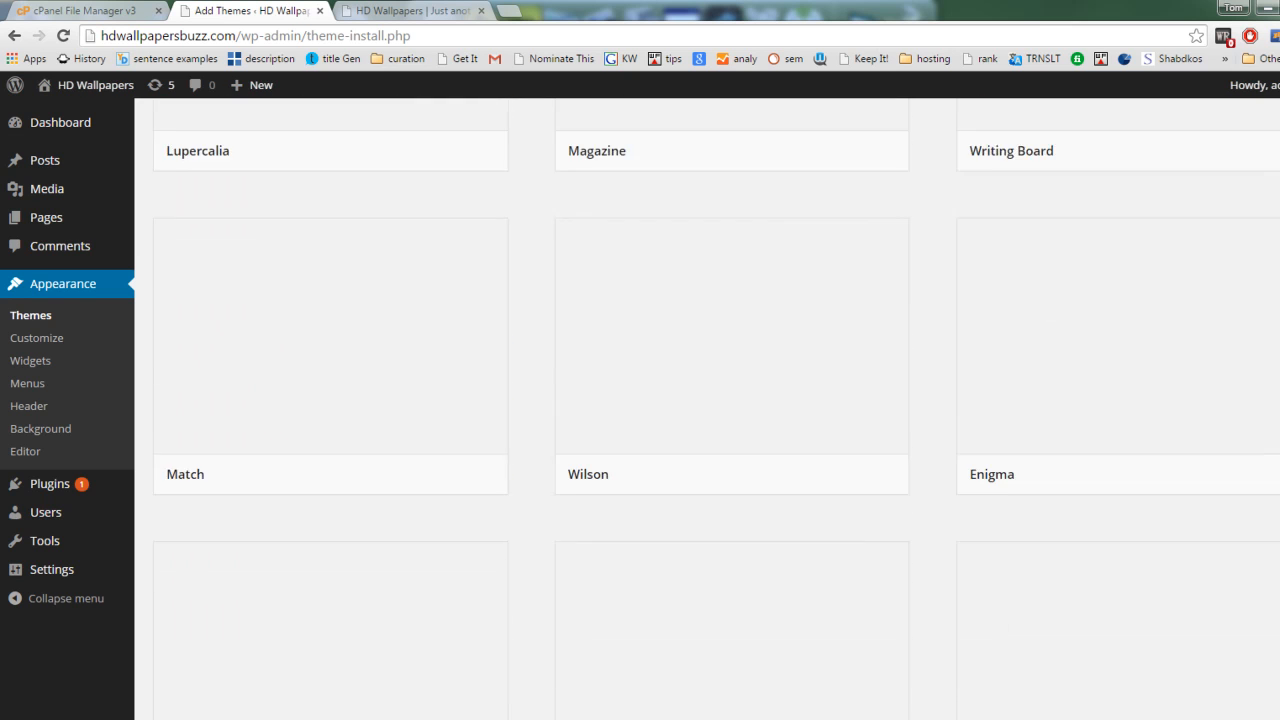
scroll(716, 409, "up", 10)
scroll(613, 307, "up", 5)
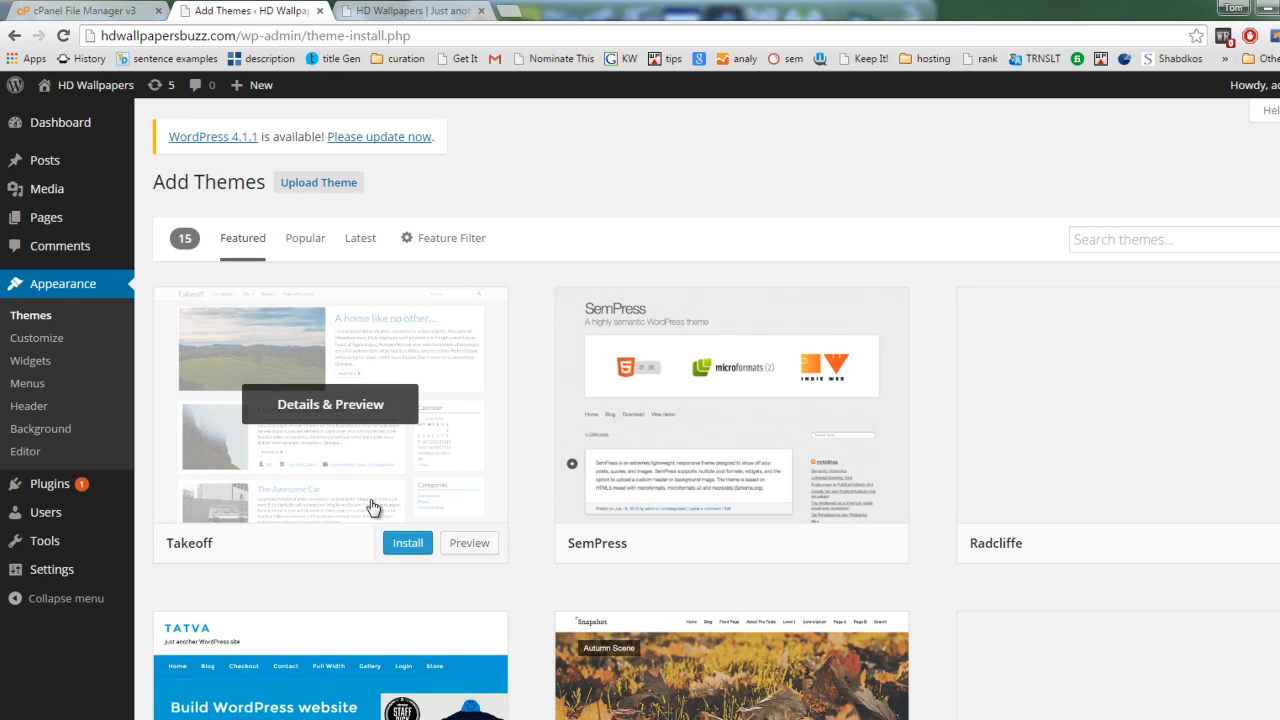
scroll(532, 442, "down", 1)
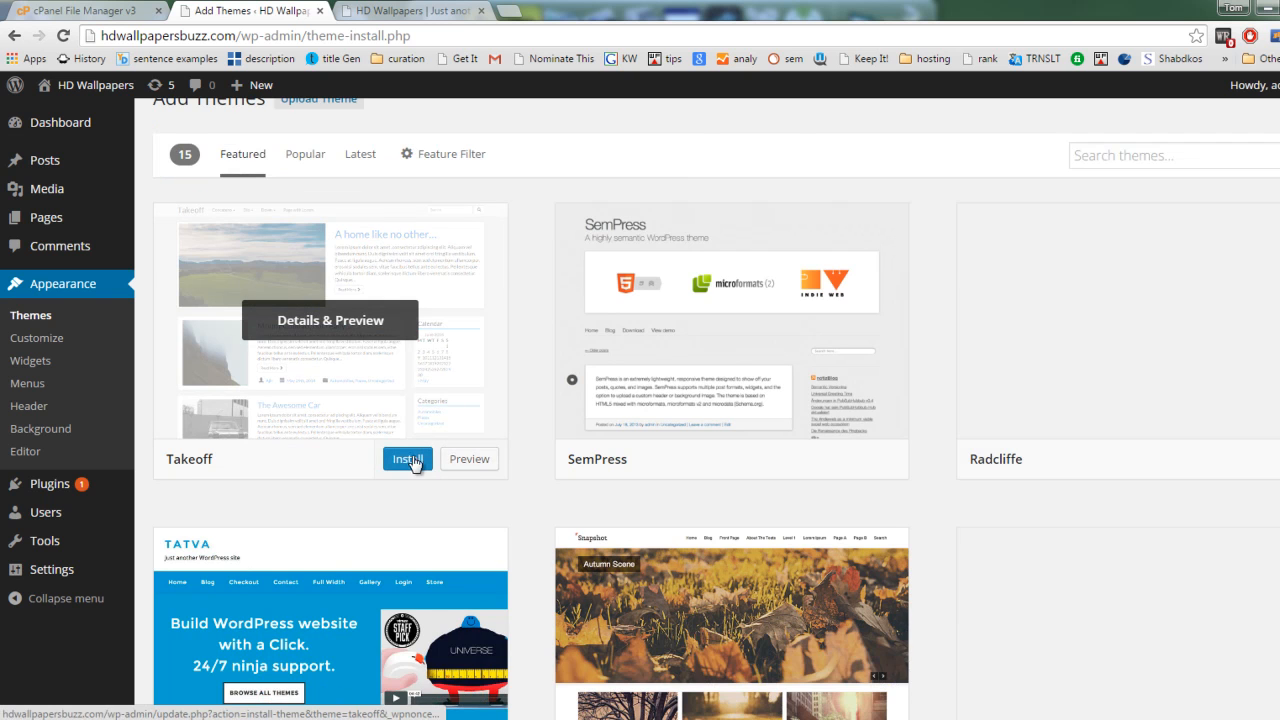
scroll(350, 470, "down", 2)
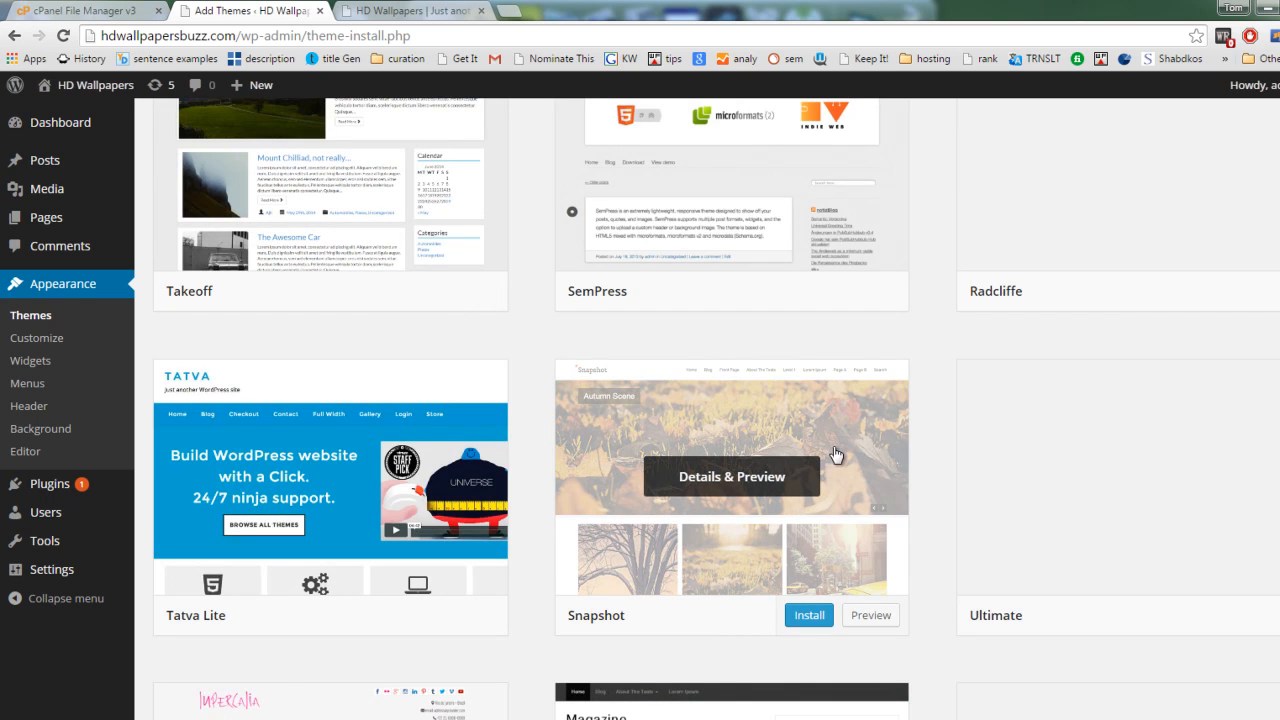
scroll(834, 460, "down", 5)
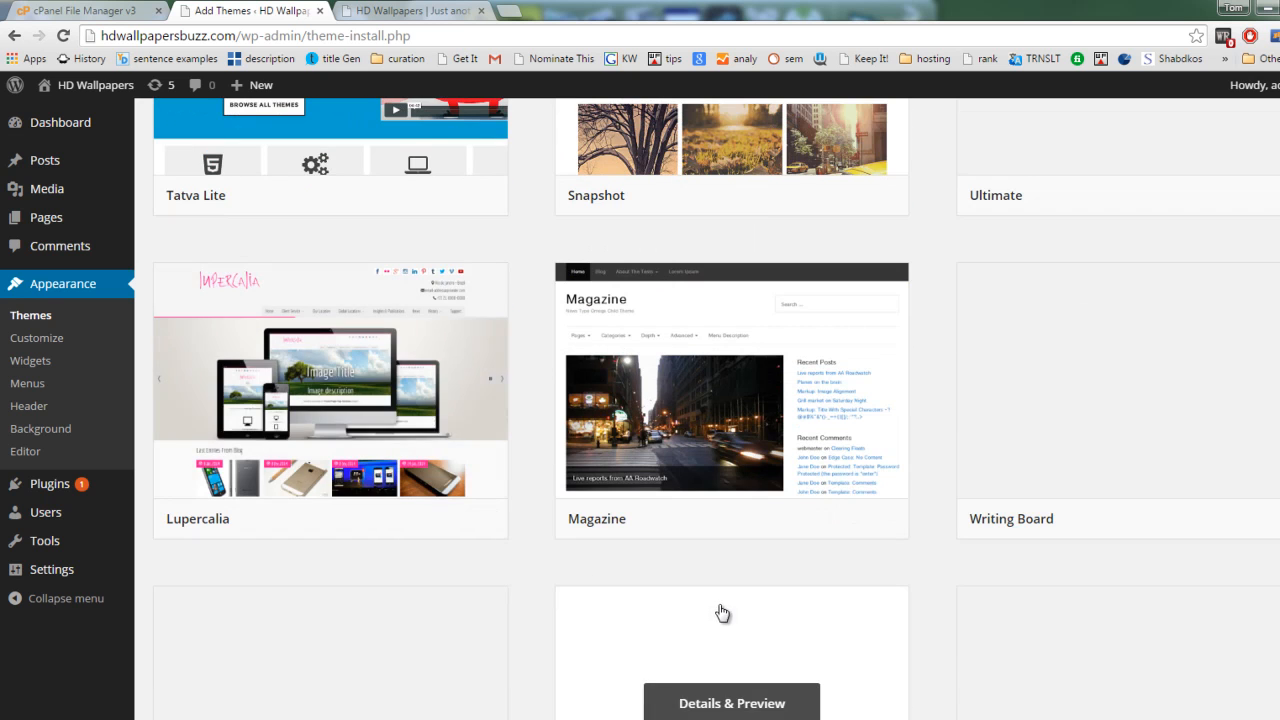
scroll(751, 609, "up", 7)
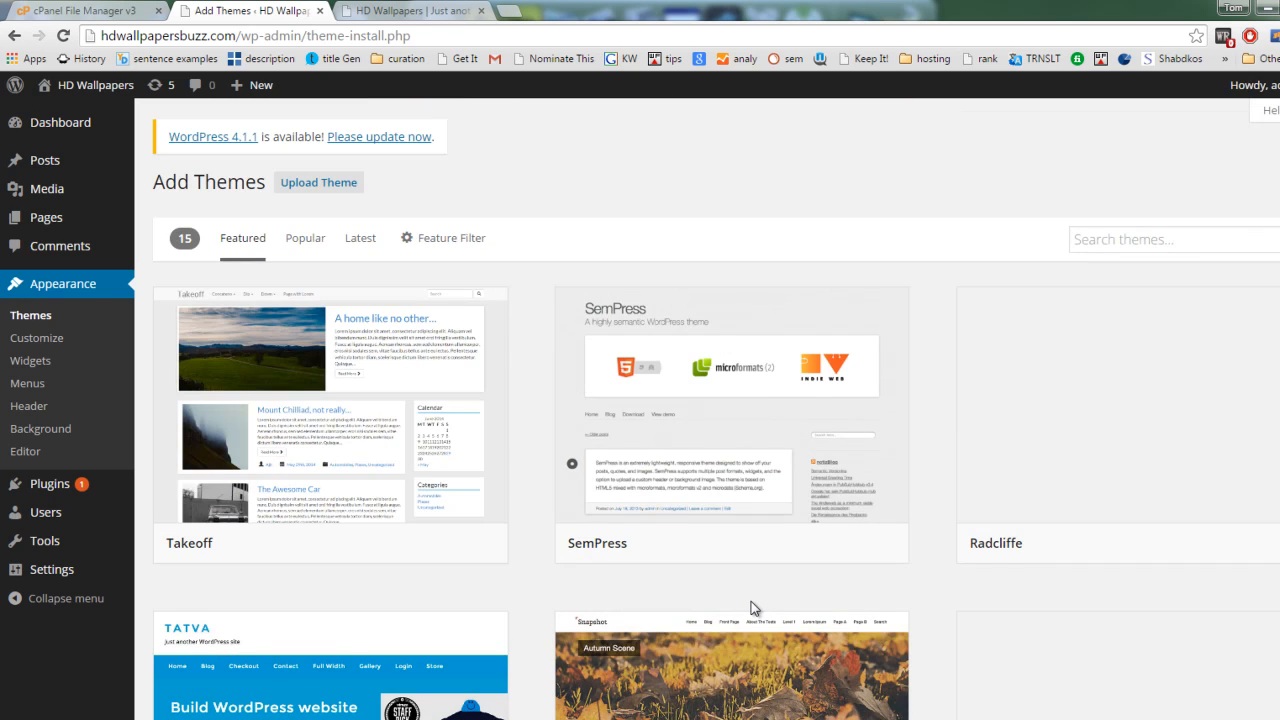
scroll(716, 410, "down", 4)
scroll(716, 410, "down", 5)
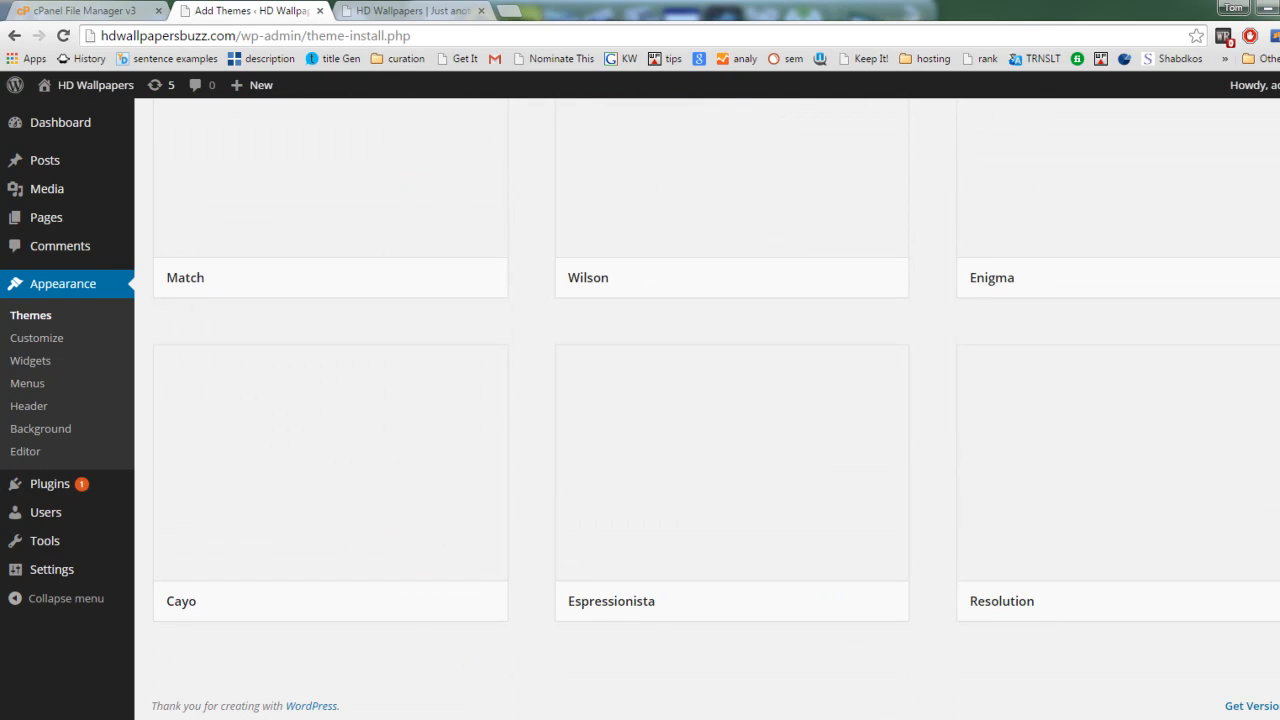
scroll(735, 338, "up", 8)
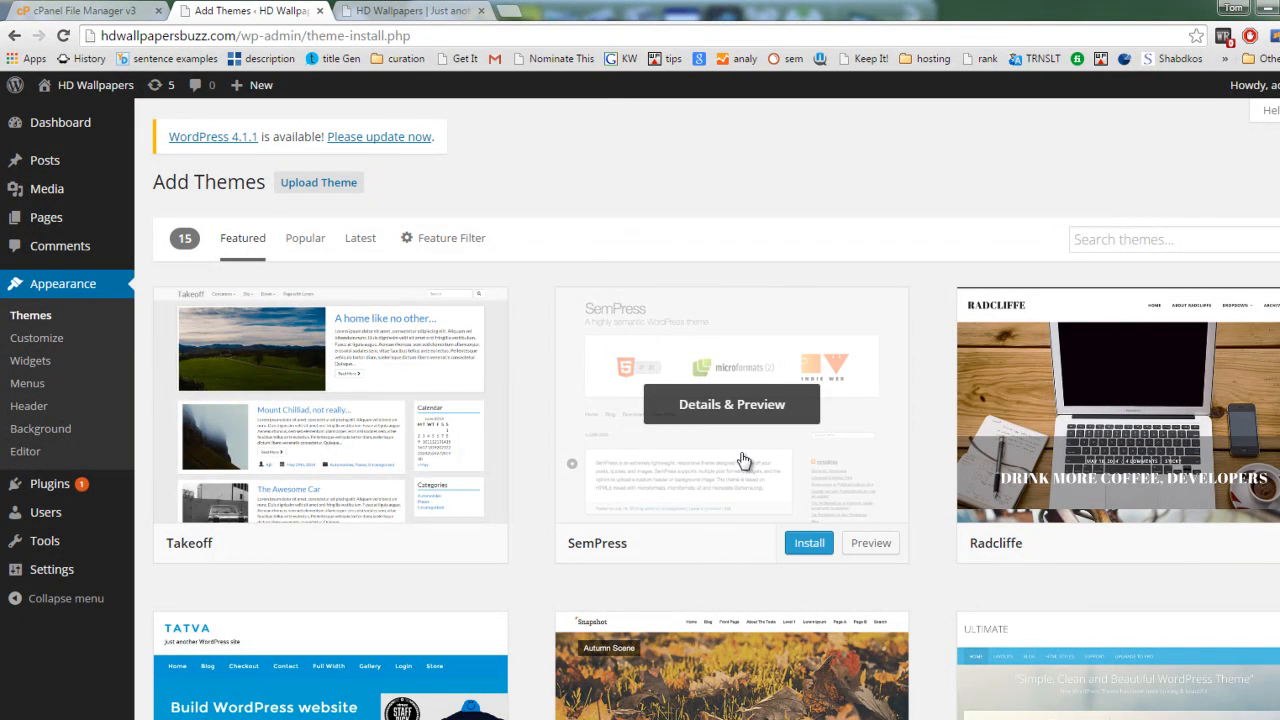
Step: Install and activate the featured Takeoff theme, and reload the site's front page to view its new design
left_click(408, 546)
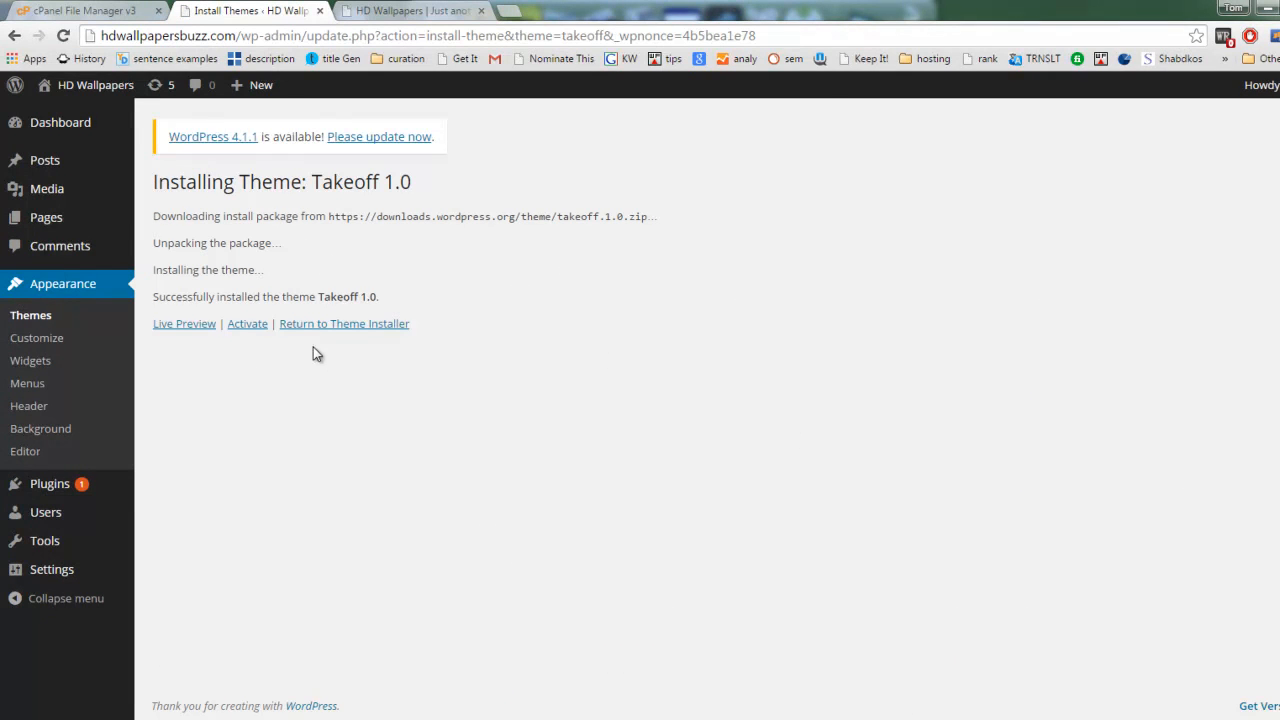
left_click(248, 325)
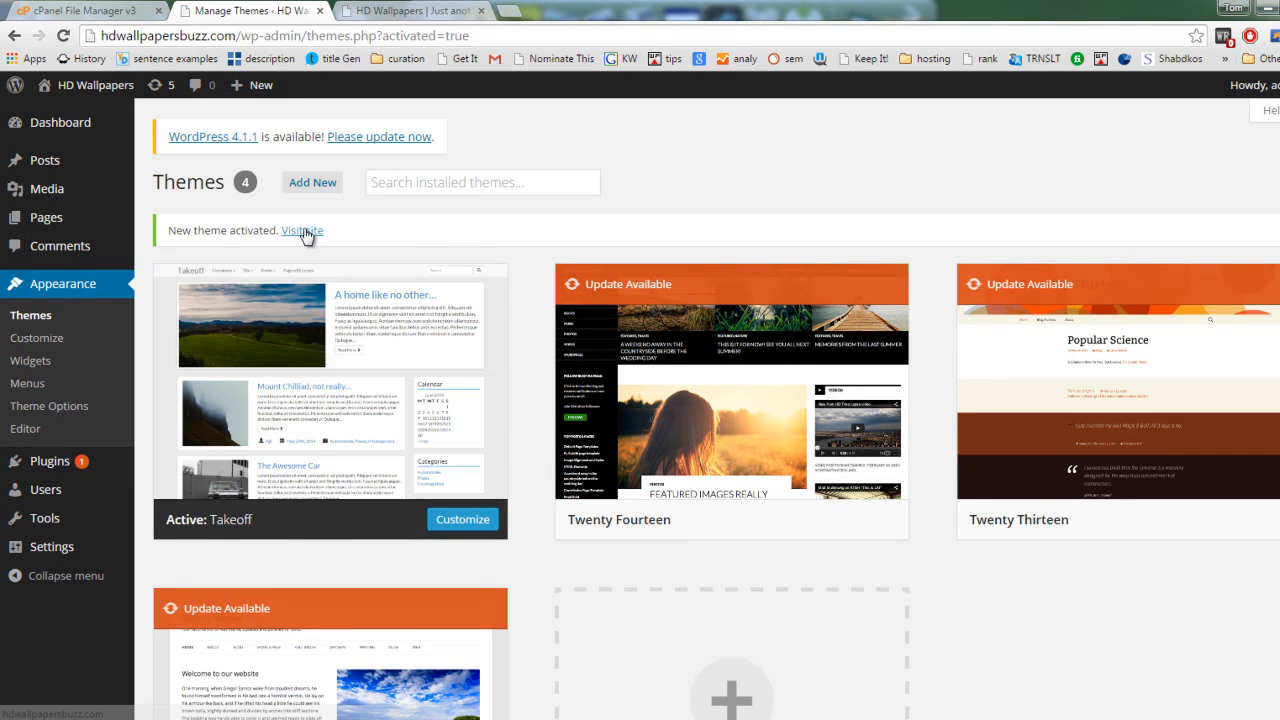
left_click(400, 11)
left_click(62, 37)
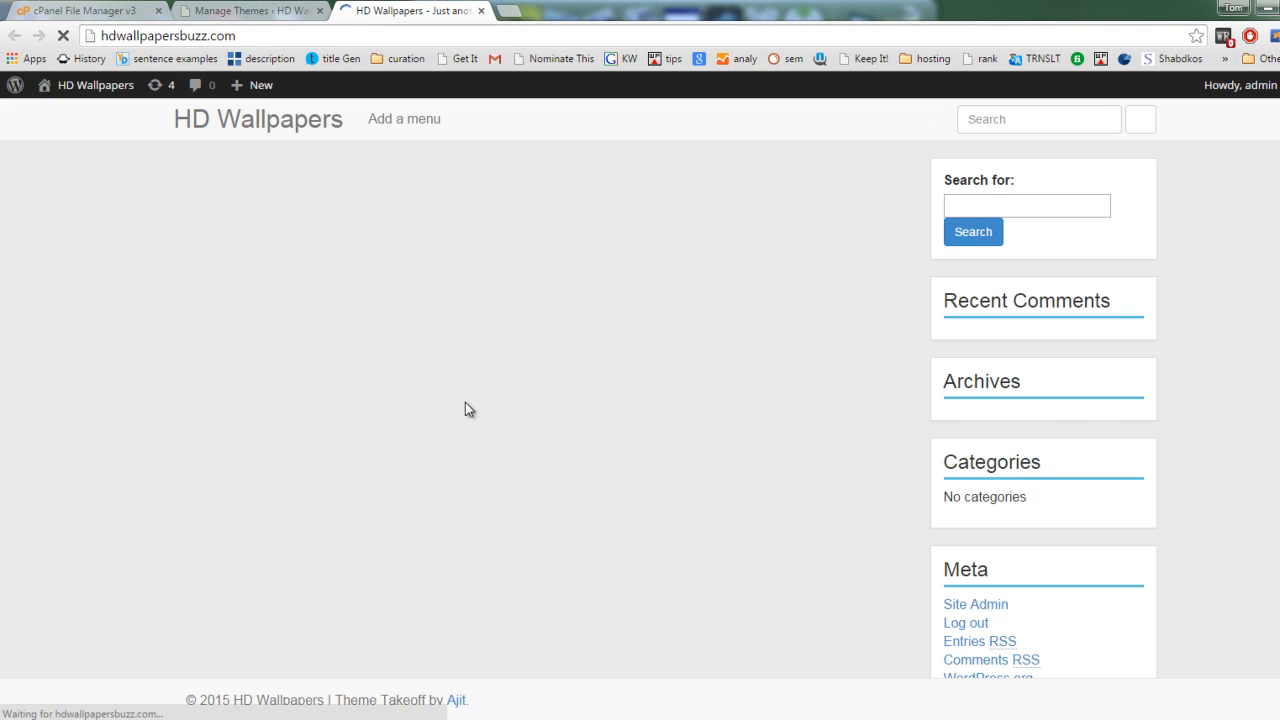
scroll(465, 409, "up", 1)
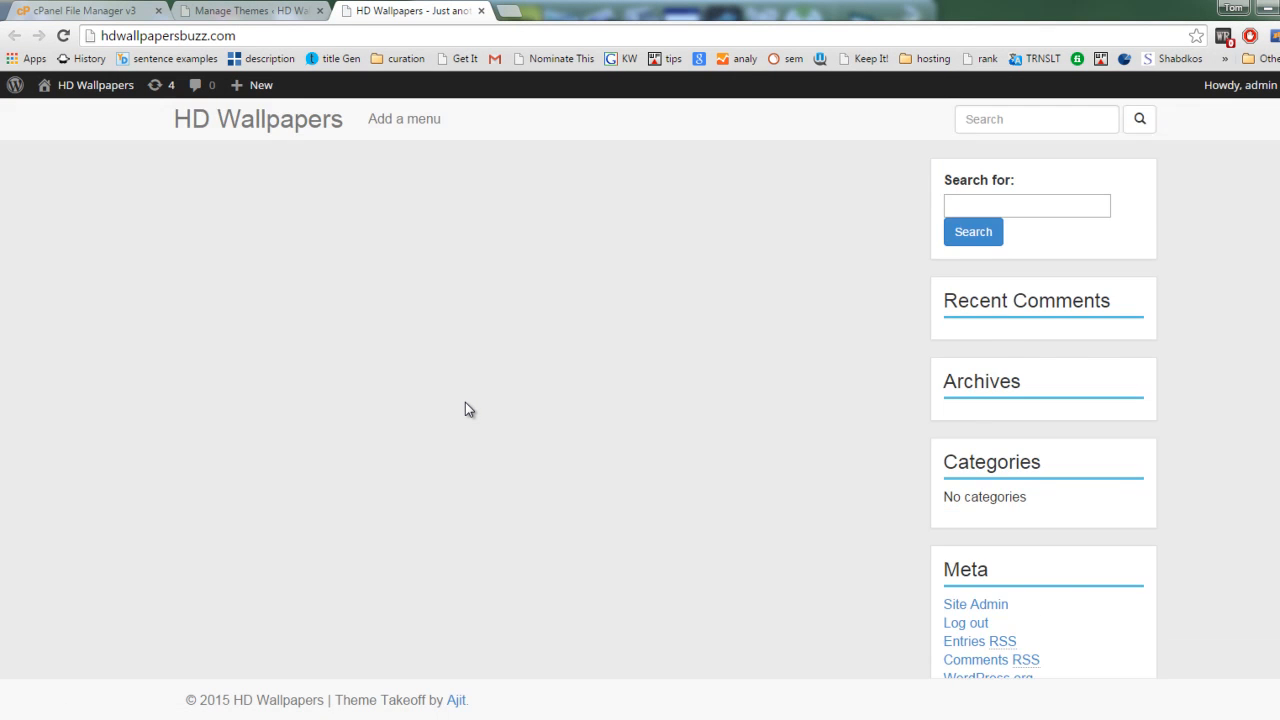
Step: Create a new post in the site's admin area titled "Mountain 3d wallpaper" and open its media insertion dialog
left_click(238, 14)
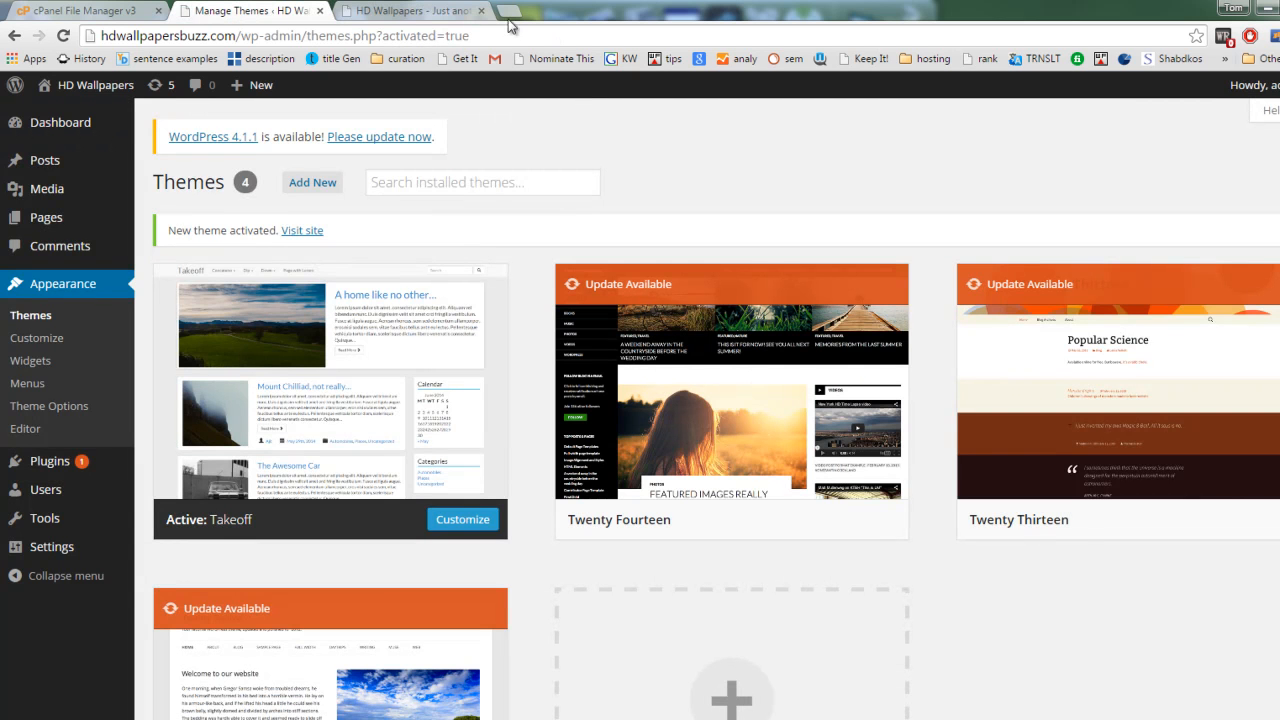
mouse_move(50, 163)
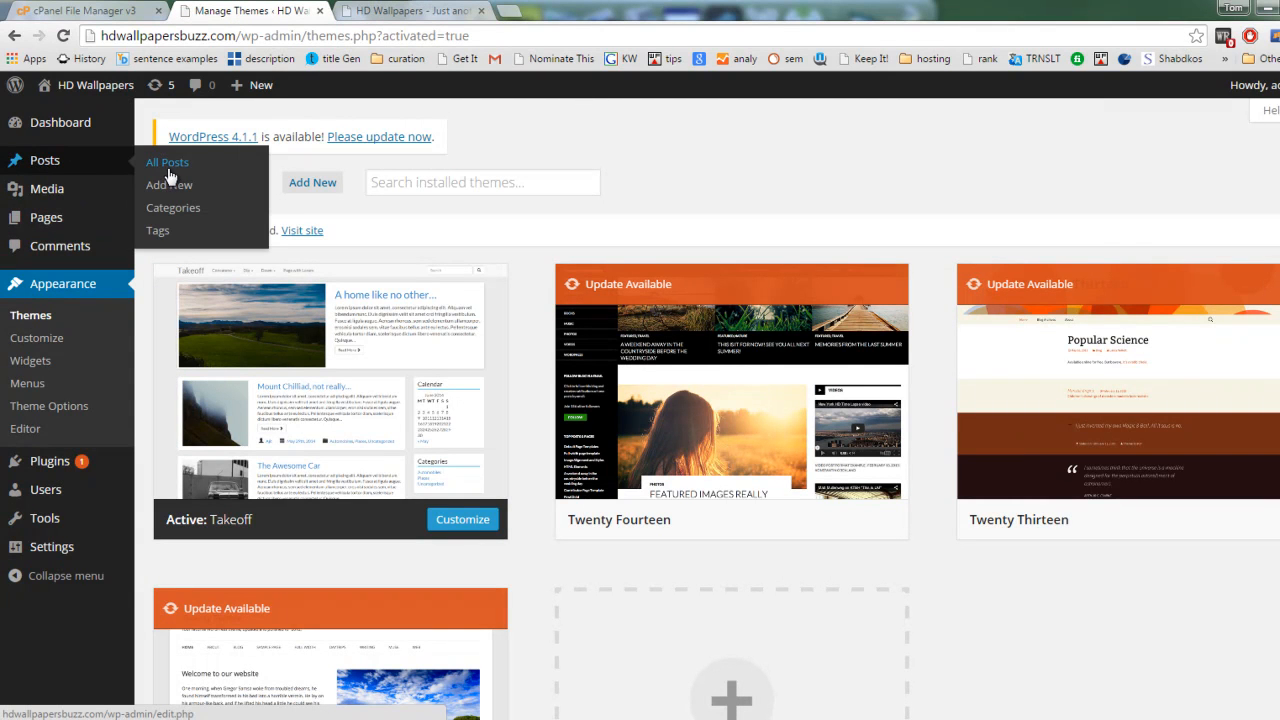
left_click(174, 186)
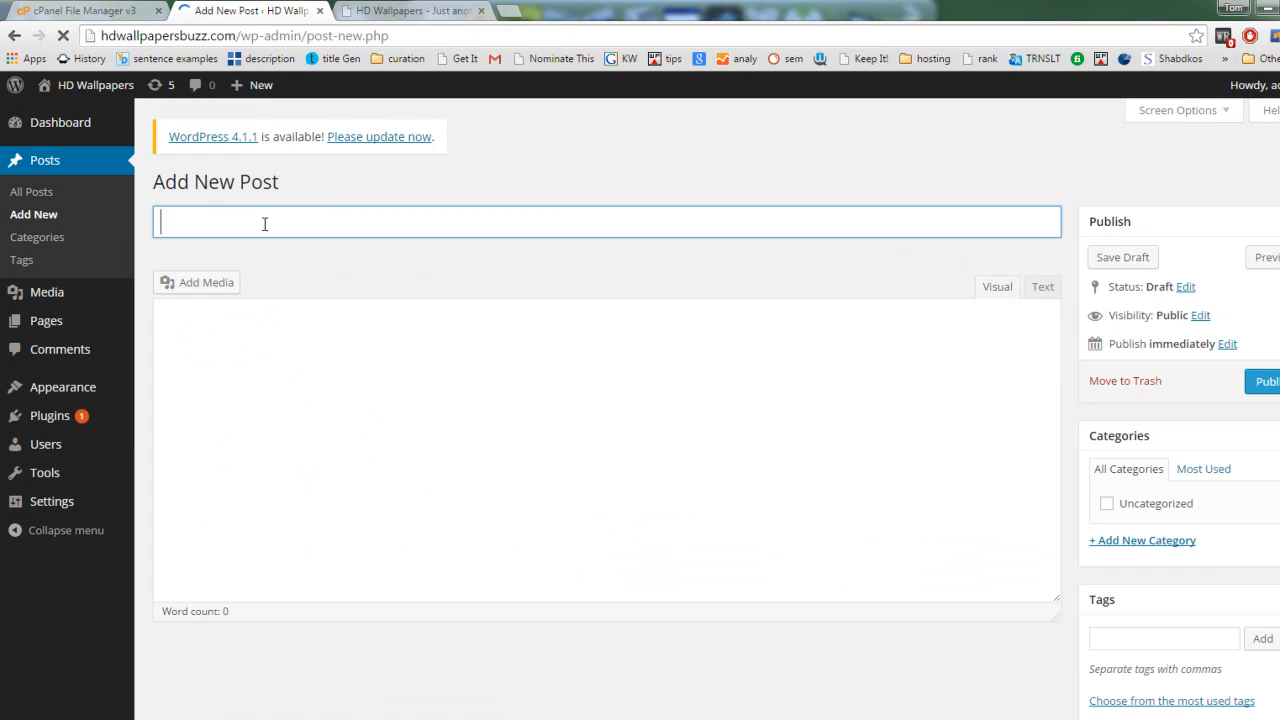
type("Mountain")
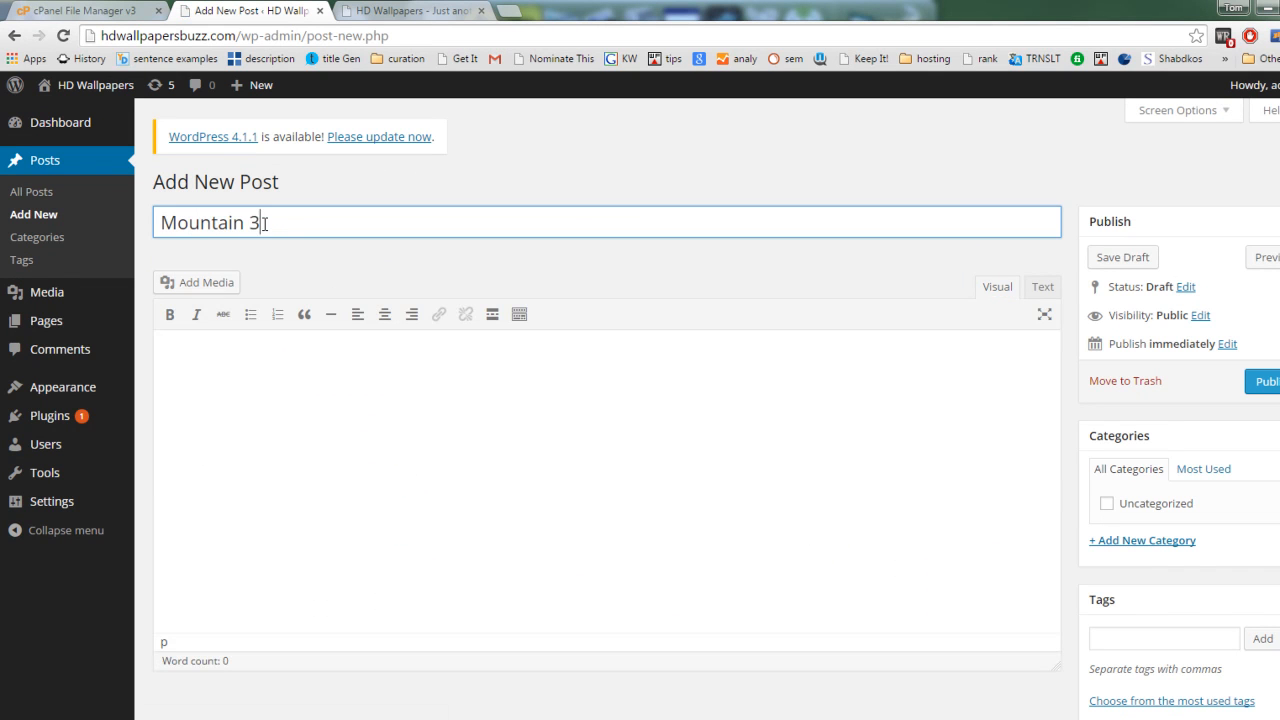
type(" 3d wallpaper")
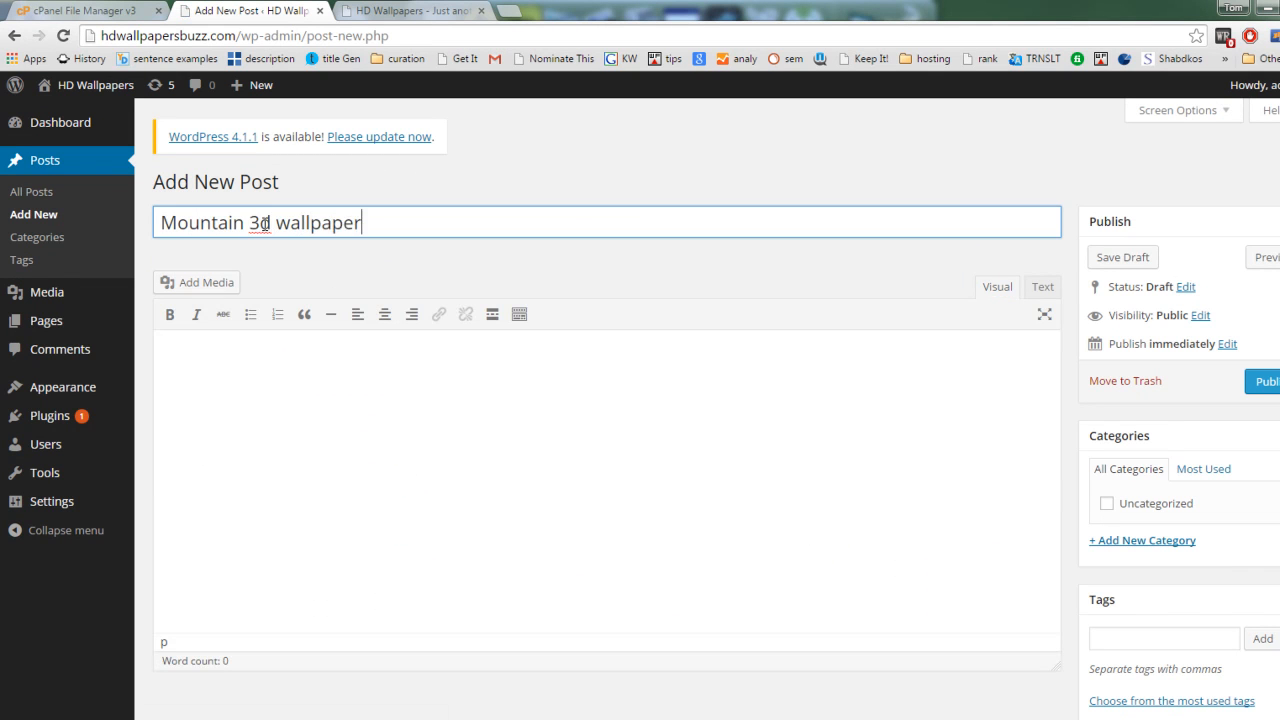
key("Tab")
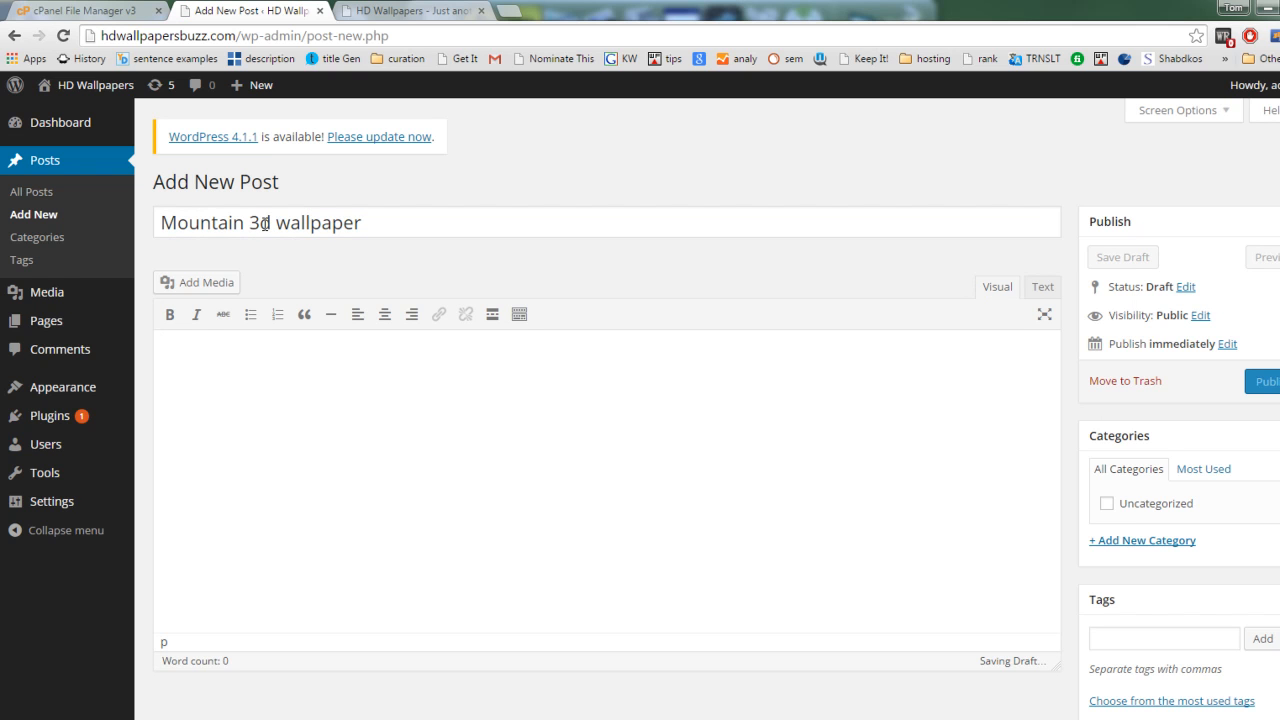
left_click(200, 288)
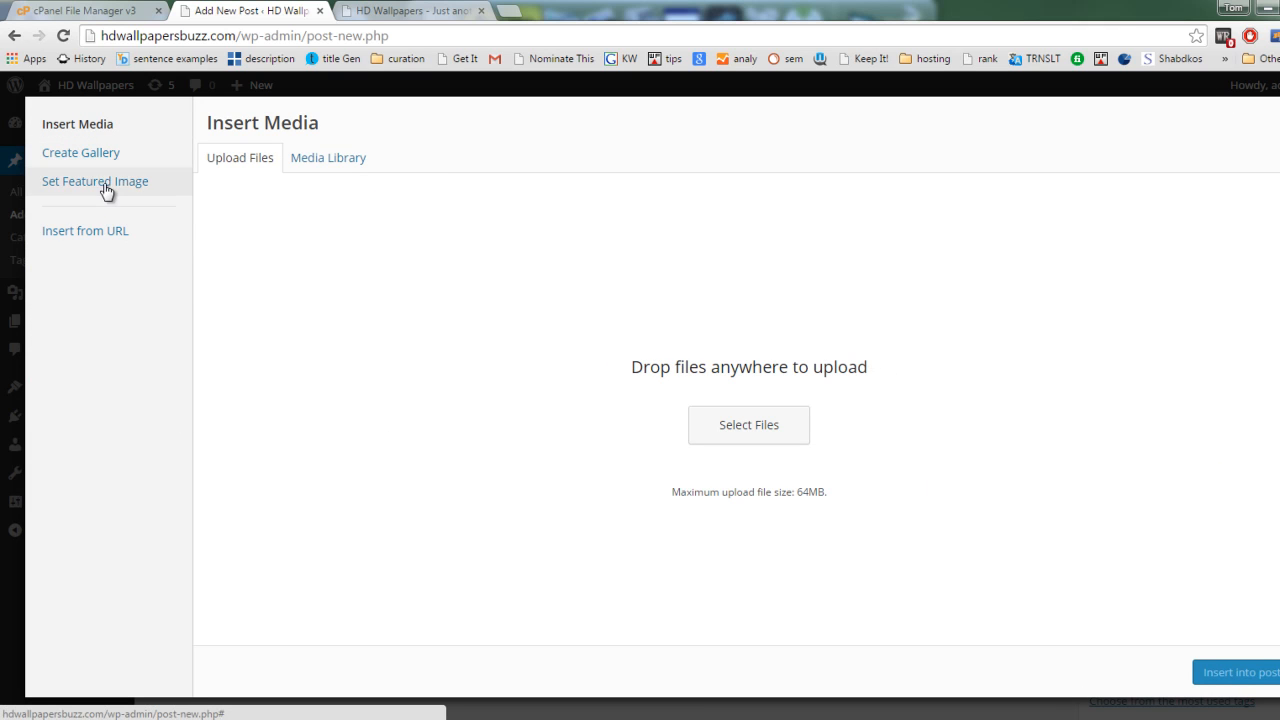
left_click(87, 234)
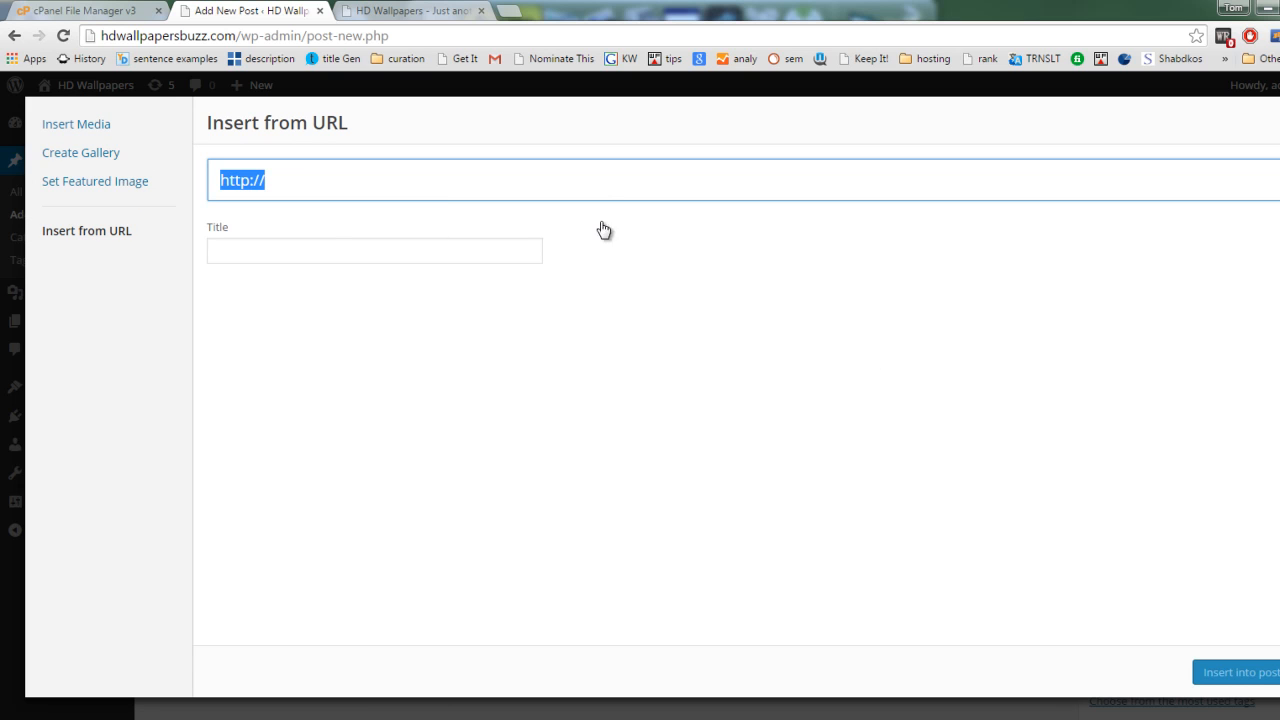
left_click(440, 171)
key("ctrl+a")
key("BackSpace")
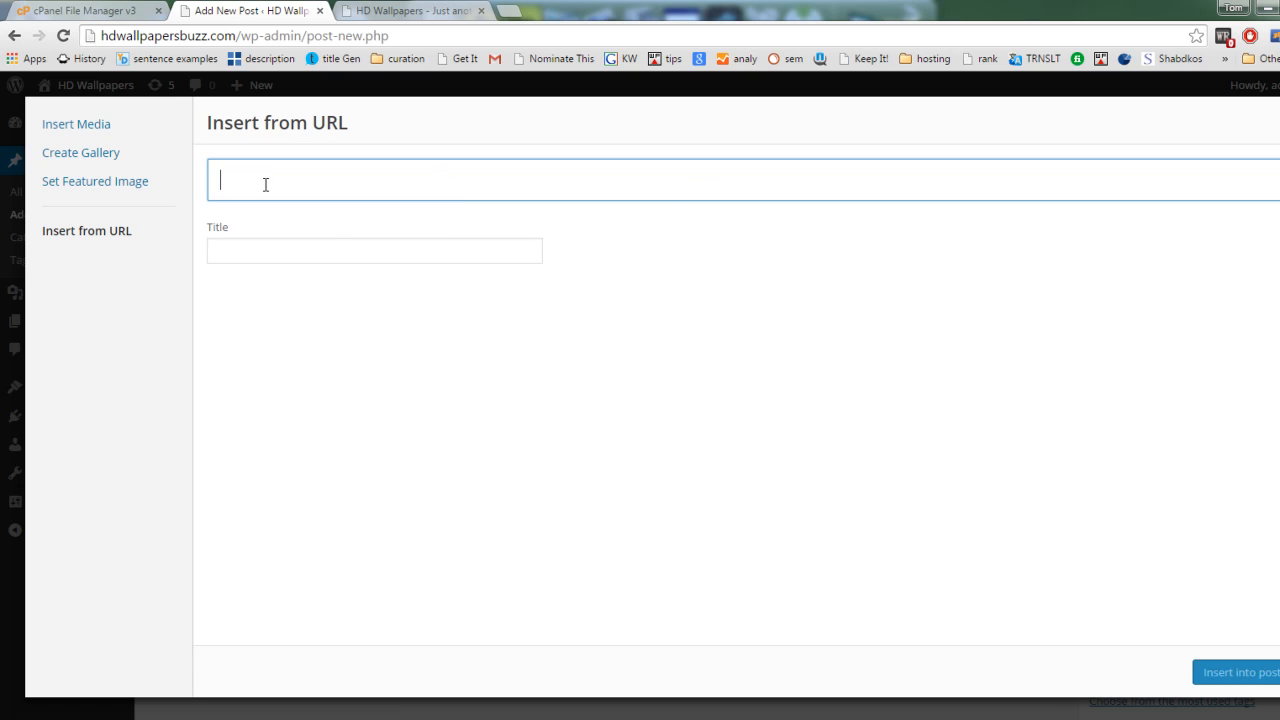
Step: Upload Chrysanthemum.jpg from the sample images in the Pictures library as media for the post
left_click(78, 127)
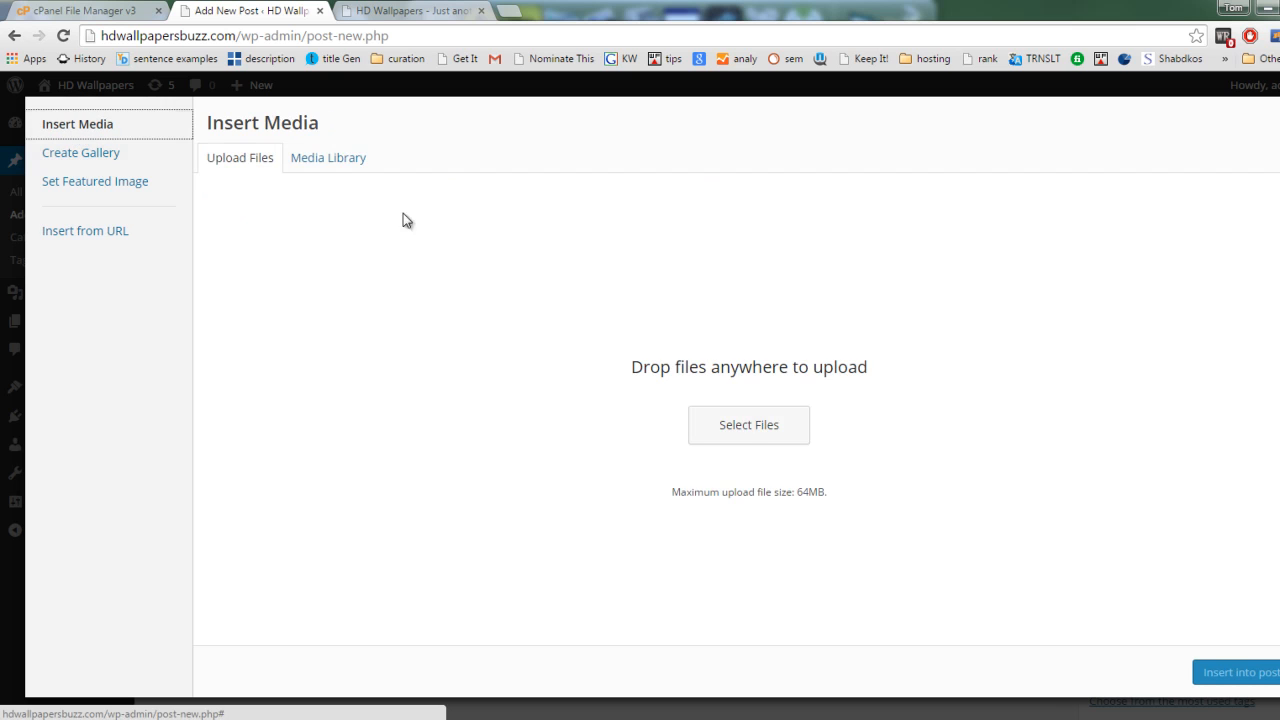
left_click(780, 431)
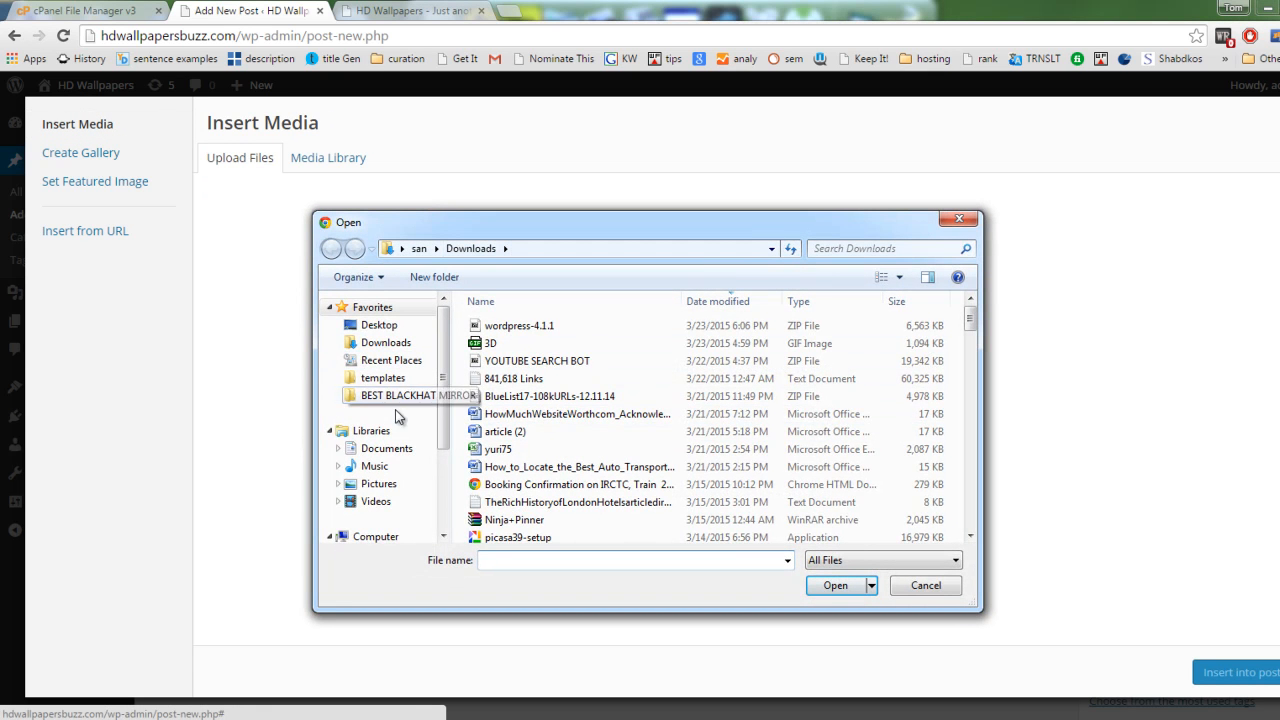
left_click(379, 484)
double_click(509, 388)
double_click(520, 385)
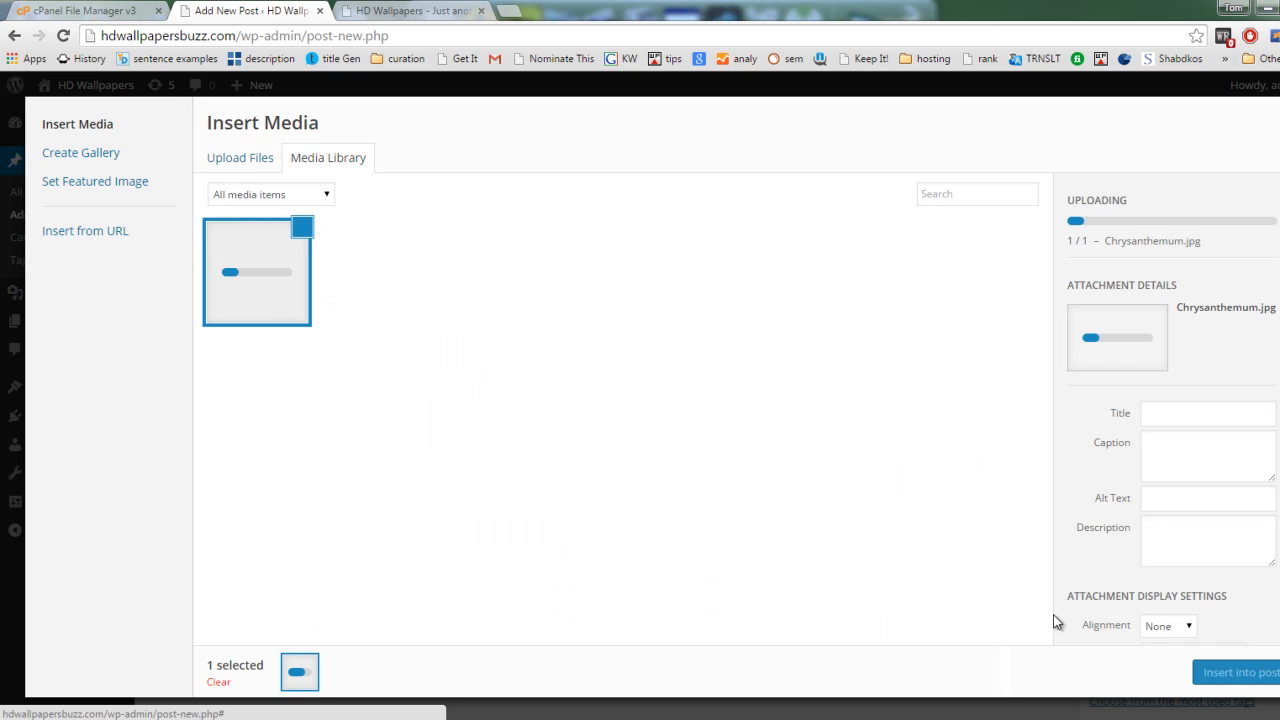
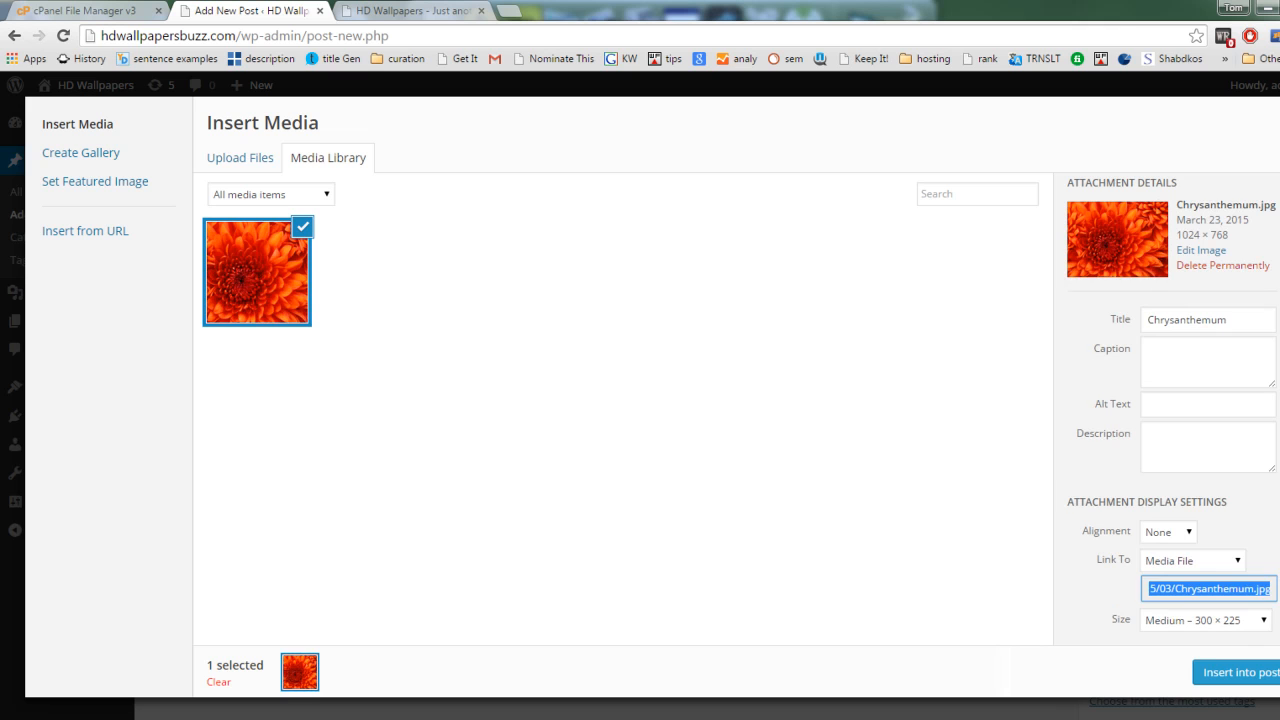
Step: Check the available image sizes and insert the Chrysanthemum image into the post at Medium size, 300 × 225
left_click(1167, 613)
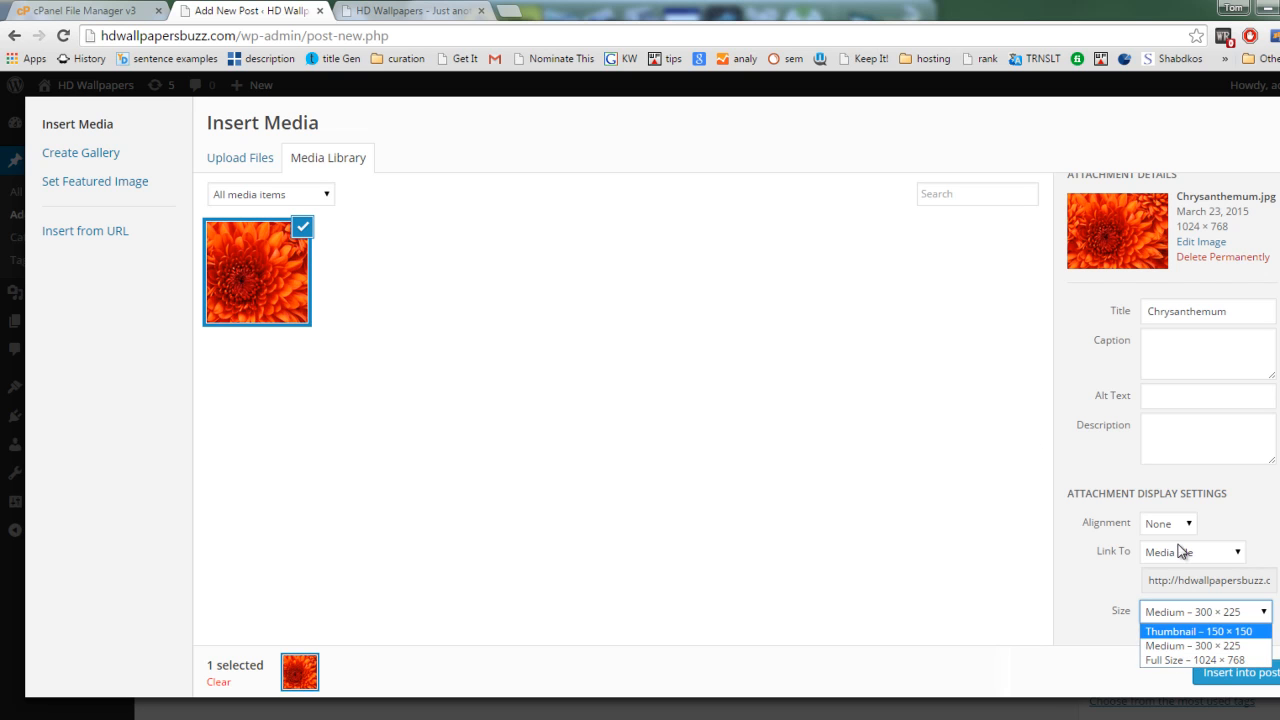
left_click(909, 436)
left_click(1238, 672)
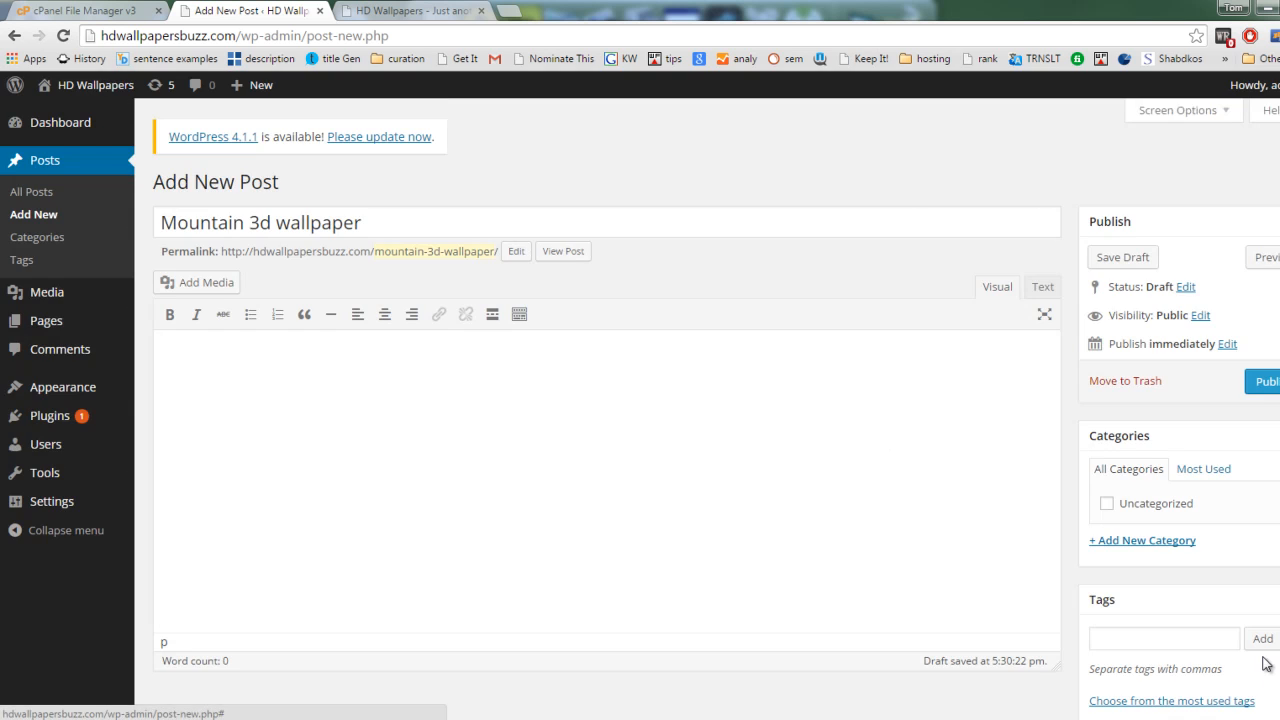
Step: Set Chrysanthemum.jpg from the media library as the post's featured image
scroll(781, 390, "down", 2)
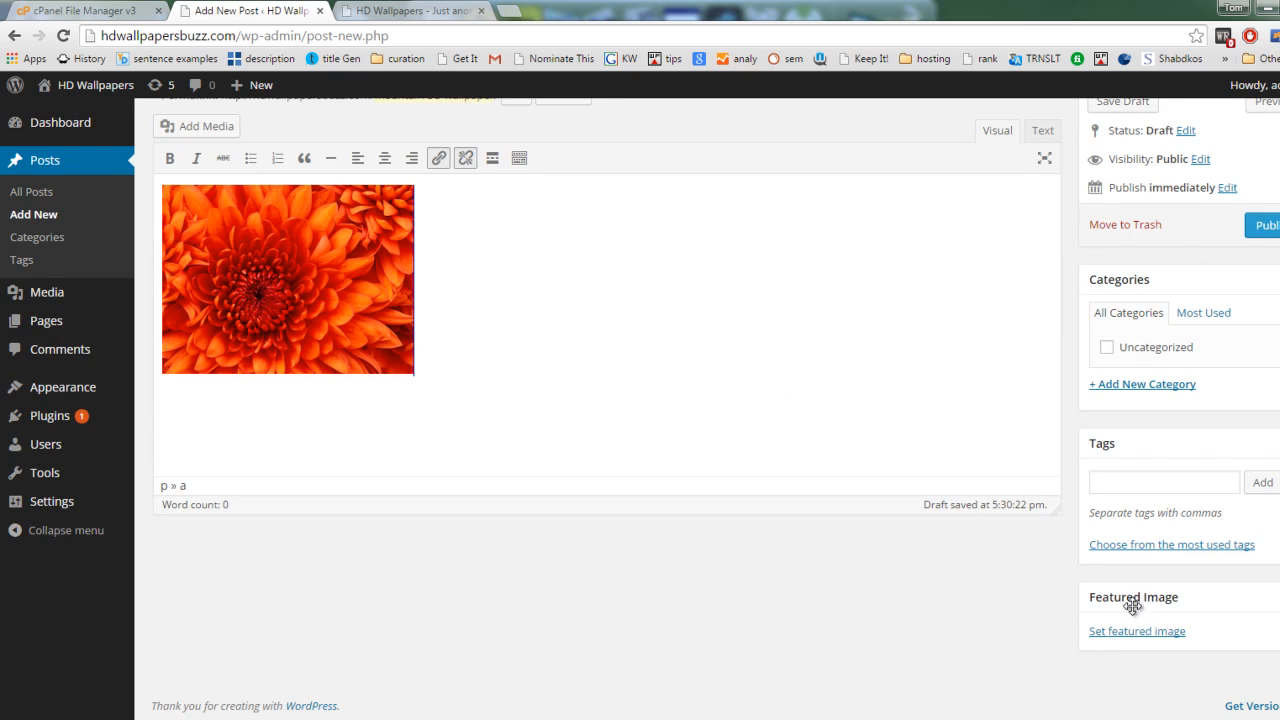
left_click(1170, 636)
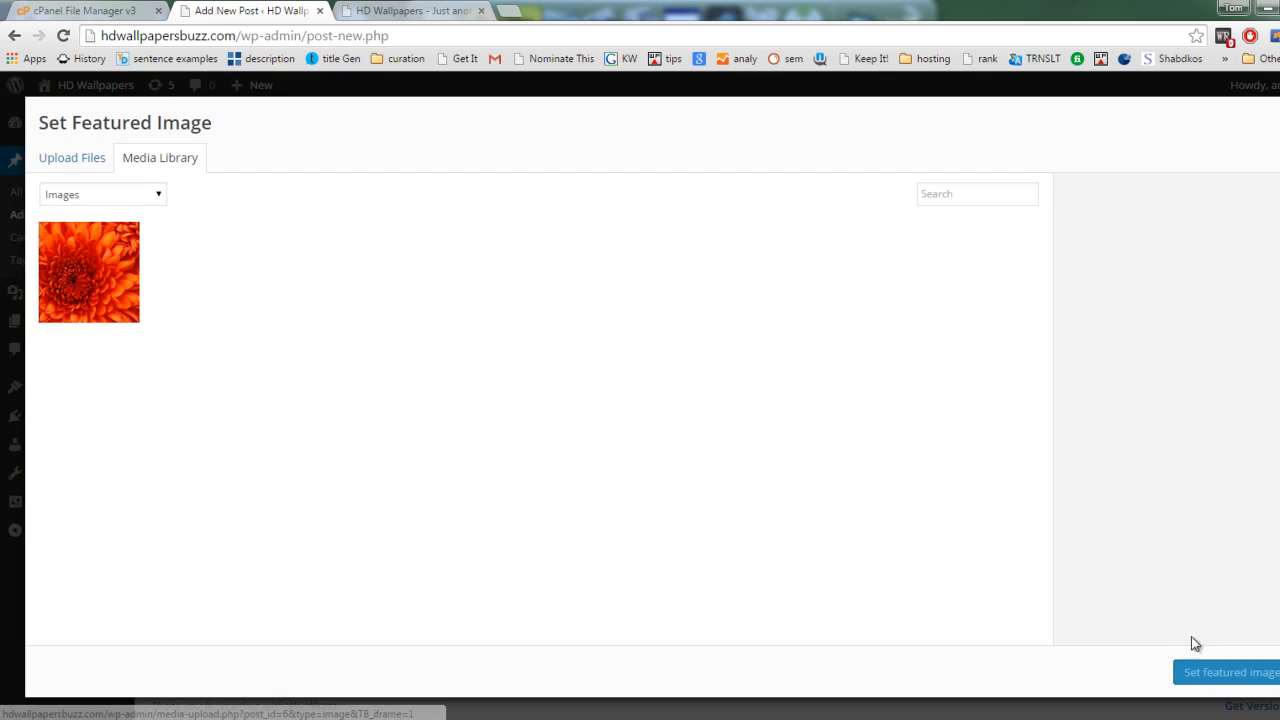
left_click(108, 292)
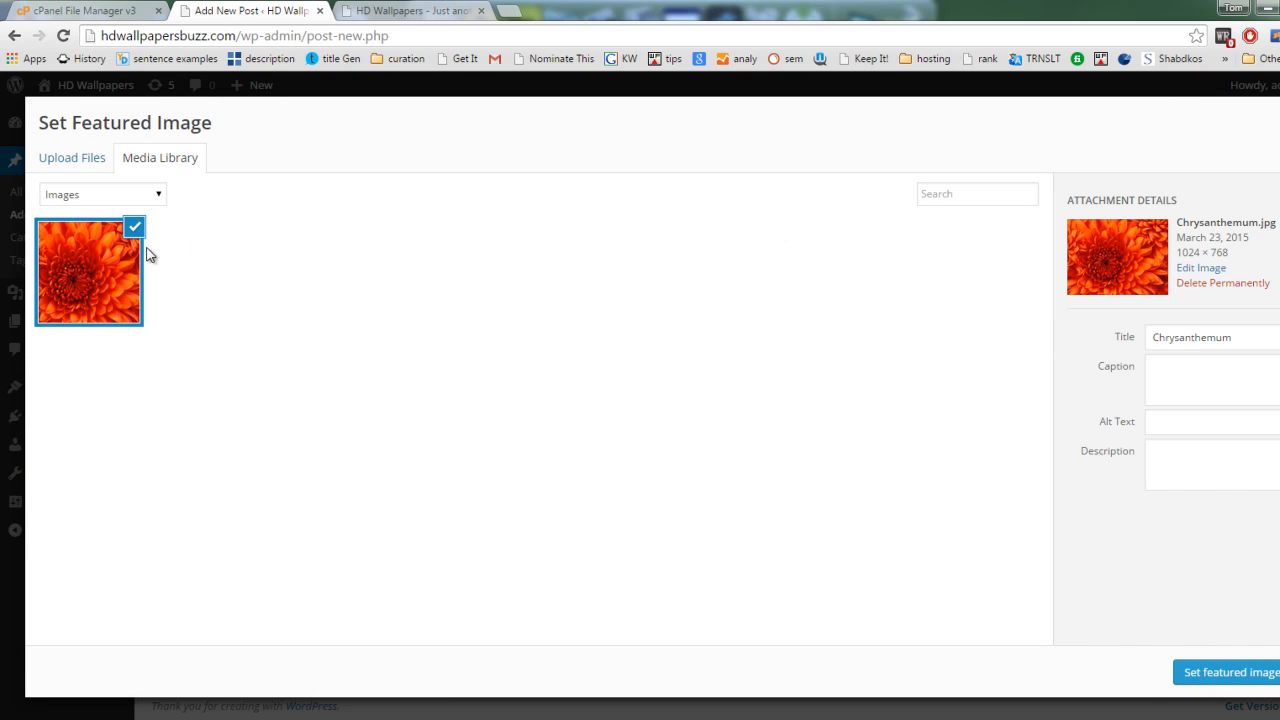
left_click(1196, 676)
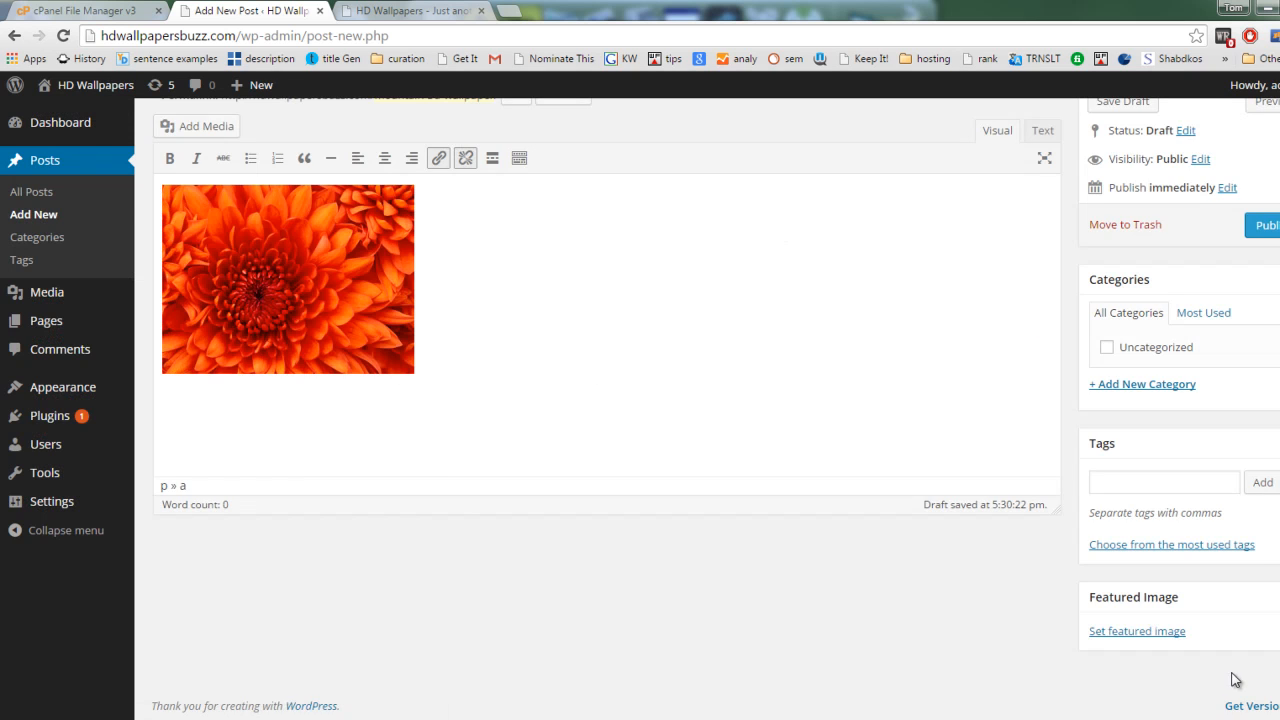
scroll(885, 576, "down", 2)
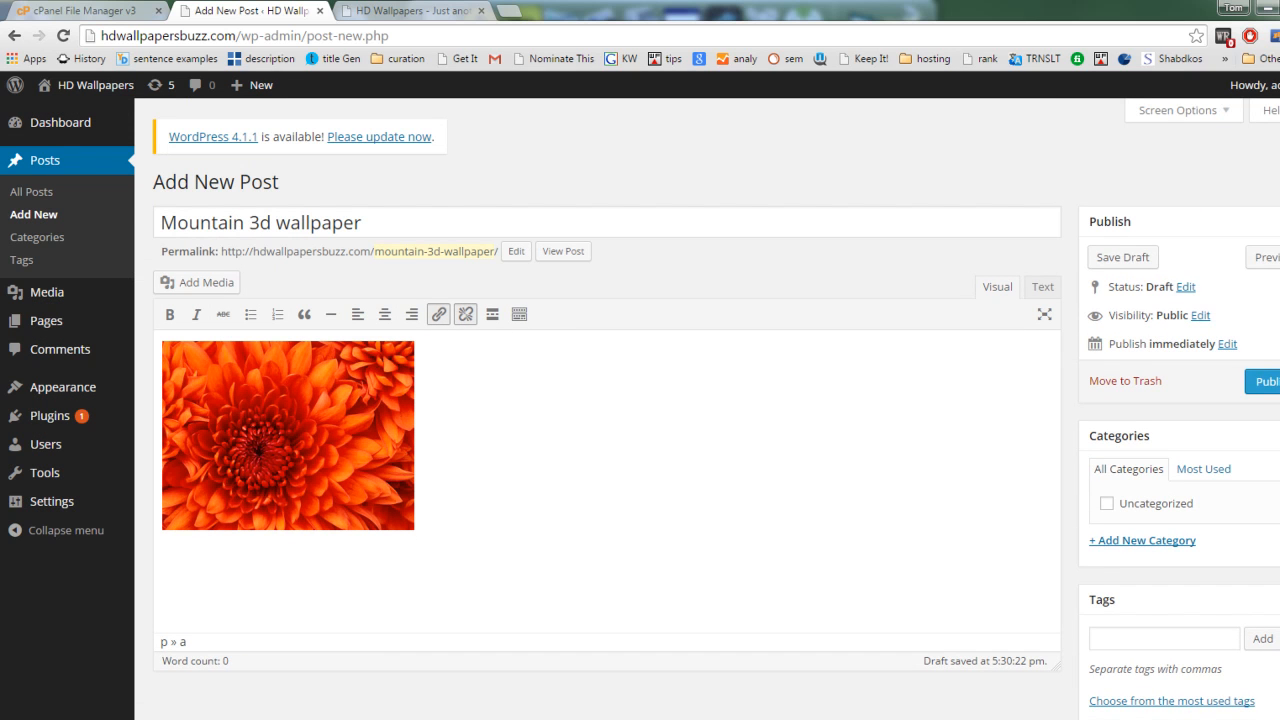
Step: Add a new category named "3d Wallapers" to the post
scroll(1245, 520, "down", 1)
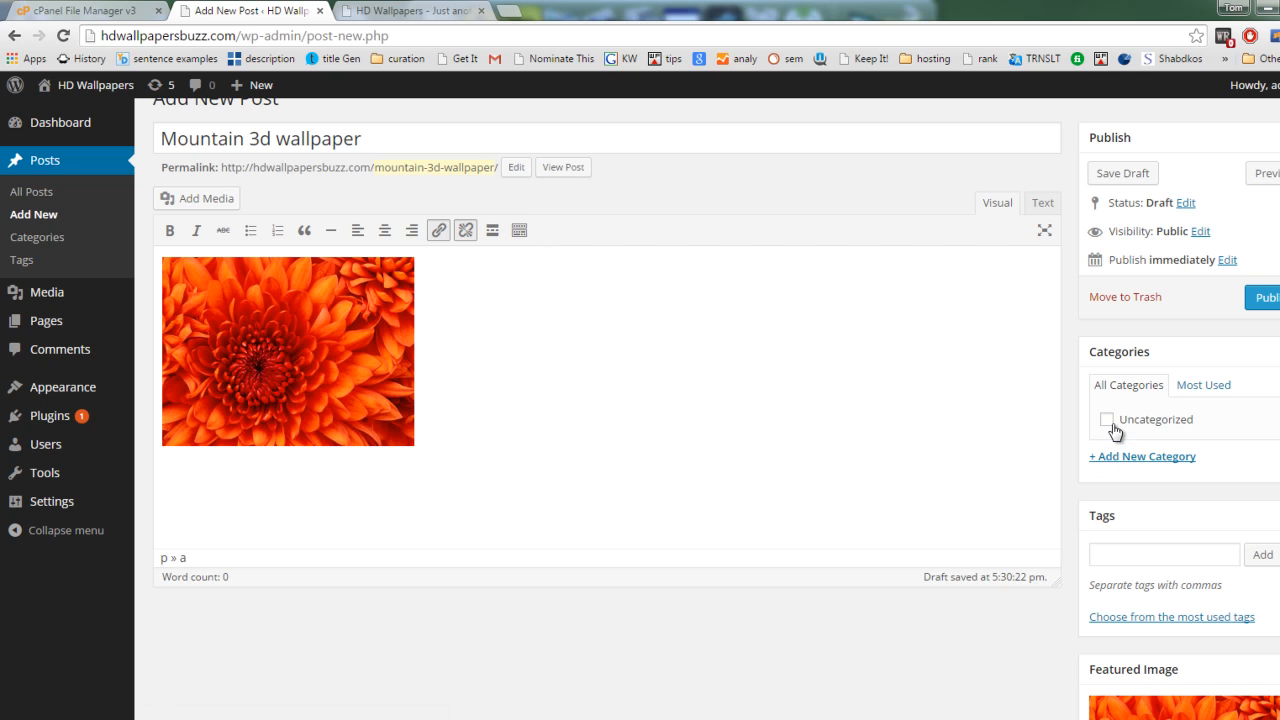
left_click(1162, 457)
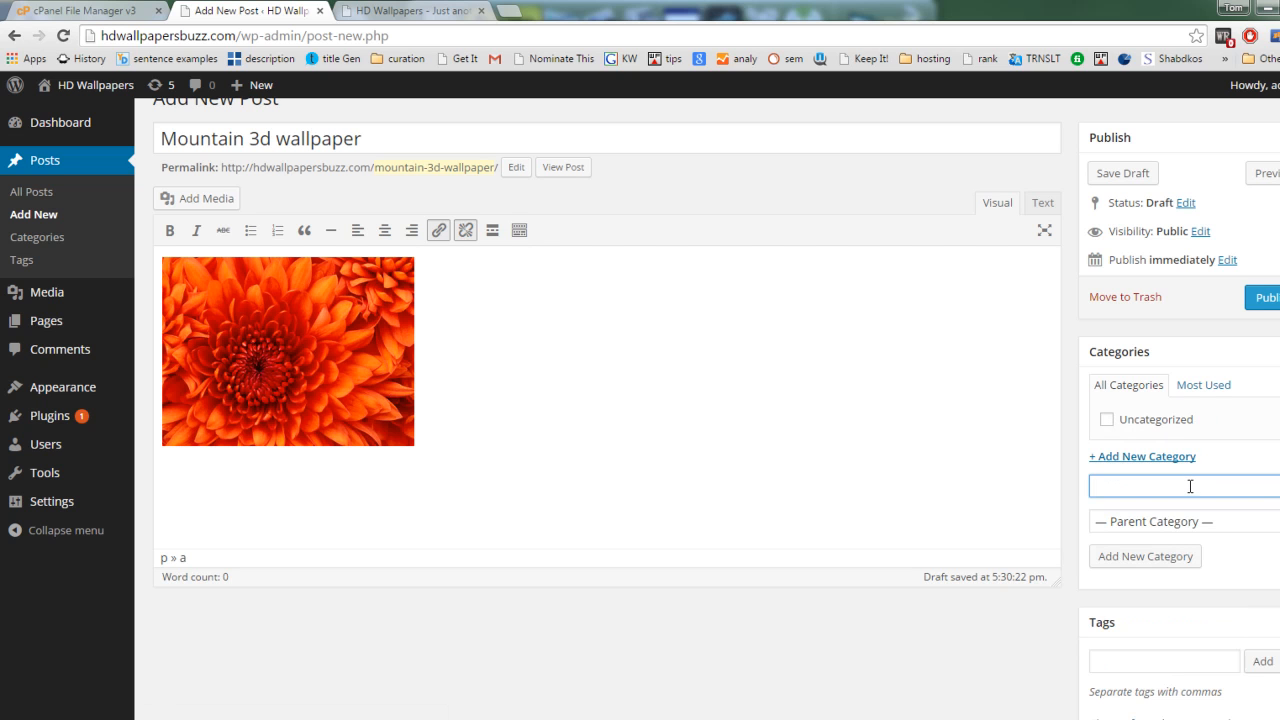
type("3d Wallapers")
left_click(1139, 562)
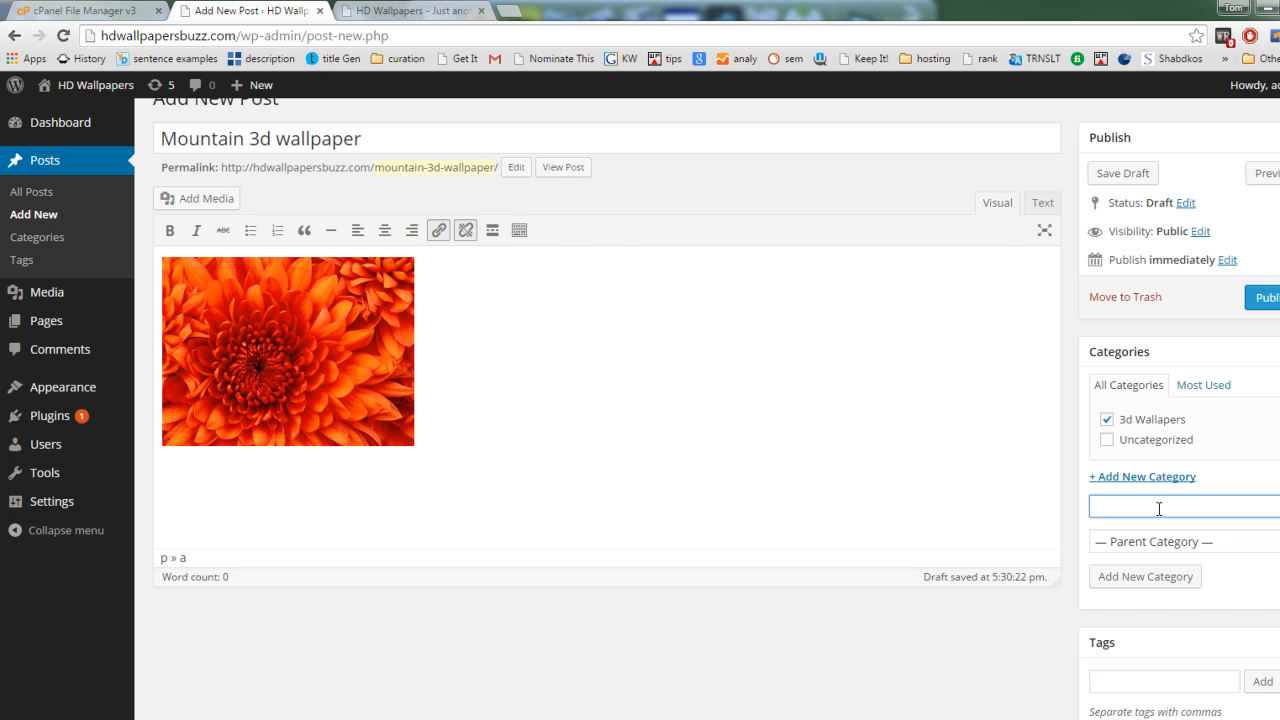
Step: Add a new top-level category named "Desktop wallpapers" to the post and unassign the 3d Wallapers category
type("esktop wallpapers")
left_click(1194, 542)
left_click(1143, 580)
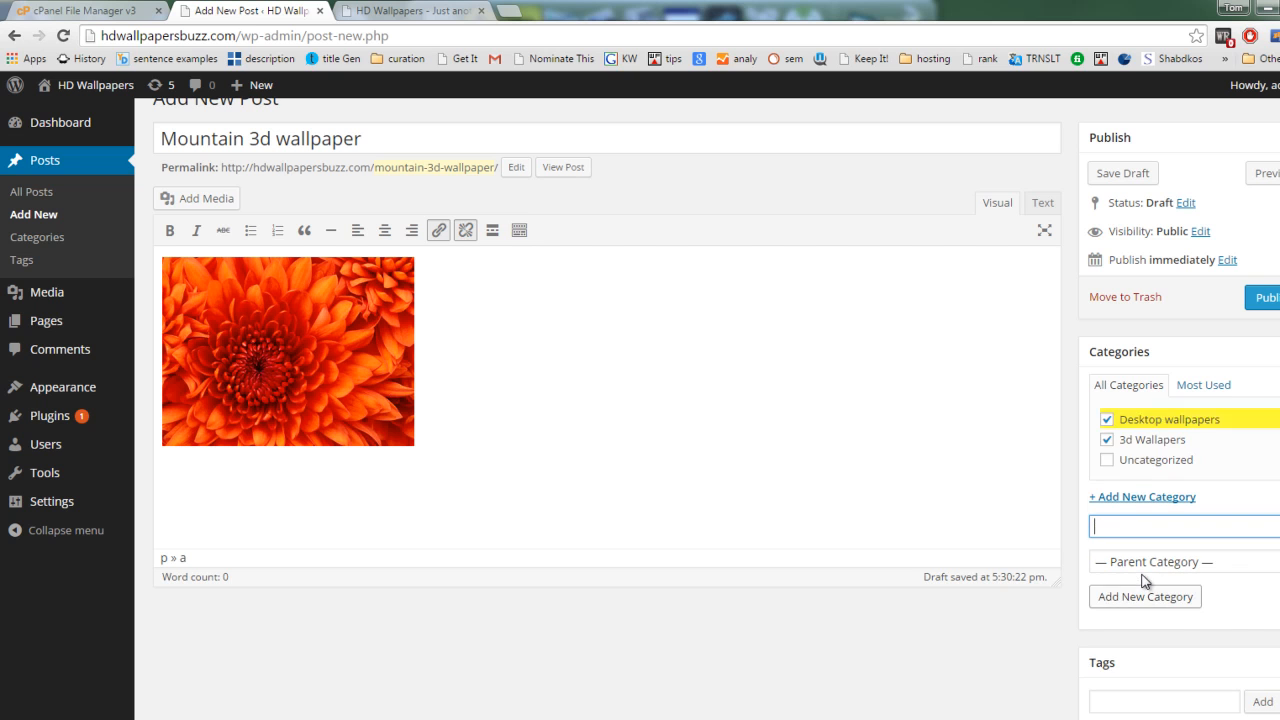
left_click(1107, 441)
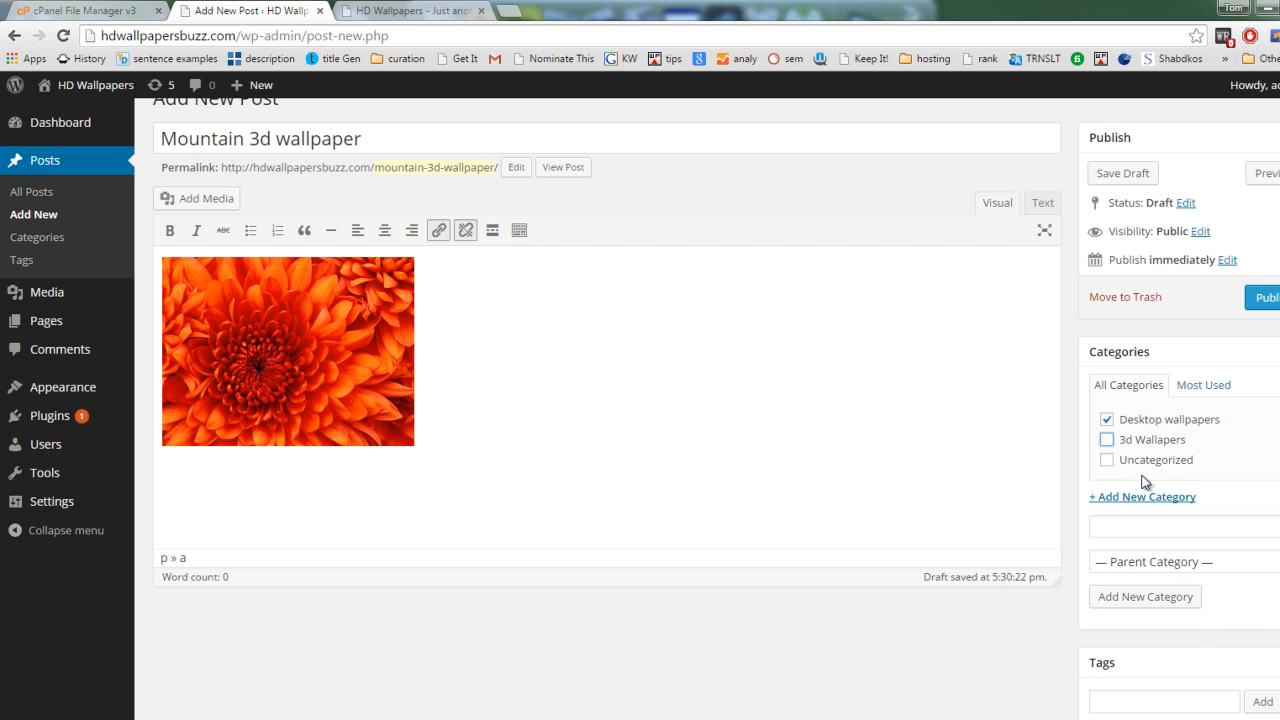
Step: Add a new category named "Mountain" with Desktop wallpapers as its parent category
left_click(1166, 529)
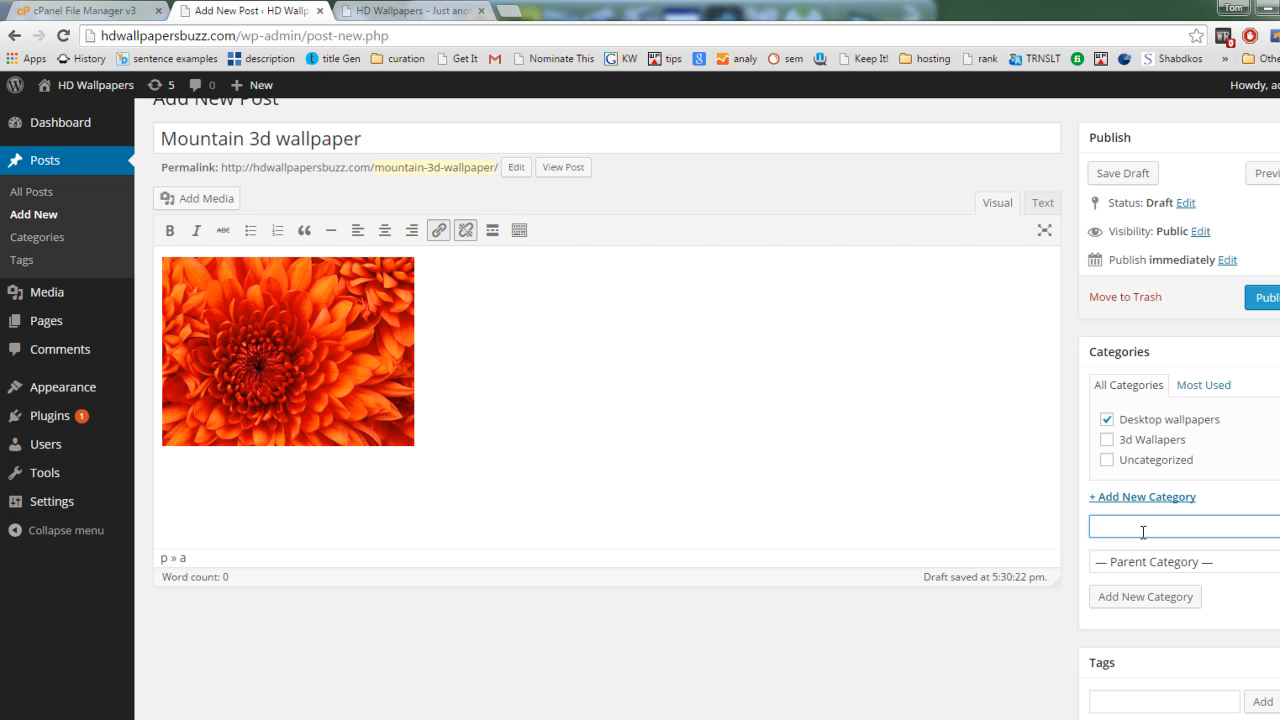
type("Mountain")
left_click(1180, 562)
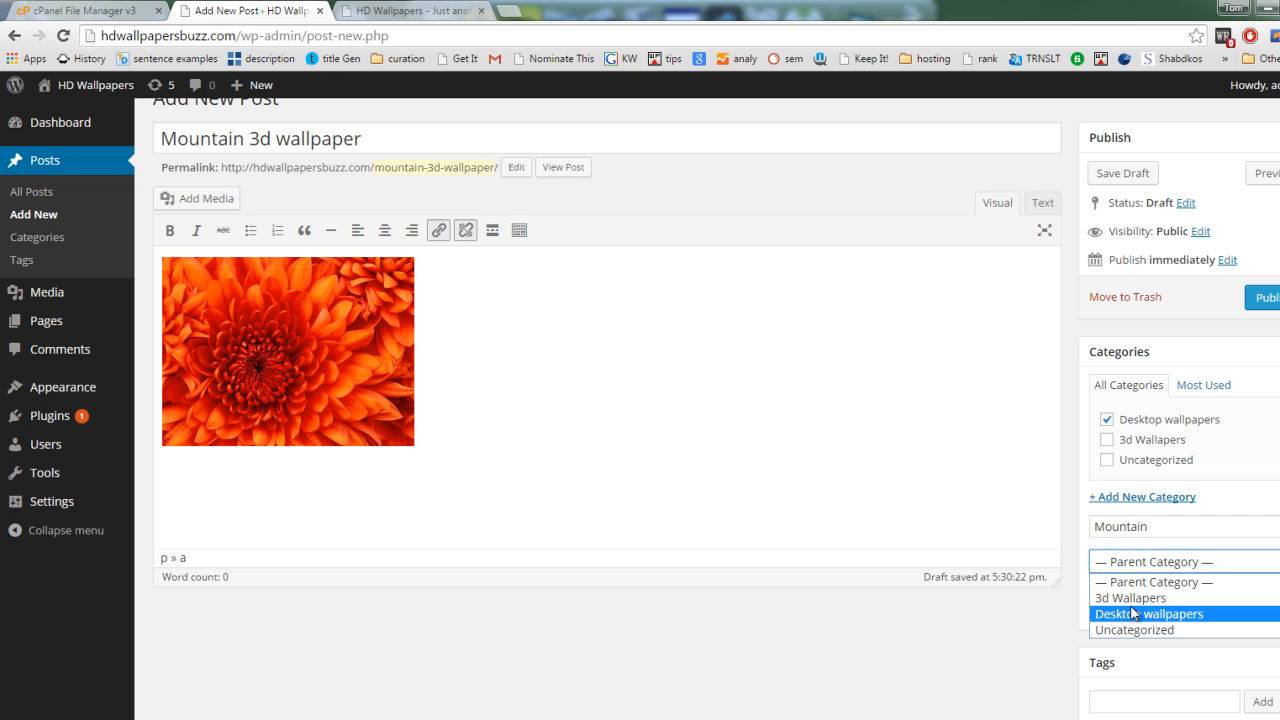
left_click(1140, 613)
left_click(1173, 607)
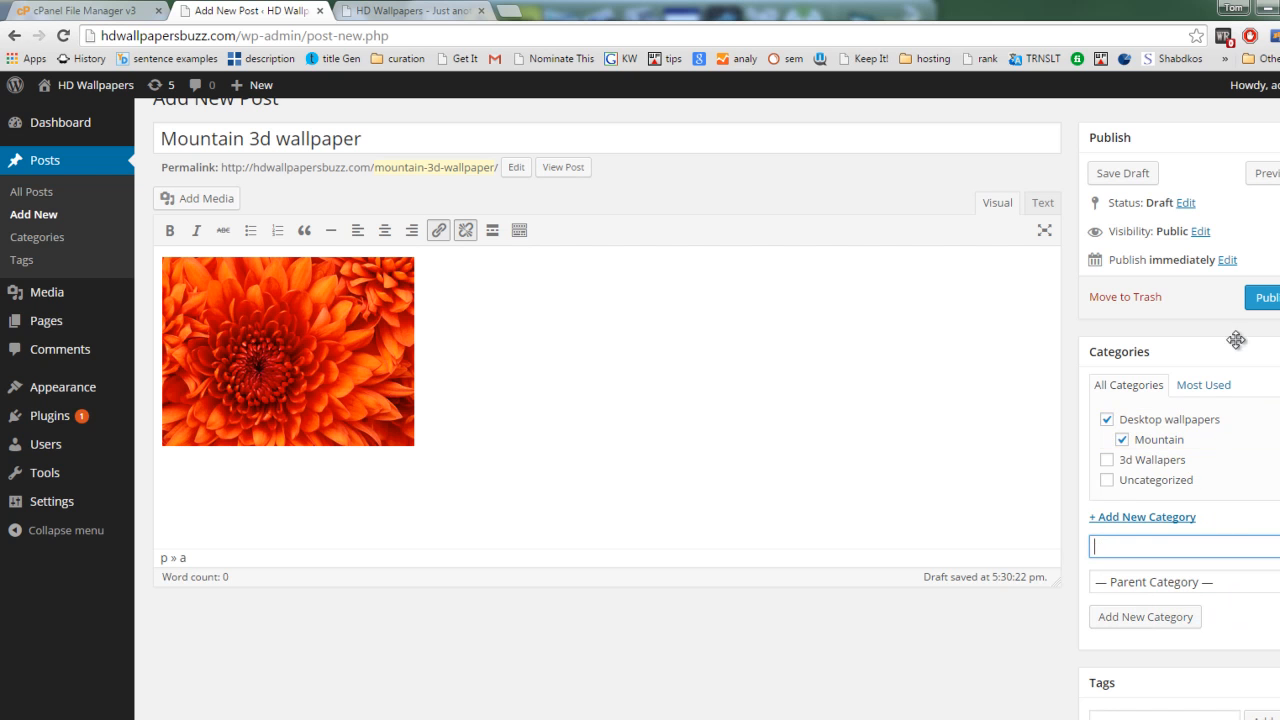
Step: Add the tag "mountain images" to the post
scroll(1102, 493, "down", 3)
left_click(1140, 472)
scroll(1146, 505, "up", 3)
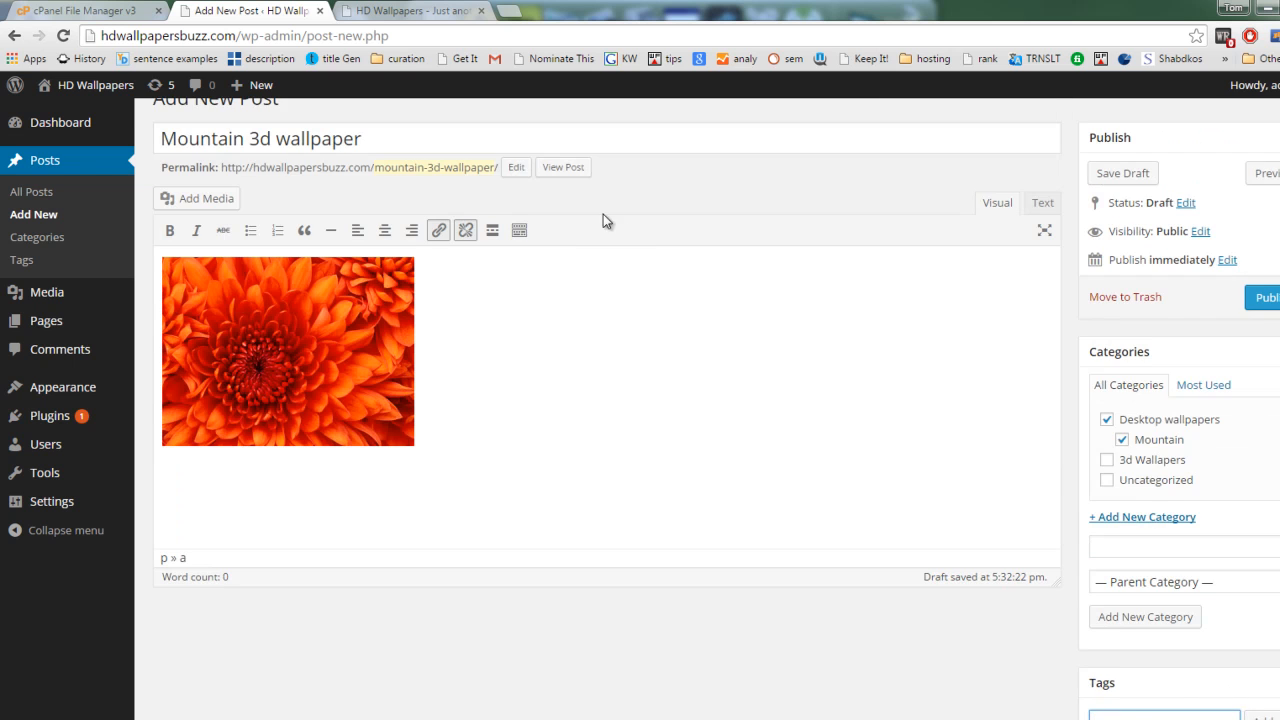
scroll(640, 334, "down", 2)
type("mountain ")
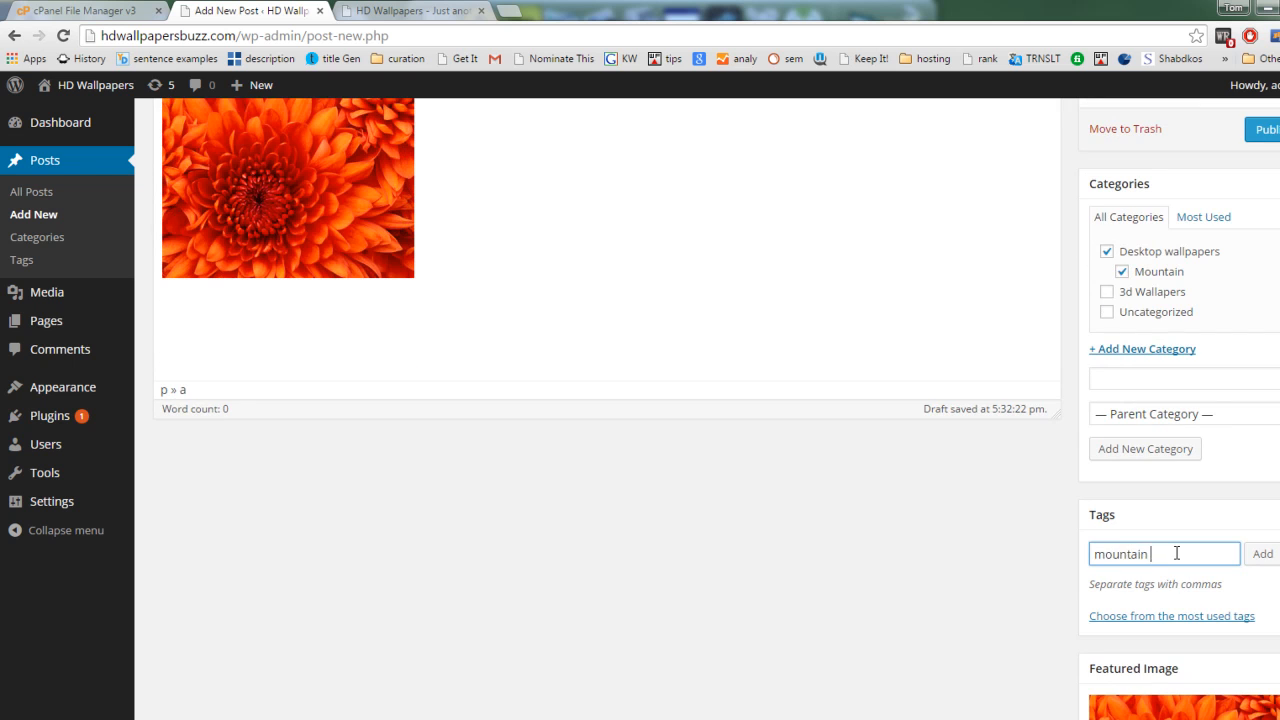
type("images")
left_click(1263, 557)
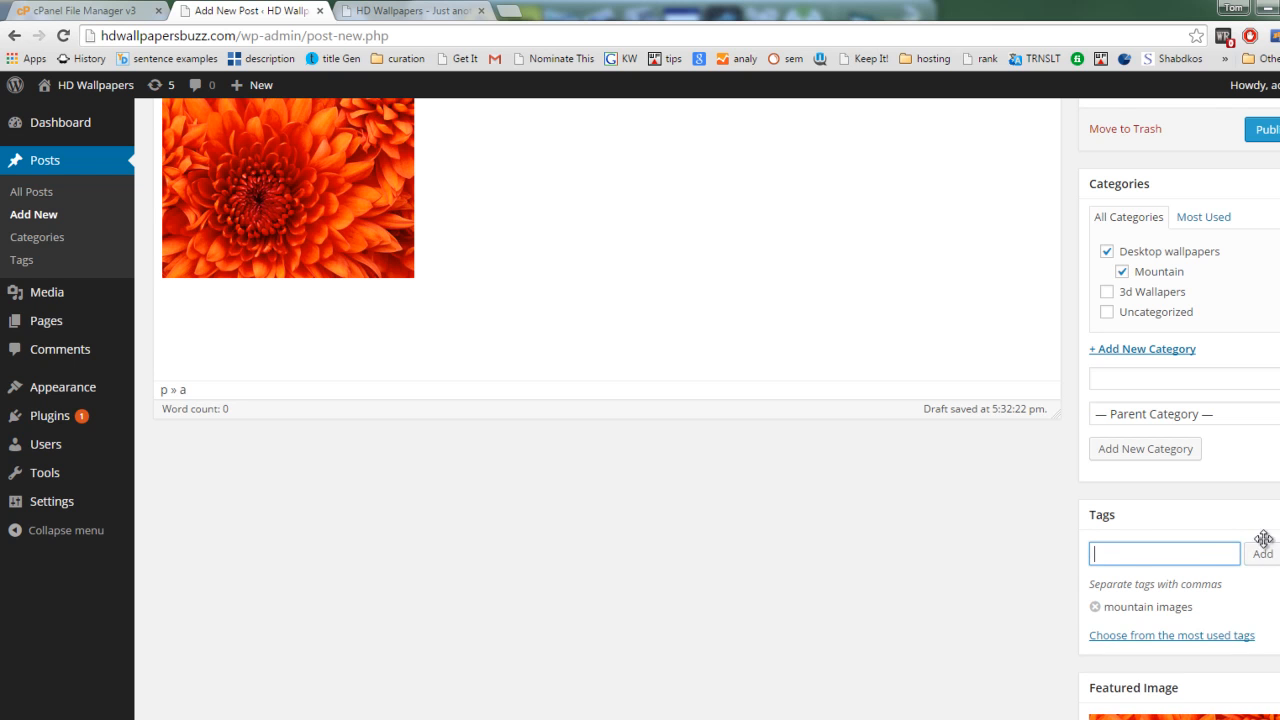
Step: Publish the post and open its live page in a new browser tab
scroll(1180, 537, "up", 3)
left_click(1262, 381)
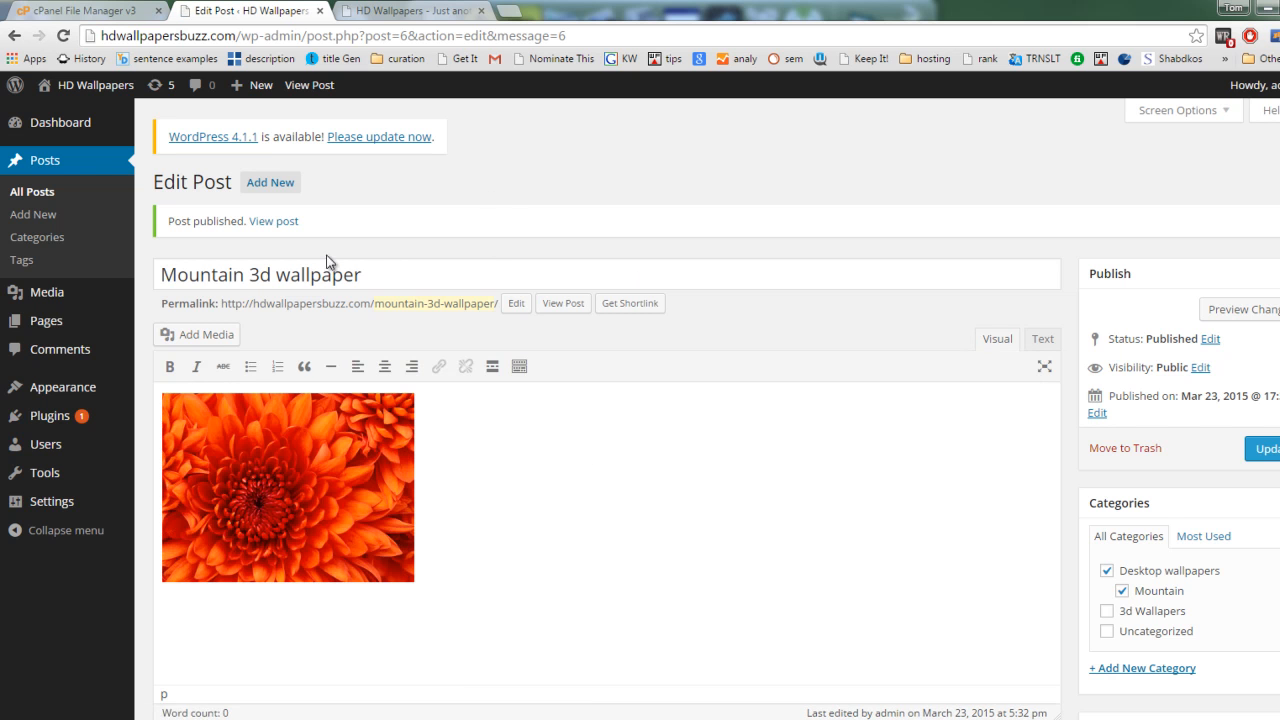
right_click(273, 221)
left_click(300, 232)
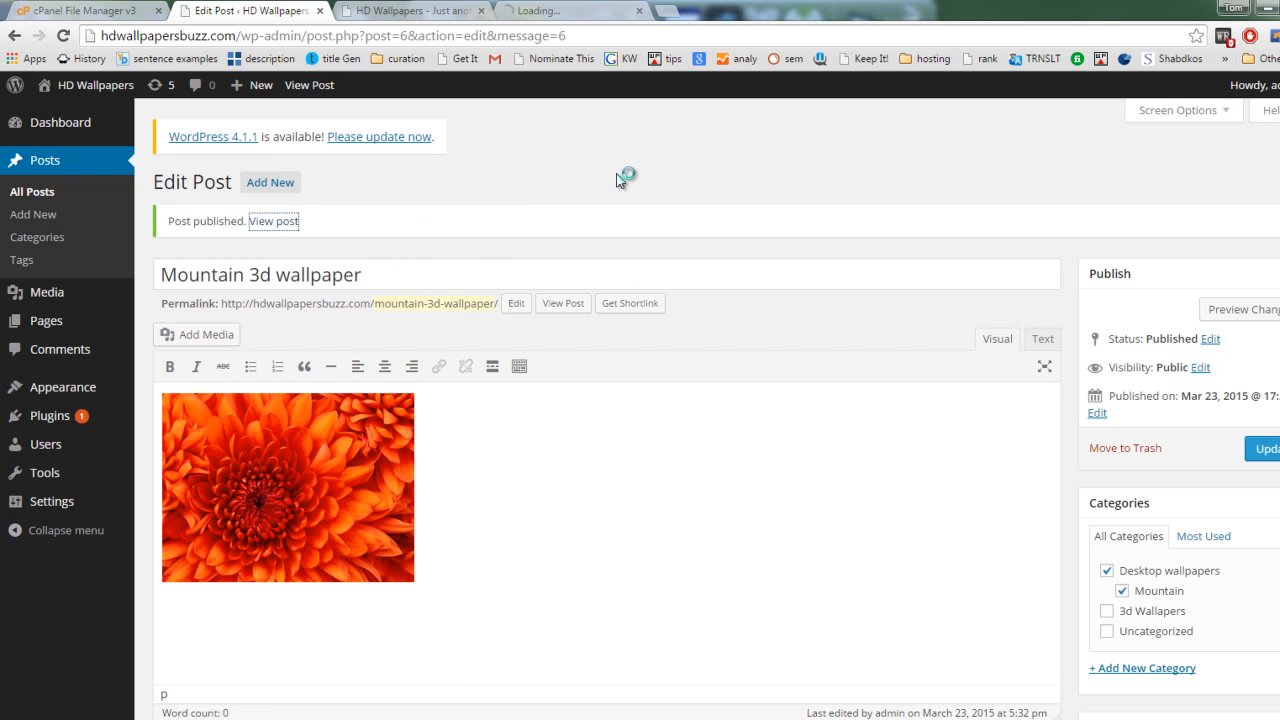
left_click(586, 16)
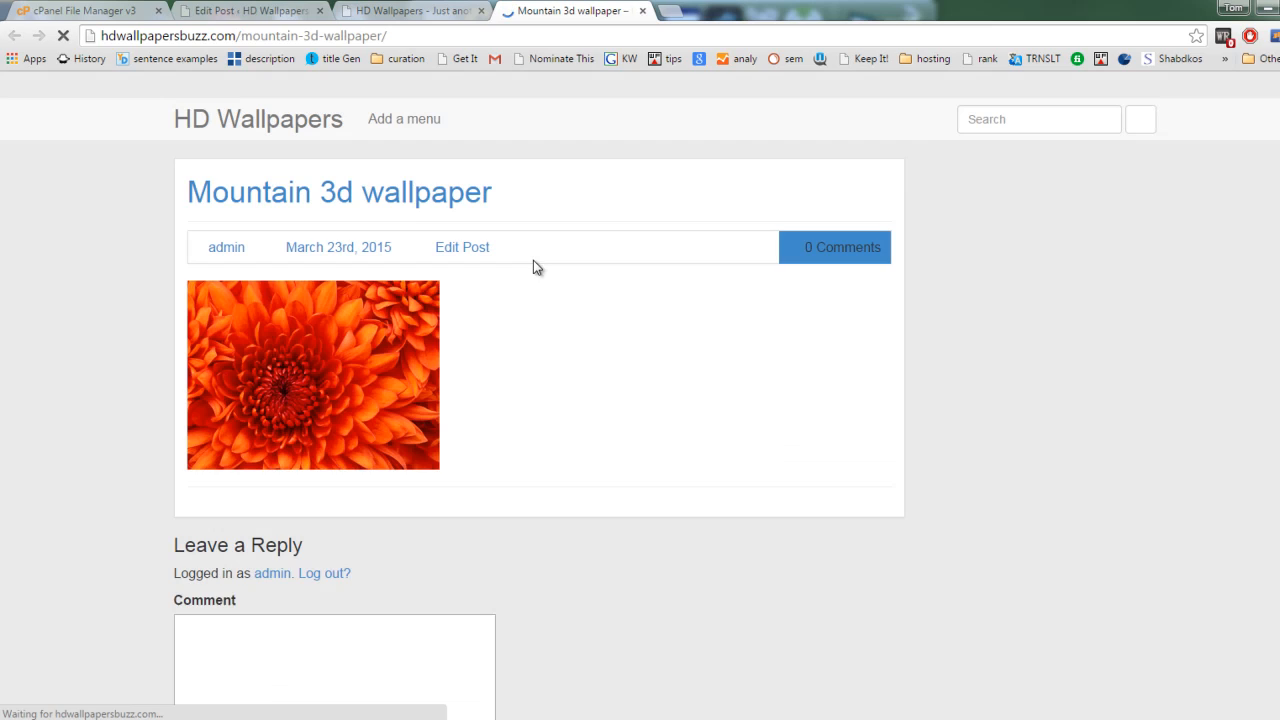
Step: Look over the published post's page, reload it, and view the image at full size before returning to the post
scroll(760, 426, "down", 3)
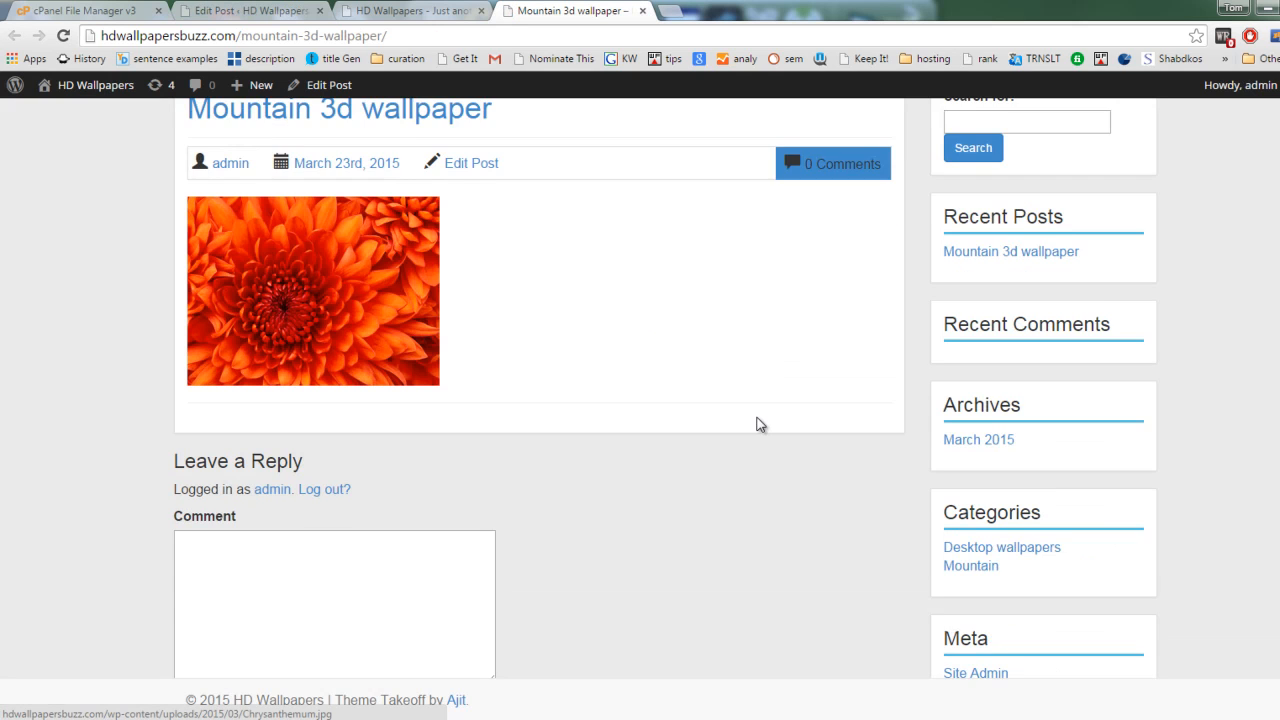
scroll(425, 323, "up", 3)
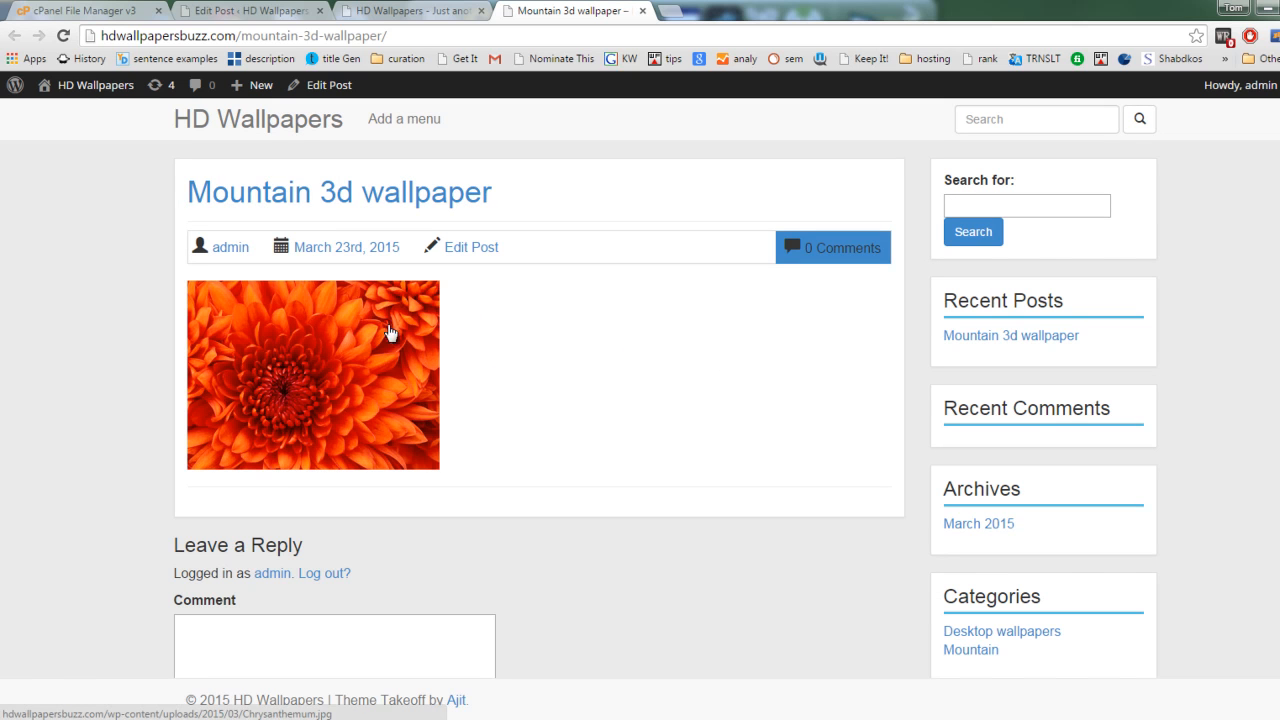
key("F5")
left_click(346, 371)
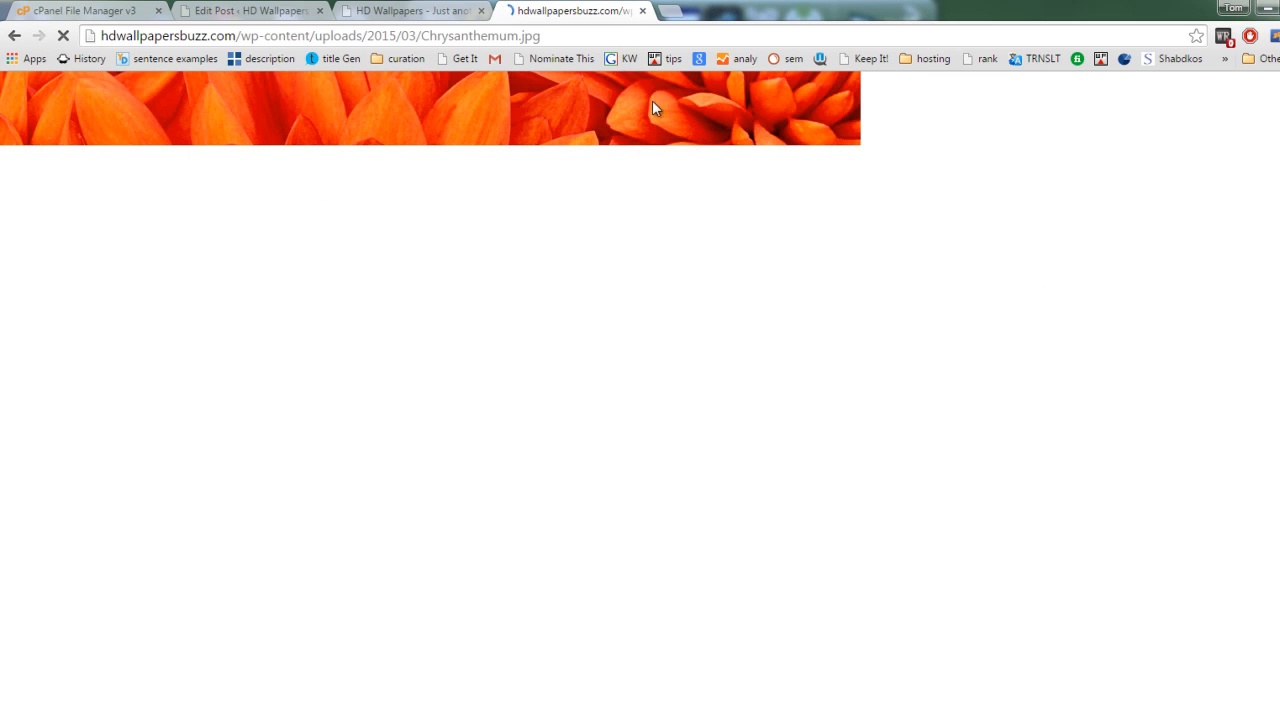
left_click(14, 35)
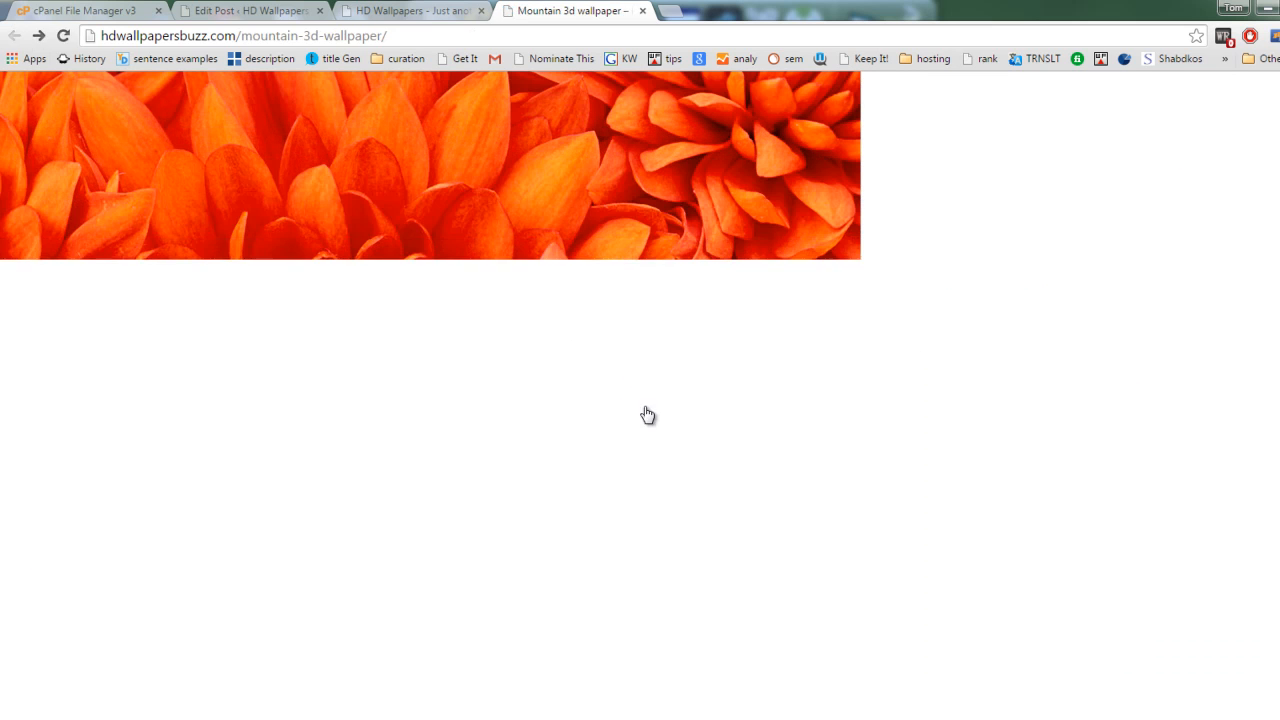
Step: Examine the site's front page with the new post and sidebar sections, and close both site tabs to return to the post editor
left_click(286, 128)
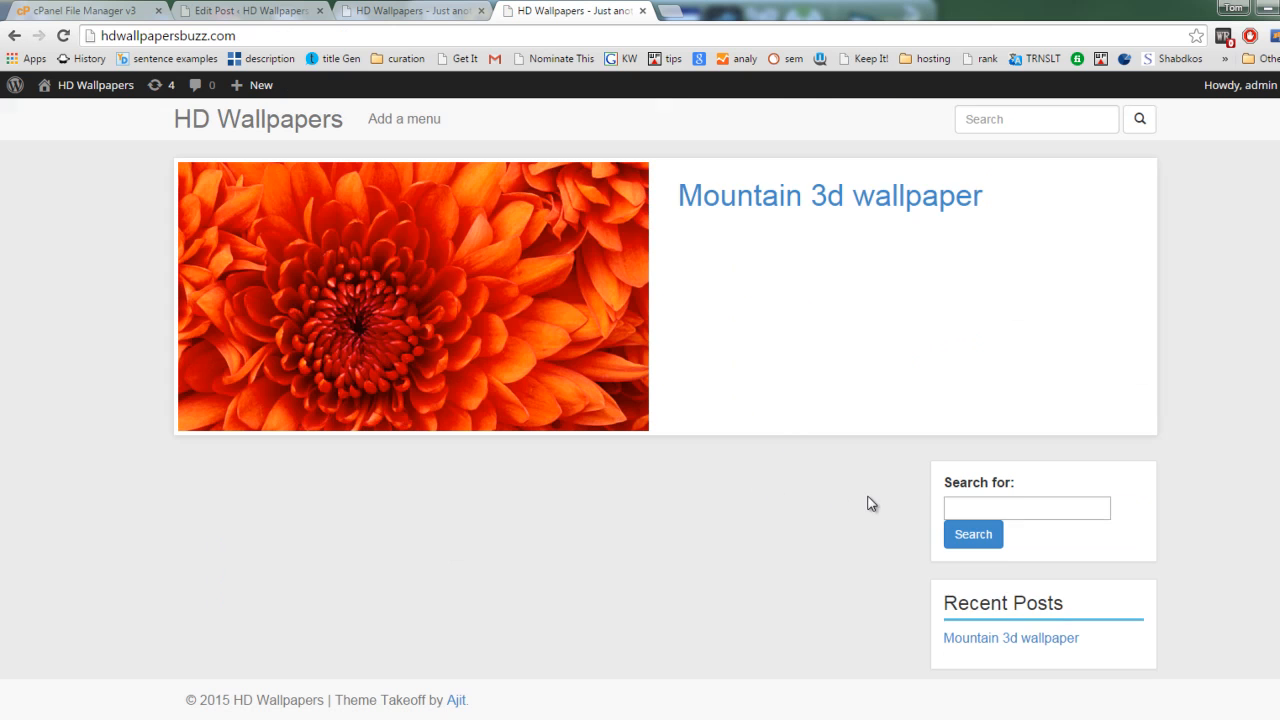
scroll(754, 500, "down", 3)
scroll(752, 497, "up", 3)
scroll(666, 400, "down", 5)
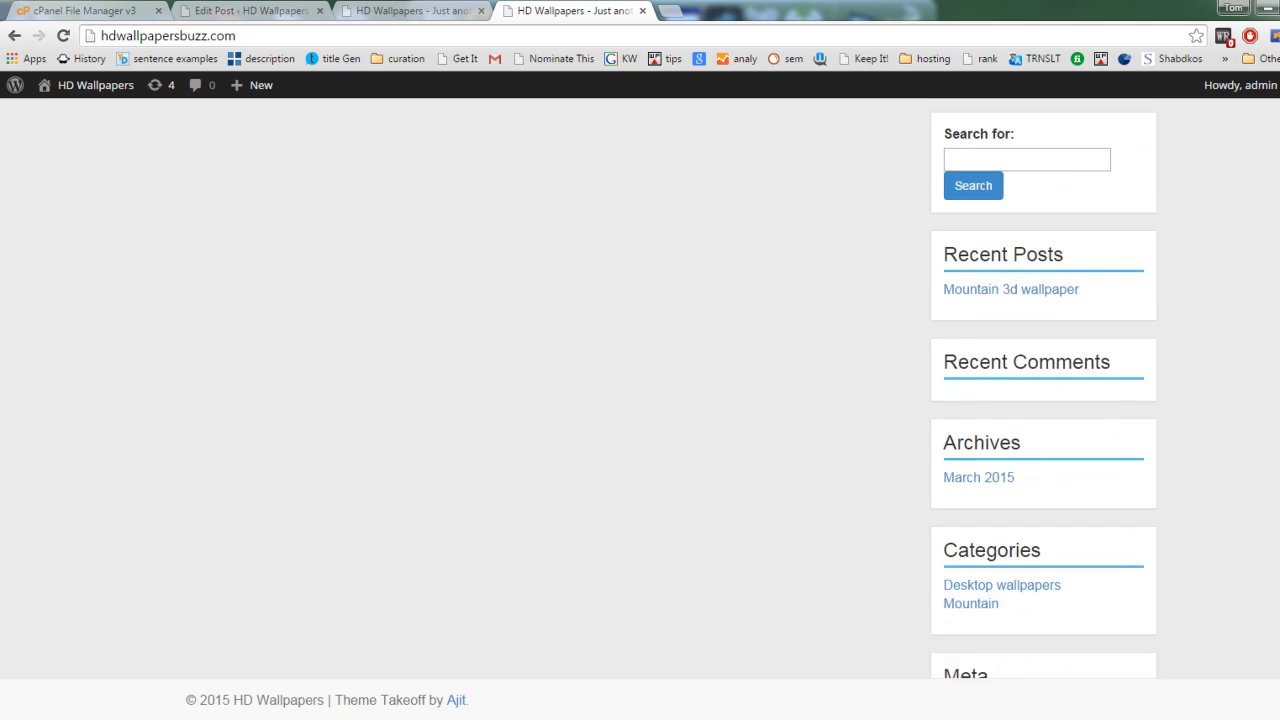
scroll(666, 400, "up", 5)
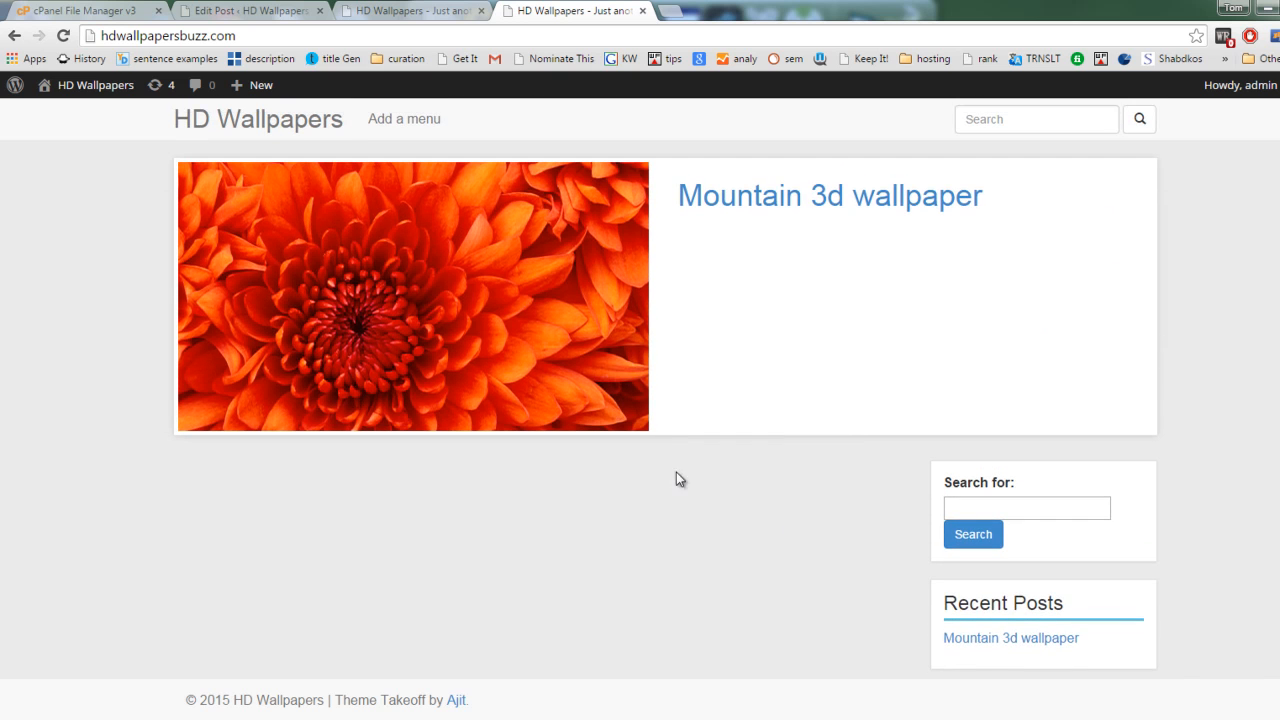
scroll(666, 508, "down", 3)
scroll(668, 508, "up", 3)
left_click(642, 11)
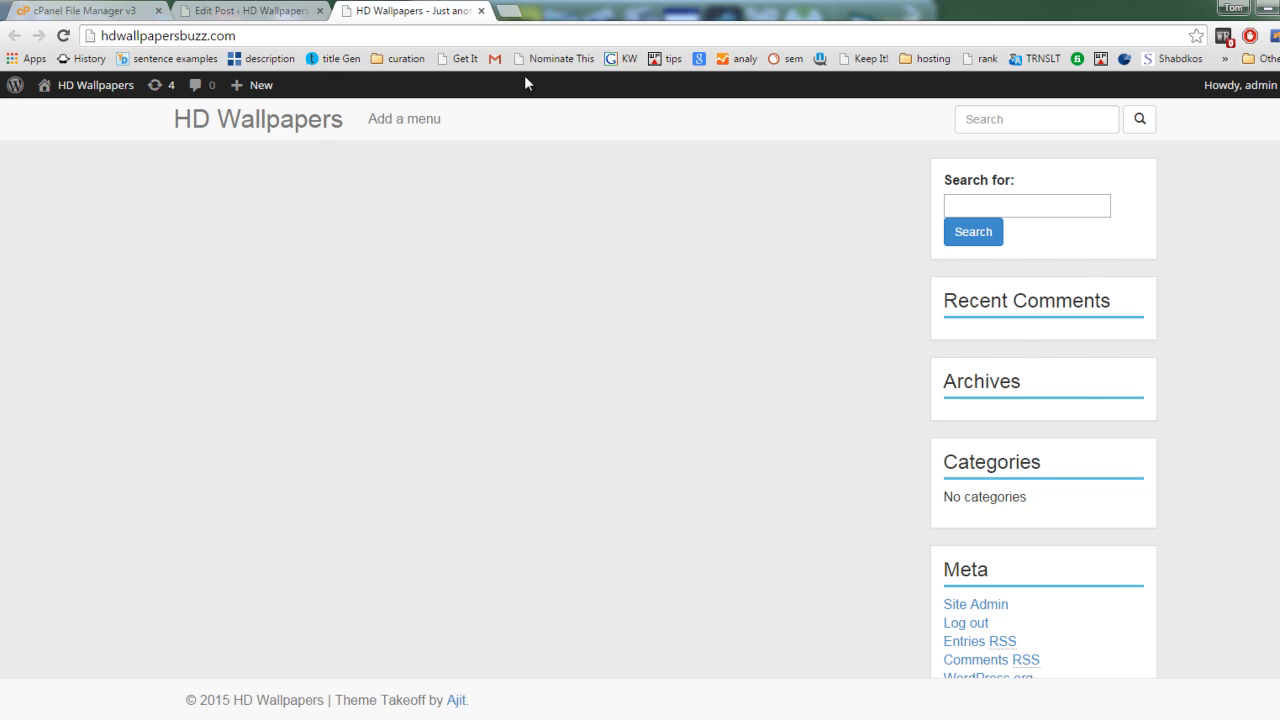
left_click(481, 11)
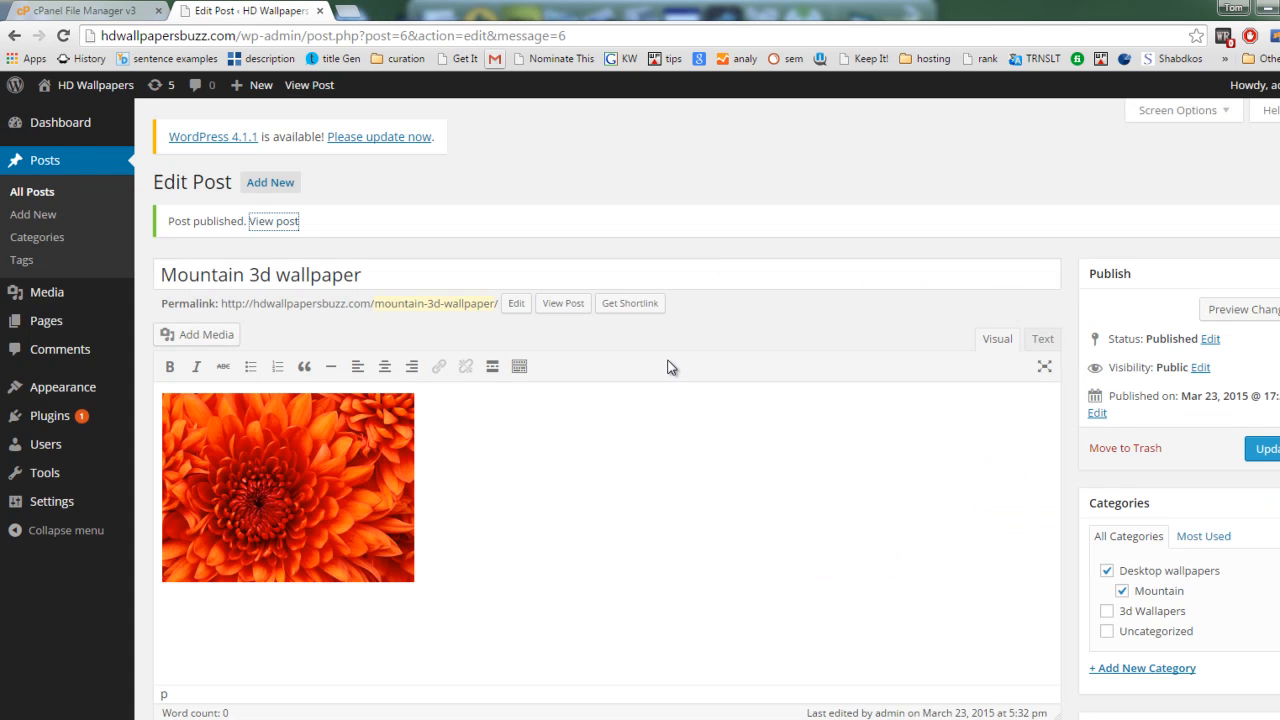